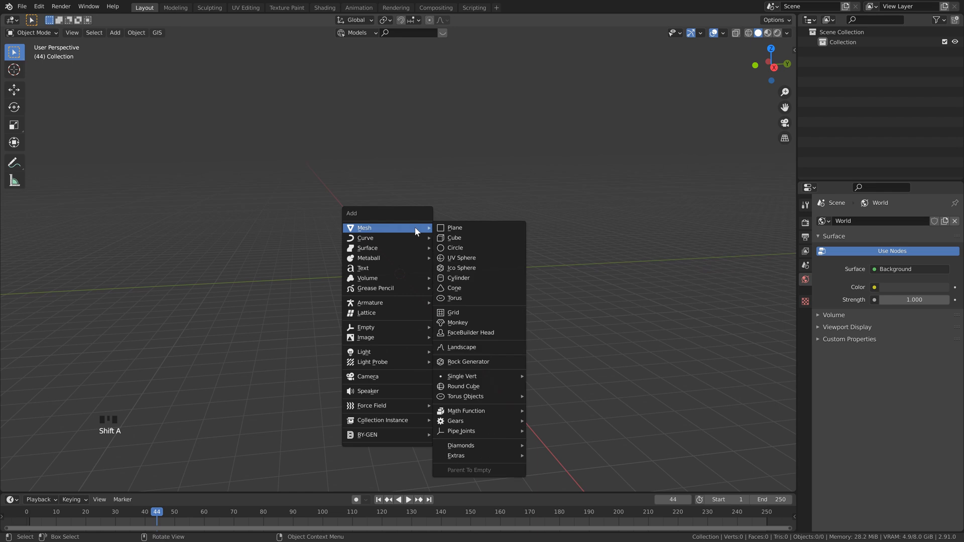
# Add a cylinder mesh and rotate it 90° around the X axis.
pyautogui.click(462, 279)
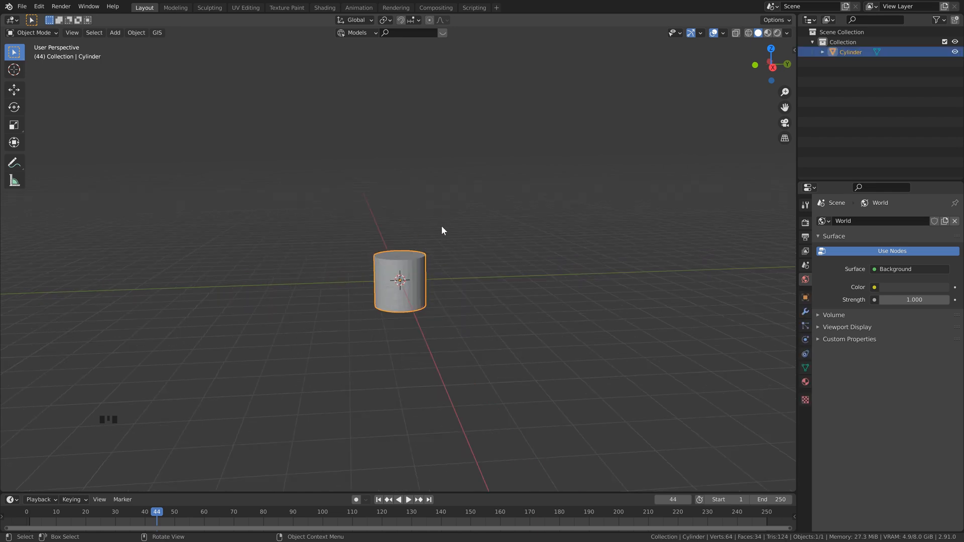
pyautogui.press('r')
pyautogui.press('x')
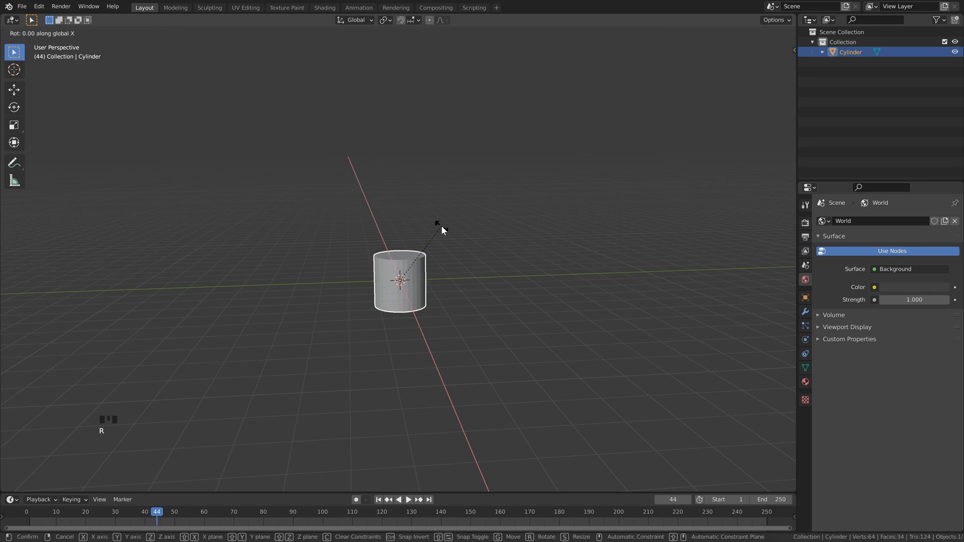
pyautogui.press('9')
pyautogui.press('0')
pyautogui.press('Return')
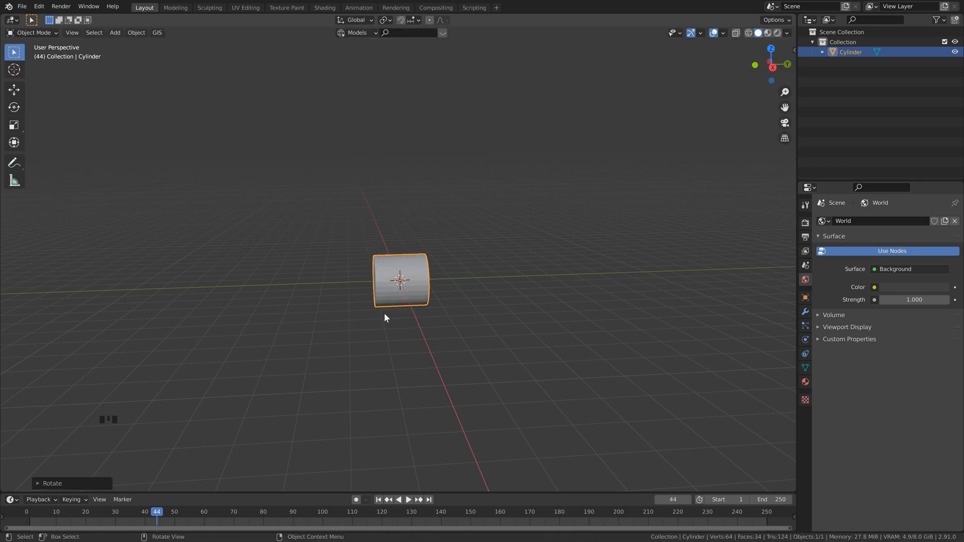
# Scale the cylinder down uniformly to about three quarters of its size.
pyautogui.press('s')
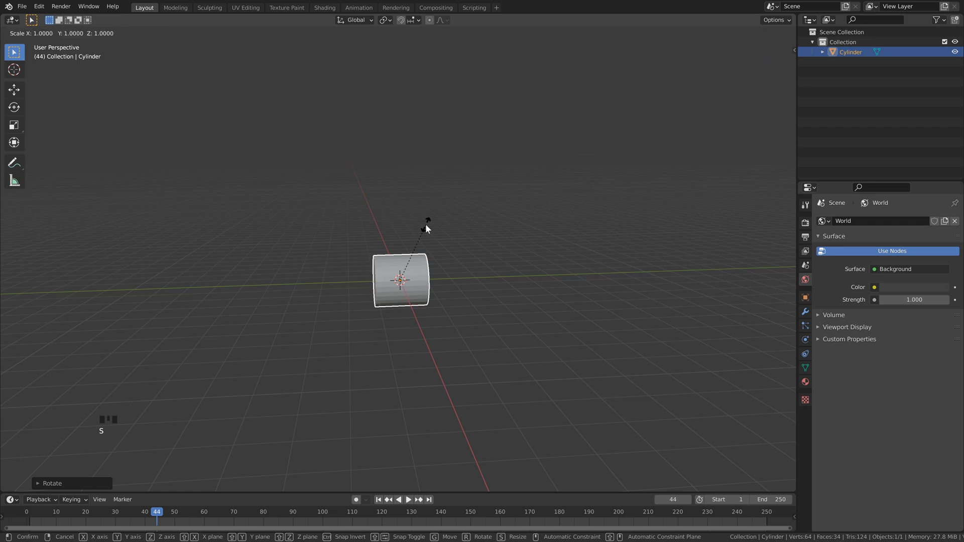
pyautogui.click(437, 285)
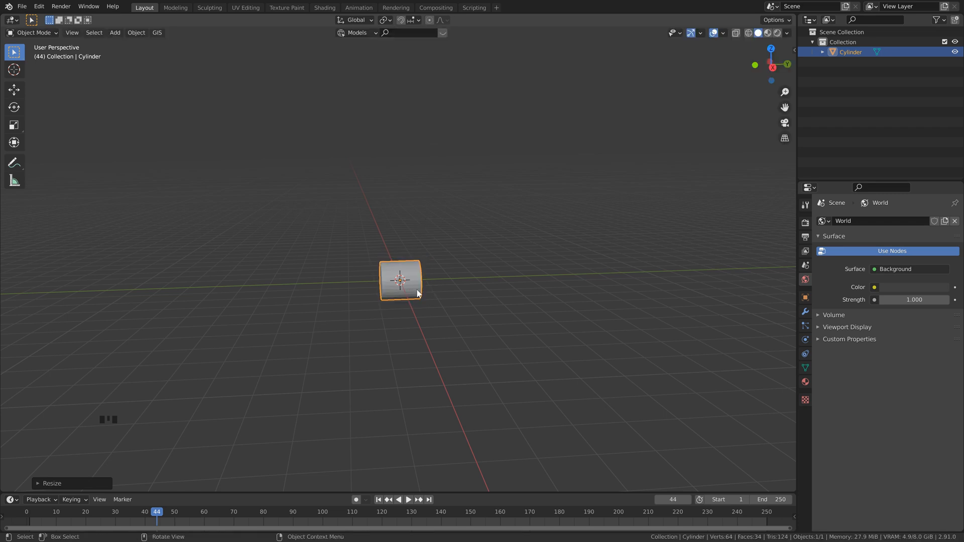
pyautogui.scroll(2, 417, 286)
pyautogui.keyDown('shift'); pyautogui.moveTo(422, 291); pyautogui.dragTo(420, 269, button='middle'); pyautogui.keyUp('shift')
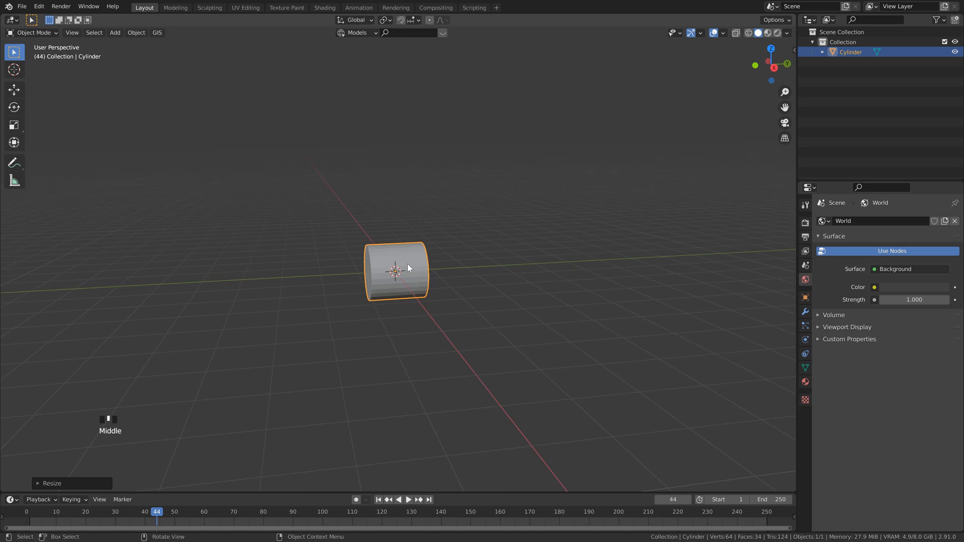
# In Edit Mode, add 5 centred, evenly spaced loop cuts around the cylinder's side.
pyautogui.press('Tab')
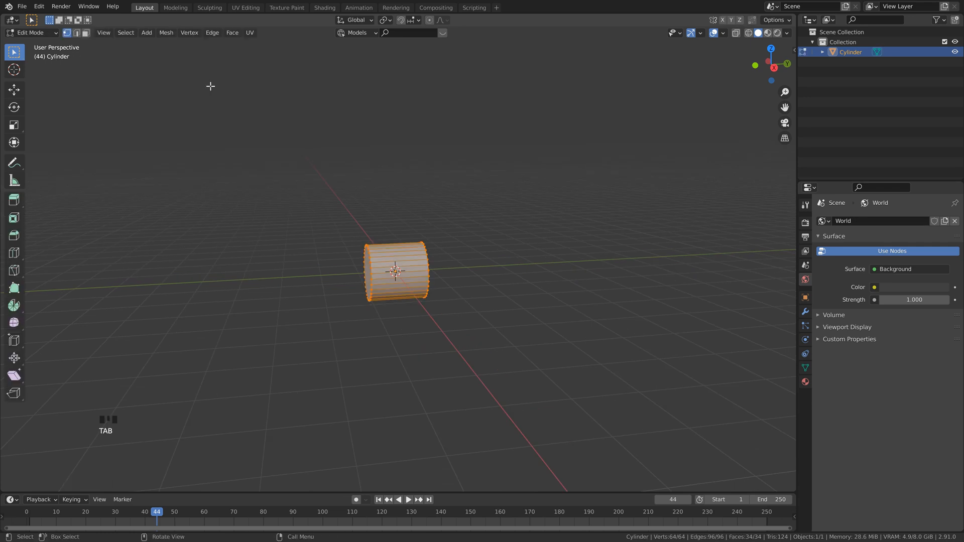
pyautogui.click(40, 31)
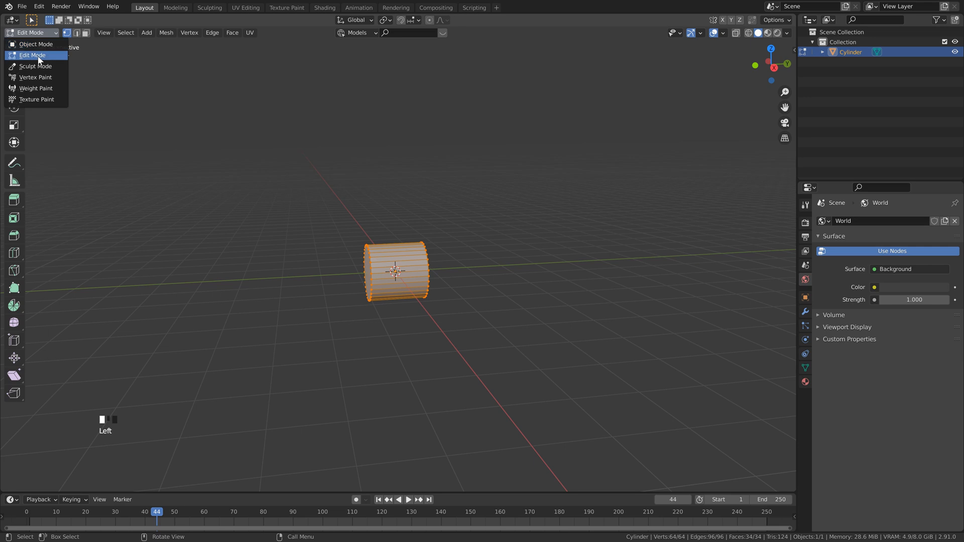
pyautogui.hotkey('ctrl', 'r')
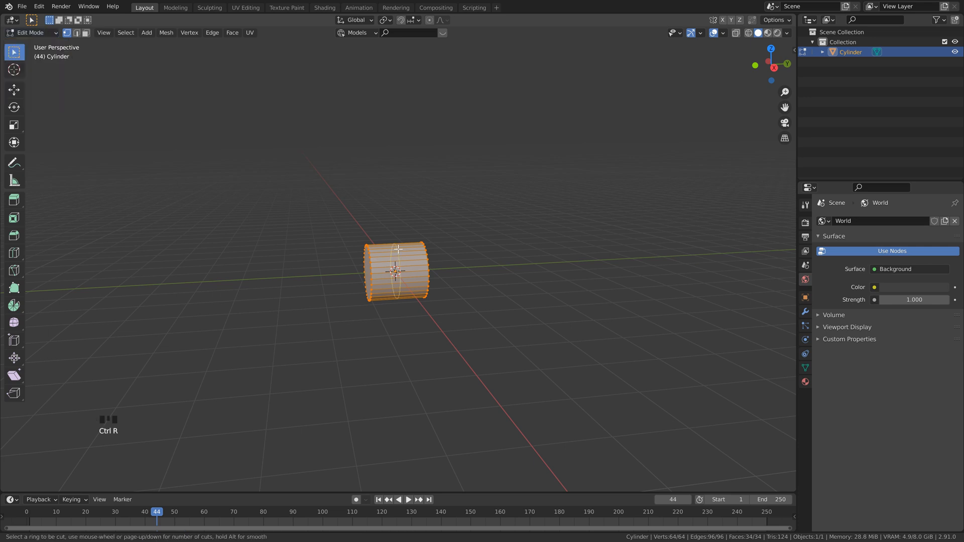
pyautogui.click(398, 249)
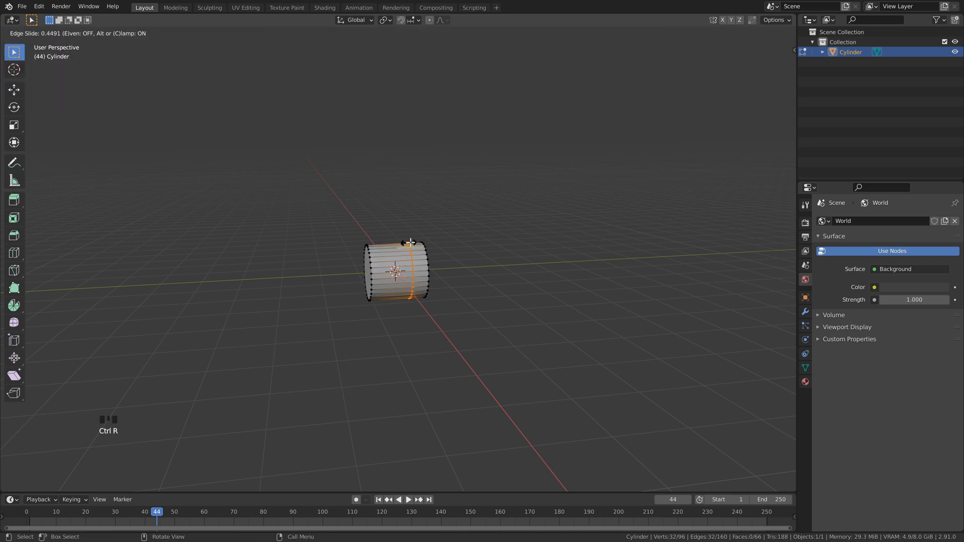
pyautogui.click(396, 247)
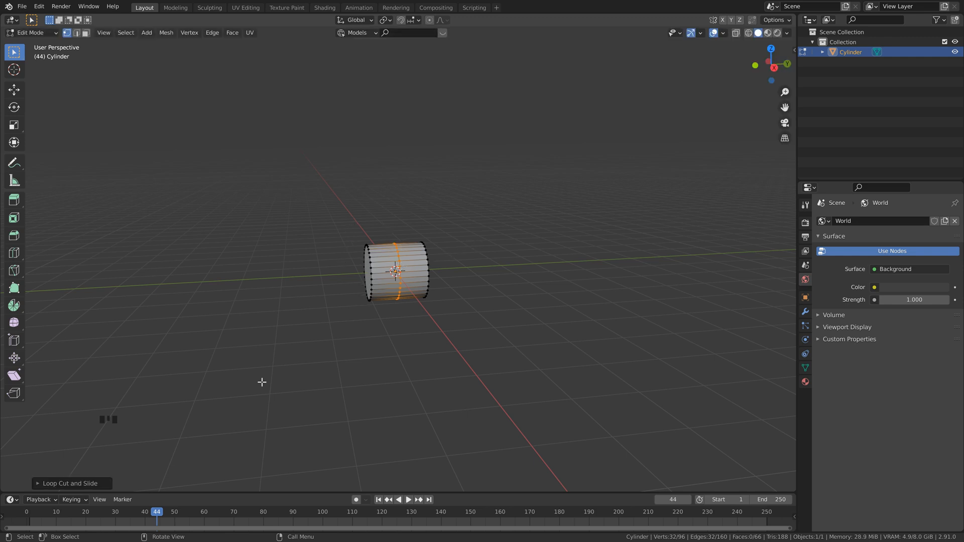
pyautogui.click(40, 483)
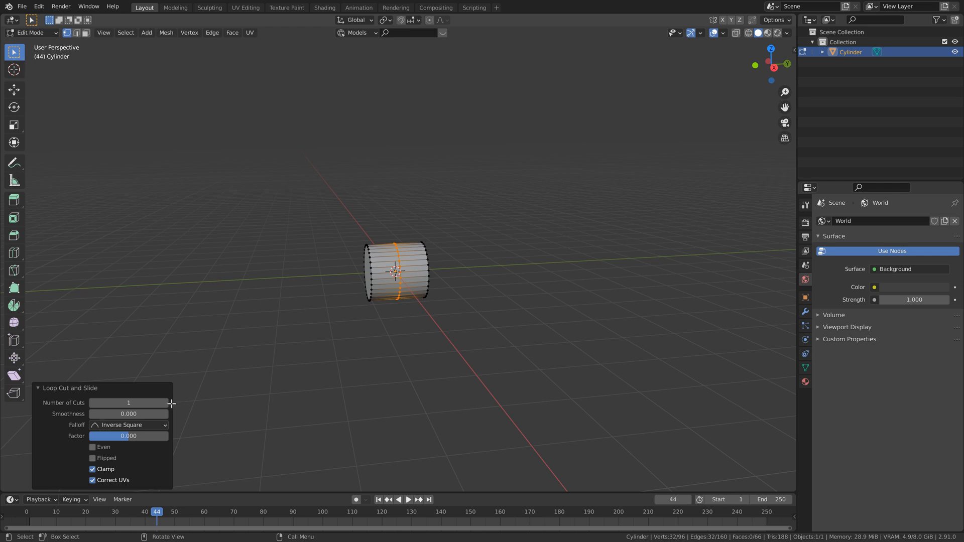
pyautogui.click(165, 403)
pyautogui.click(165, 403)
pyautogui.click(165, 403)
pyautogui.click(166, 403)
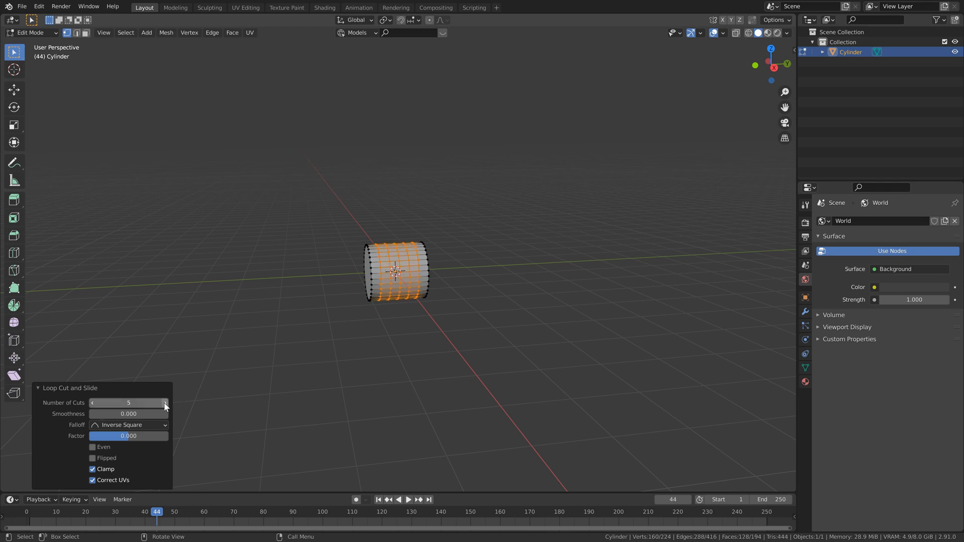
# Select one end cap of the cylinder and inset it three times, by about 0.20, 0.23 and 0.26 m.
pyautogui.moveTo(370, 271); pyautogui.dragTo(423, 262, button='middle')
pyautogui.scroll(3, 423, 261)
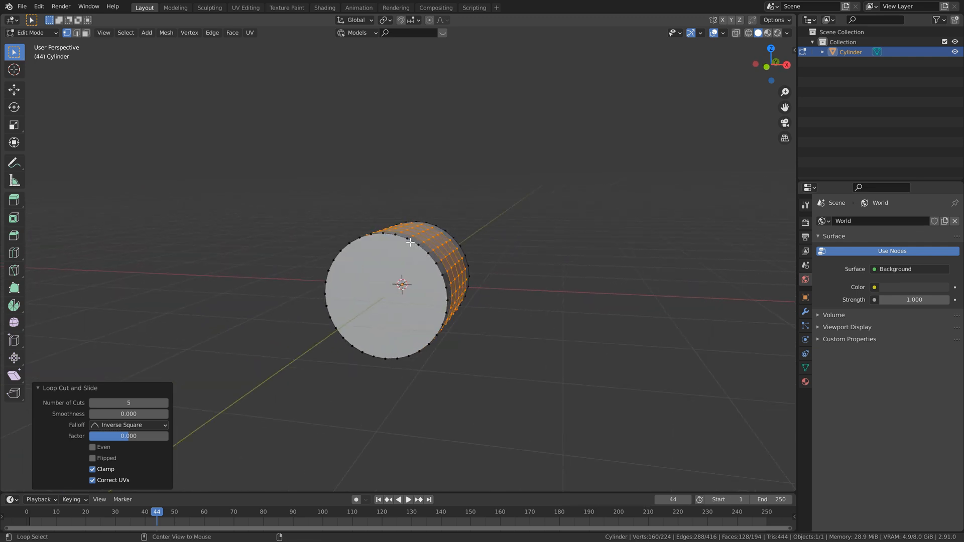
pyautogui.keyDown('alt'); pyautogui.click(410, 241); pyautogui.keyUp('alt')
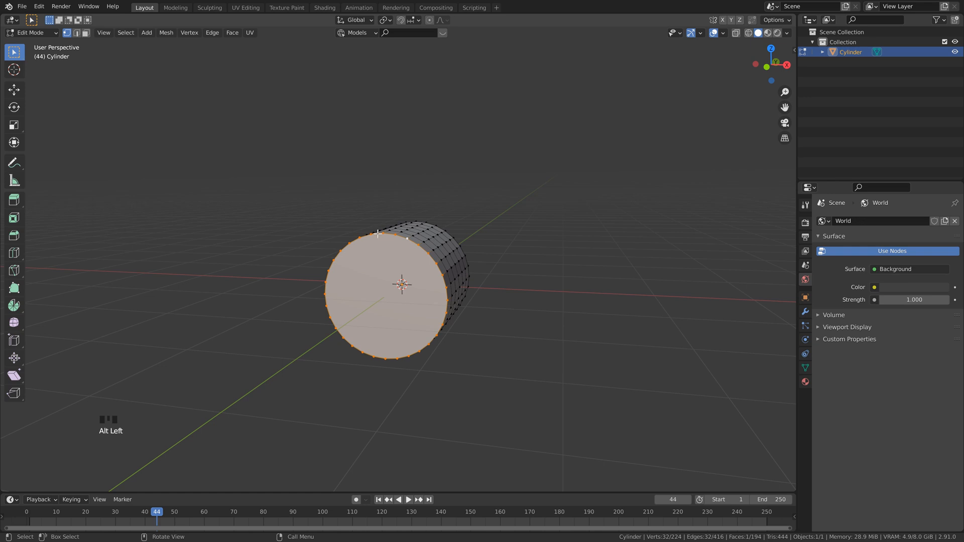
pyautogui.moveTo(487, 192); pyautogui.dragTo(574, 189, button='middle')
pyautogui.press('i')
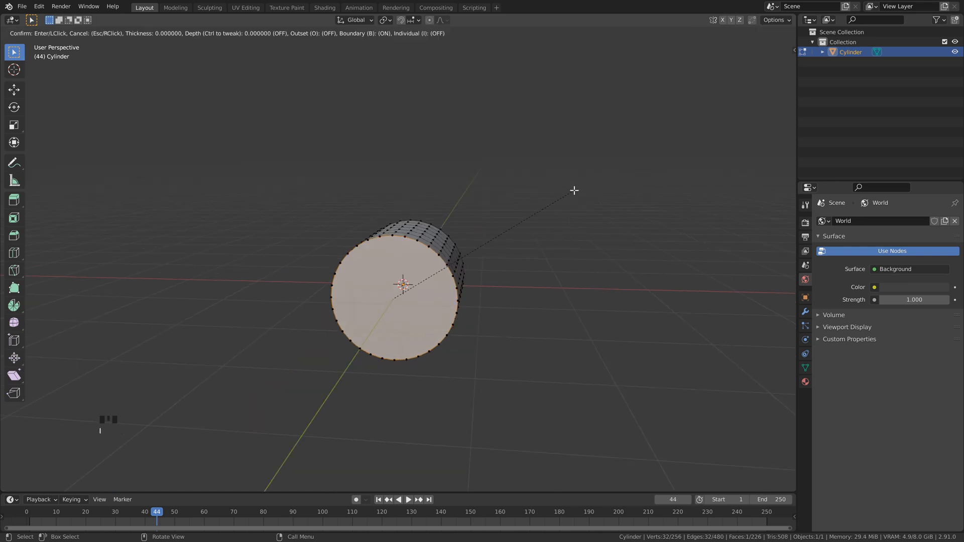
pyautogui.click(567, 191)
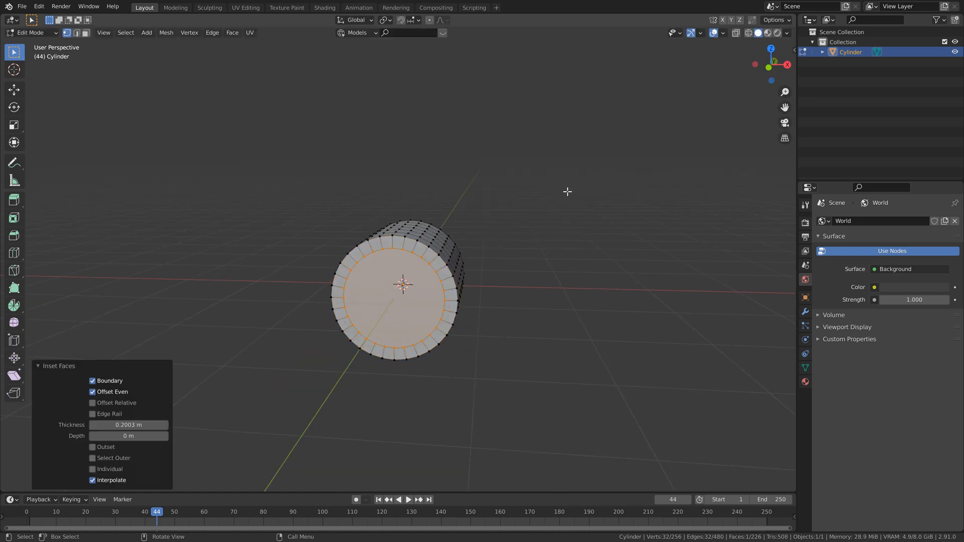
pyautogui.press('i')
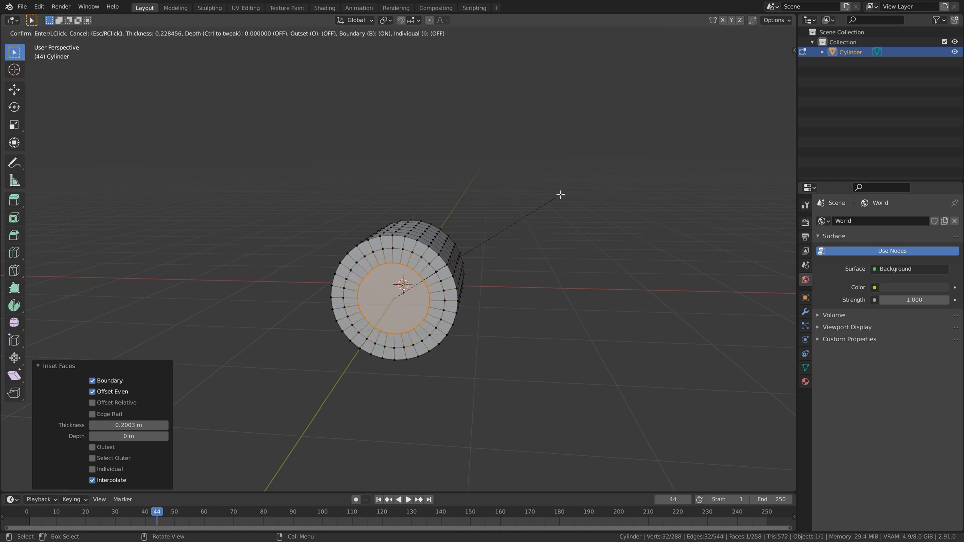
pyautogui.click(561, 195)
pyautogui.press('i')
pyautogui.click(539, 201)
# Inset the opposite end cap three times, starting with about 0.26 and 0.28 m, and return to Object Mode.
pyautogui.moveTo(539, 201); pyautogui.dragTo(426, 253, button='middle')
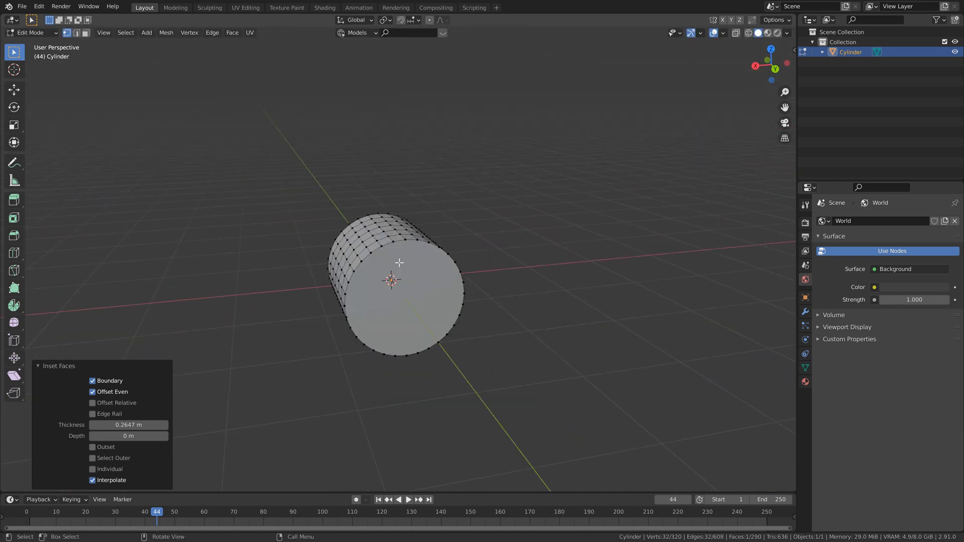
pyautogui.keyDown('alt'); pyautogui.click(419, 241); pyautogui.keyUp('alt')
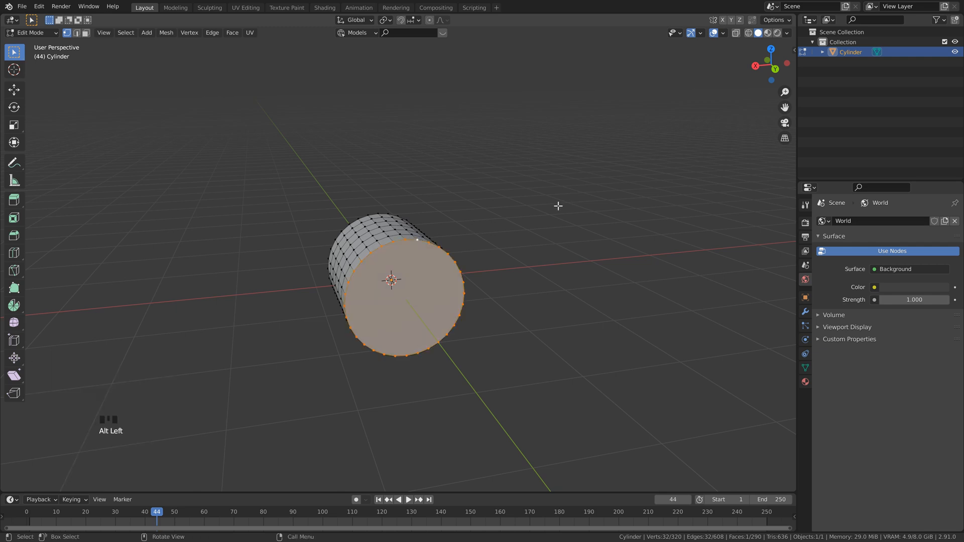
pyautogui.press('i')
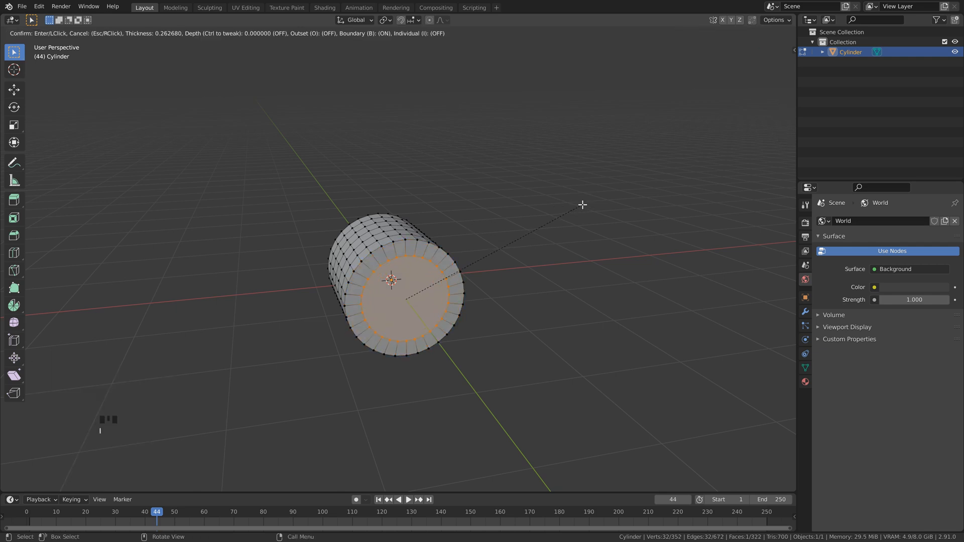
pyautogui.click(582, 205)
pyautogui.press('i')
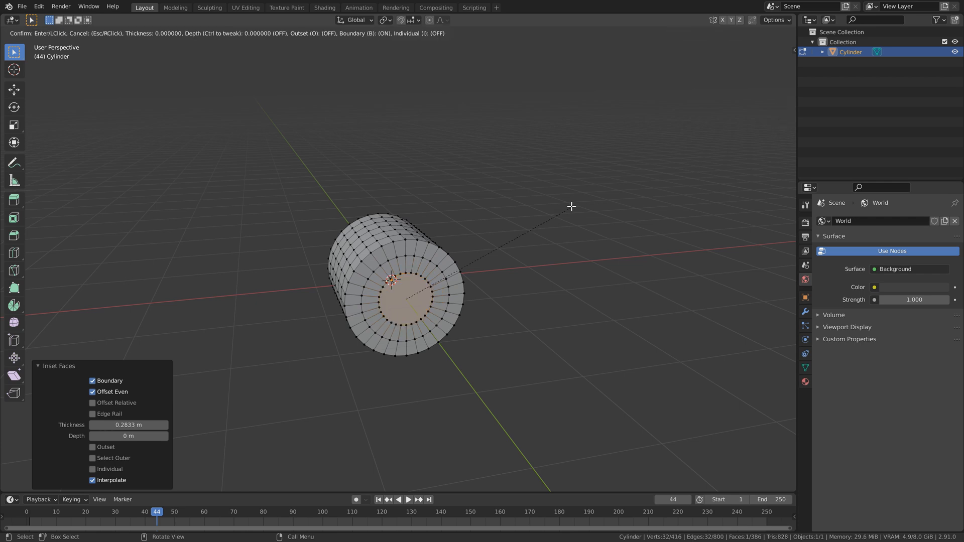
pyautogui.press('Escape')
pyautogui.press('Tab')
# Apply Shade Smooth to the cylinder.
pyautogui.moveTo(447, 237)
pyautogui.mouseDown(button='middle')
pyautogui.moveTo(384, 231)
pyautogui.moveTo(435, 232)
pyautogui.mouseUp(button='middle')
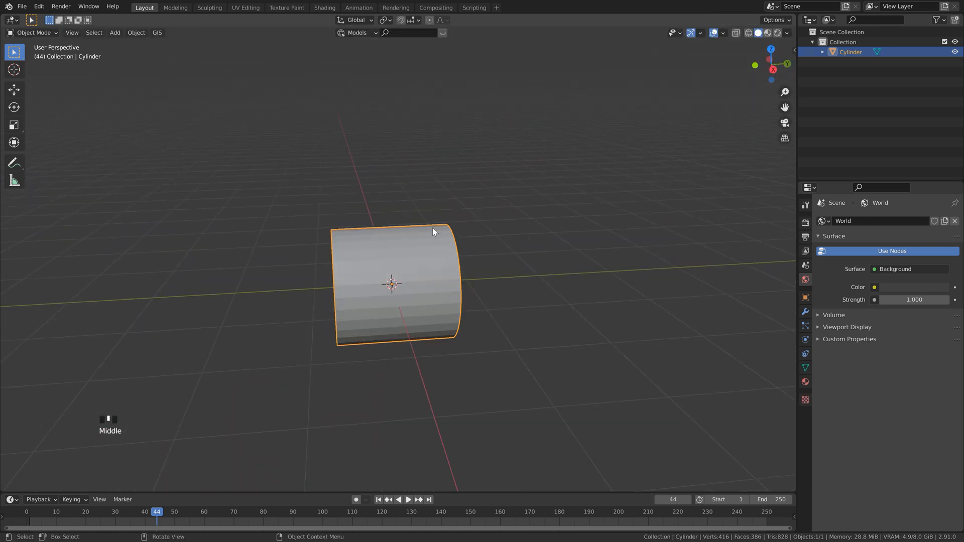
pyautogui.scroll(-2, 432, 231)
pyautogui.rightClick(417, 240)
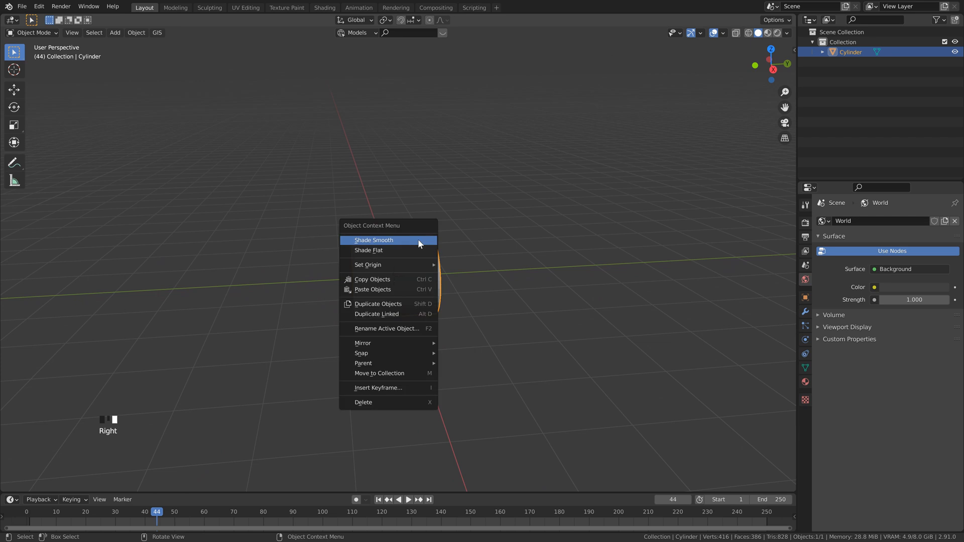
pyautogui.click(418, 240)
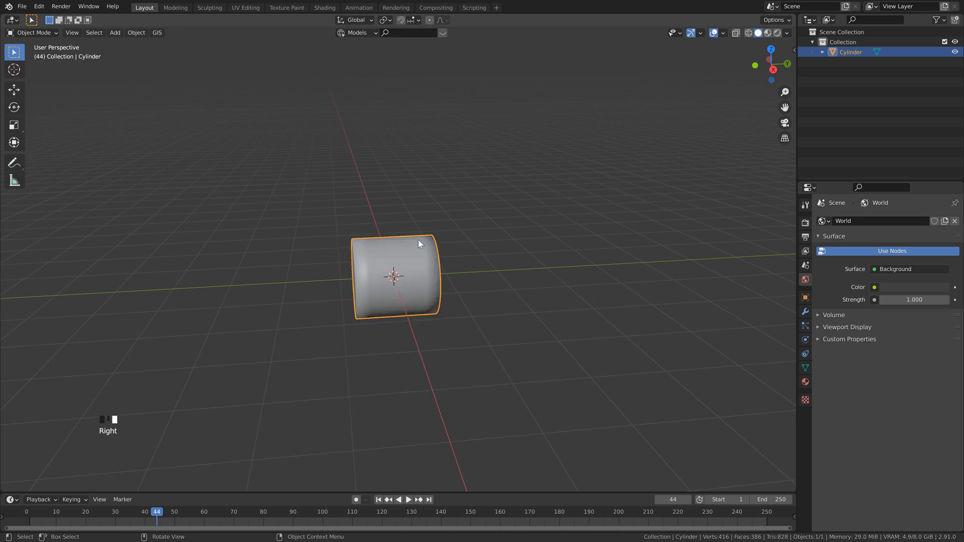
# Add a Subdivision Surface modifier to the cylinder.
pyautogui.click(805, 311)
pyautogui.click(894, 221)
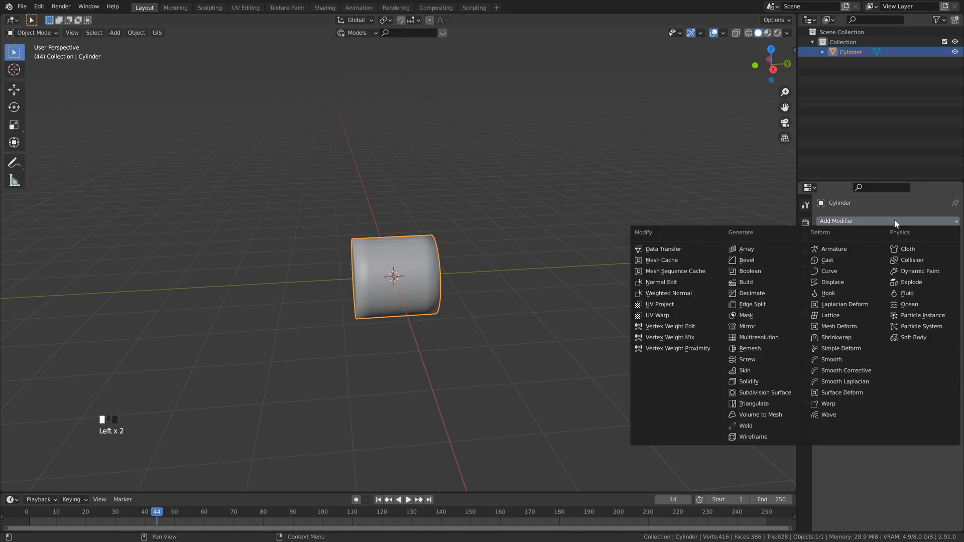
pyautogui.click(801, 393)
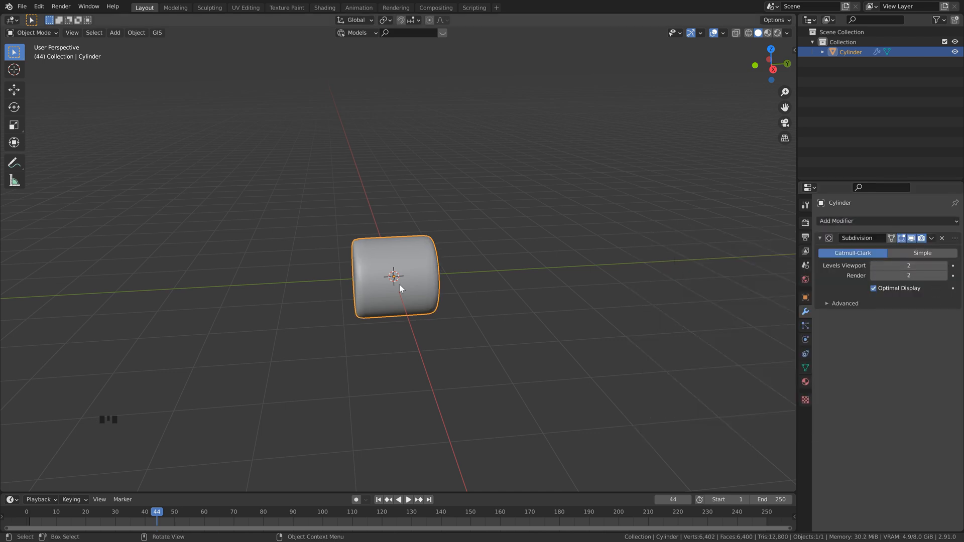
pyautogui.scroll(-2, 399, 284)
pyautogui.moveTo(399, 284); pyautogui.dragTo(366, 264, button='middle')
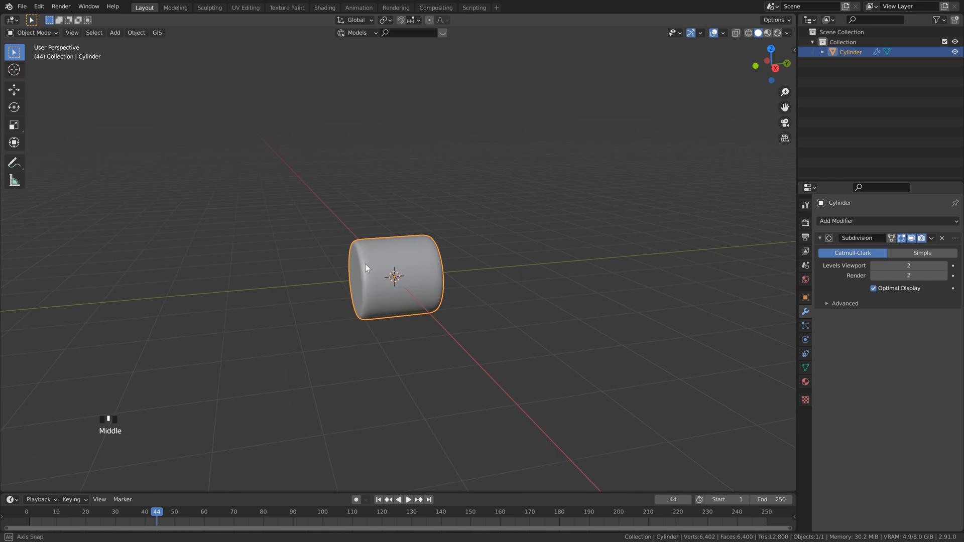
pyautogui.scroll(-1, 365, 264)
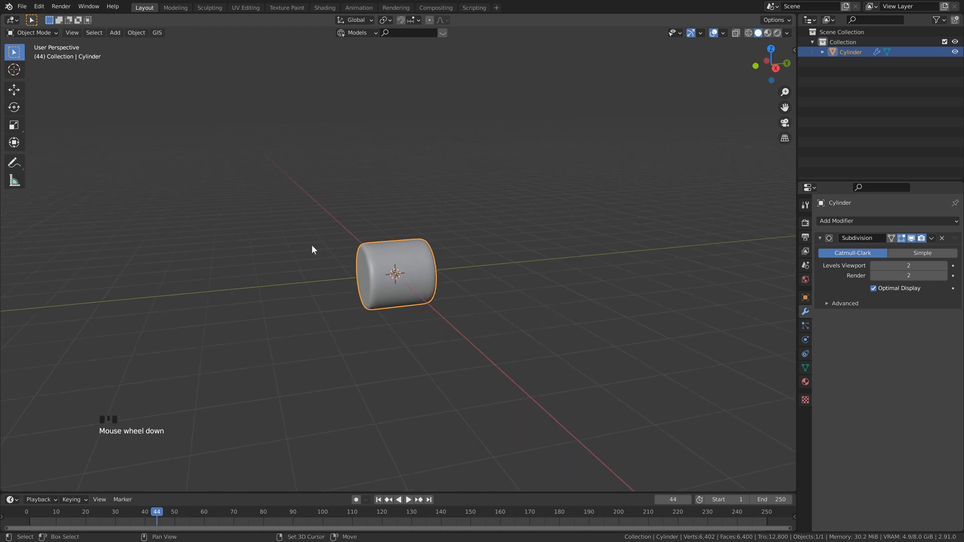
# Search the add-on preferences for "extra" and check whether Add Mesh: Extra Objects is enabled.
pyautogui.hotkey('shift', 'a')
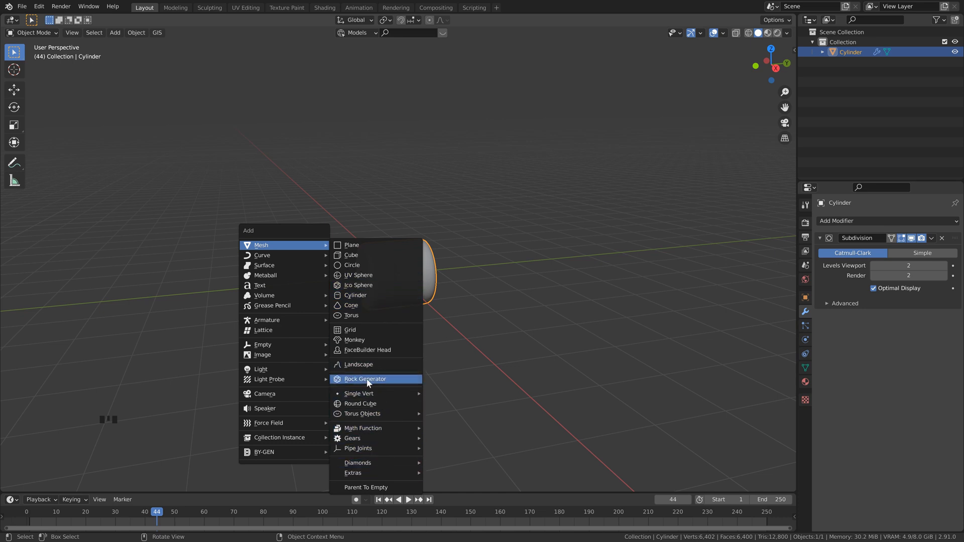
pyautogui.click(71, 50)
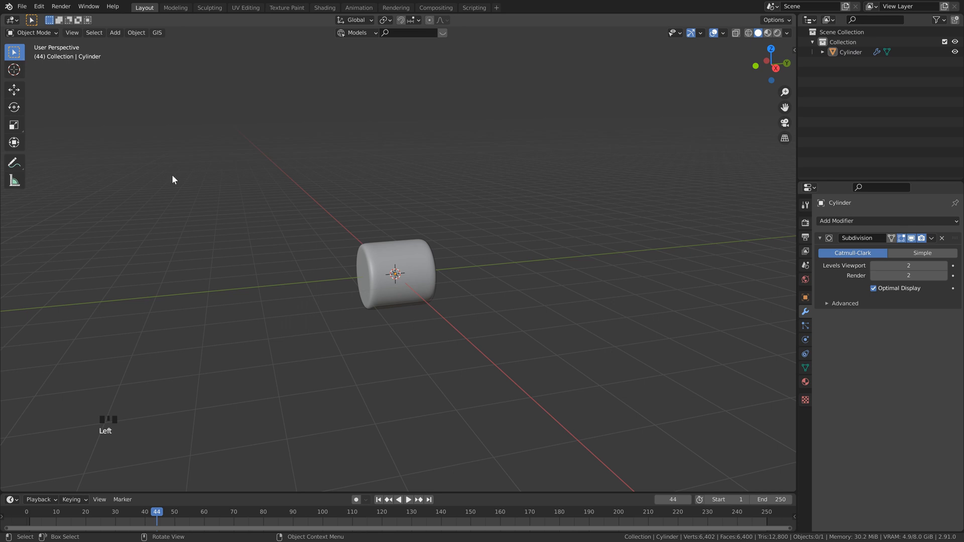
pyautogui.click(38, 6)
pyautogui.click(62, 158)
pyautogui.click(43, 128)
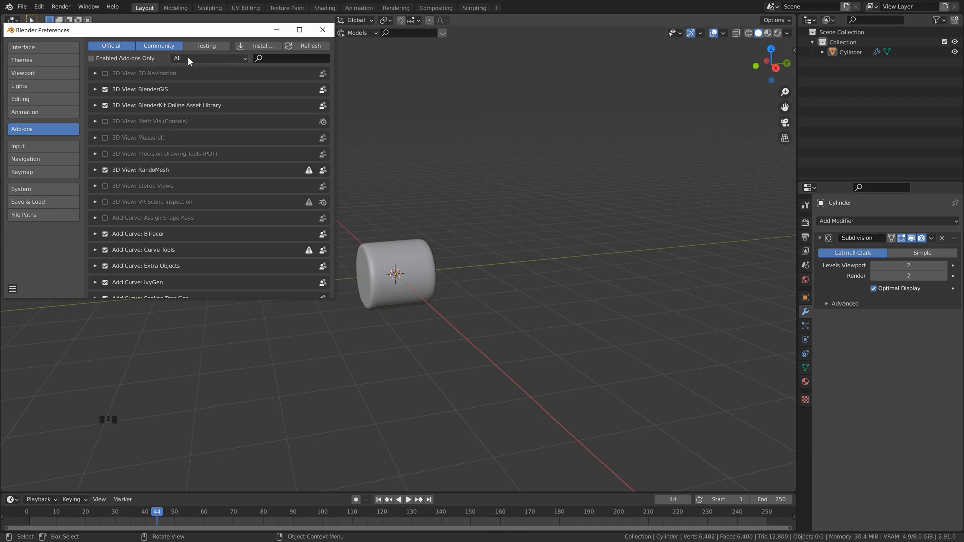
pyautogui.click(293, 57)
pyautogui.write('extra')
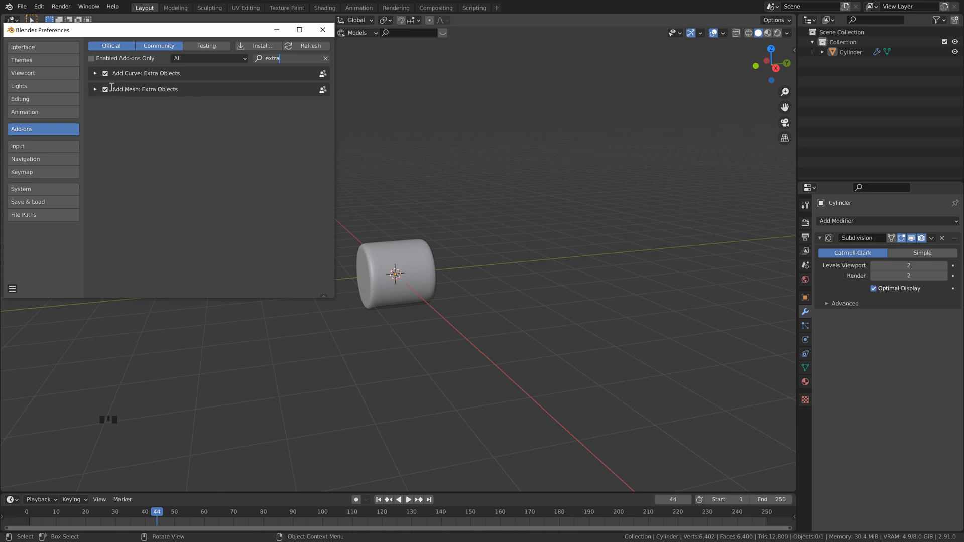
pyautogui.click(304, 199)
# Save the file and add a Gear mesh from the Gears primitives at the world origin.
pyautogui.hotkey('ctrl', 's')
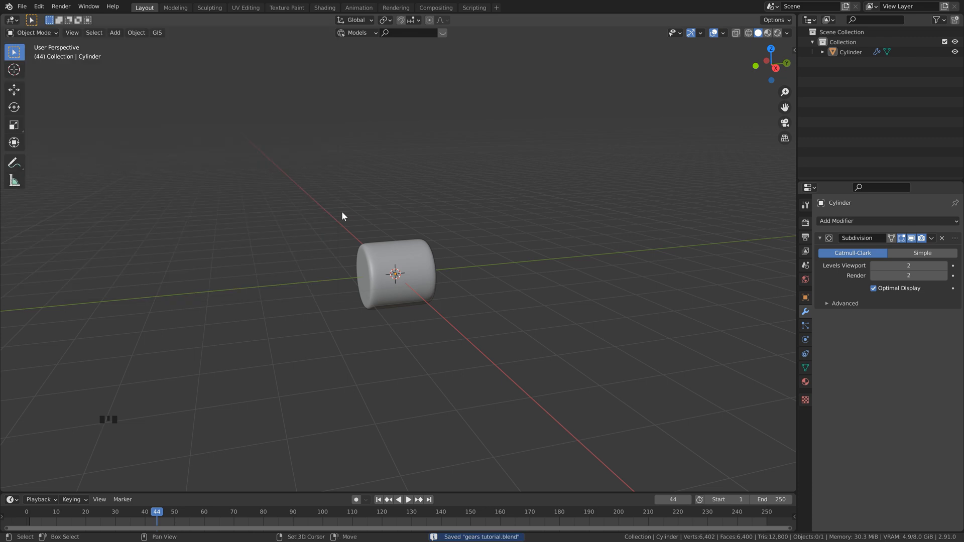
pyautogui.hotkey('shift', 'a')
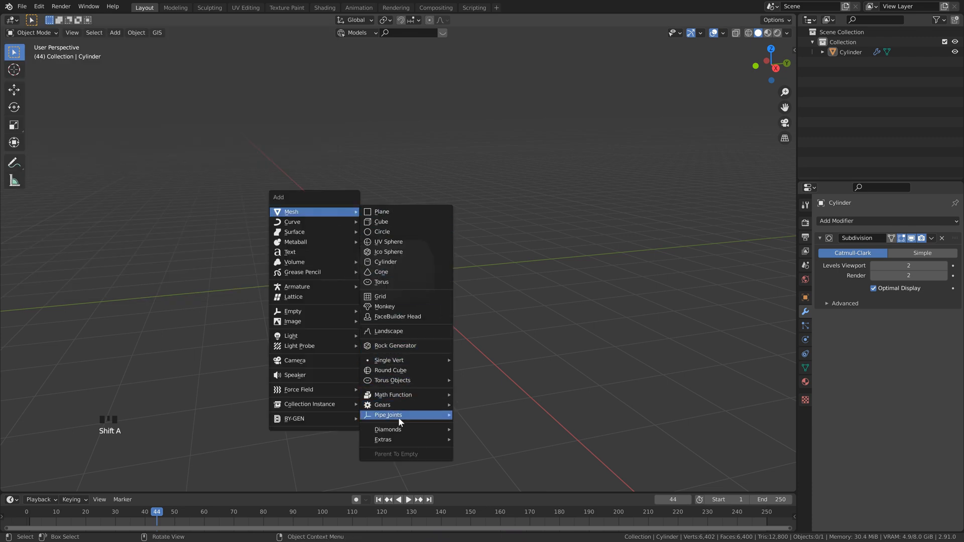
pyautogui.moveTo(392, 405)
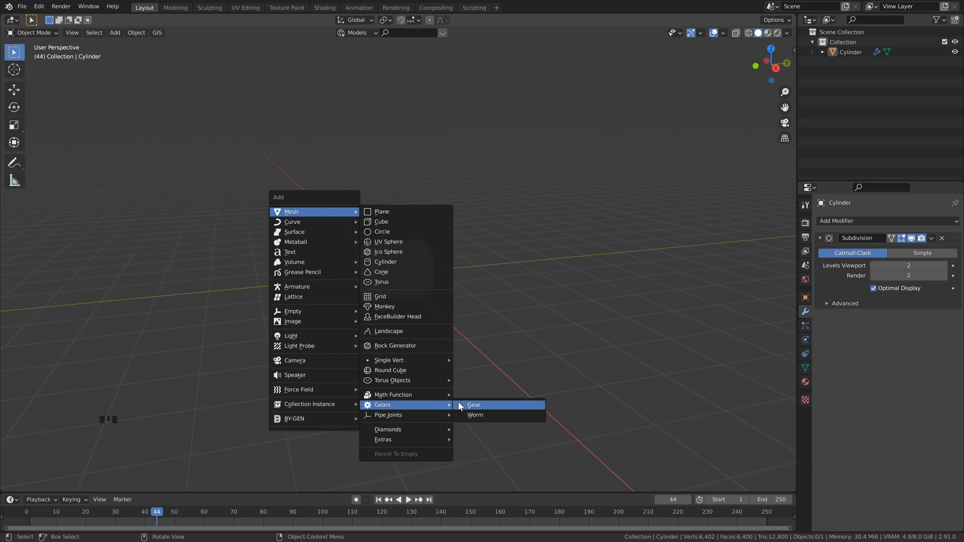
pyautogui.click(473, 405)
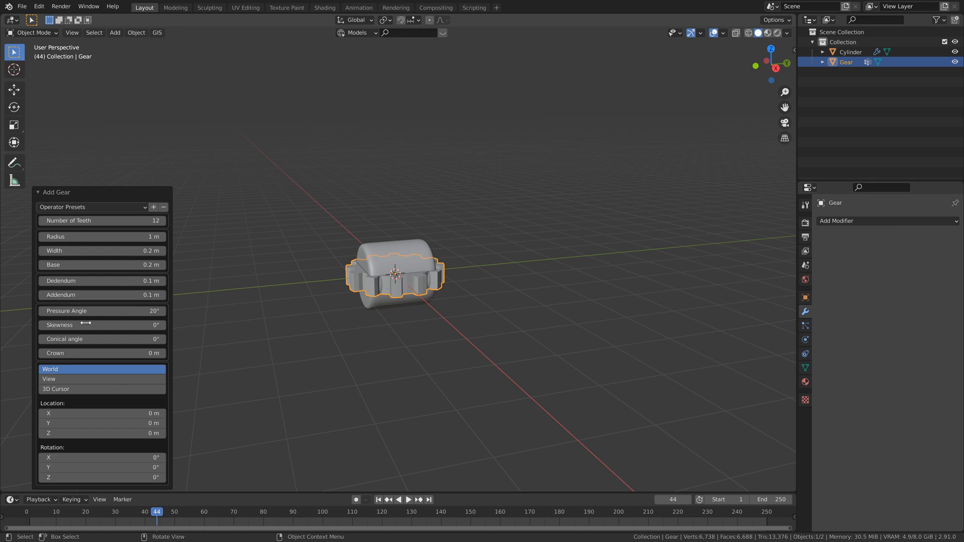
# Reopen the gear's creation parameters through Change Gear and review the editable settings.
pyautogui.click(284, 258)
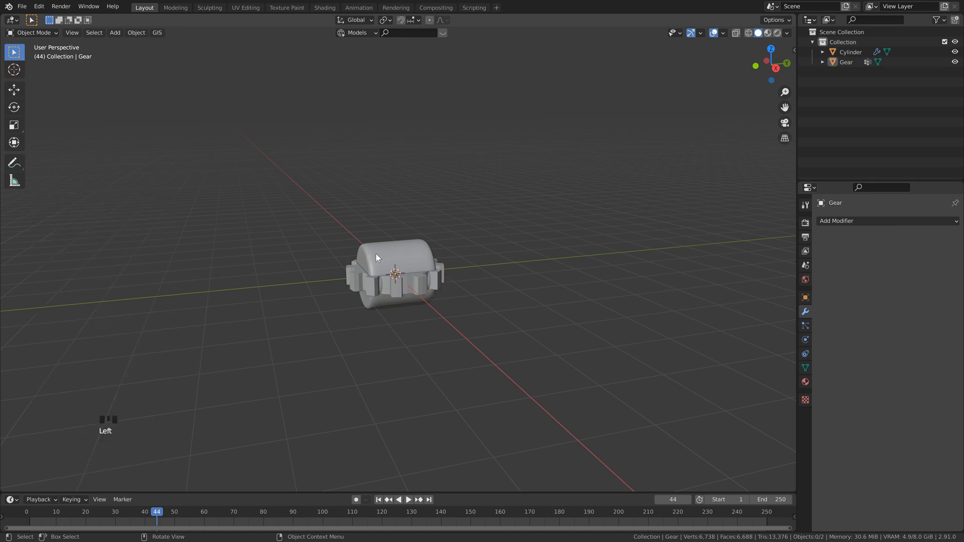
pyautogui.click(358, 279)
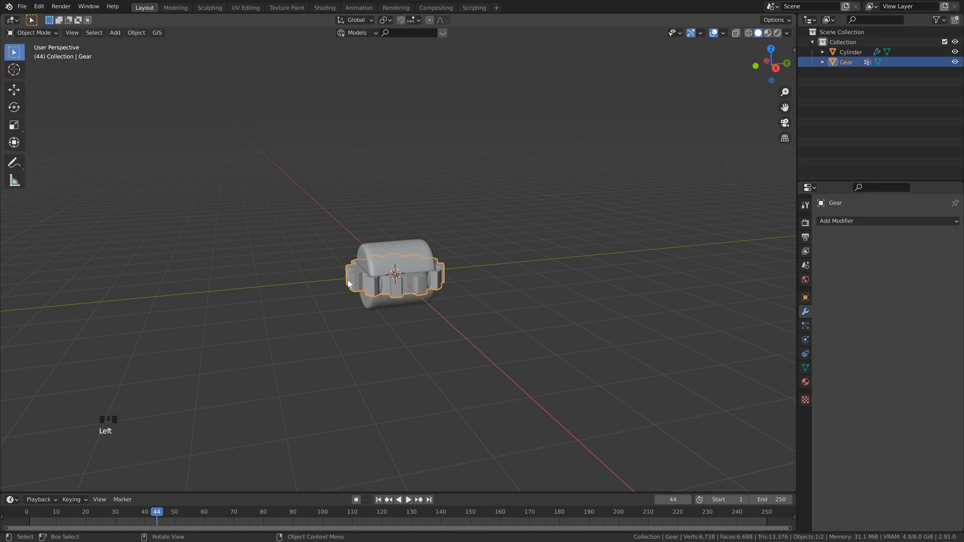
pyautogui.rightClick(357, 278)
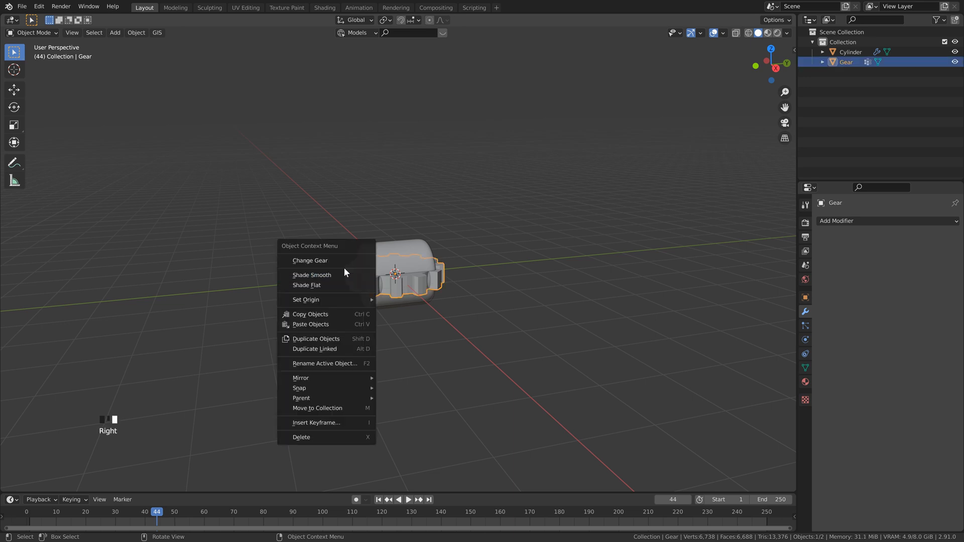
pyautogui.click(319, 261)
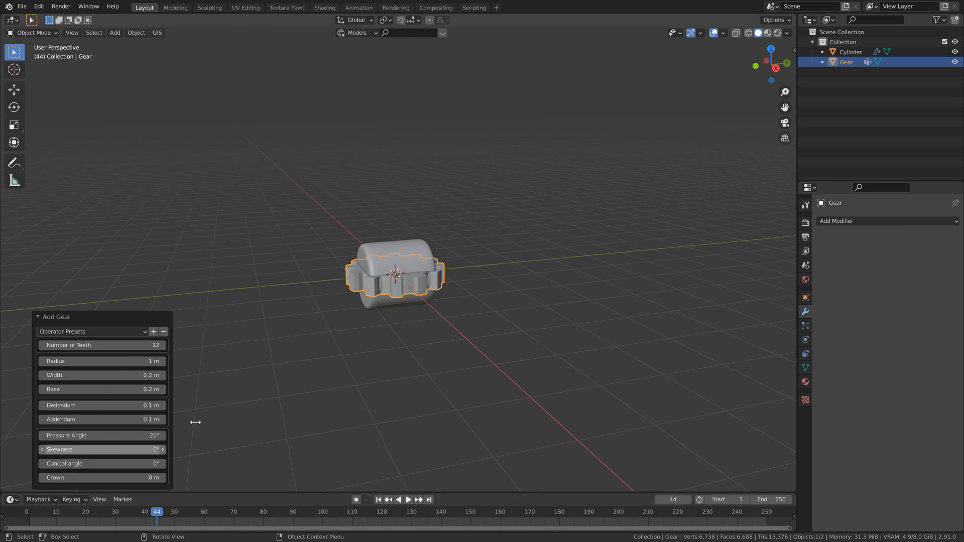
pyautogui.click(241, 282)
# Rotate the gear 90° about the global X axis.
pyautogui.moveTo(323, 273); pyautogui.dragTo(387, 279, button='middle')
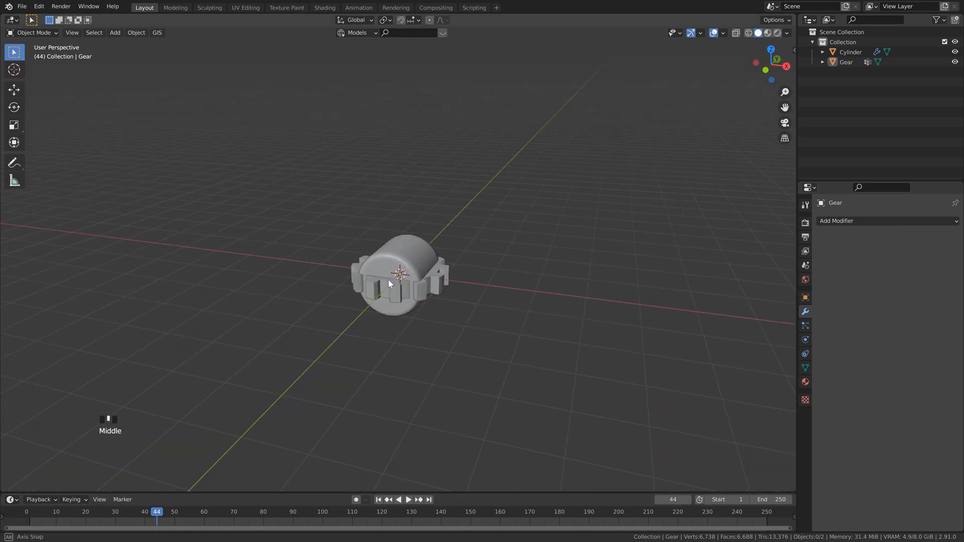
pyautogui.click(440, 281)
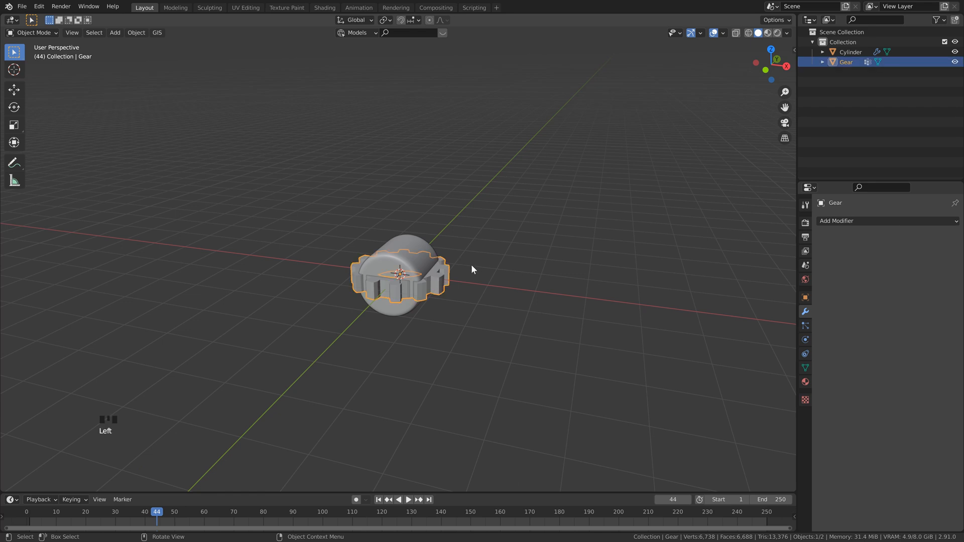
pyautogui.moveTo(472, 266); pyautogui.dragTo(386, 234, button='middle')
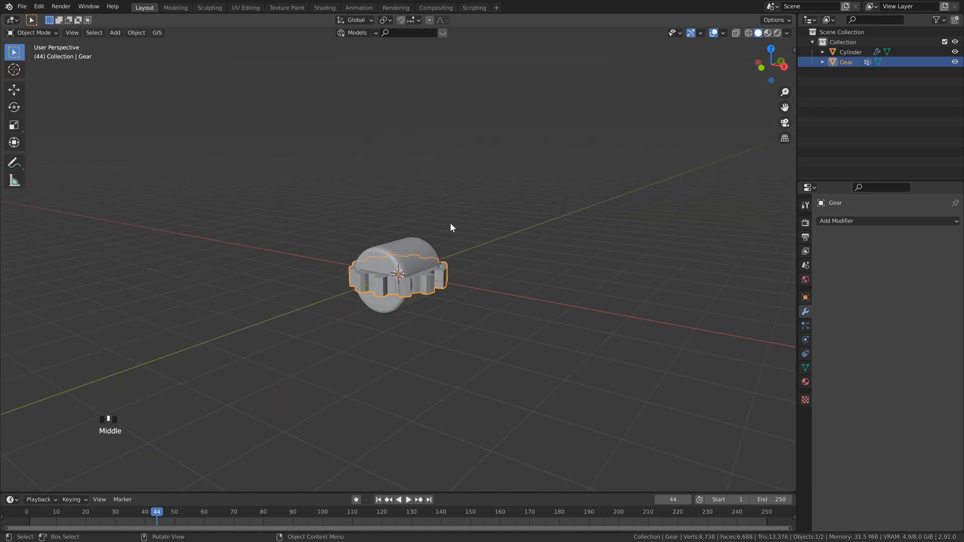
pyautogui.write('rx')
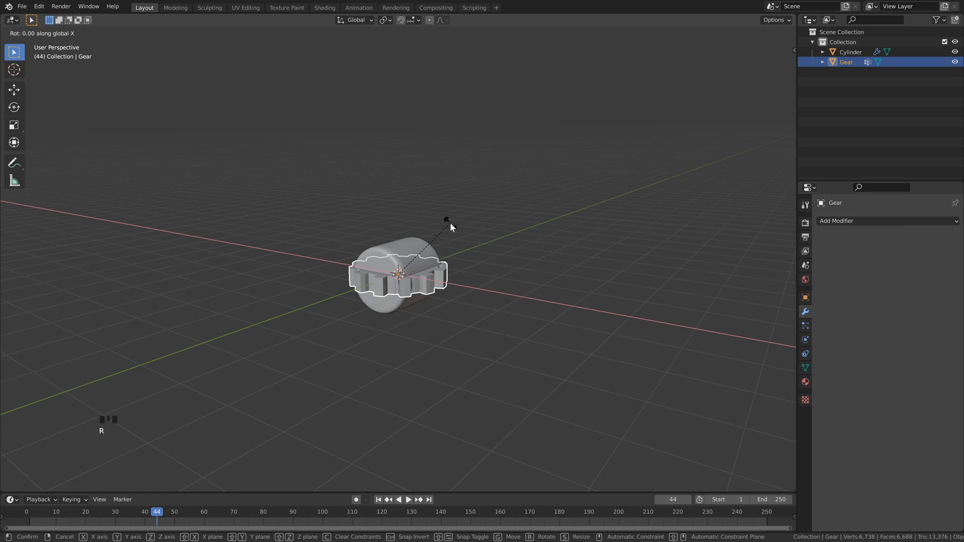
pyautogui.write('90')
pyautogui.press('Return')
# Scale the cylinder uniformly by about 0.916 in front view so it fits inside the gear's hole.
pyautogui.moveTo(450, 227); pyautogui.dragTo(432, 243, button='middle')
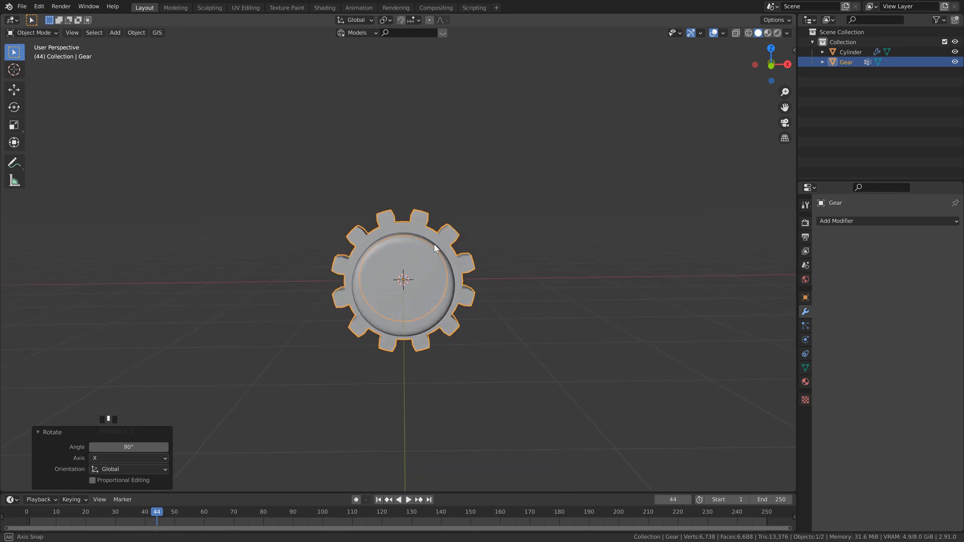
pyautogui.click(421, 254)
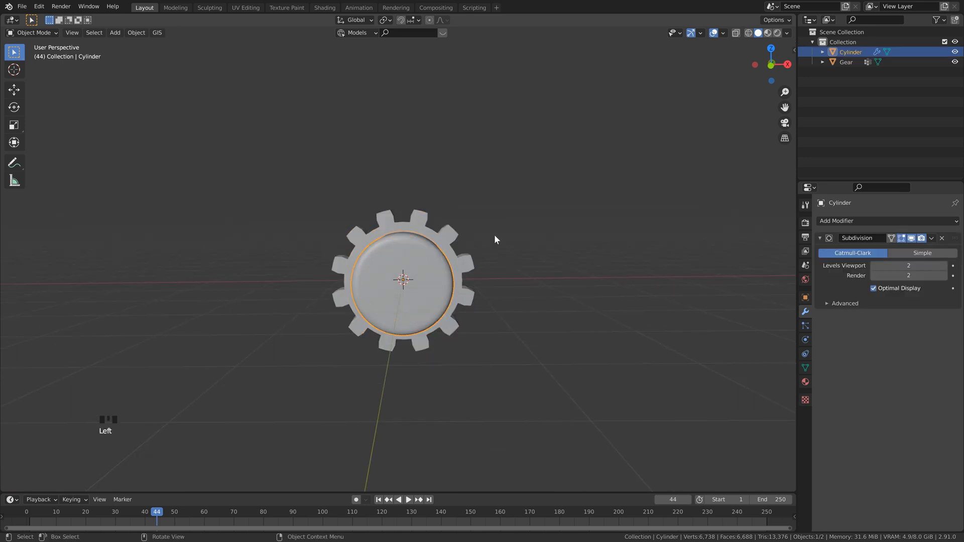
pyautogui.press('KP_1')
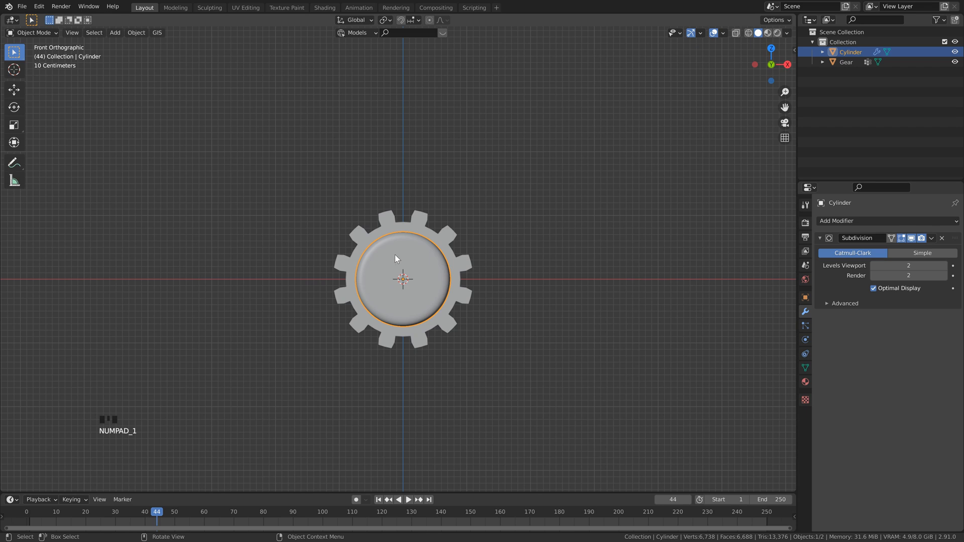
pyautogui.scroll(2, 437, 303)
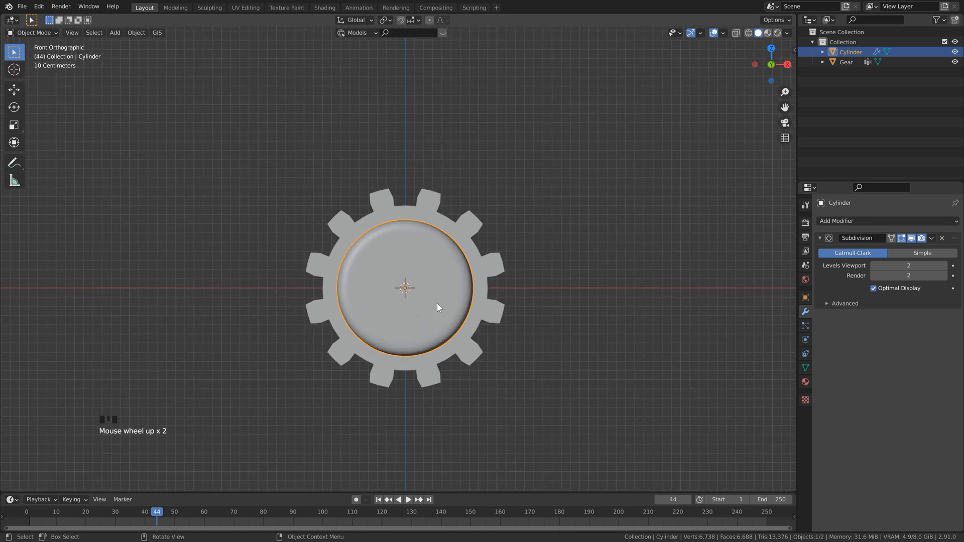
pyautogui.press('s')
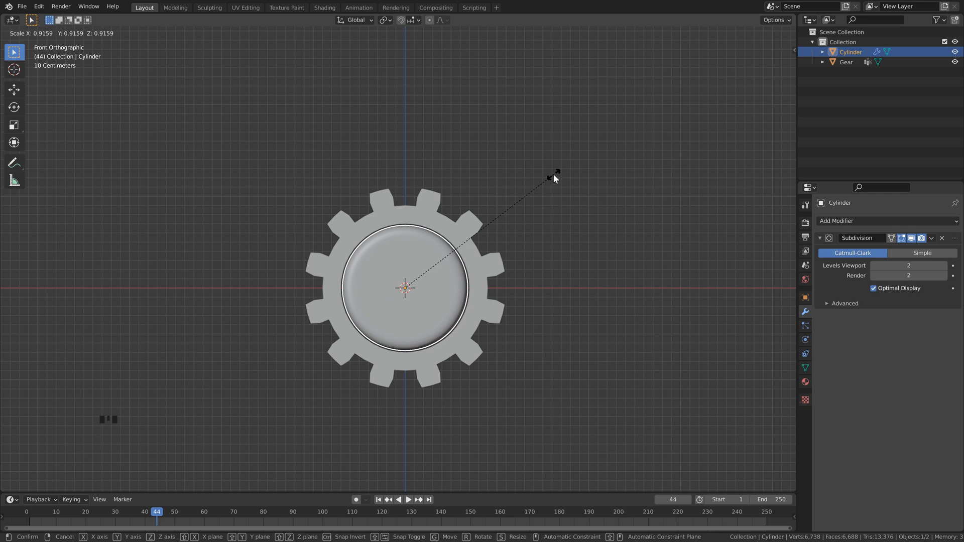
pyautogui.click(553, 174)
pyautogui.scroll(2, 418, 225)
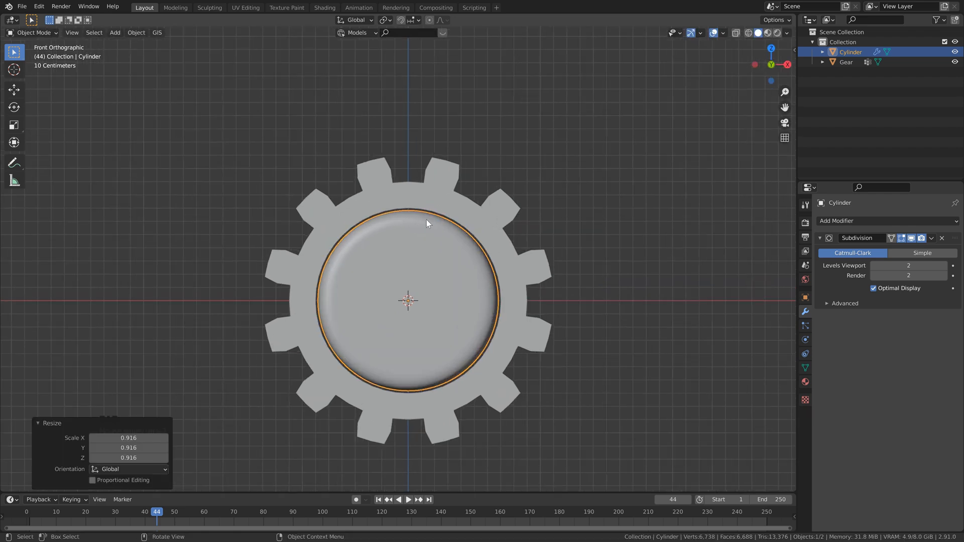
# Enable rigid body physics on the cylinder as type Passive with Animated switched on.
pyautogui.moveTo(510, 202); pyautogui.dragTo(584, 225, button='middle')
pyautogui.scroll(-3, 447, 255)
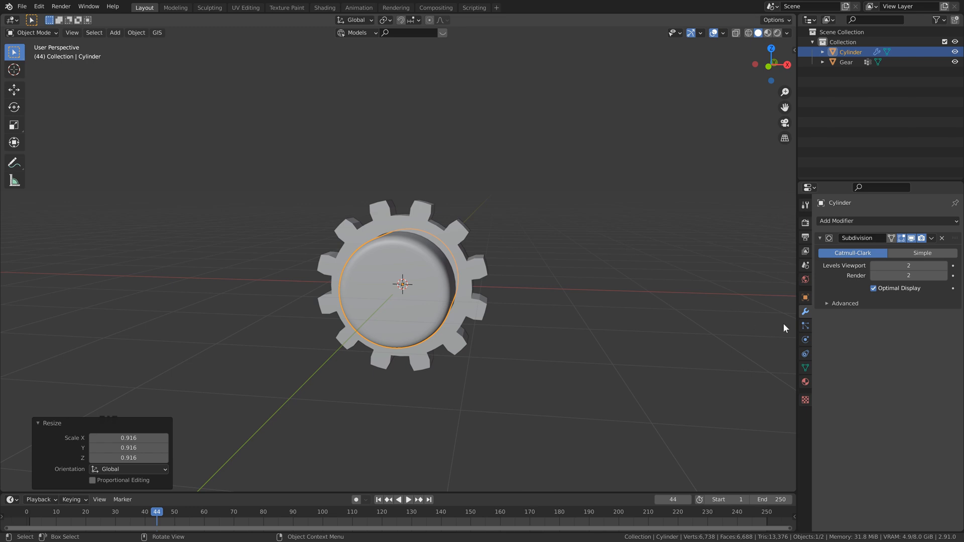
pyautogui.click(807, 340)
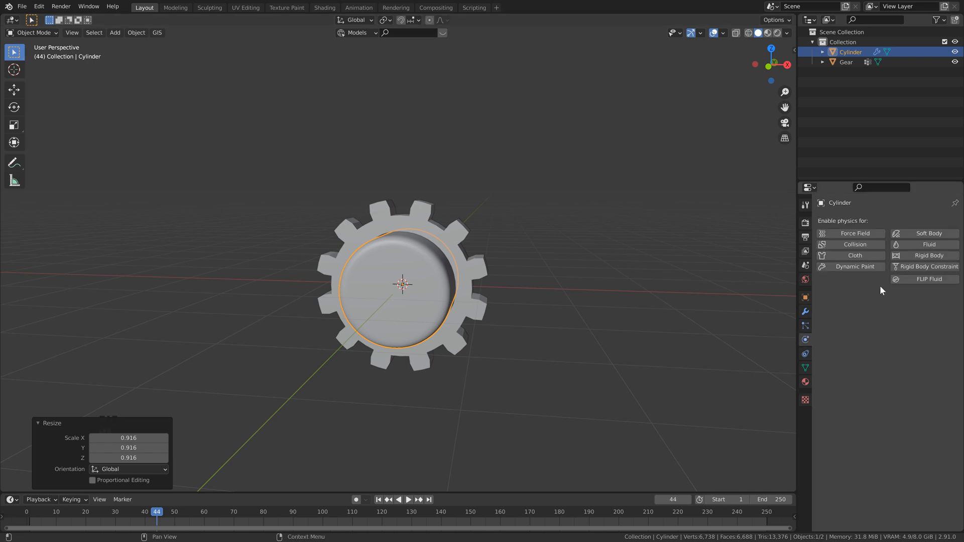
pyautogui.click(921, 254)
pyautogui.click(901, 309)
pyautogui.click(889, 332)
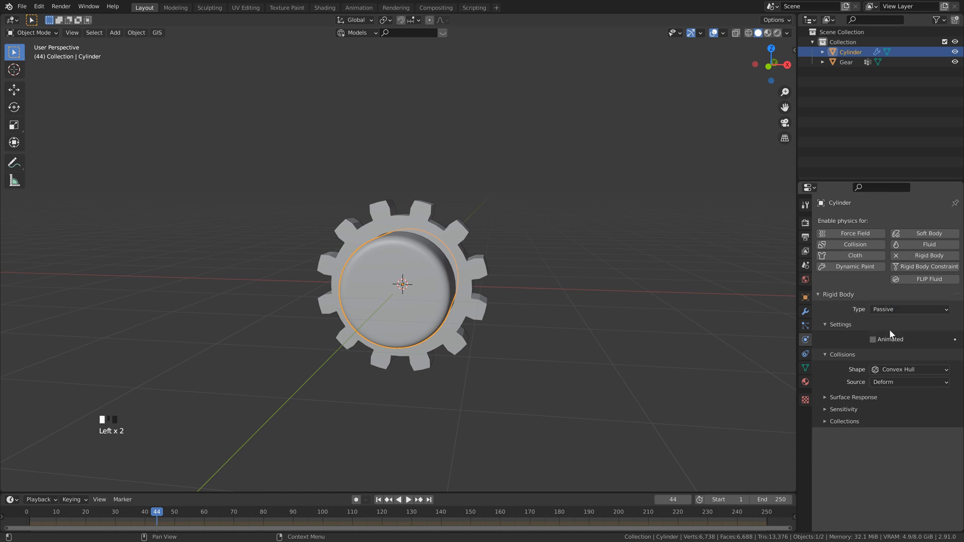
pyautogui.click(873, 339)
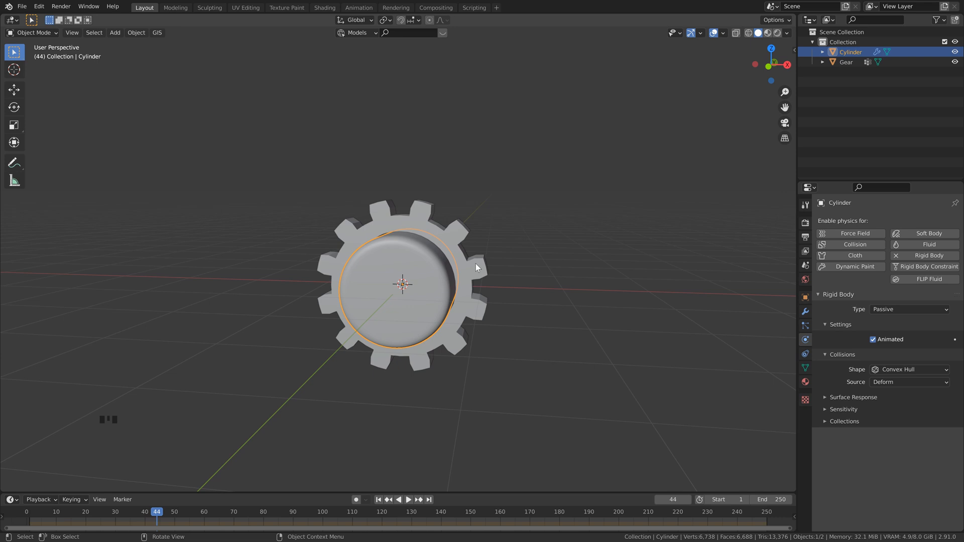
# Set the collision shape of the cylinder's rigid body to Mesh.
pyautogui.scroll(-5, 888, 348)
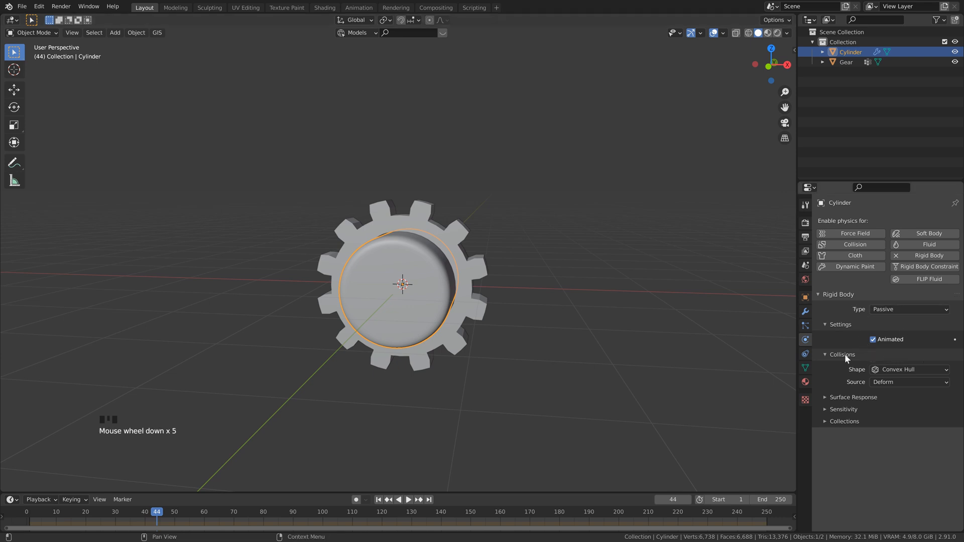
pyautogui.click(891, 370)
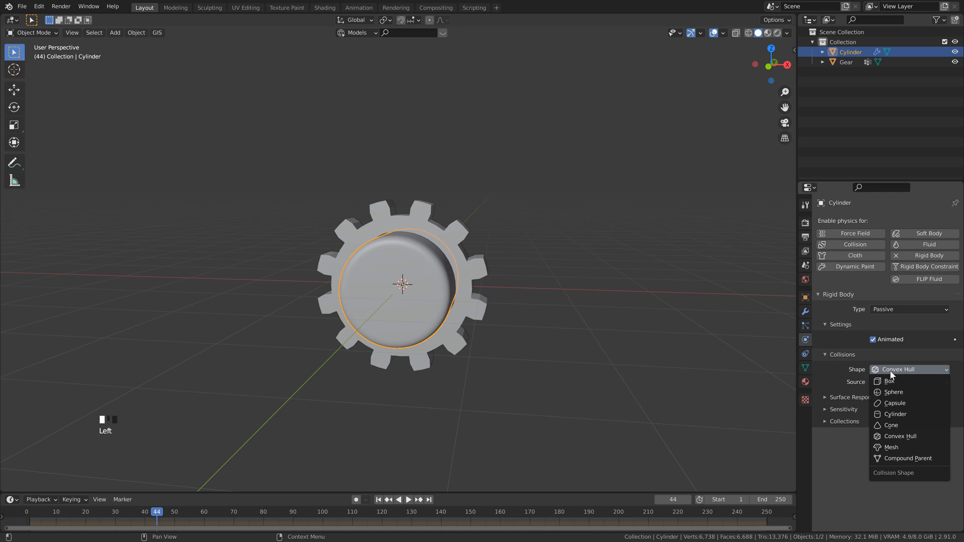
pyautogui.click(891, 447)
pyautogui.moveTo(507, 281); pyautogui.dragTo(463, 284, button='middle')
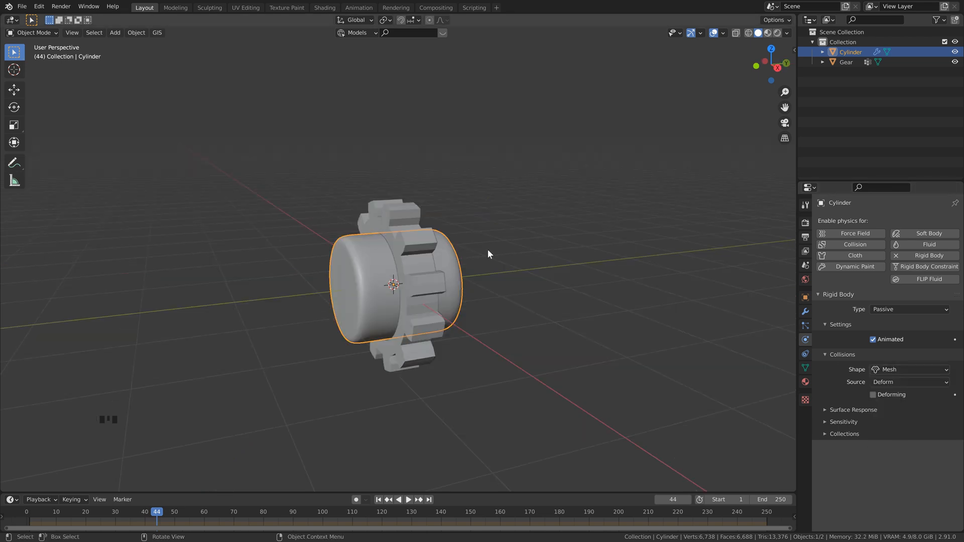
pyautogui.click(910, 369)
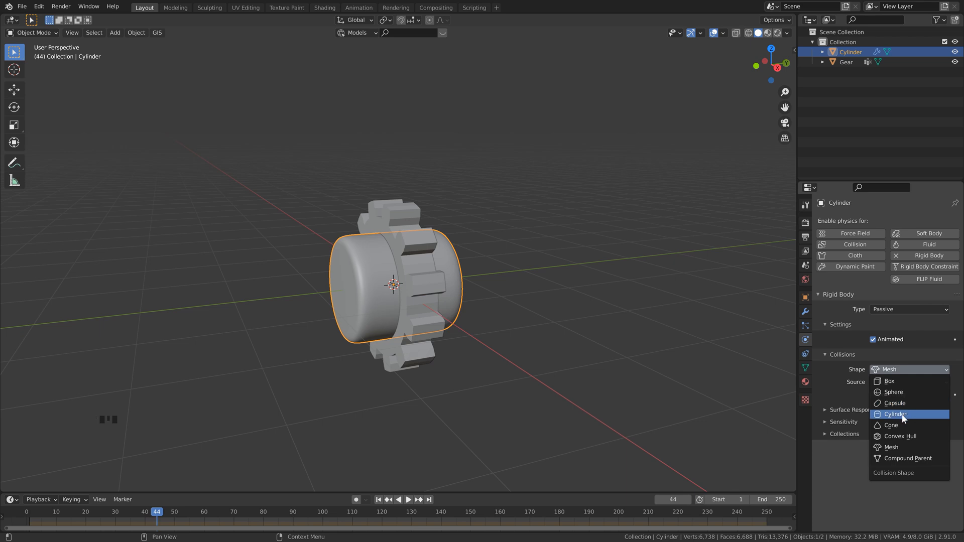
pyautogui.click(892, 447)
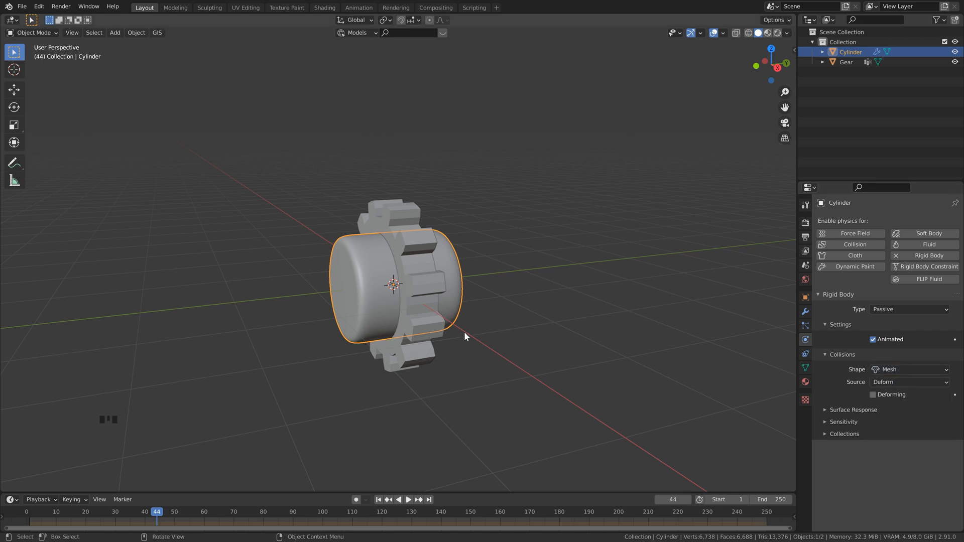
# Add an Active rigid body to the gear and set its collision shape to Mesh.
pyautogui.click(427, 299)
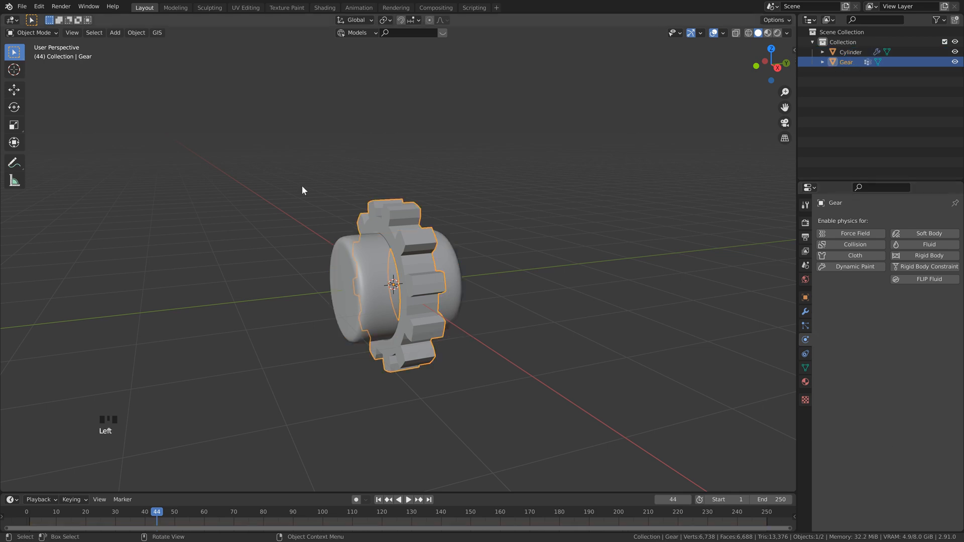
pyautogui.click(933, 256)
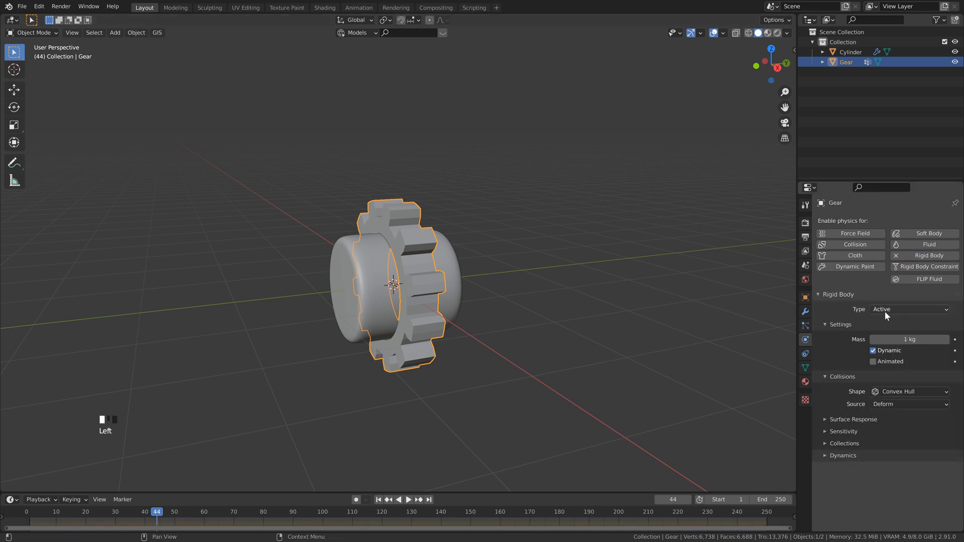
pyautogui.click(906, 391)
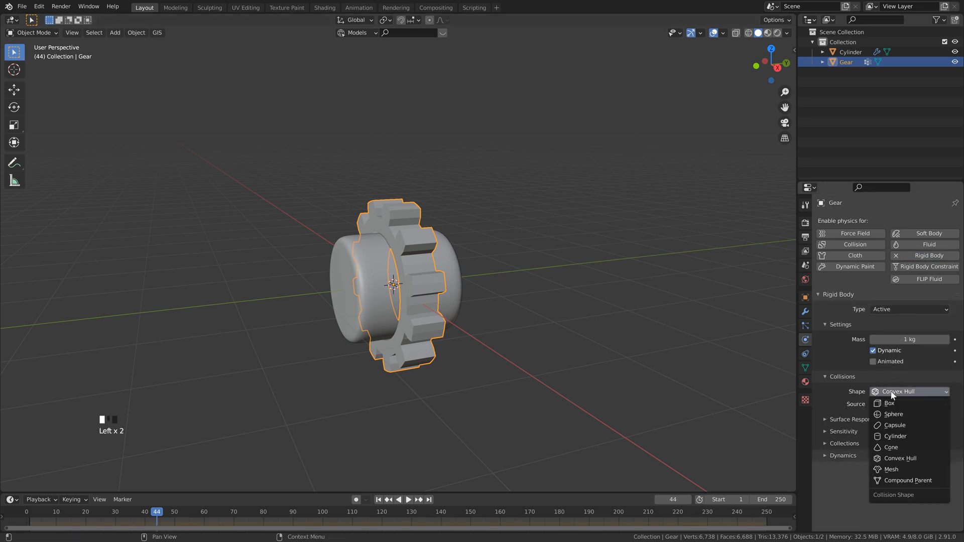
pyautogui.click(907, 471)
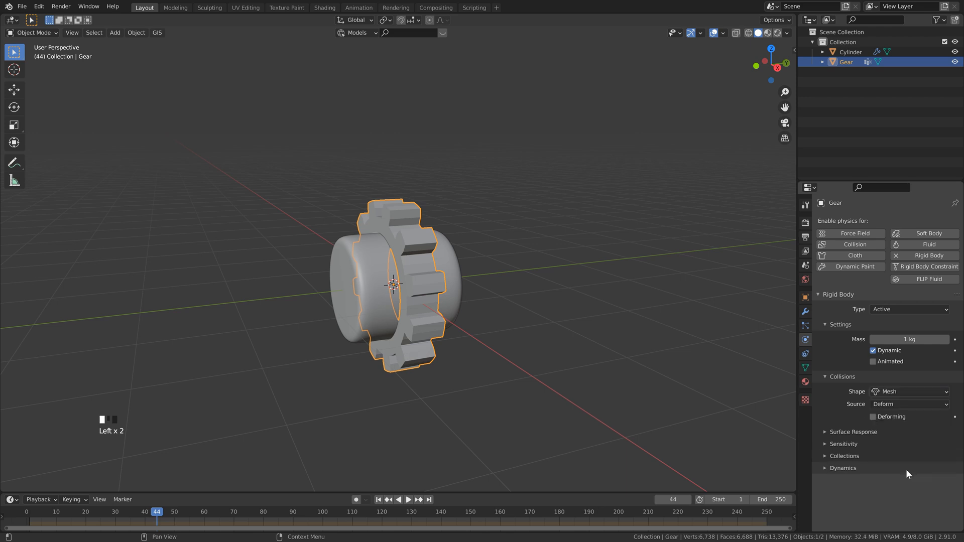
pyautogui.click(908, 392)
pyautogui.click(898, 471)
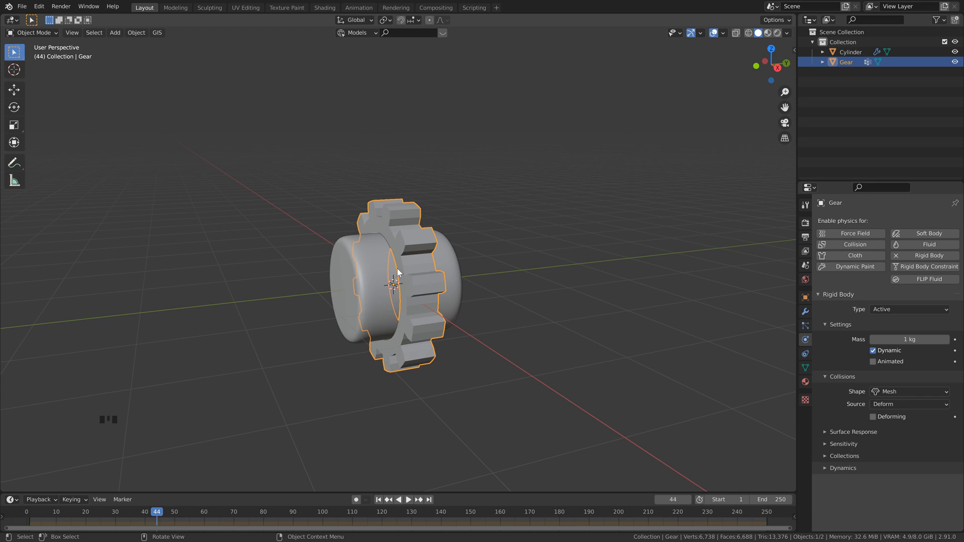
# Play the rigid body simulation from frame 1 to check how the gear moves on the cylinder, and stop playback.
pyautogui.moveTo(400, 273); pyautogui.dragTo(396, 251, button='middle')
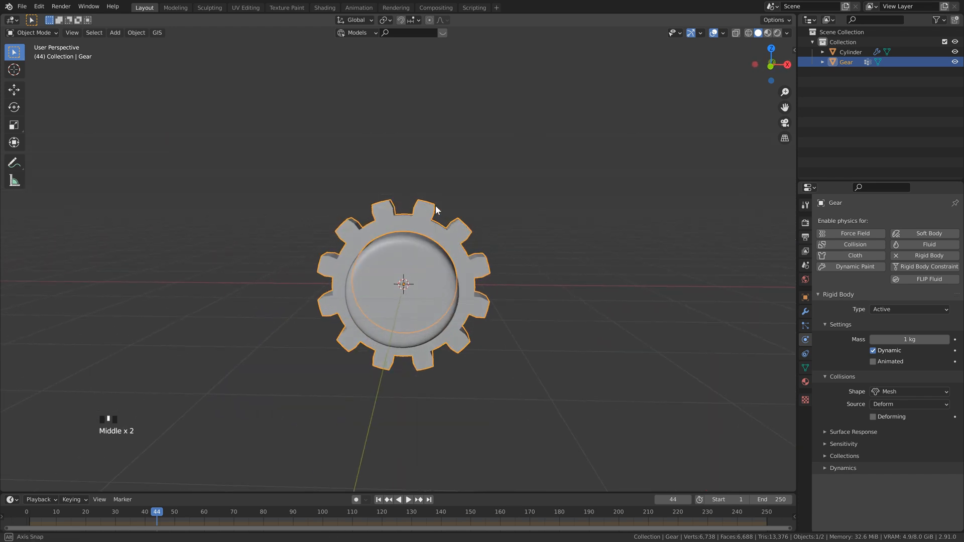
pyautogui.click(378, 499)
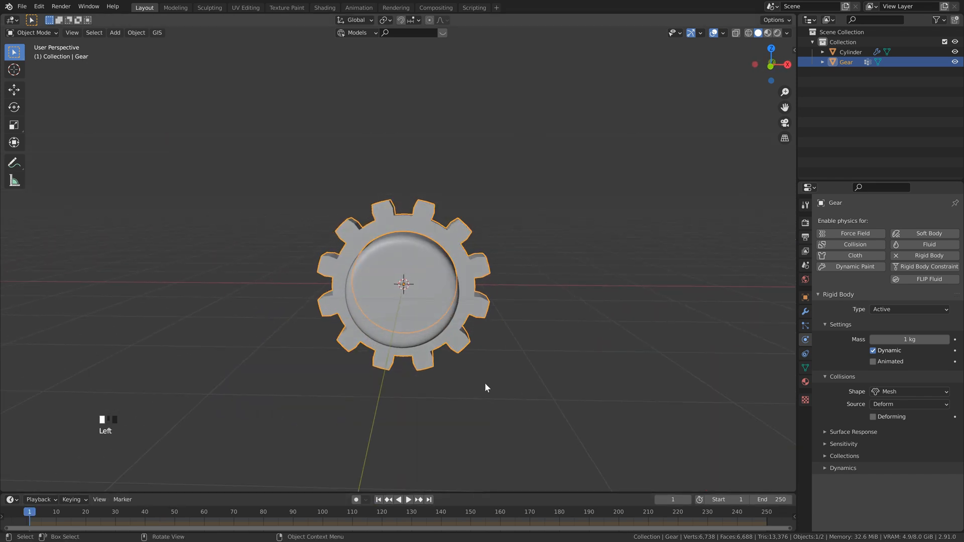
pyautogui.press('space')
pyautogui.press('space')
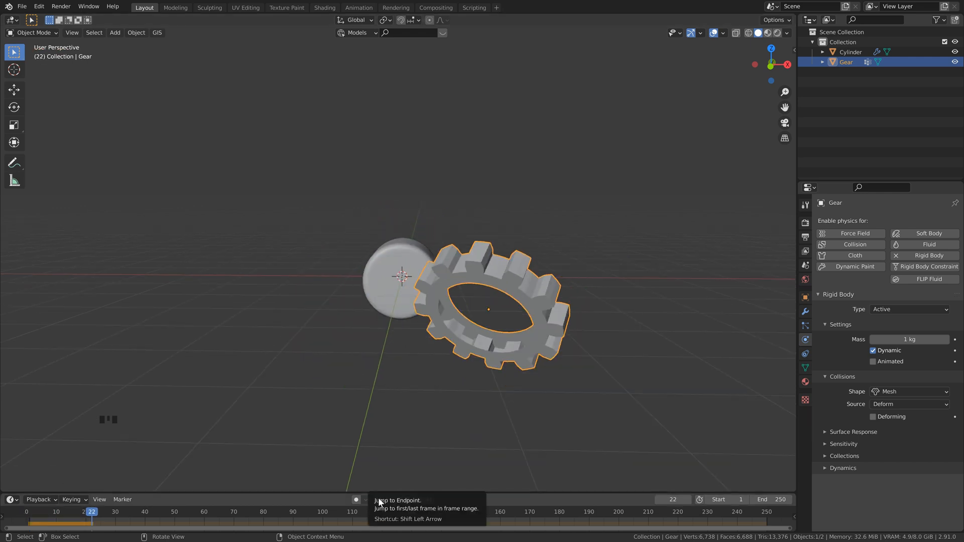
# Return to the first frame and set the gear's rigid body collision margin to 0 m.
pyautogui.click(378, 499)
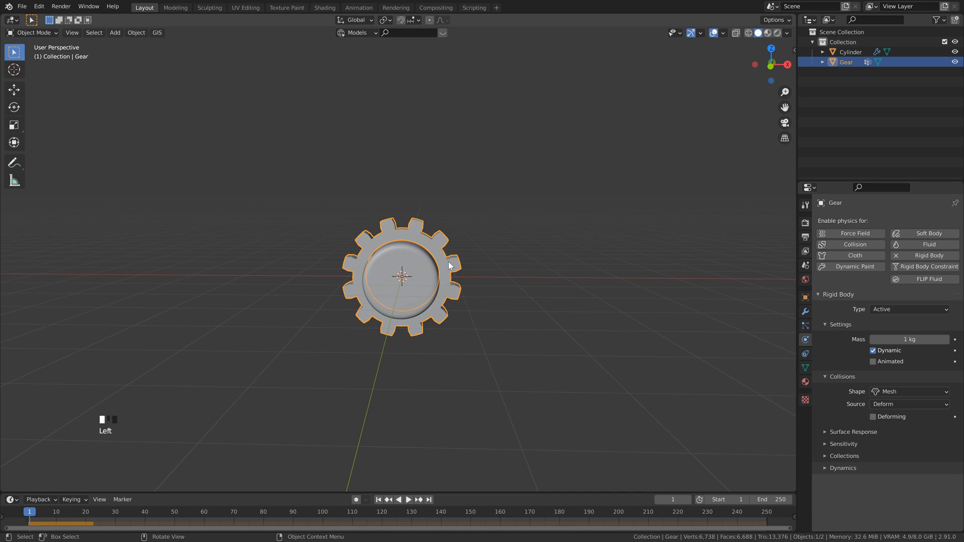
pyautogui.scroll(2, 398, 226)
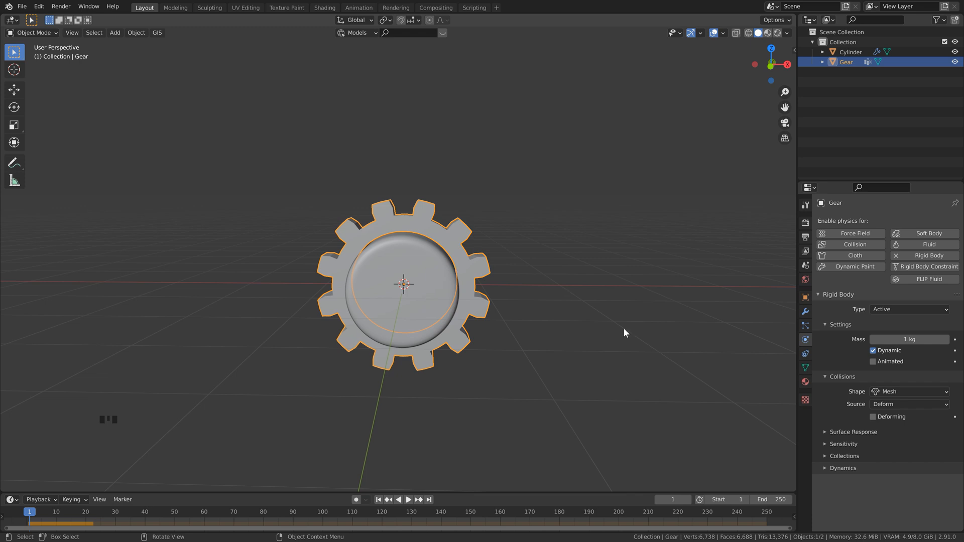
pyautogui.click(825, 445)
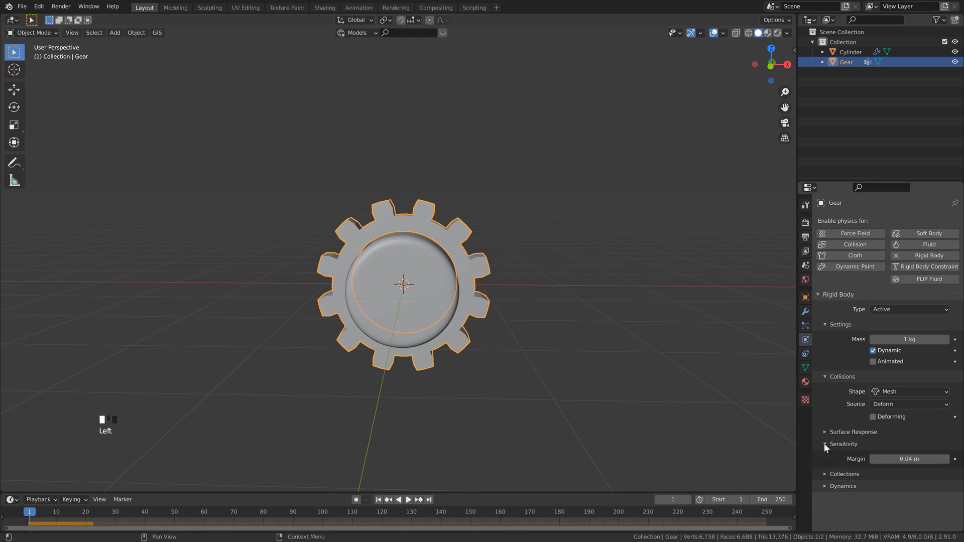
pyautogui.click(916, 459)
pyautogui.write('0')
pyautogui.press('Return')
# Set the cylinder's rigid body collision margin to 0 m.
pyautogui.click(438, 270)
pyautogui.click(908, 437)
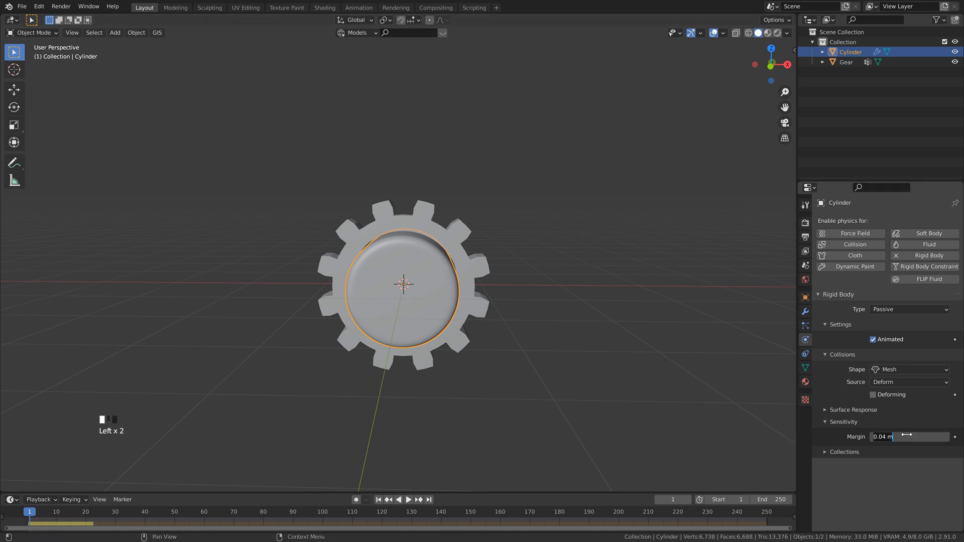
pyautogui.write('0')
pyautogui.press('Return')
# Play the simulation to check how the gear sits on the cylinder, then stop and return to frame 1.
pyautogui.click(514, 306)
pyautogui.press('space')
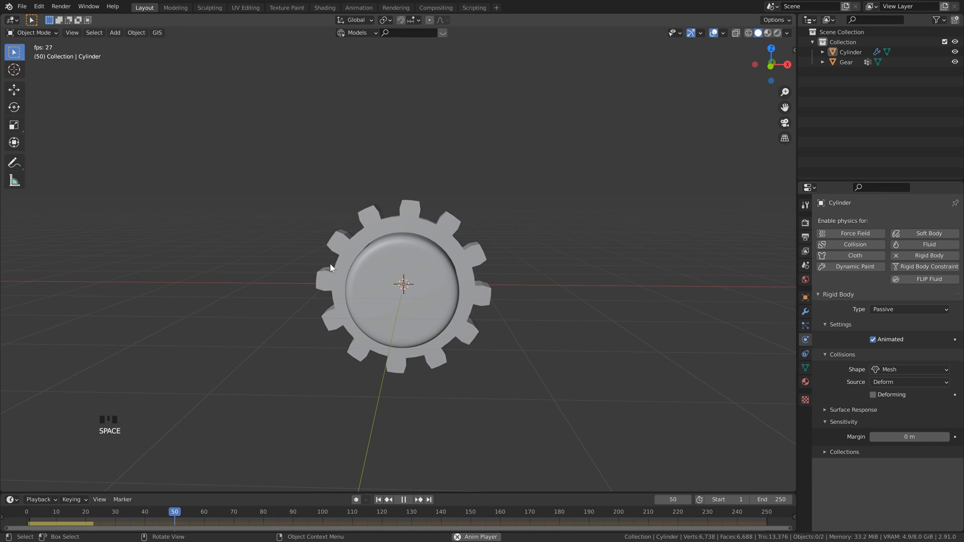
pyautogui.press('space')
pyautogui.moveTo(542, 260); pyautogui.dragTo(457, 339, button='middle')
pyautogui.hotkey('shift', 'Left')
pyautogui.scroll(1, 464, 329)
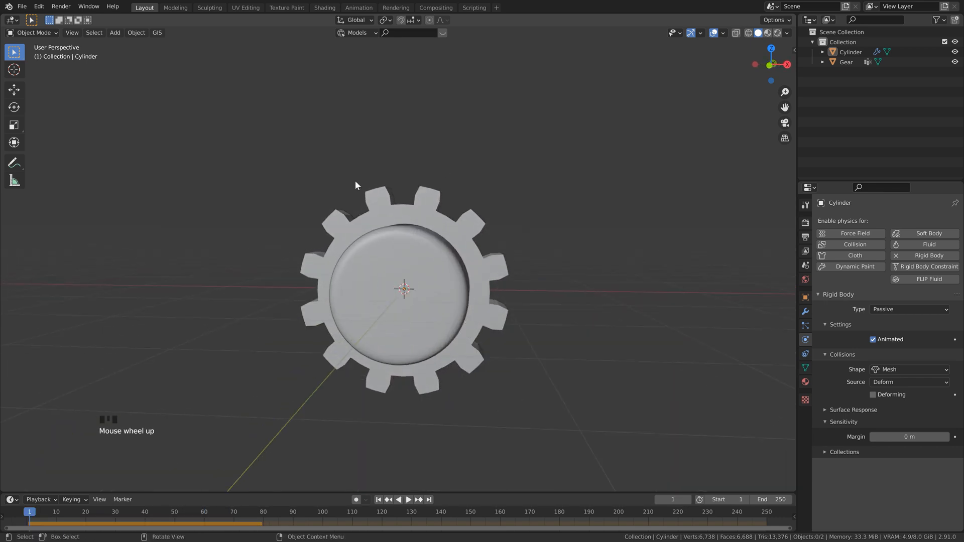
pyautogui.scroll(-1, 527, 310)
# Scale the cylinder down to about 0.886 and play the simulation to check the gear's motion with the looser fit.
pyautogui.click(432, 280)
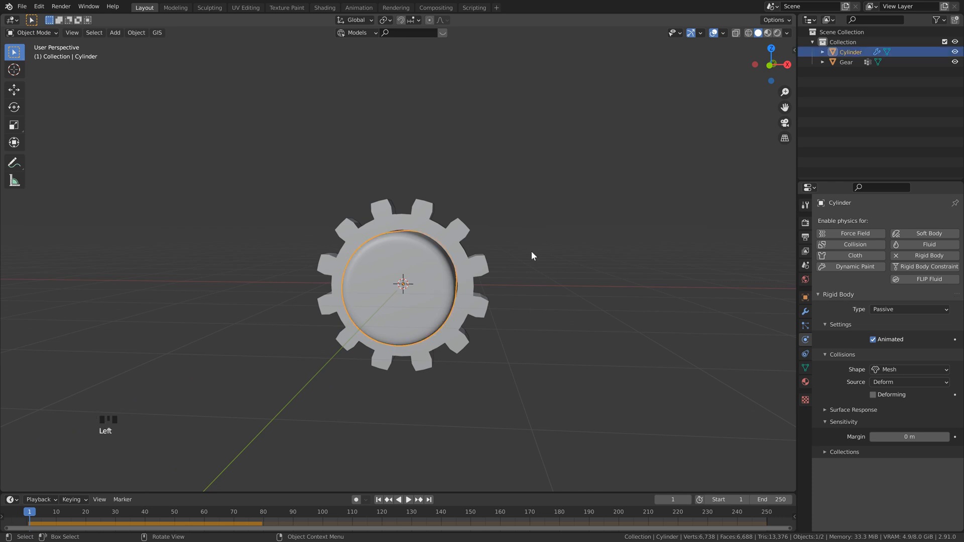
pyautogui.press('s')
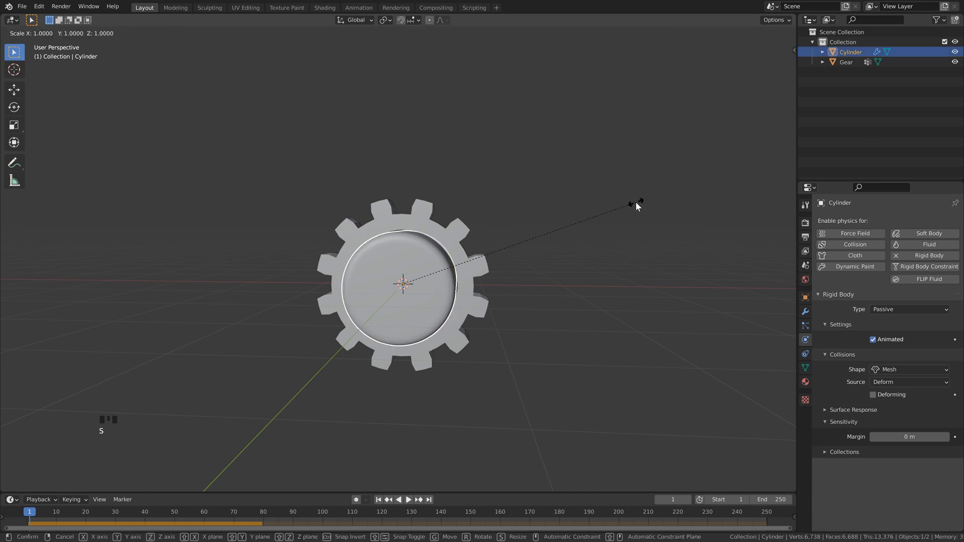
pyautogui.click(605, 210)
pyautogui.moveTo(513, 258); pyautogui.dragTo(526, 257, button='middle')
pyautogui.press('space')
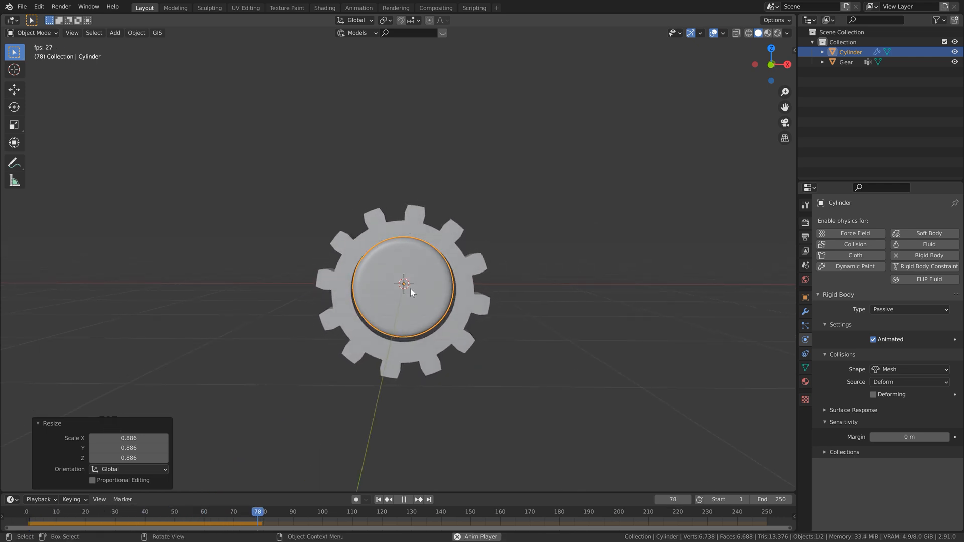
pyautogui.press('Escape')
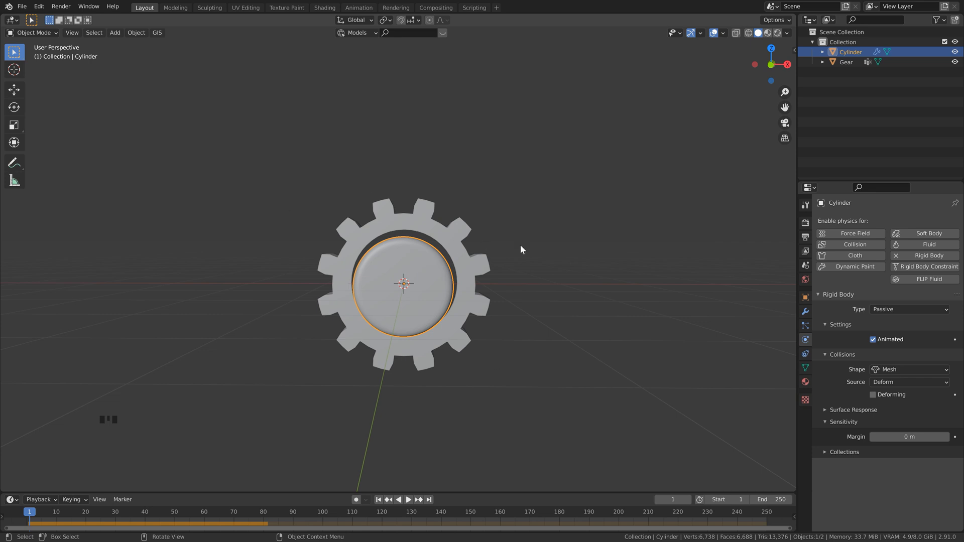
# Scale the cylinder up by about 1.114 in front view so it nearly fills the gear's hole.
pyautogui.press('KP_1')
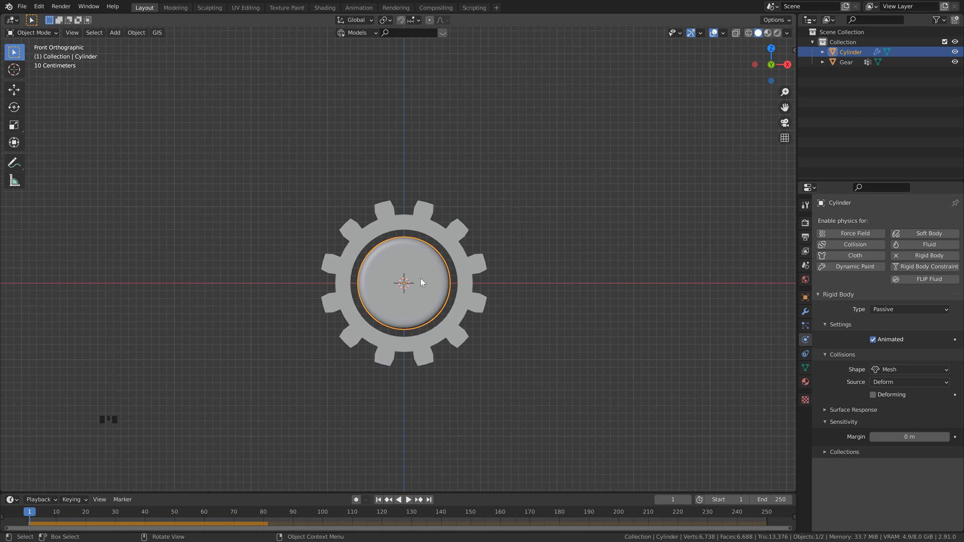
pyautogui.press('s')
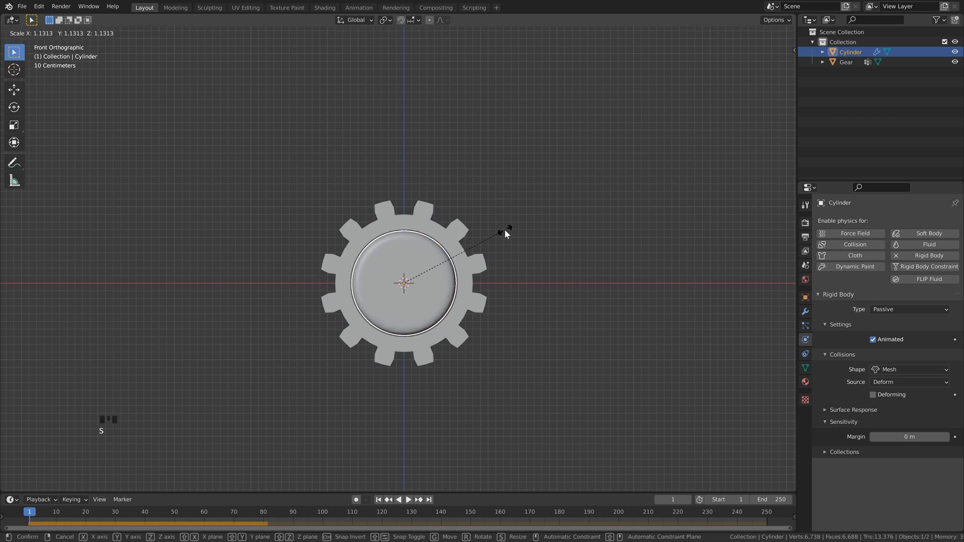
pyautogui.click(504, 230)
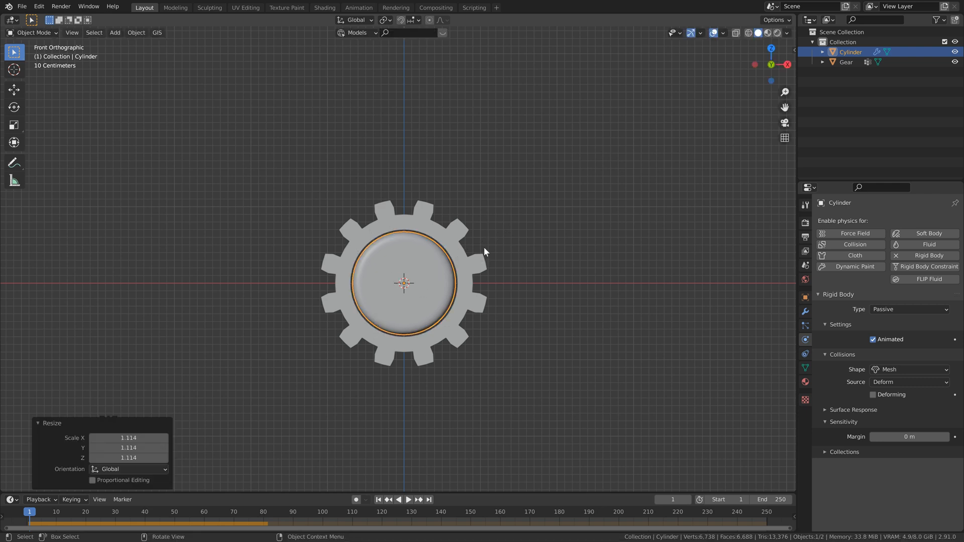
pyautogui.moveTo(484, 251); pyautogui.dragTo(520, 249, button='middle')
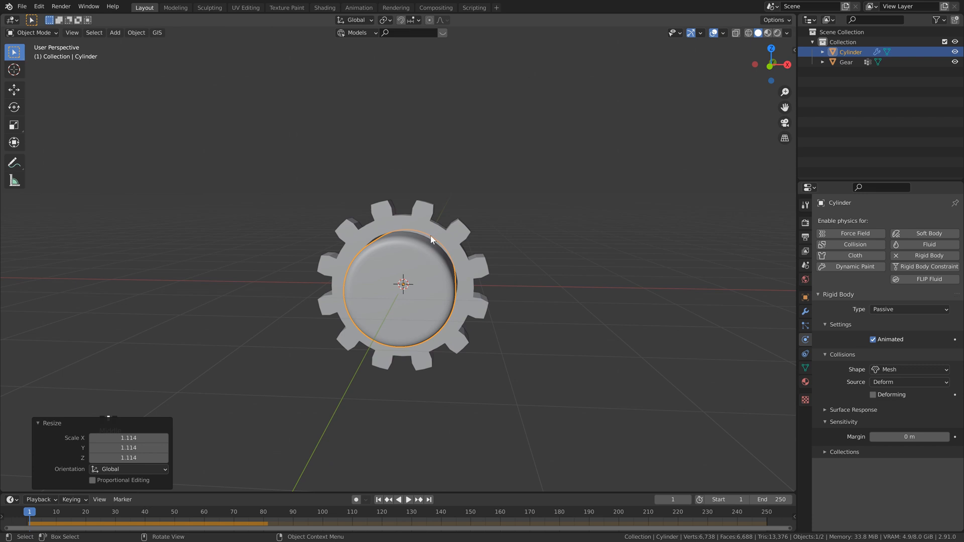
pyautogui.scroll(-1, 430, 273)
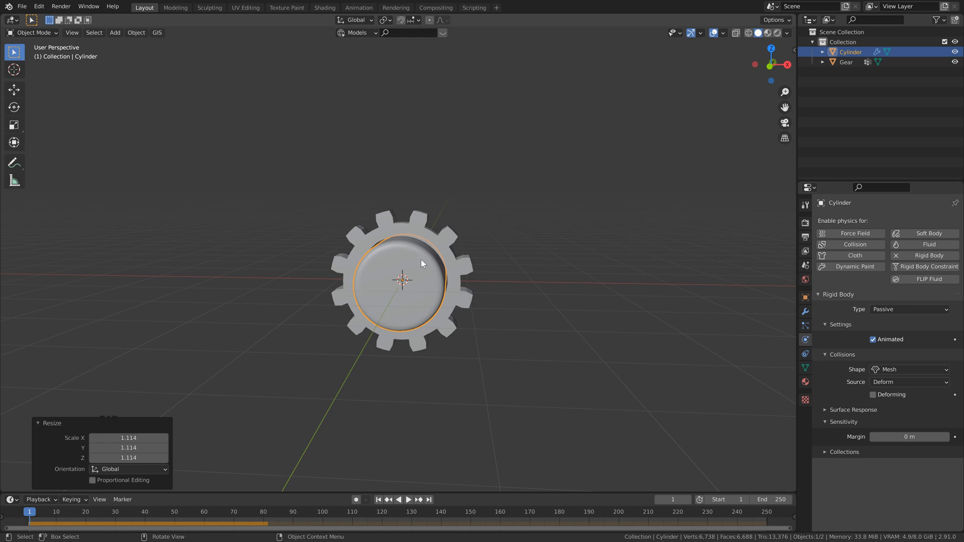
# Connect the gear to the cylinder with a rigid body constraint, keeping the cylinder as the active object.
pyautogui.click(421, 220)
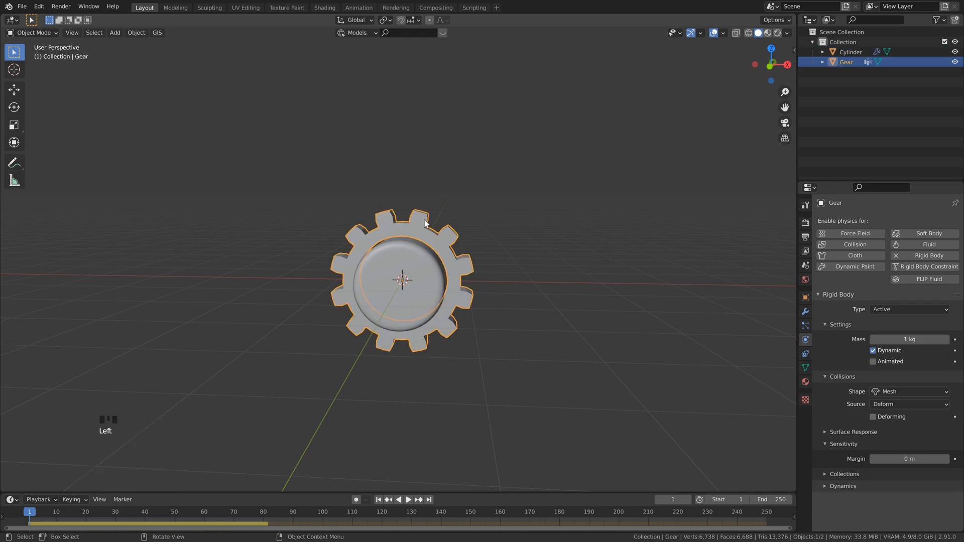
pyautogui.keyDown('shift'); pyautogui.click(398, 260); pyautogui.keyUp('shift')
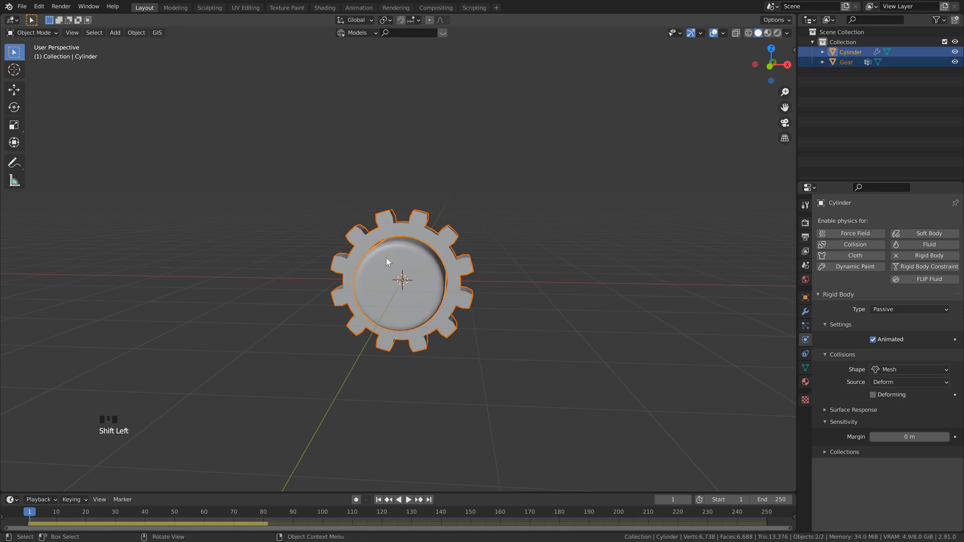
pyautogui.click(135, 33)
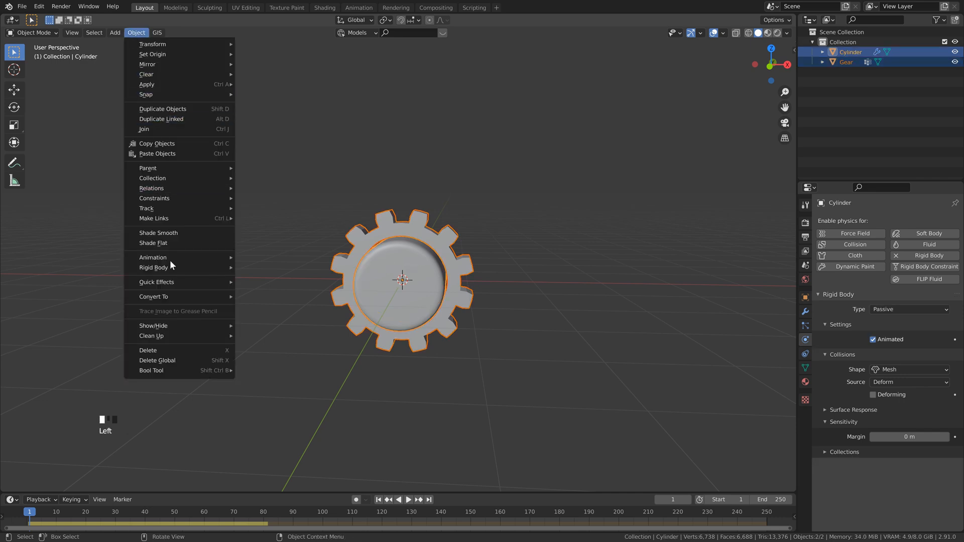
pyautogui.moveTo(167, 267)
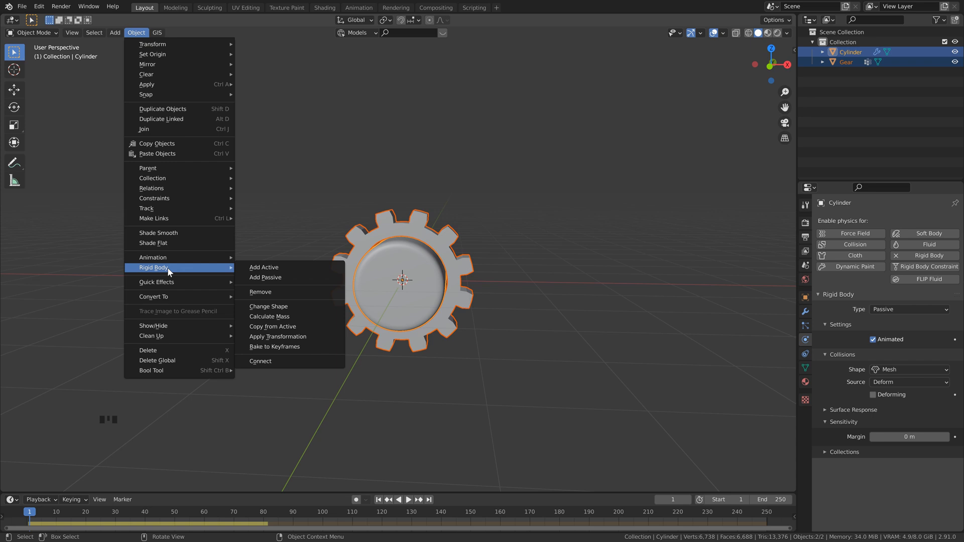
pyautogui.click(270, 361)
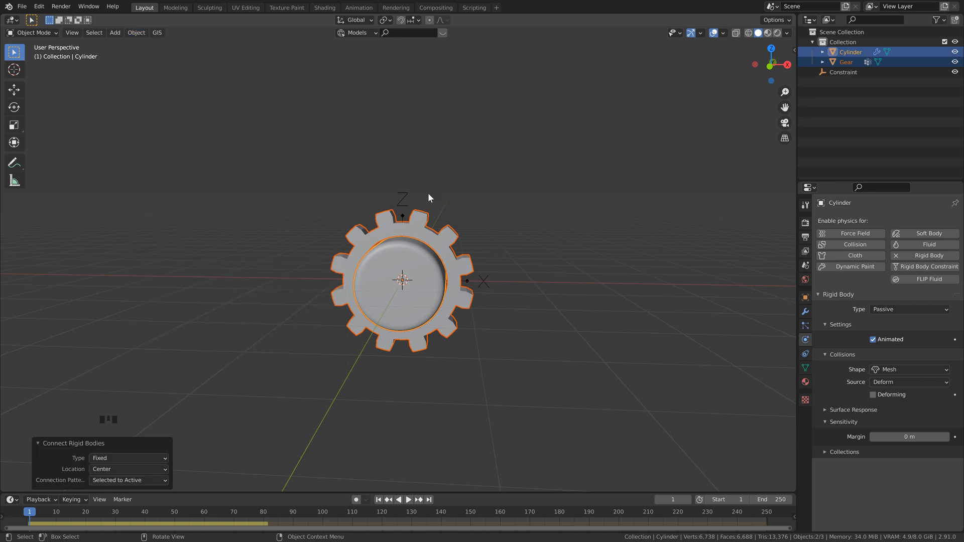
# Inspect the new constraint empty through the meshes with X-ray and choose Fixed as its constraint type.
pyautogui.click(402, 198)
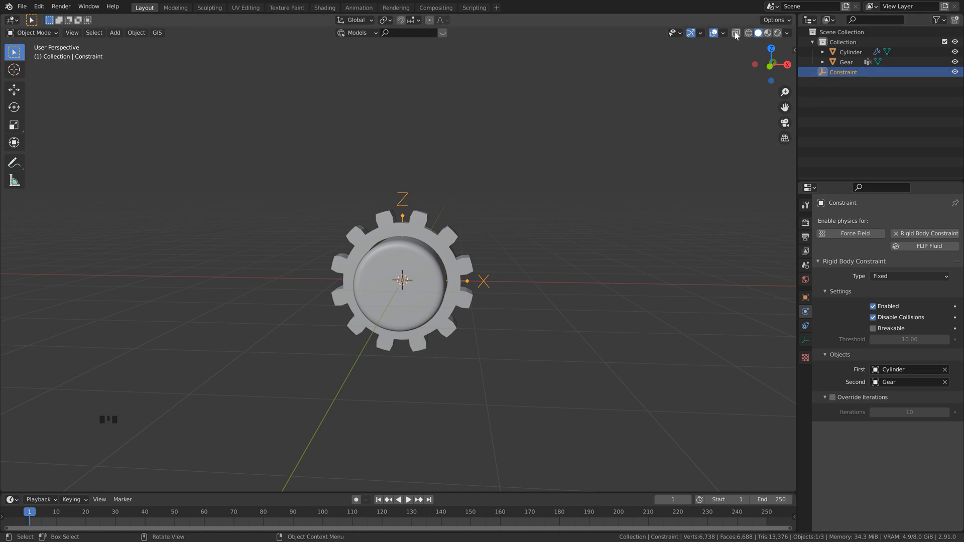
pyautogui.hotkey('alt', 'z')
pyautogui.moveTo(425, 240); pyautogui.dragTo(415, 211, button='middle')
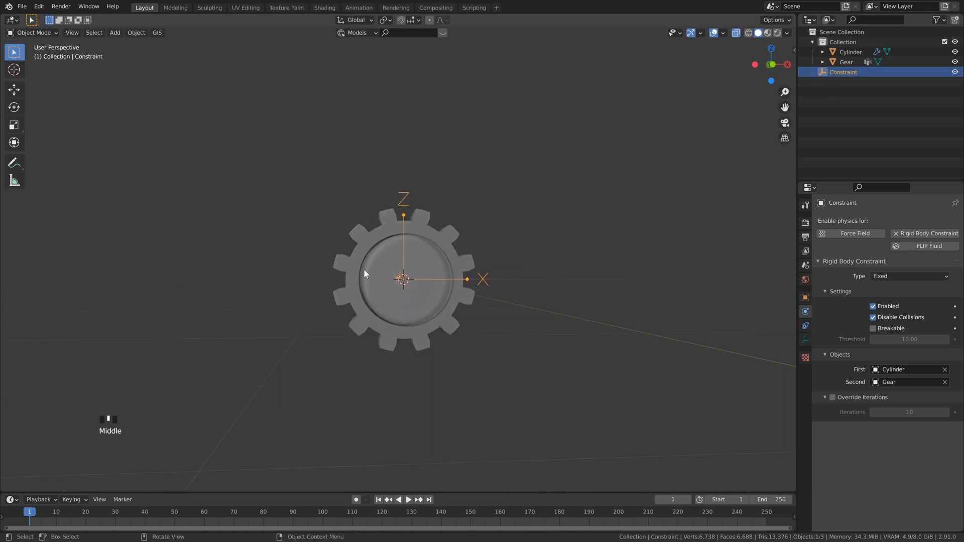
pyautogui.moveTo(381, 253); pyautogui.dragTo(426, 270, button='middle')
pyautogui.click(494, 231)
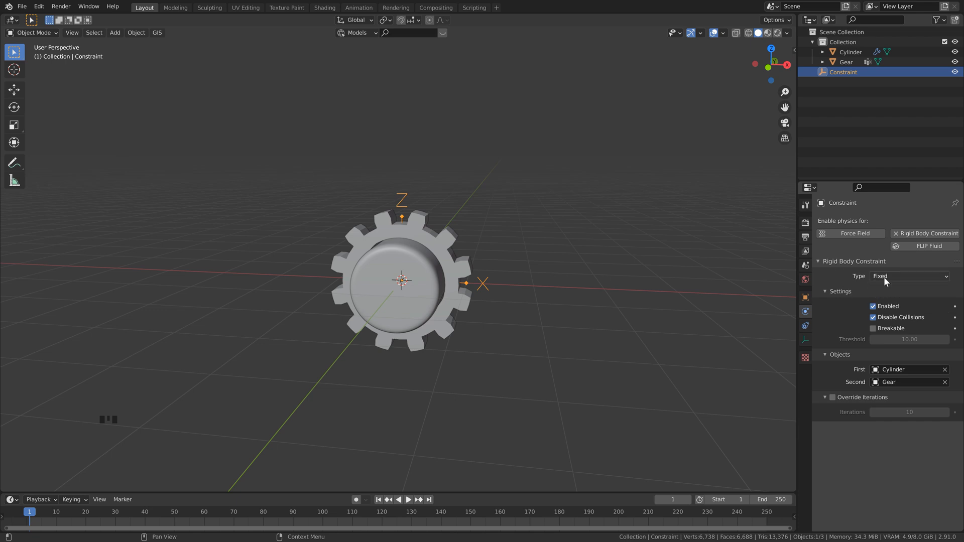
pyautogui.click(908, 276)
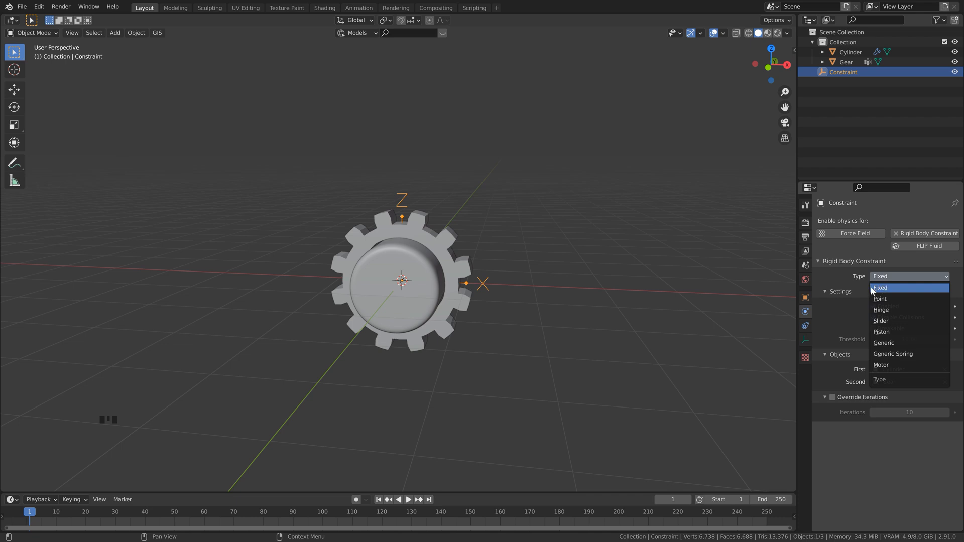
pyautogui.click(883, 287)
# Play the simulation to check the fixed connection, return to frame 1 and save the file.
pyautogui.press('space')
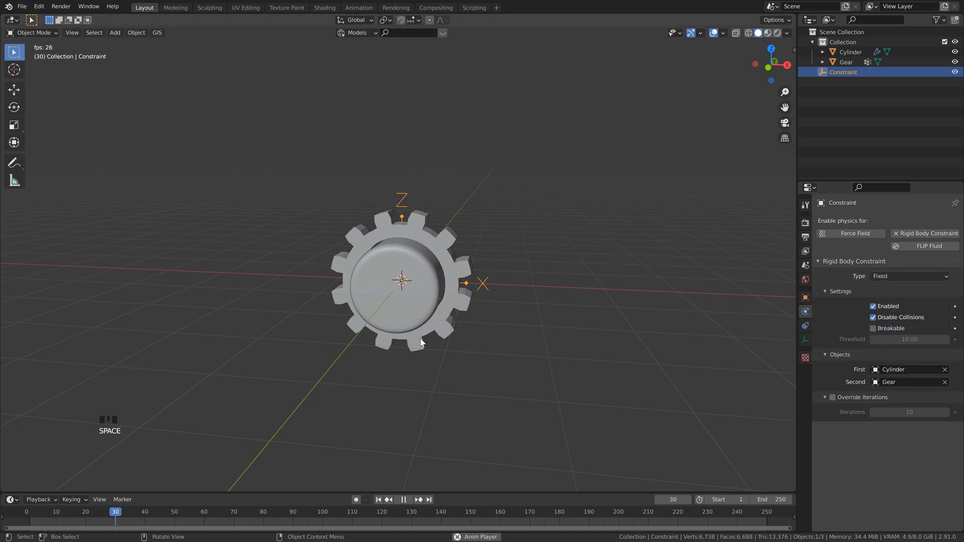
pyautogui.press('space')
pyautogui.click(378, 500)
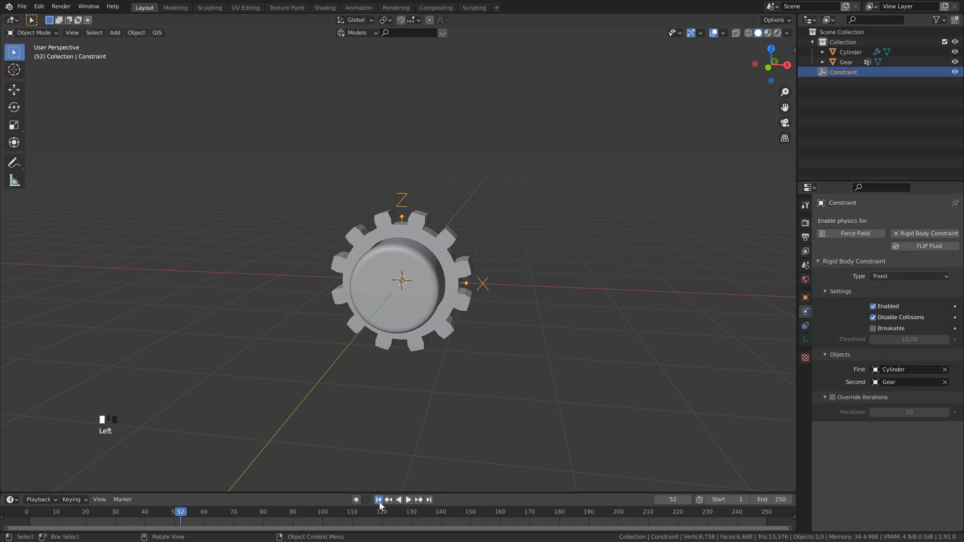
pyautogui.moveTo(461, 250); pyautogui.dragTo(476, 247, button='middle')
pyautogui.hotkey('ctrl', 's')
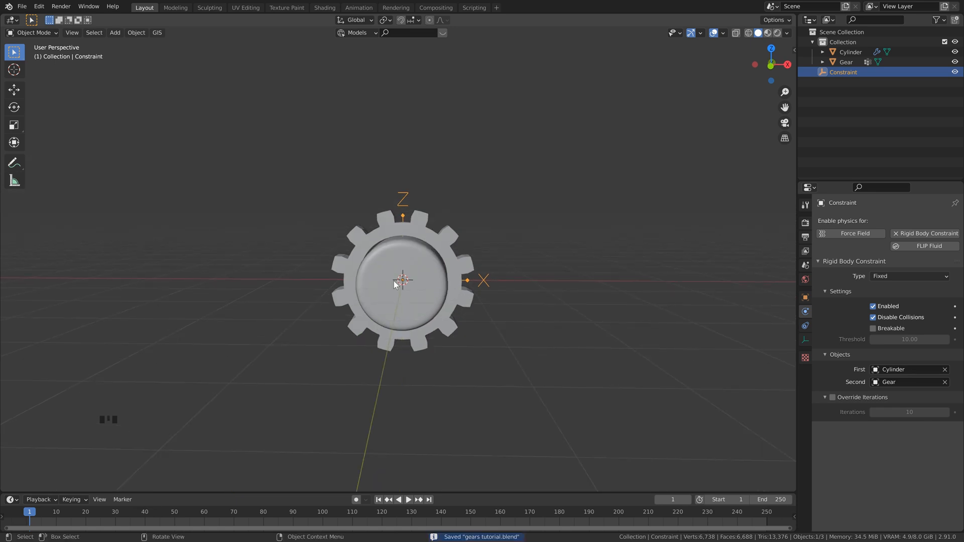
pyautogui.click(377, 258)
pyautogui.moveTo(362, 279); pyautogui.dragTo(358, 272, button='middle')
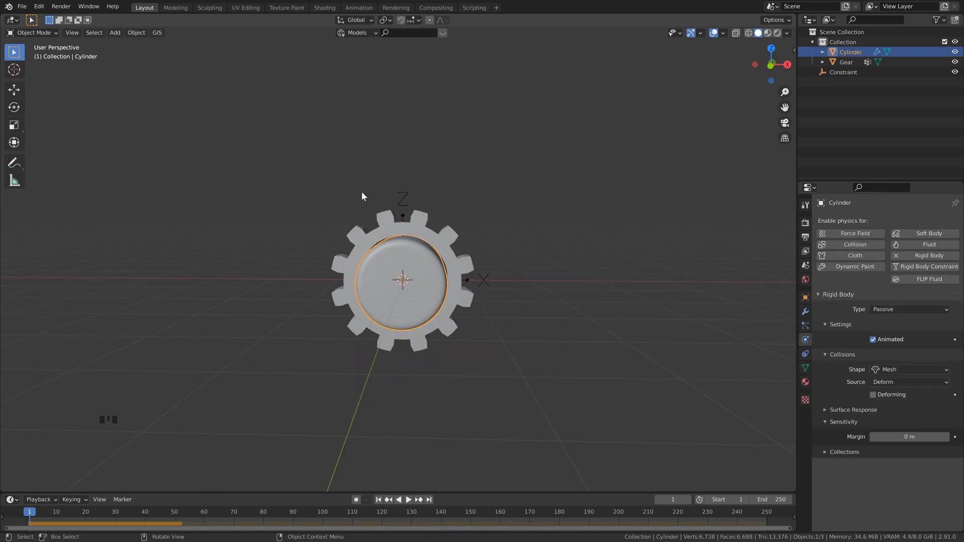
pyautogui.click(408, 249)
# Duplicate the gear, cylinder and constraint empty together and place the copy about -2.06 m along the global X axis.
pyautogui.scroll(-1, 478, 207)
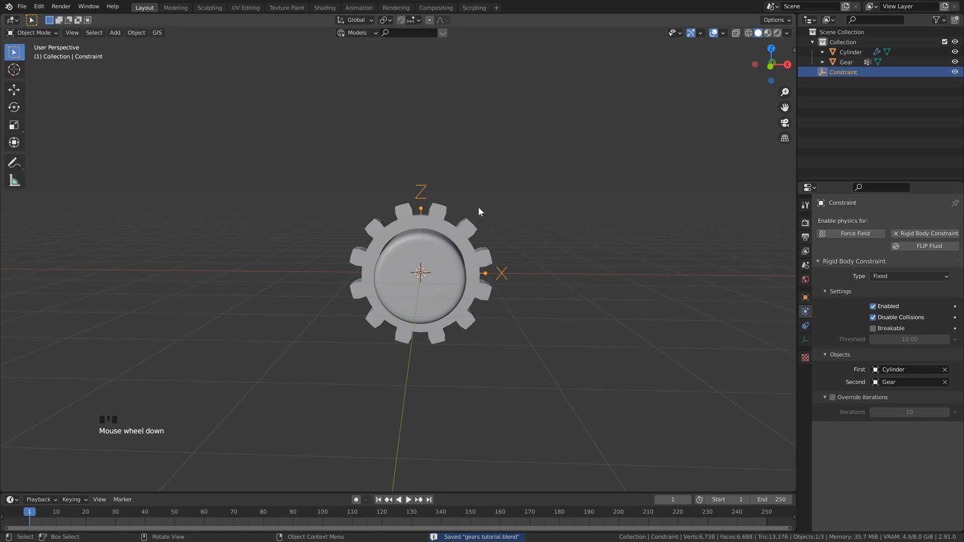
pyautogui.scroll(-1, 477, 332)
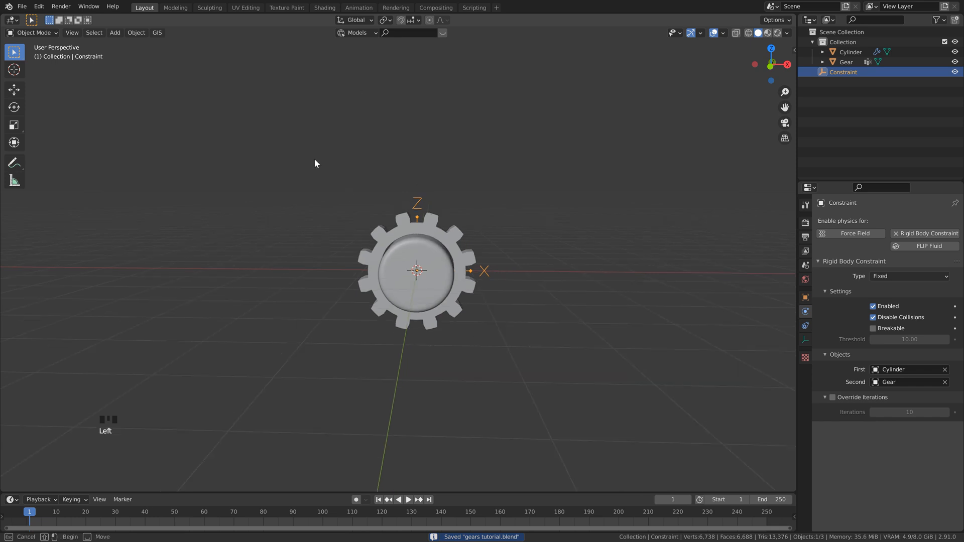
pyautogui.moveTo(315, 158); pyautogui.dragTo(521, 355)
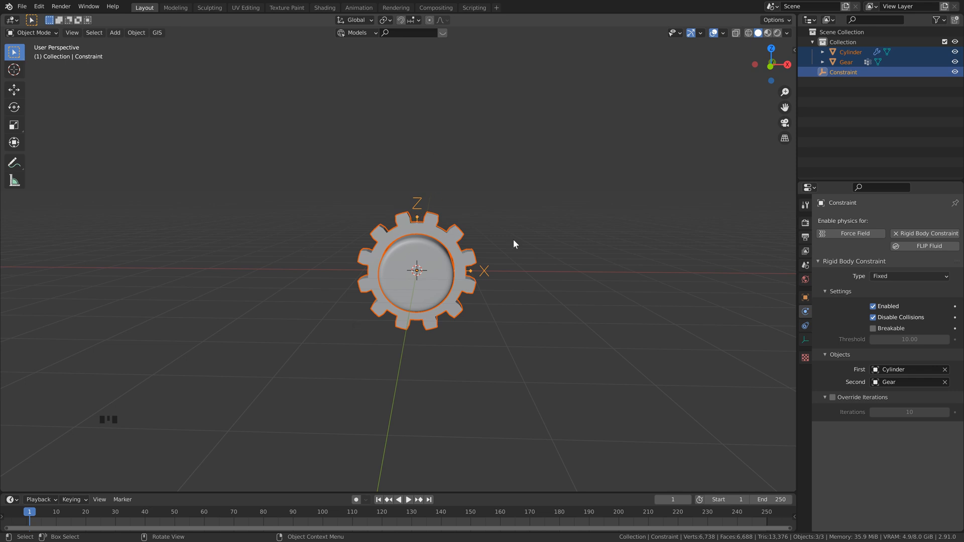
pyautogui.keyDown('shift'); pyautogui.moveTo(343, 251); pyautogui.dragTo(528, 283, button='middle'); pyautogui.keyUp('shift')
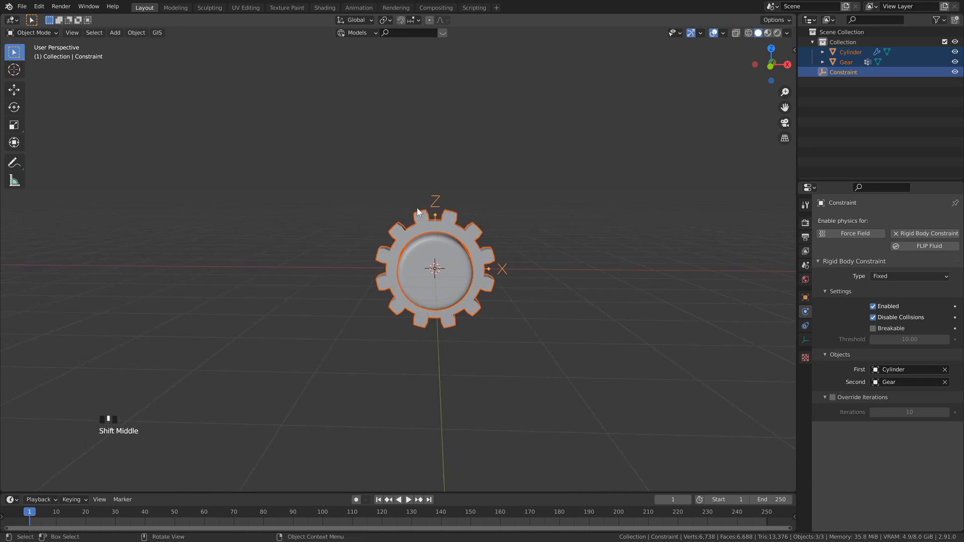
pyautogui.hotkey('shift', 'd')
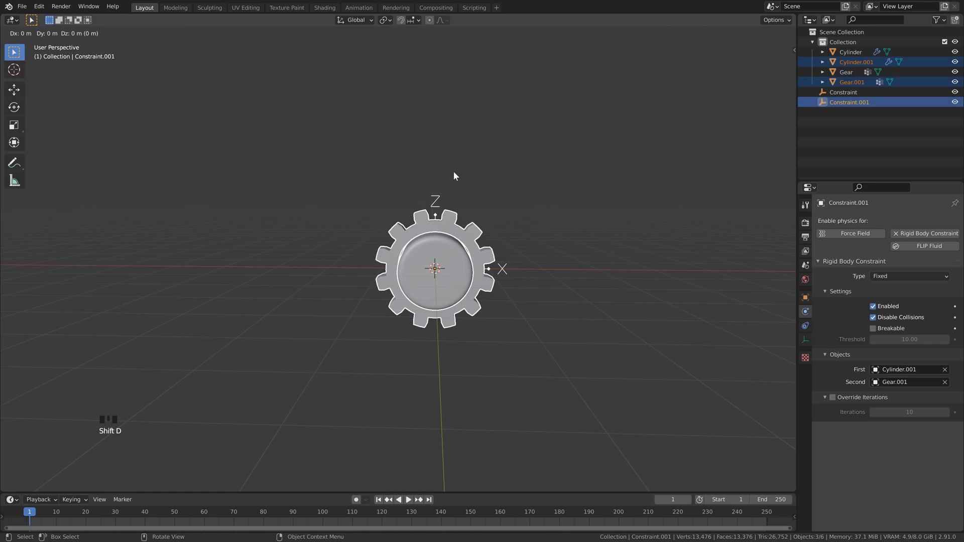
pyautogui.press('x')
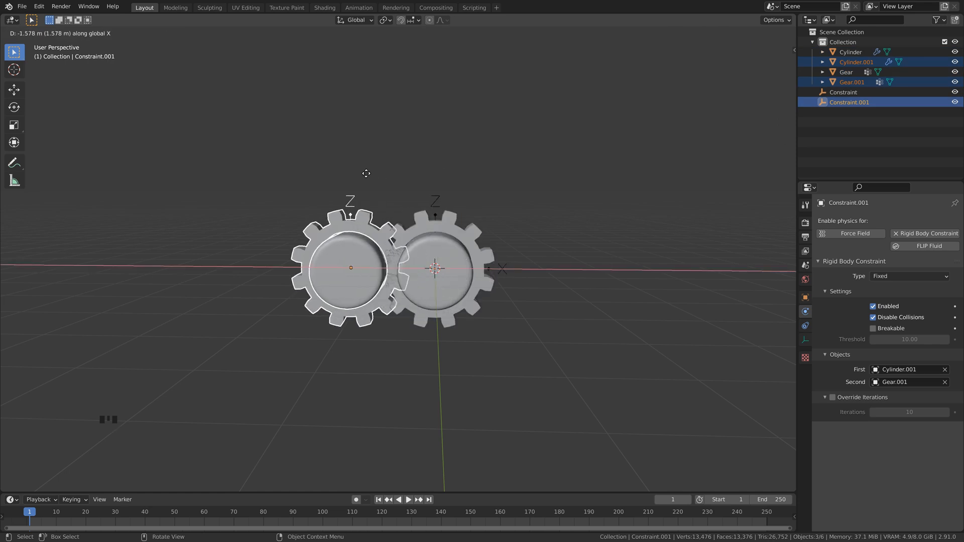
pyautogui.click(345, 174)
# Raise the duplicated gear set about 0.552 m along the global Z axis.
pyautogui.press('g')
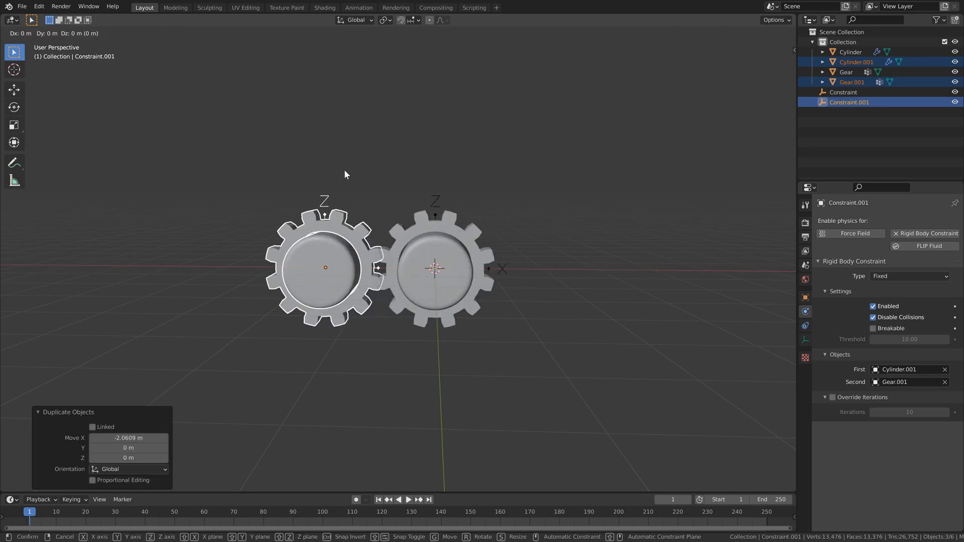
pyautogui.press('z')
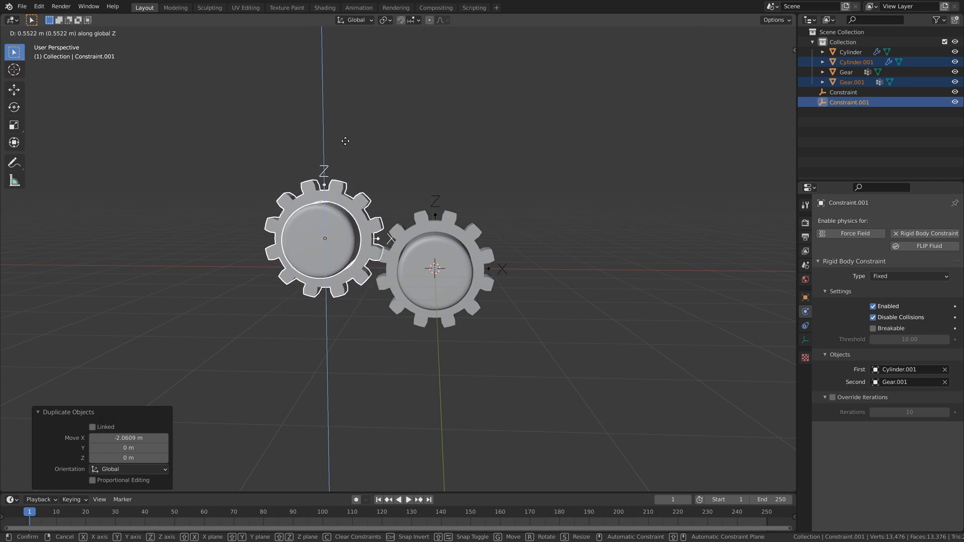
pyautogui.click(345, 141)
# Rotate the duplicated gear set about -14.6° around the global Y axis so its teeth fit between the original gear's teeth.
pyautogui.scroll(2, 448, 222)
pyautogui.keyDown('shift'); pyautogui.moveTo(400, 216); pyautogui.dragTo(421, 193, button='middle'); pyautogui.keyUp('shift')
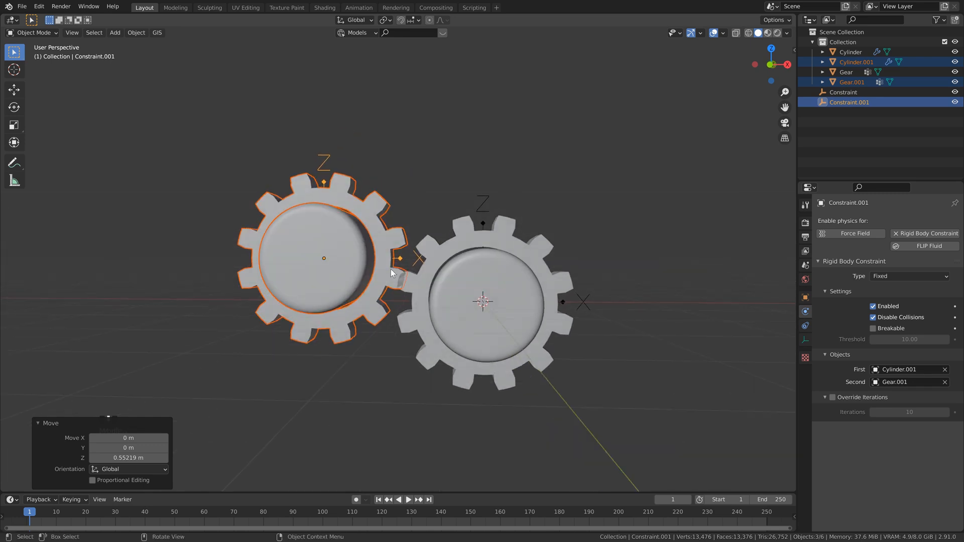
pyautogui.moveTo(436, 244); pyautogui.dragTo(442, 242, button='middle')
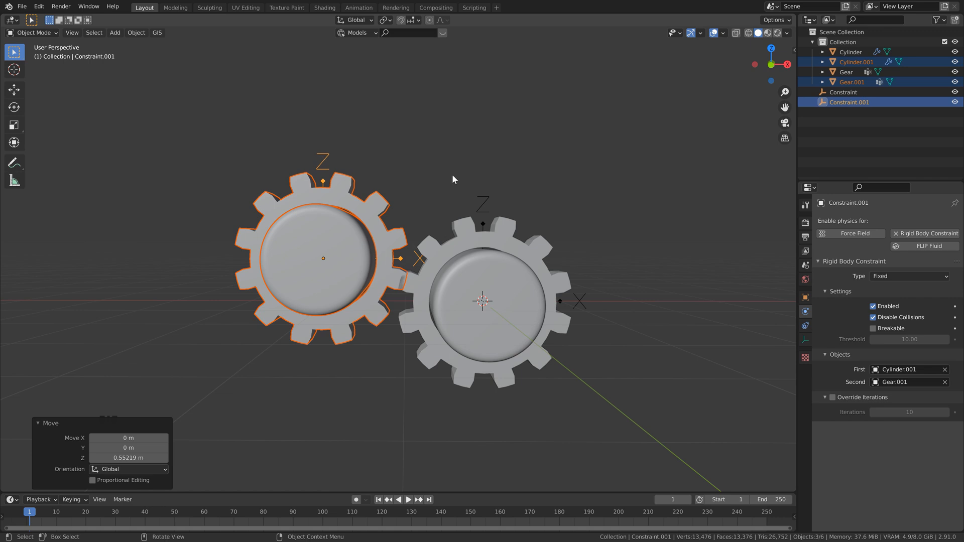
pyautogui.press('r')
pyautogui.press('y')
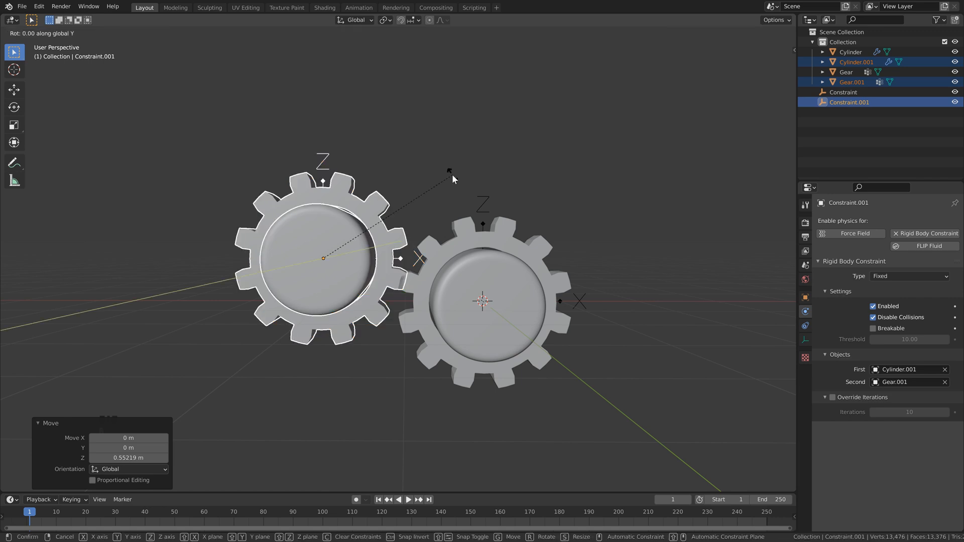
pyautogui.click(428, 142)
# Shift the duplicated gear set about 0.036 m along the global X axis, closer to the original gear.
pyautogui.scroll(3, 391, 259)
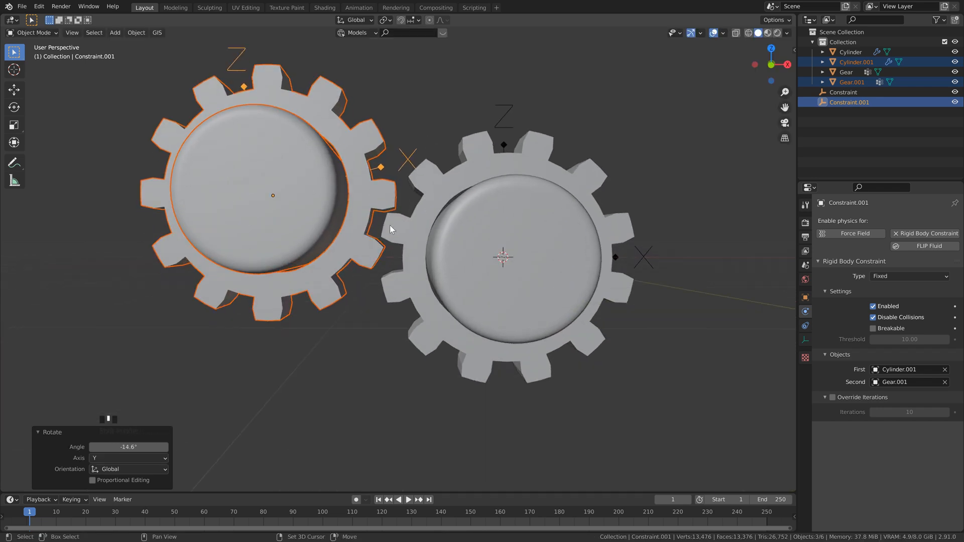
pyautogui.keyDown('shift'); pyautogui.moveTo(390, 225); pyautogui.dragTo(398, 251, button='middle'); pyautogui.keyUp('shift')
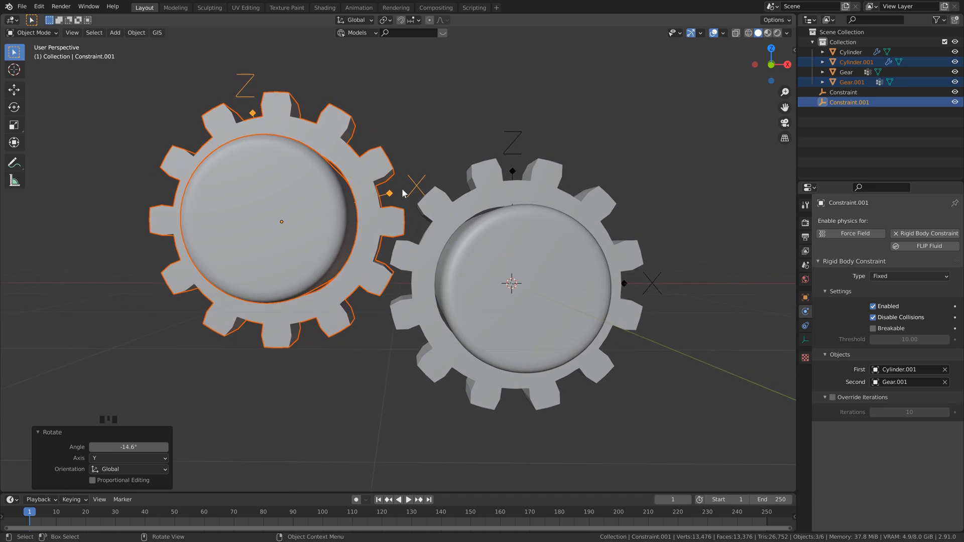
pyautogui.press('g')
pyautogui.press('x')
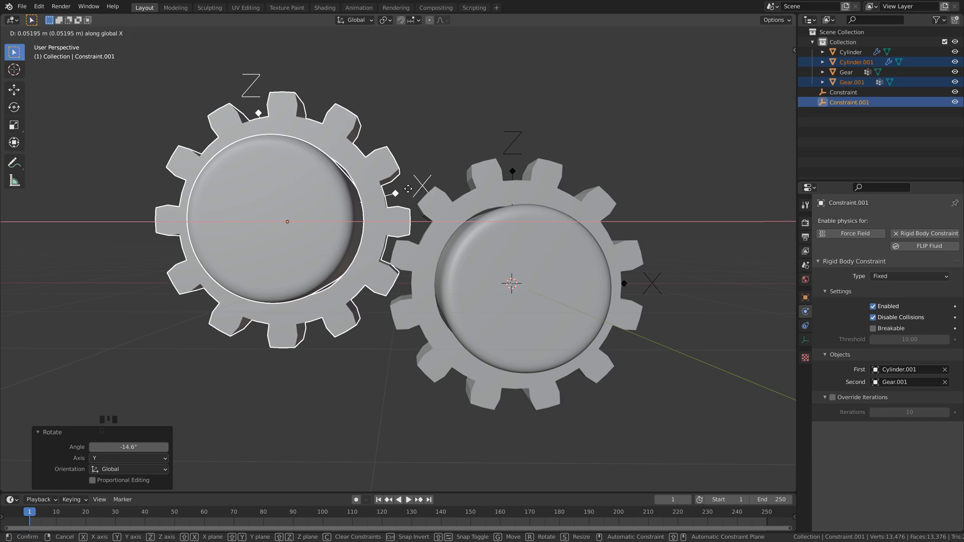
pyautogui.click(407, 188)
pyautogui.scroll(2, 408, 217)
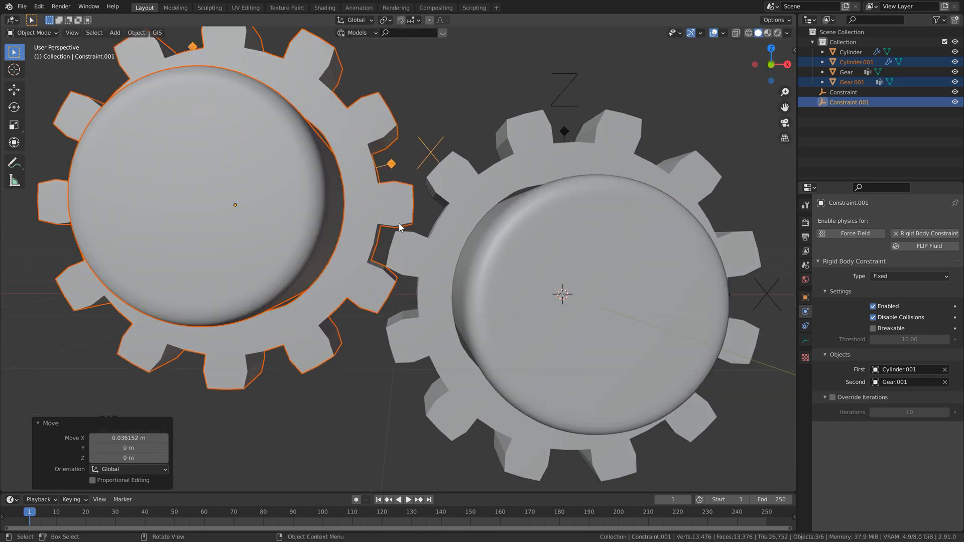
pyautogui.press('g')
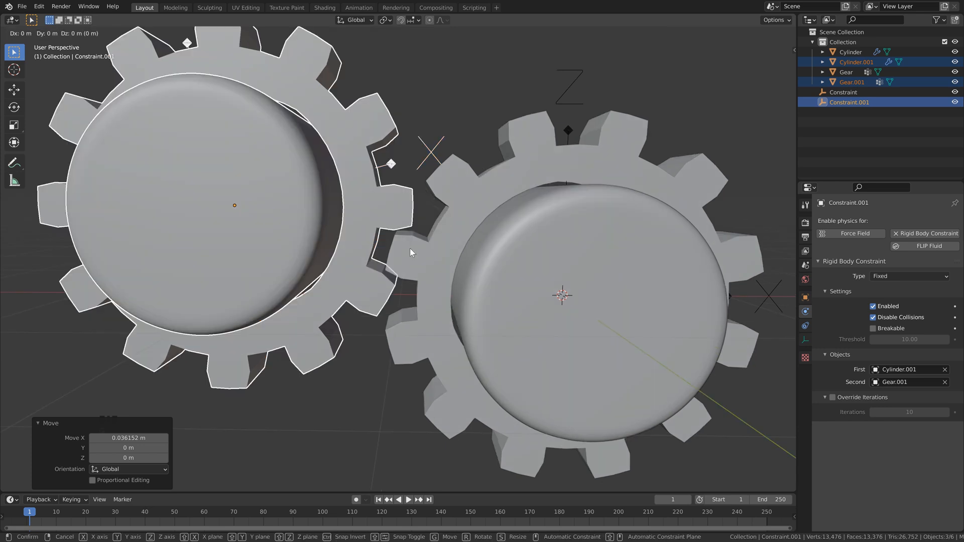
pyautogui.press('x')
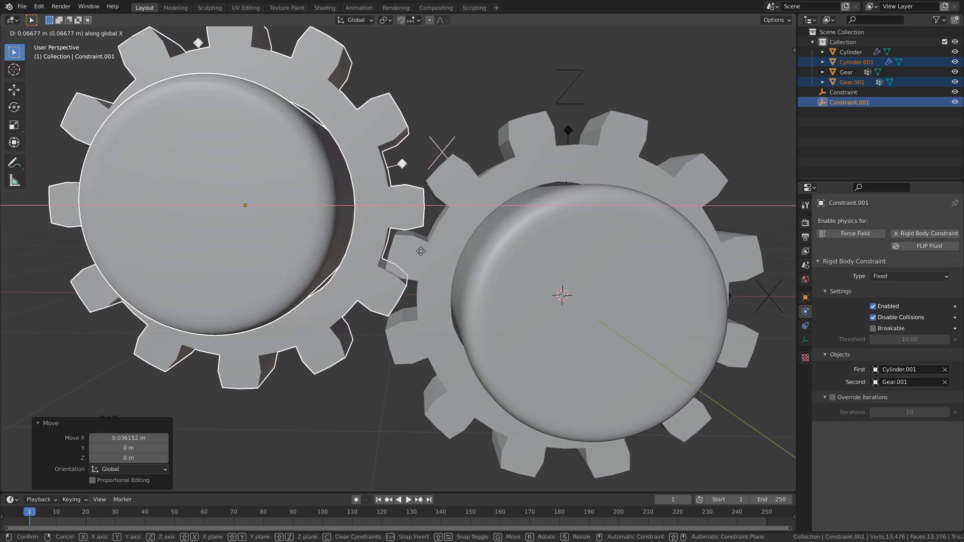
pyautogui.rightClick(418, 253)
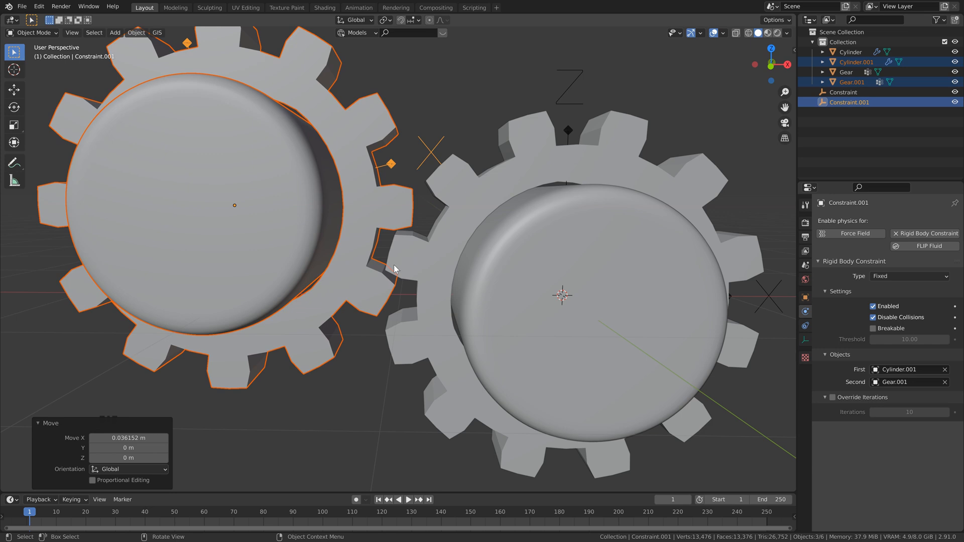
# Fine-tune the duplicated gear set's rotation by about 0.18° around the global Y axis.
pyautogui.moveTo(413, 210)
pyautogui.mouseDown(button='middle')
pyautogui.moveTo(415, 193)
pyautogui.moveTo(407, 213)
pyautogui.mouseUp(button='middle')
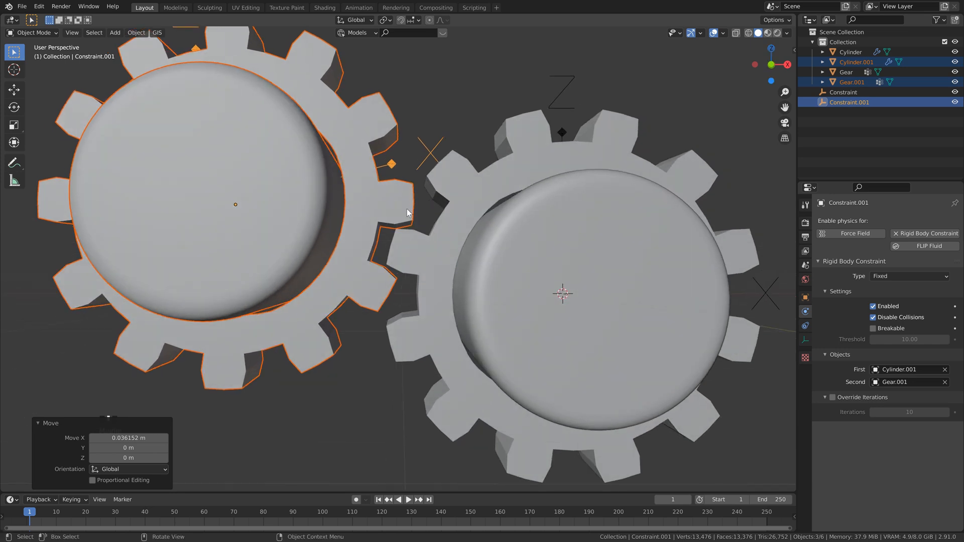
pyautogui.moveTo(451, 235); pyautogui.dragTo(426, 152, button='middle')
pyautogui.press('r')
pyautogui.press('y')
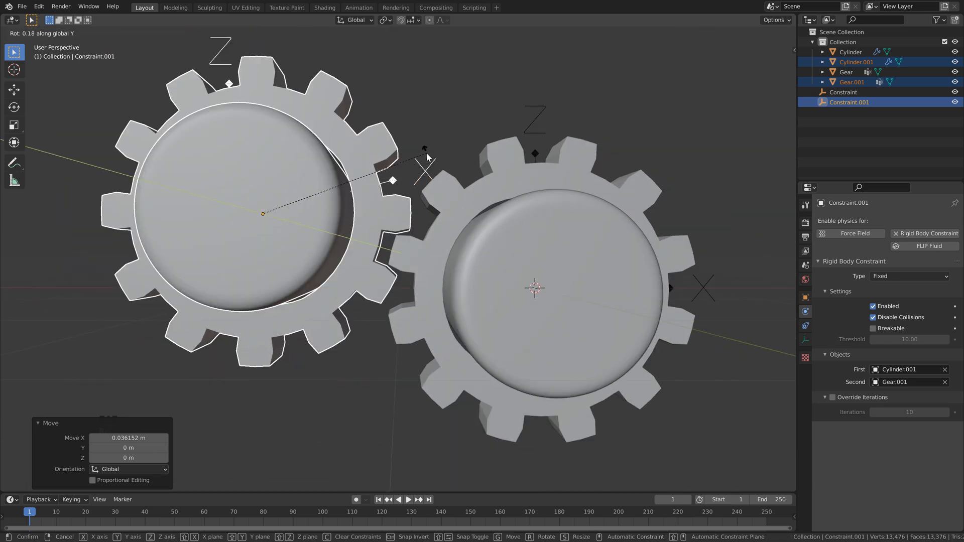
pyautogui.click(426, 152)
# Save the file, play the simulation briefly to check both gears, and return to frame 1.
pyautogui.scroll(-3, 420, 226)
pyautogui.hotkey('ctrl', 's')
pyautogui.press('space')
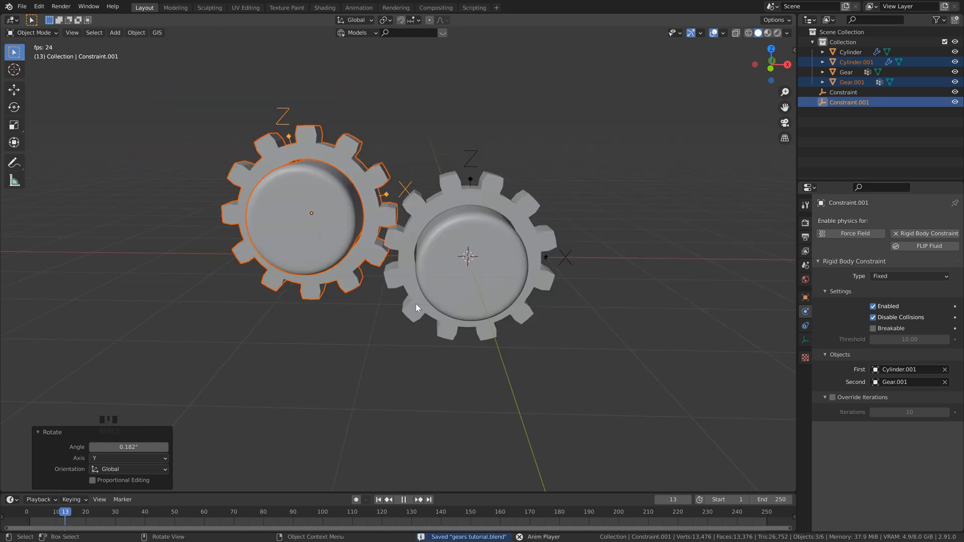
pyautogui.click(378, 499)
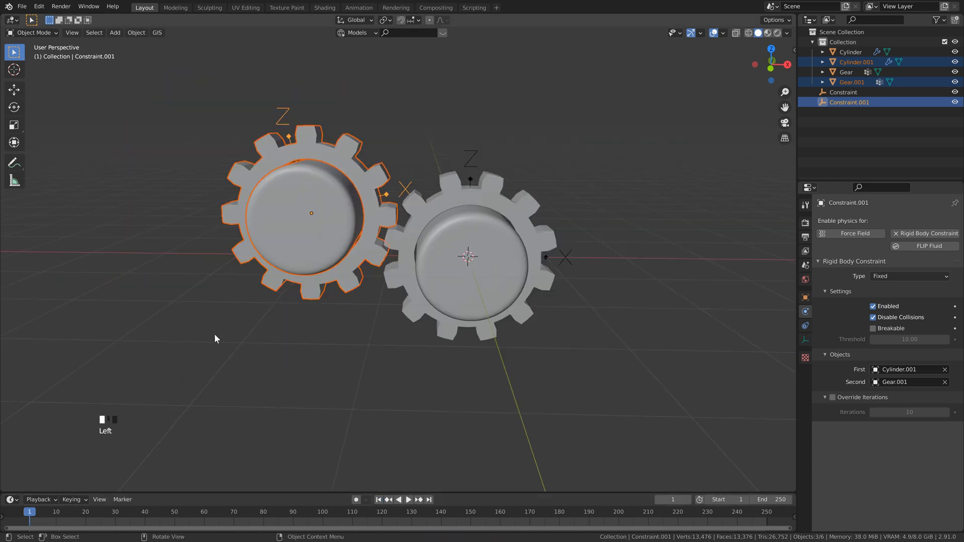
# Examine the constraint type setting of the original gear's constraint empty.
pyautogui.click(483, 235)
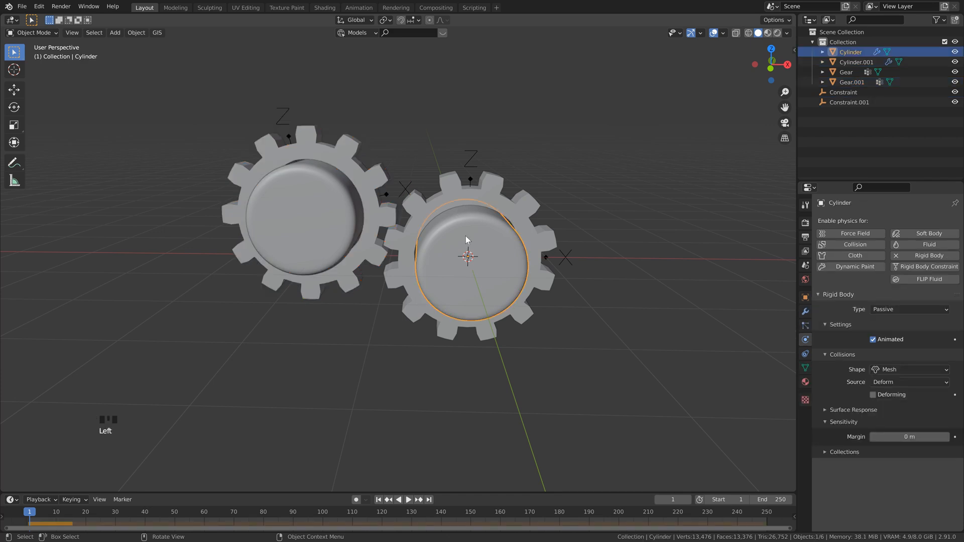
pyautogui.click(476, 187)
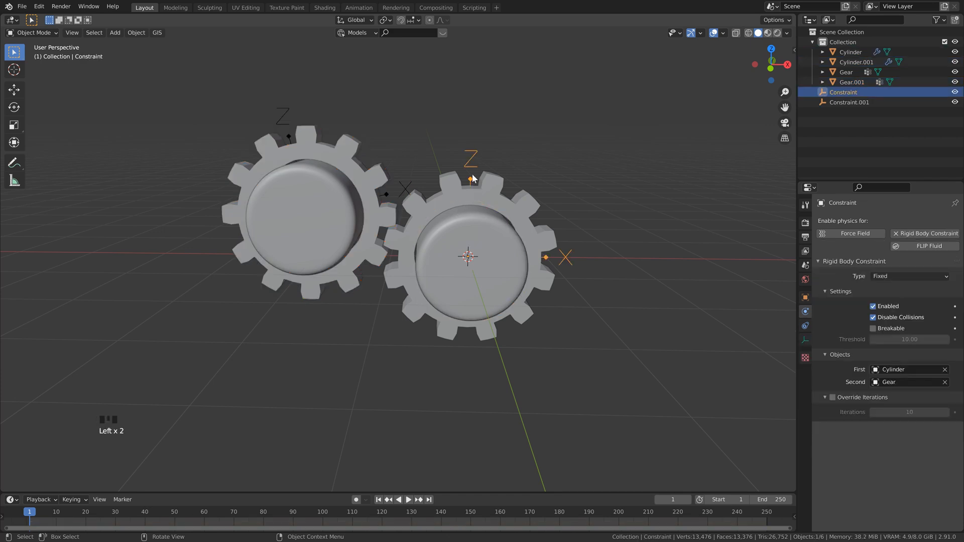
pyautogui.click(934, 277)
# Insert a single keyframe on the original cylinder's Y rotation at 0° on frame 1.
pyautogui.click(475, 235)
pyautogui.scroll(-1, 475, 235)
pyautogui.press('n')
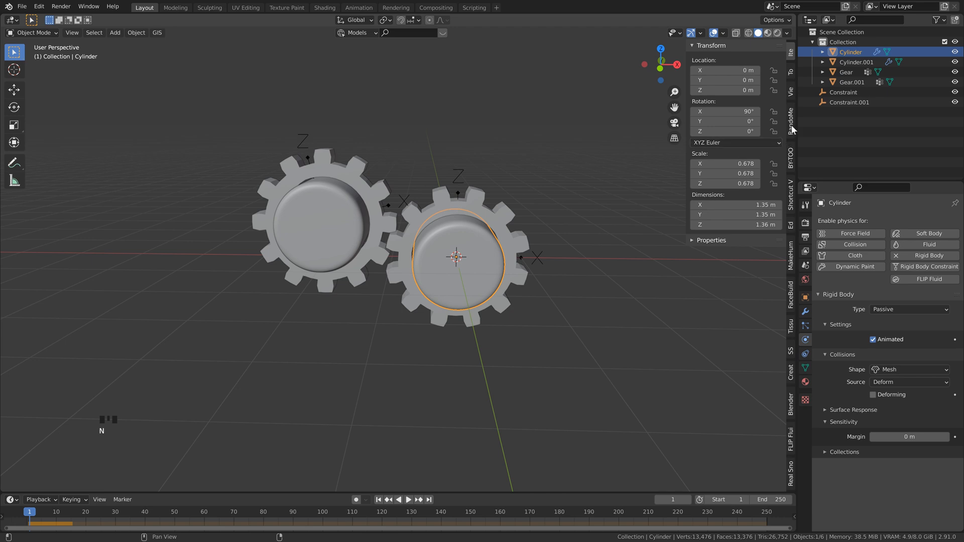
pyautogui.click(793, 51)
pyautogui.moveTo(495, 264); pyautogui.dragTo(466, 254, button='middle')
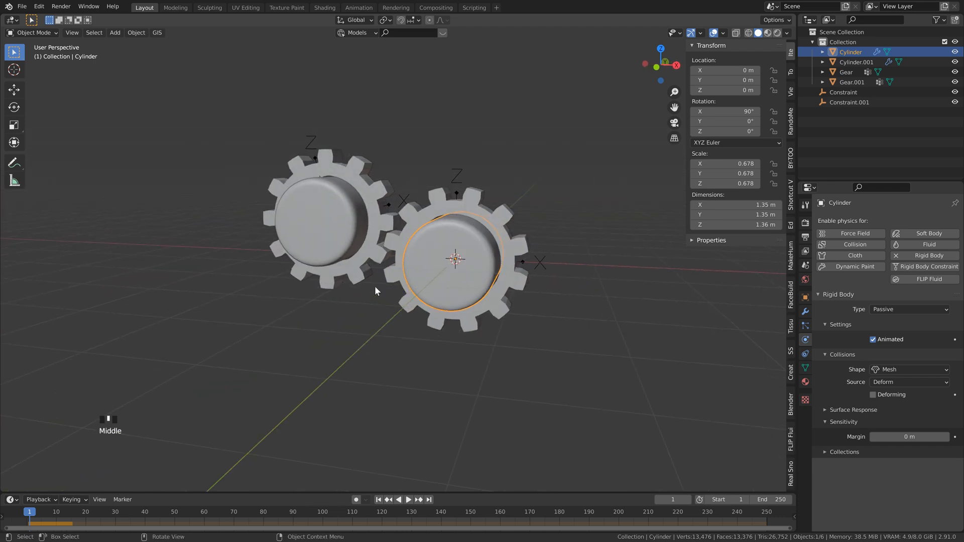
pyautogui.moveTo(375, 290); pyautogui.dragTo(395, 286, button='middle')
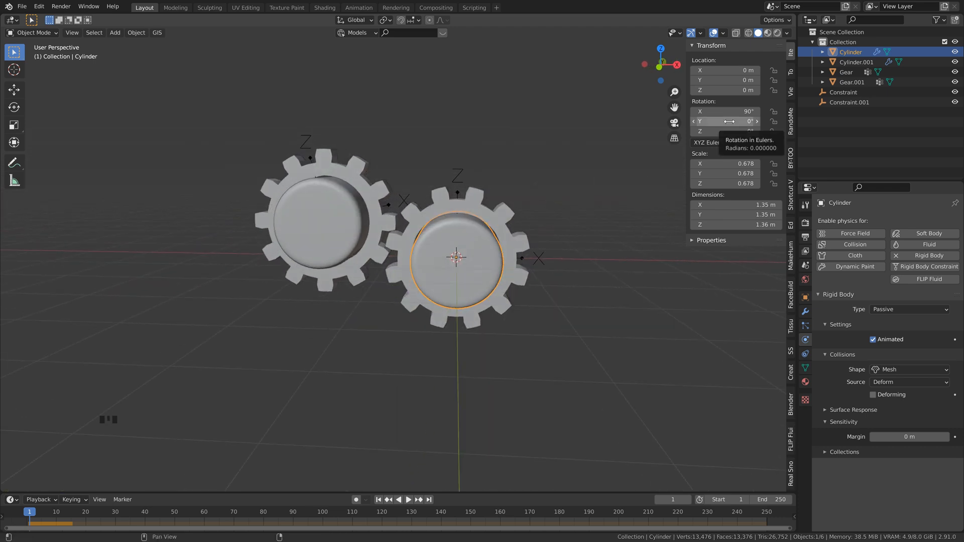
pyautogui.moveTo(729, 122); pyautogui.dragTo(728, 130, button='right')
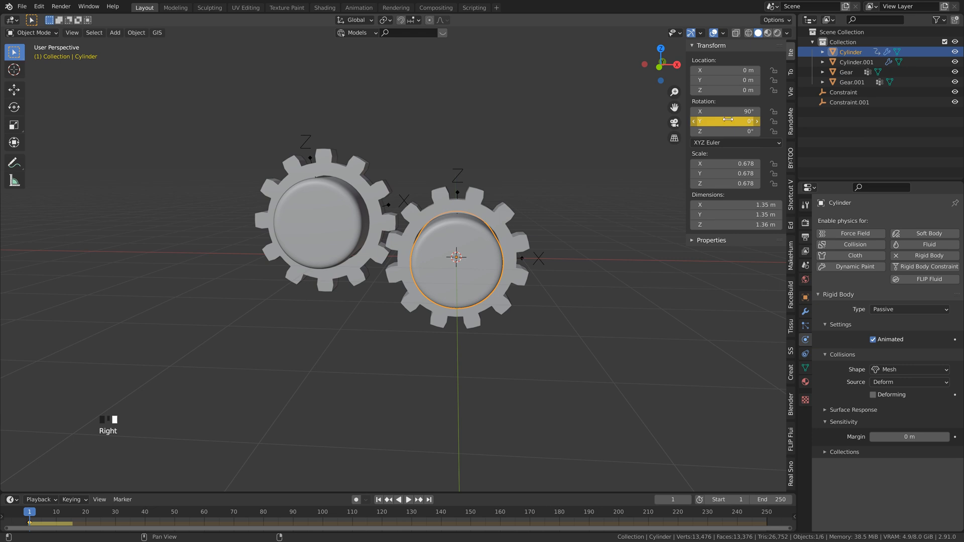
# Set the original cylinder's Y rotation to 250° at frame 250 and insert a single keyframe for it.
pyautogui.click(429, 501)
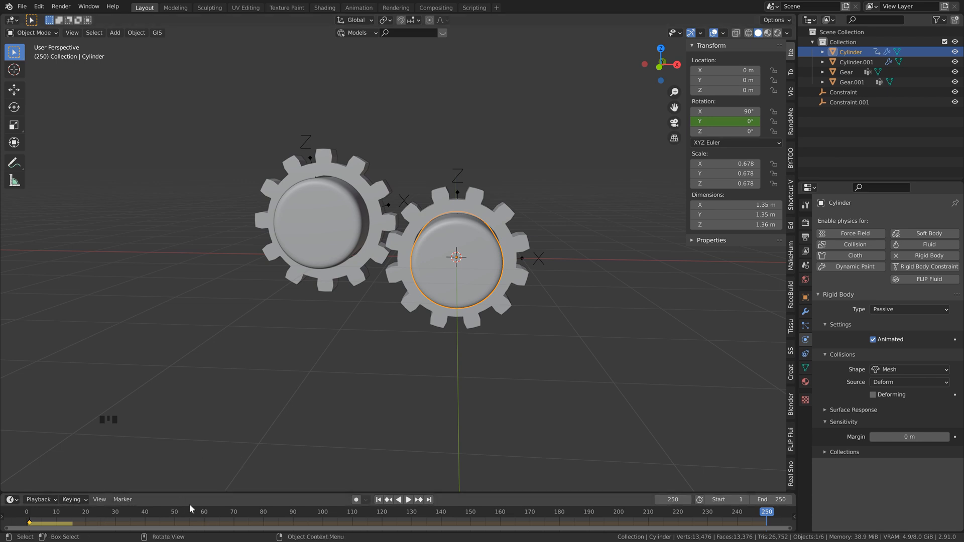
pyautogui.click(569, 148)
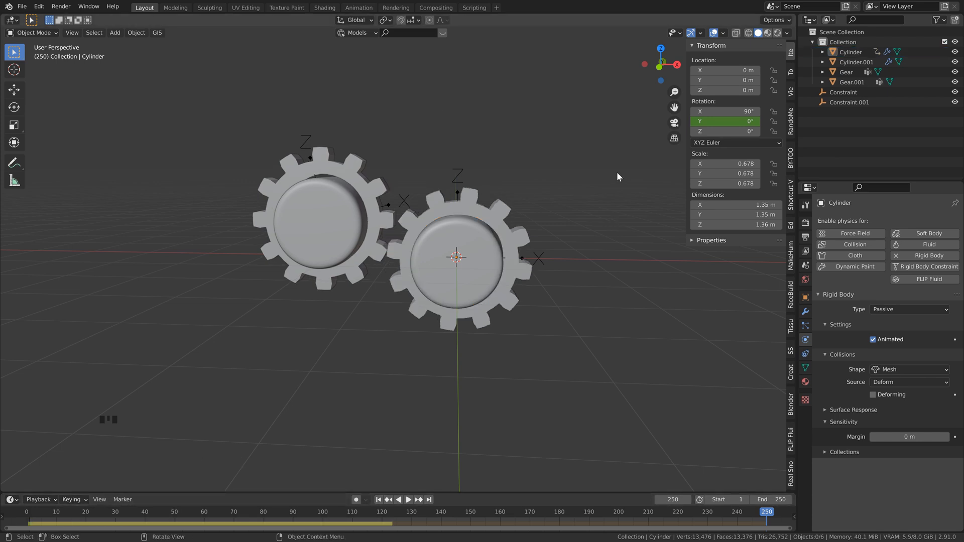
pyautogui.click(737, 121)
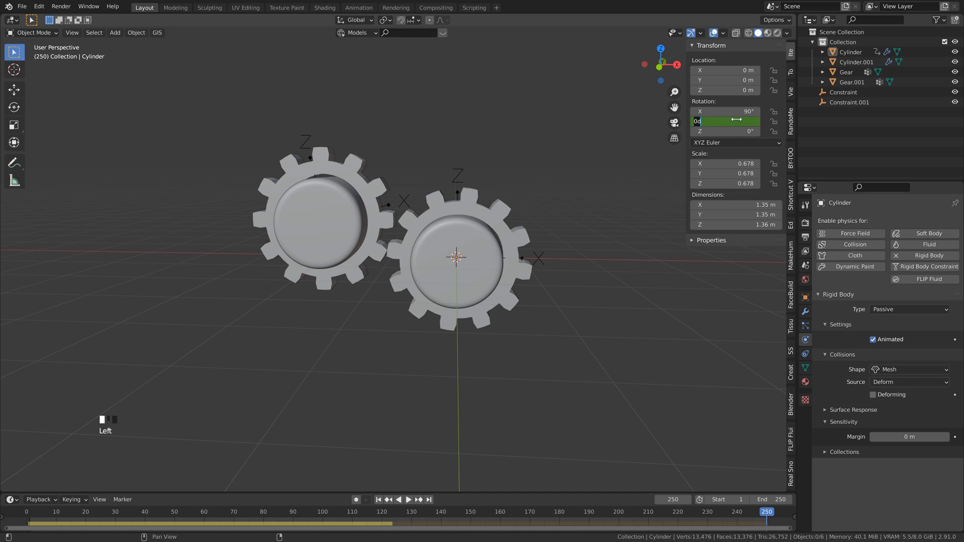
pyautogui.write('25')
pyautogui.press('Return')
pyautogui.rightClick(736, 121)
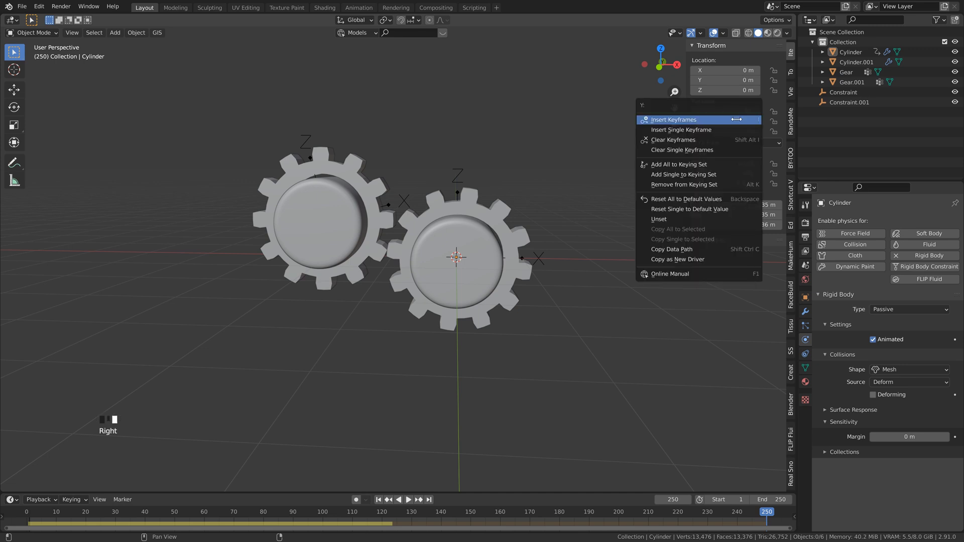
pyautogui.click(727, 130)
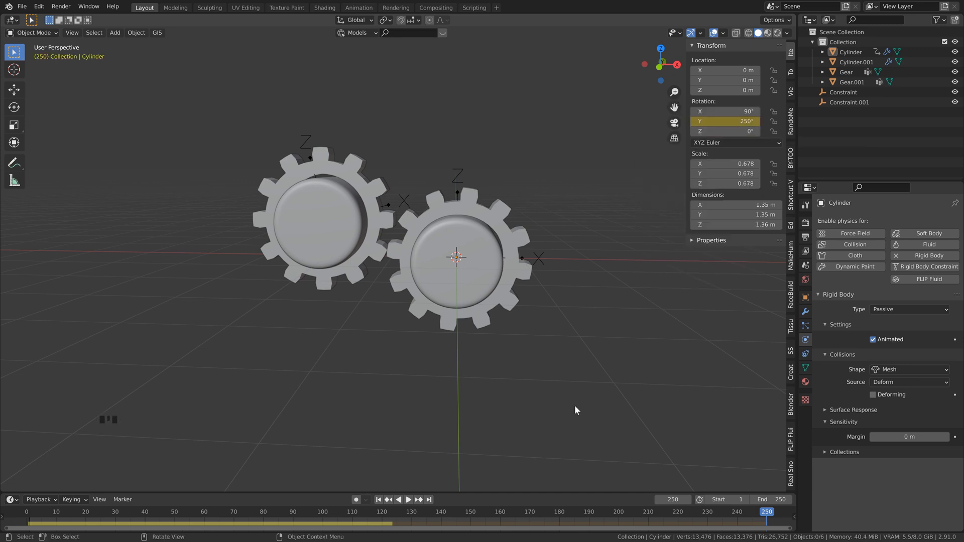
# Play the animation from frame 1 to check how the keyframed cylinder drives the gears.
pyautogui.click(378, 500)
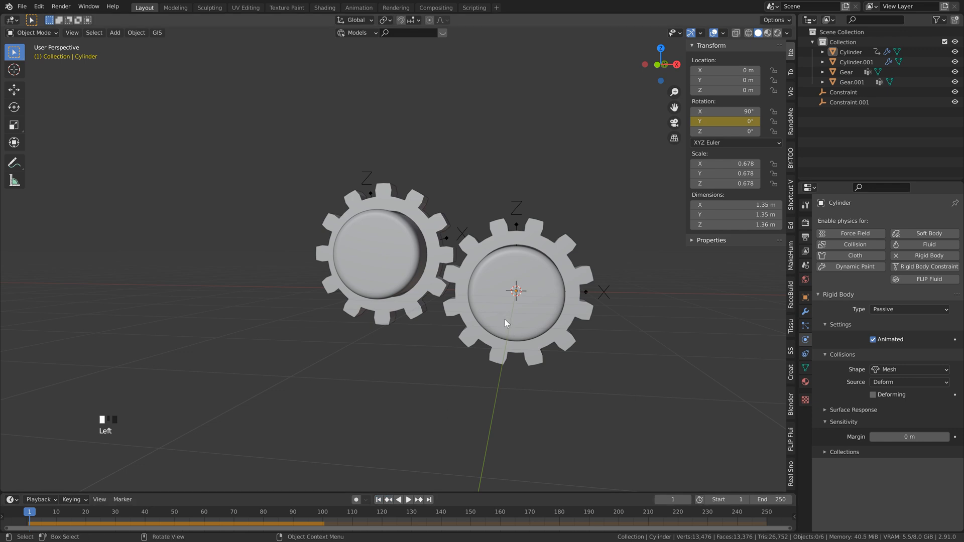
pyautogui.press('space')
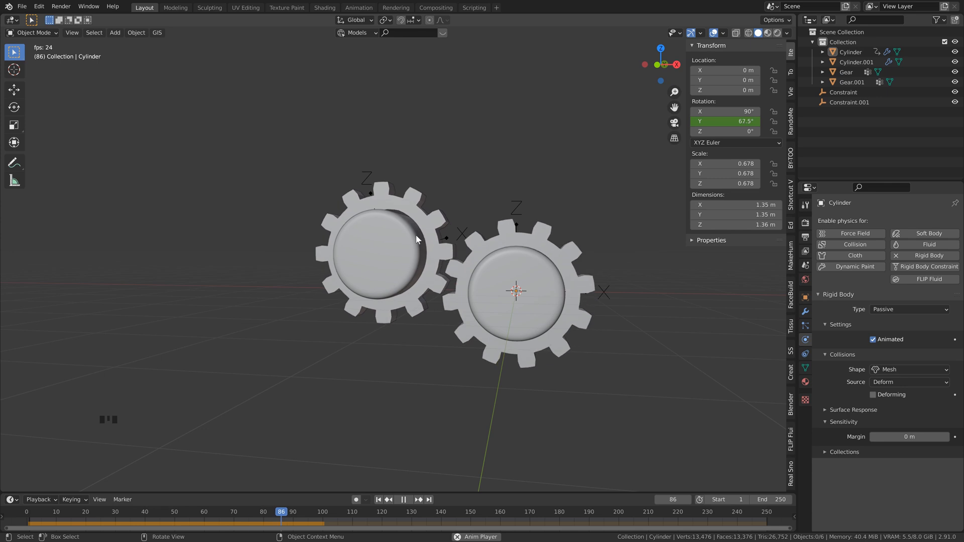
# Stop the playback and return the animation to frame 1.
pyautogui.press('space')
pyautogui.moveTo(415, 235); pyautogui.dragTo(427, 236, button='middle')
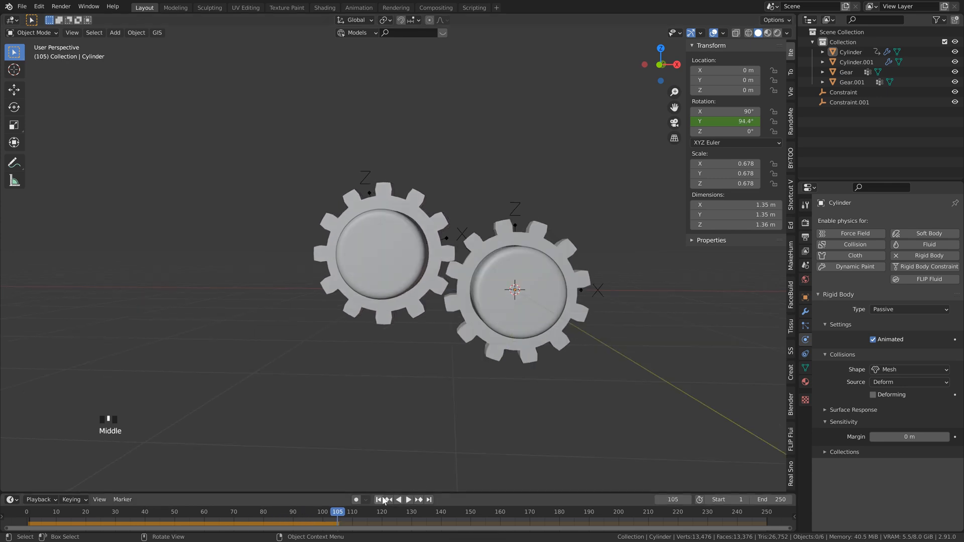
pyautogui.click(379, 500)
pyautogui.keyDown('shift'); pyautogui.moveTo(380, 200); pyautogui.dragTo(394, 243, button='middle'); pyautogui.keyUp('shift')
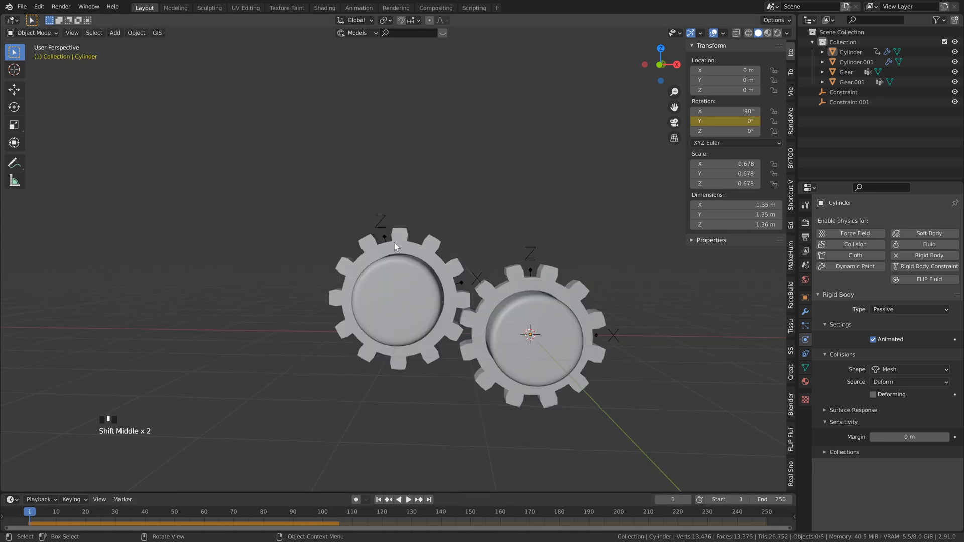
# Set the Y rotation of the second gear's constraint empty to 0°.
pyautogui.click(384, 221)
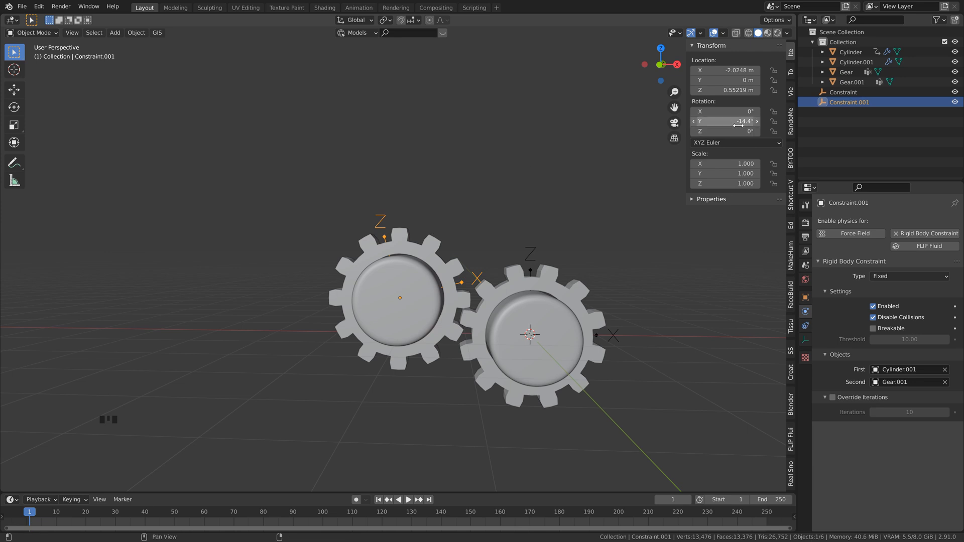
pyautogui.click(790, 52)
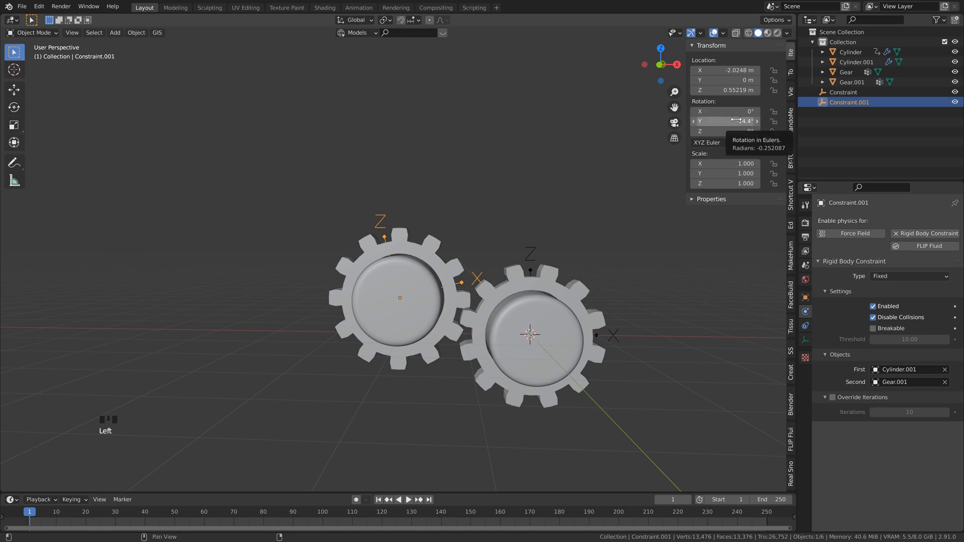
pyautogui.click(736, 121)
pyautogui.write('0')
pyautogui.press('Return')
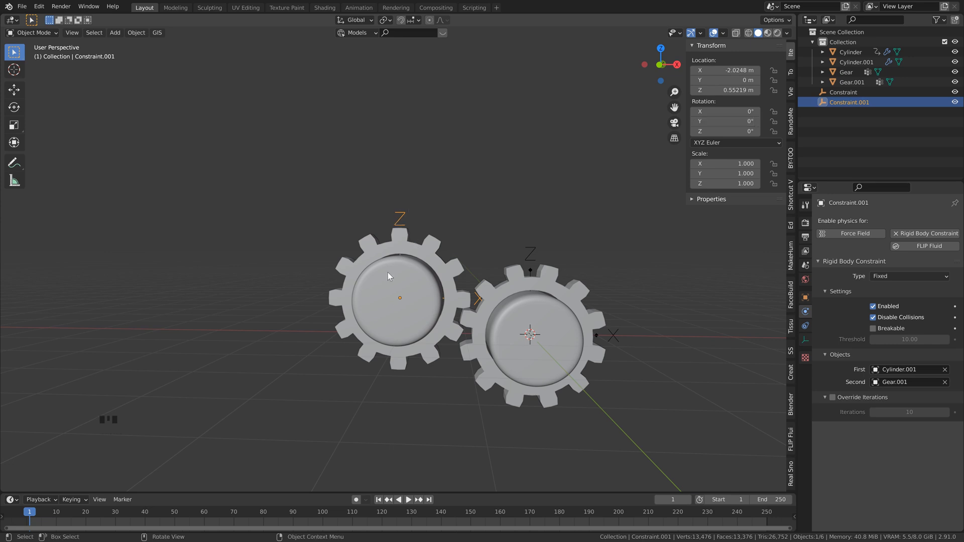
# Change the second gear's rigid body constraint type to Hinge and play the animation to test it.
pyautogui.moveTo(425, 203); pyautogui.dragTo(566, 235, button='middle')
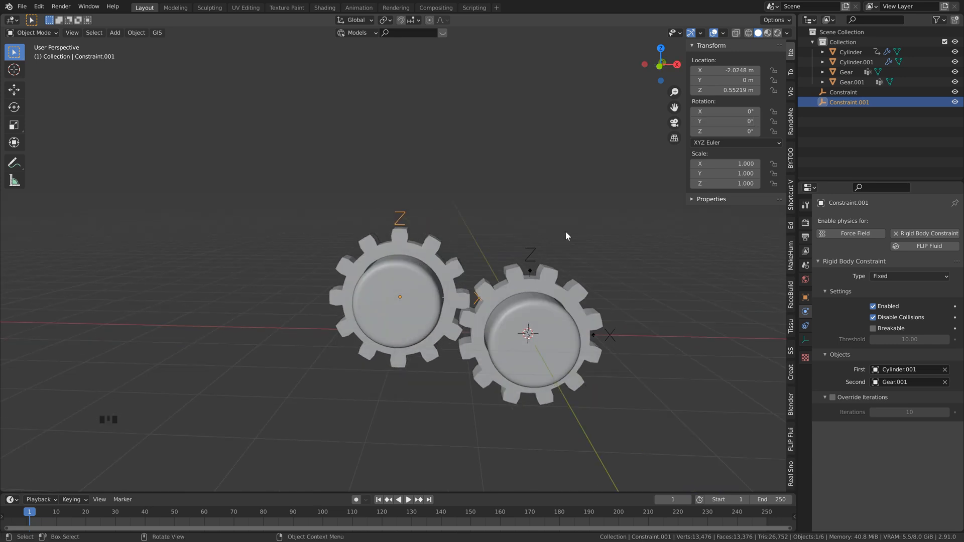
pyautogui.click(893, 276)
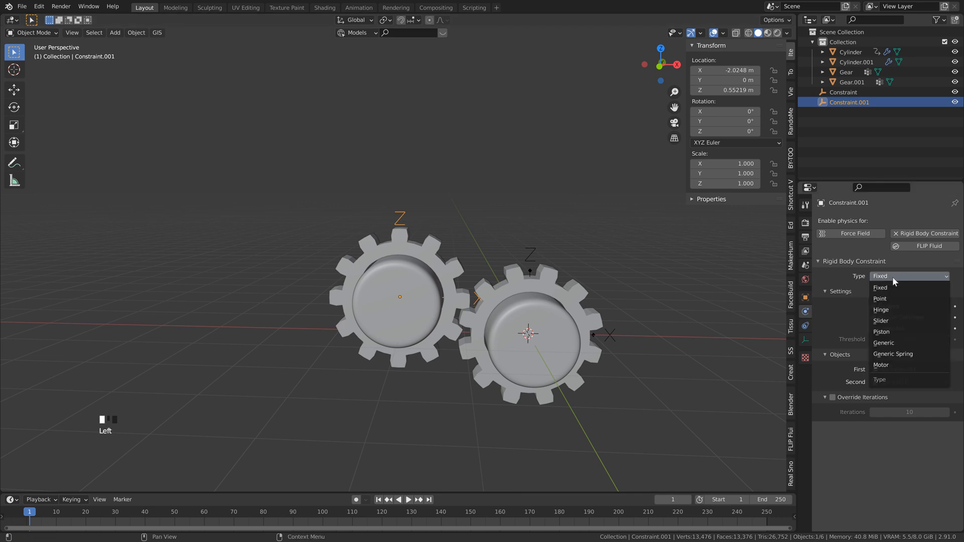
pyautogui.click(896, 310)
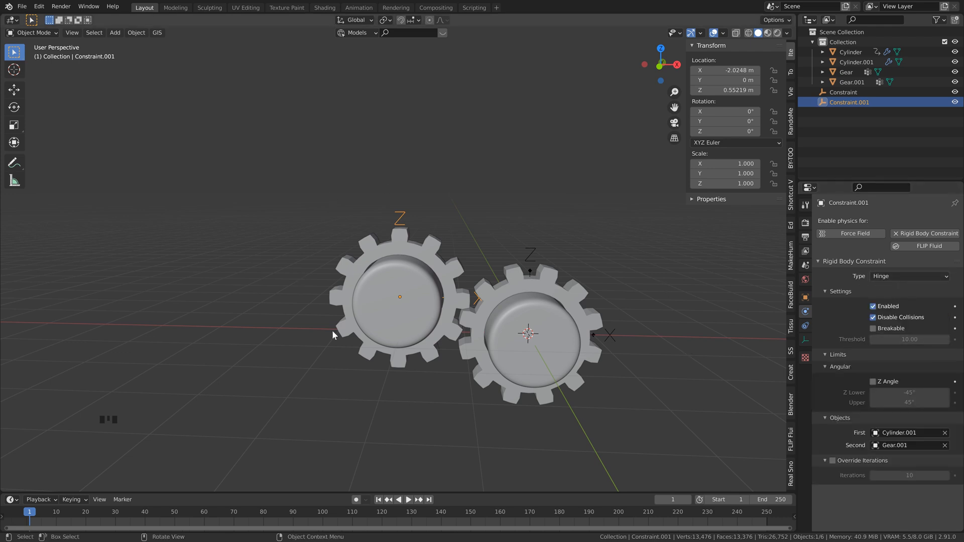
pyautogui.press('space')
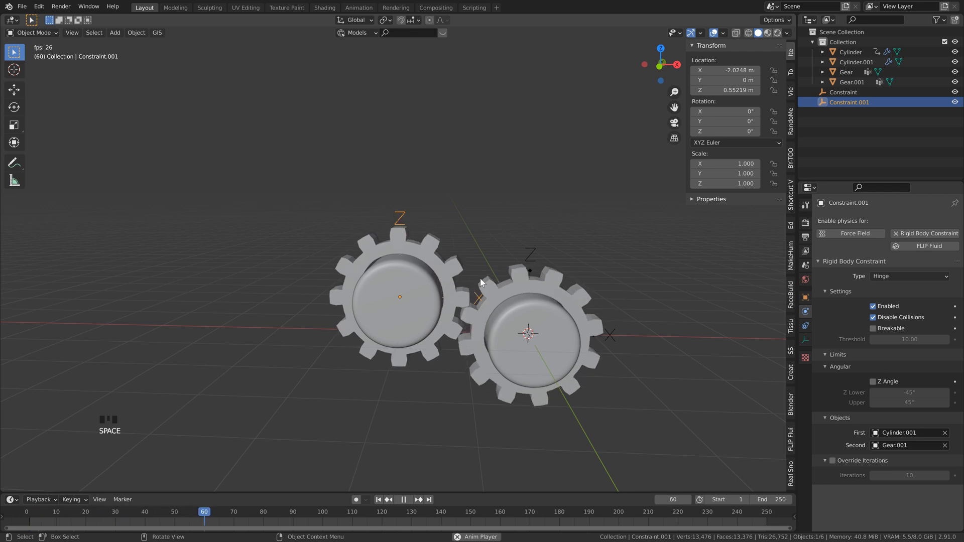
pyautogui.press('space')
# Turn on X-ray and rotate the second gear's constraint empty 90° about the global X axis.
pyautogui.click(735, 33)
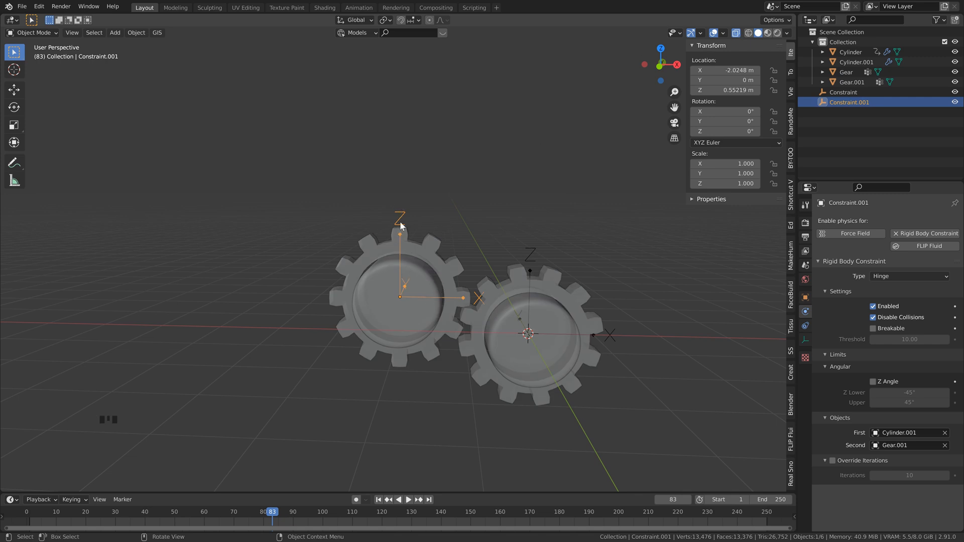
pyautogui.moveTo(400, 221); pyautogui.dragTo(384, 246, button='middle')
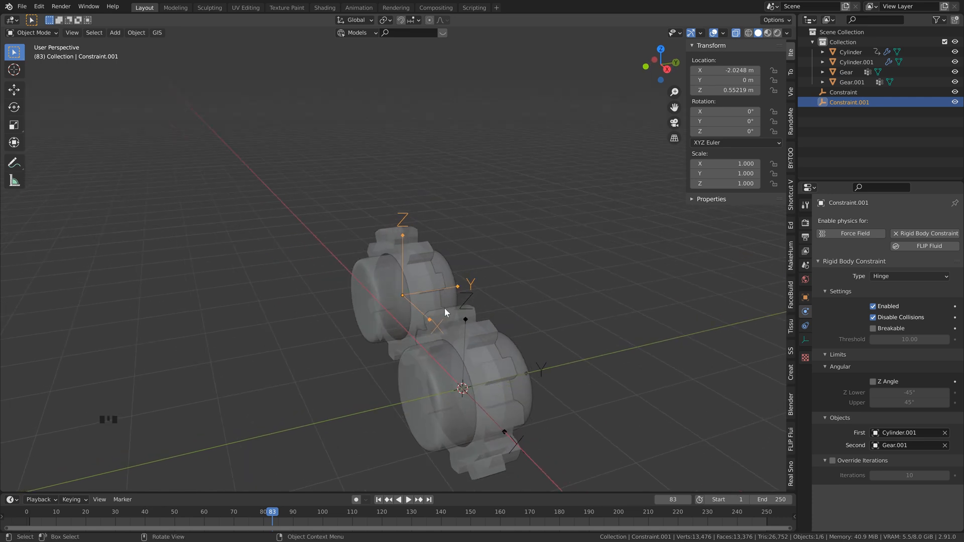
pyautogui.moveTo(375, 275); pyautogui.dragTo(438, 261, button='middle')
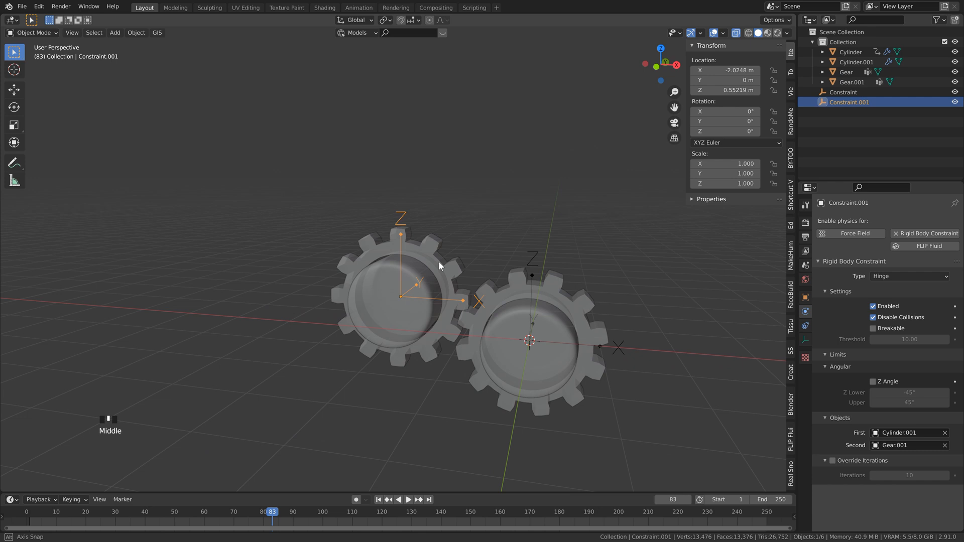
pyautogui.doubleClick(399, 213)
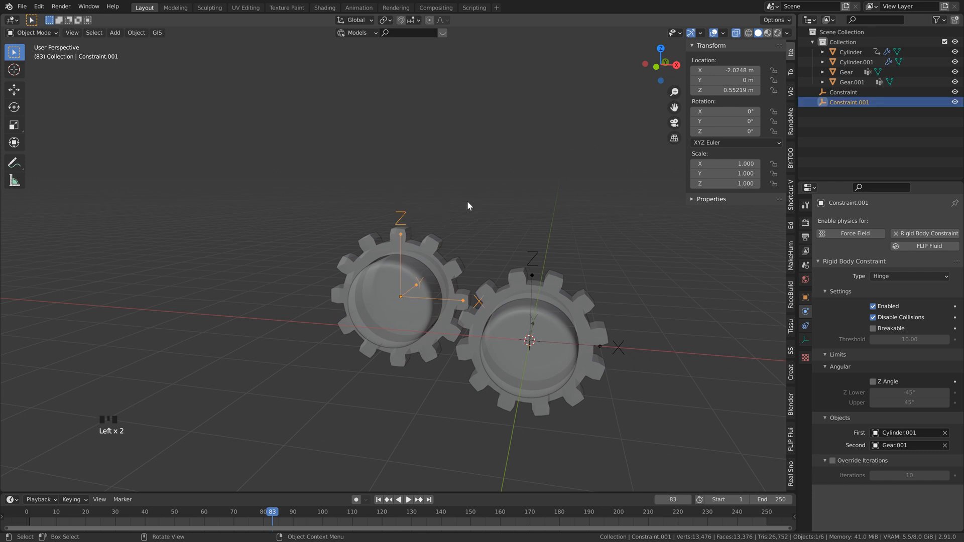
pyautogui.write('r')
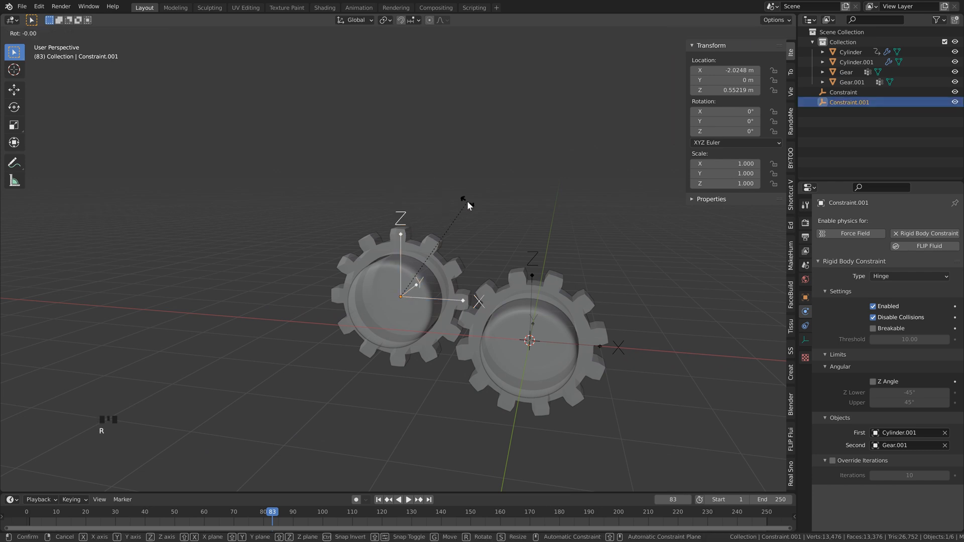
pyautogui.write('x90')
pyautogui.press('Return')
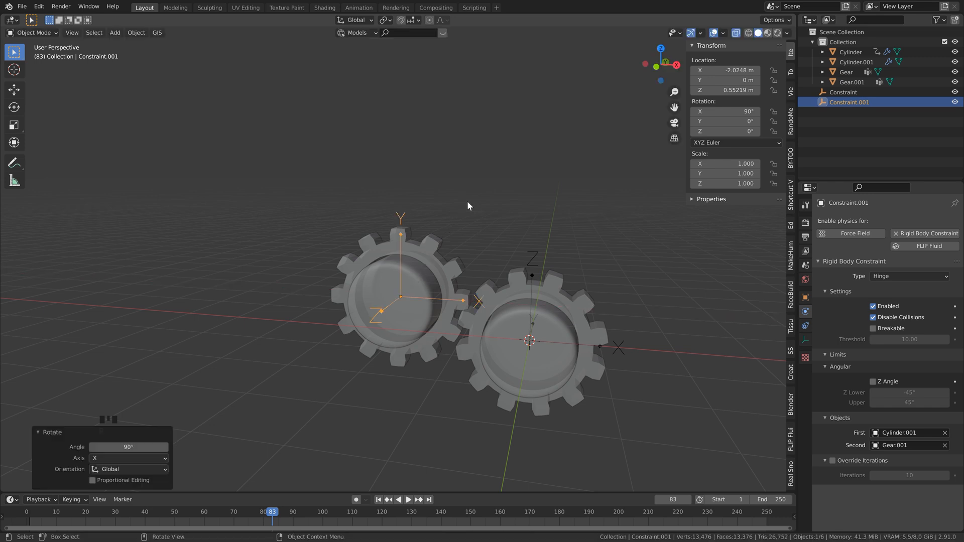
pyautogui.moveTo(438, 251); pyautogui.dragTo(339, 271, button='middle')
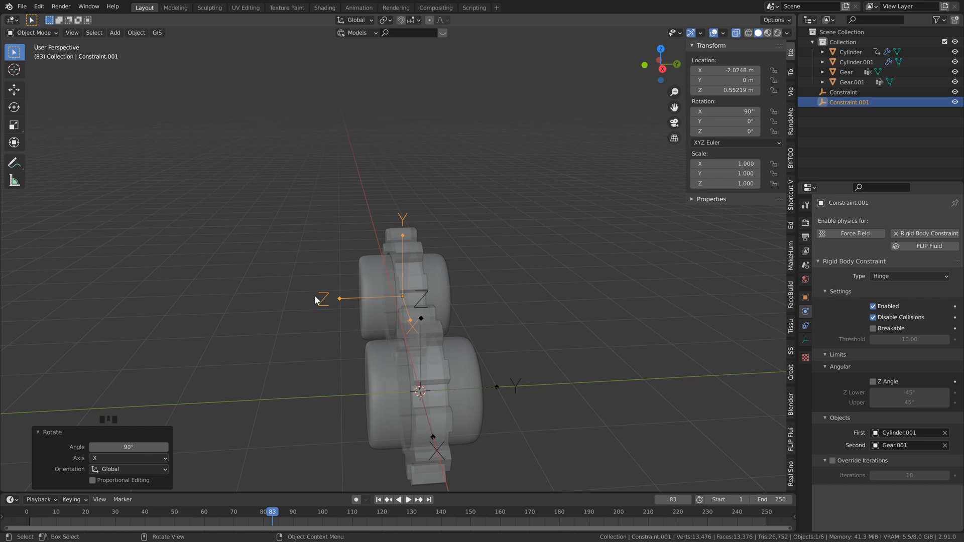
pyautogui.moveTo(305, 281); pyautogui.dragTo(442, 264, button='middle')
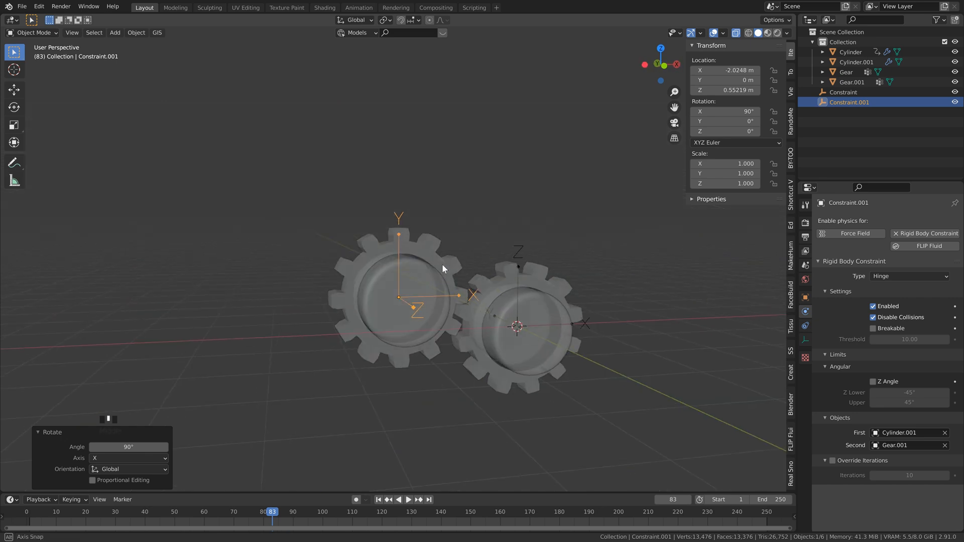
pyautogui.moveTo(442, 263); pyautogui.dragTo(467, 261, button='middle')
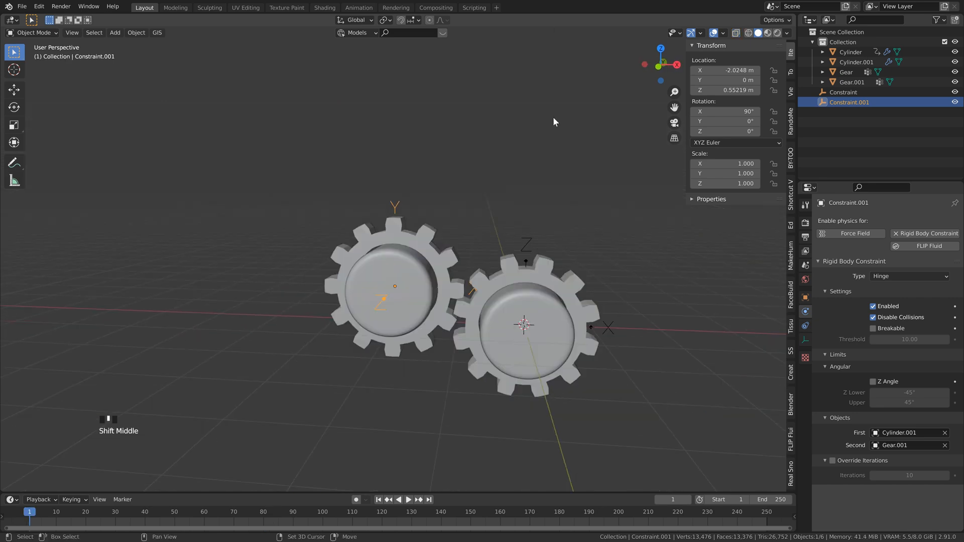
# Play the animation to check the hinged second gear's rotation, and return to frame 1.
pyautogui.keyDown('shift'); pyautogui.moveTo(554, 118); pyautogui.dragTo(547, 122, button='middle'); pyautogui.keyUp('shift')
pyautogui.keyDown('shift'); pyautogui.moveTo(428, 240); pyautogui.dragTo(431, 216, button='middle'); pyautogui.keyUp('shift')
pyautogui.press('space')
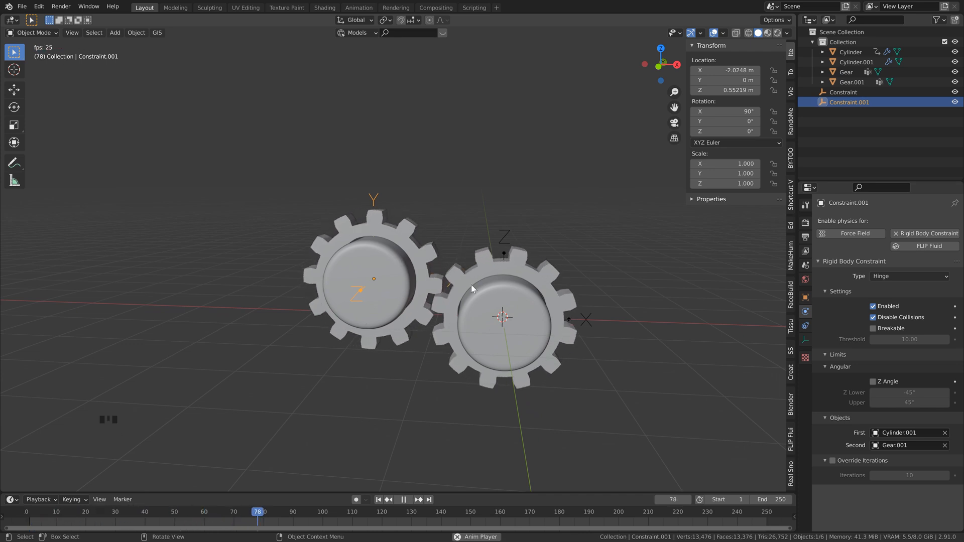
pyautogui.press('space')
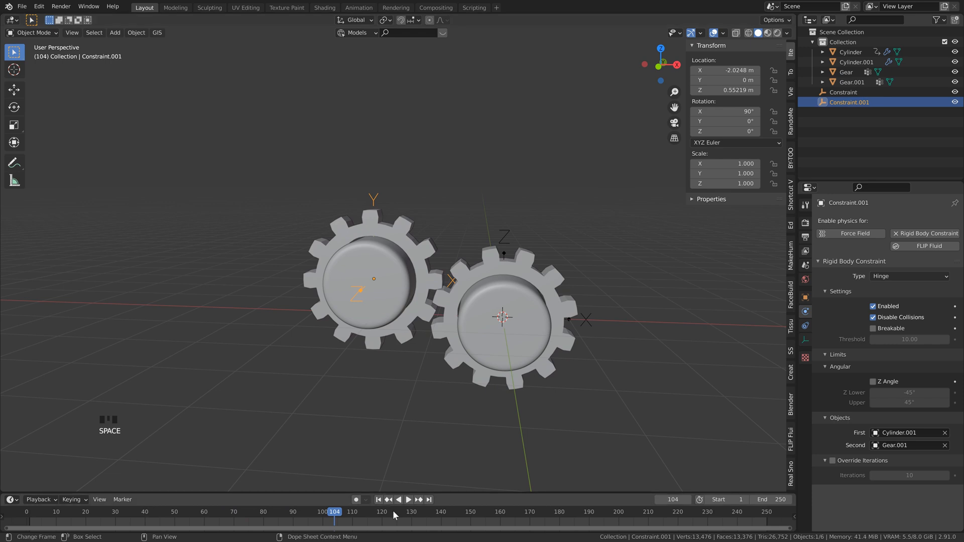
pyautogui.click(379, 499)
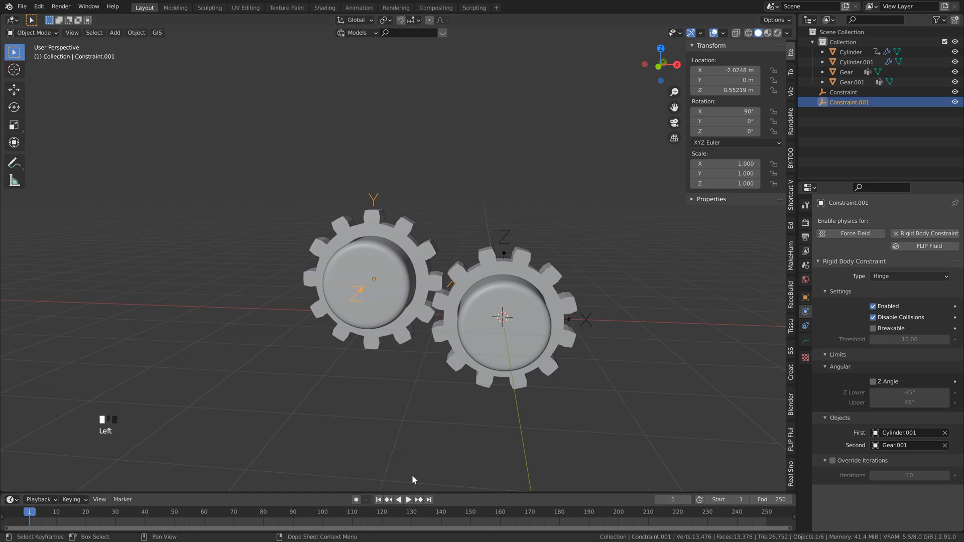
pyautogui.doubleClick(379, 500)
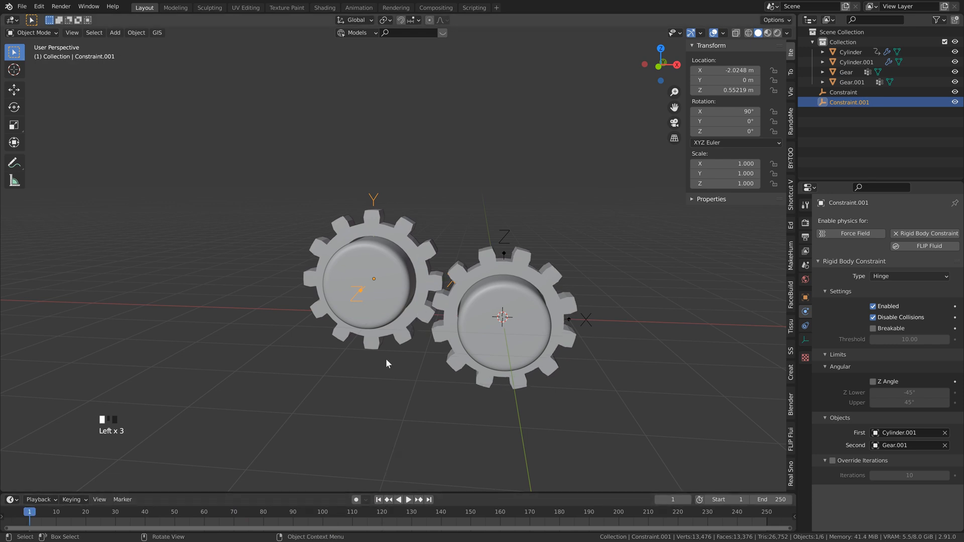
# Save the gears tutorial file and play the simulation again.
pyautogui.hotkey('ctrl', 's')
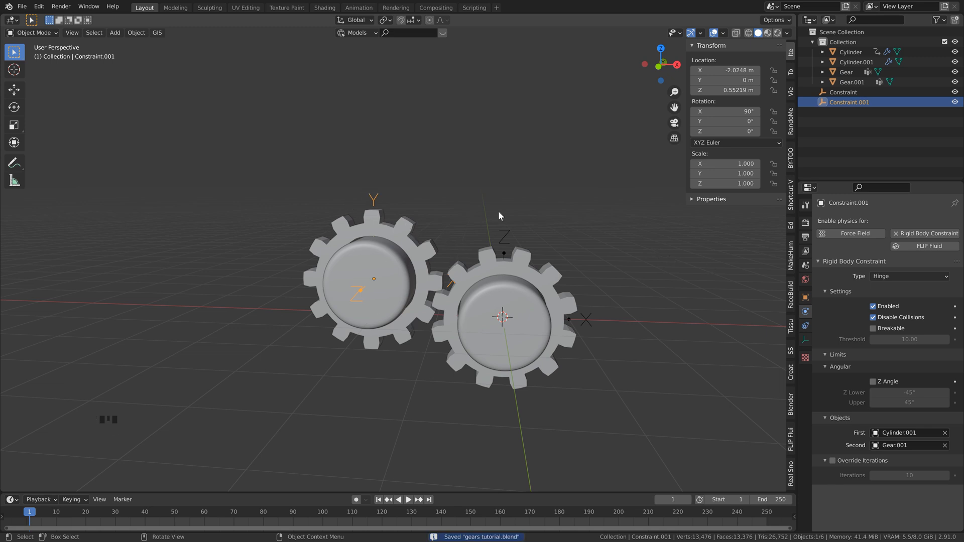
pyautogui.press('space')
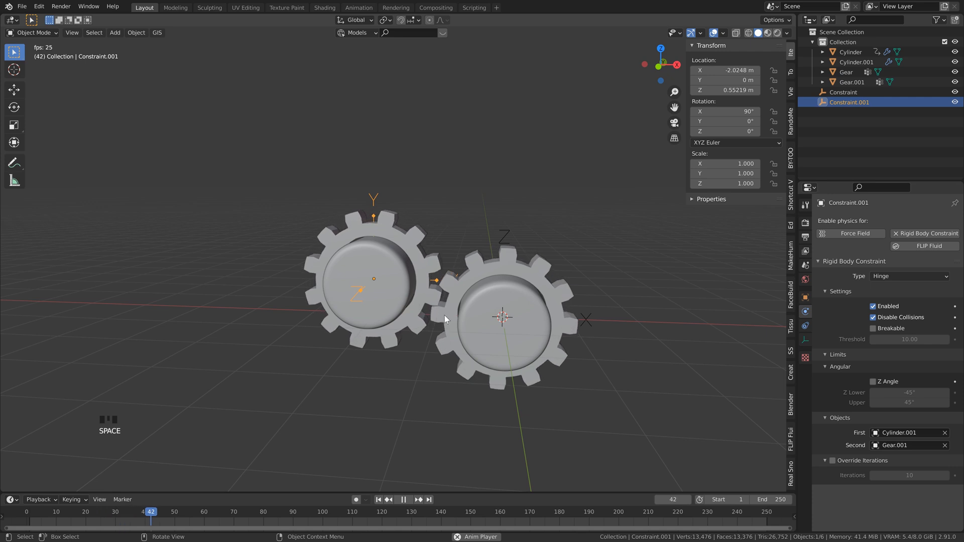
pyautogui.press('space')
# Test the simulation with the scene's gravity turned off, and turn gravity back on.
pyautogui.click(805, 266)
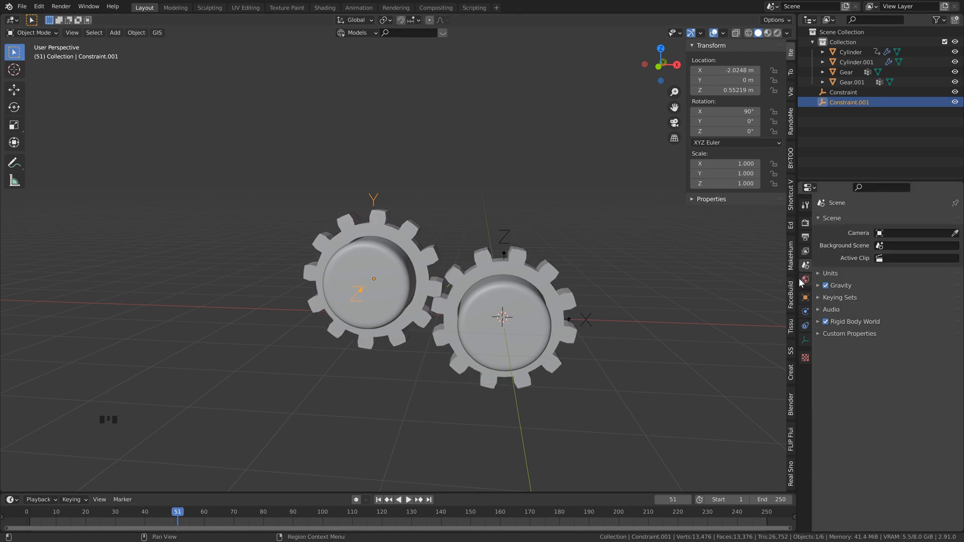
pyautogui.click(826, 286)
pyautogui.press('space')
pyautogui.press('space')
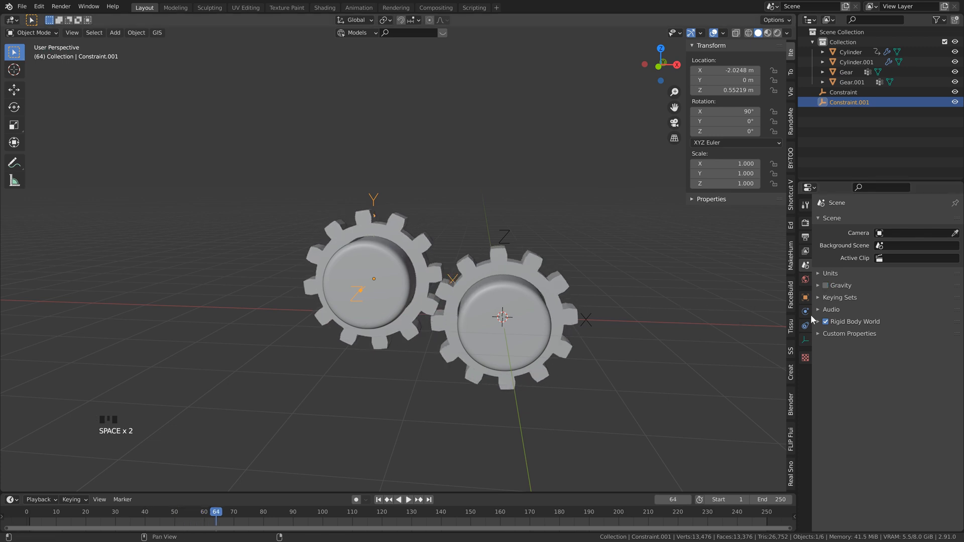
pyautogui.click(825, 286)
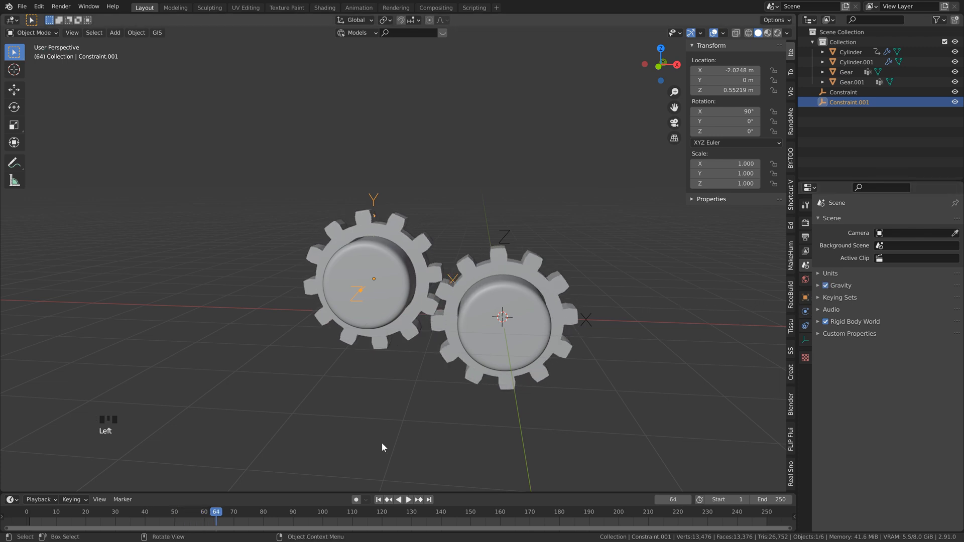
# Replay the simulation from frame 1 and inspect up close how the teeth of the two gears mesh.
pyautogui.click(378, 499)
pyautogui.press('space')
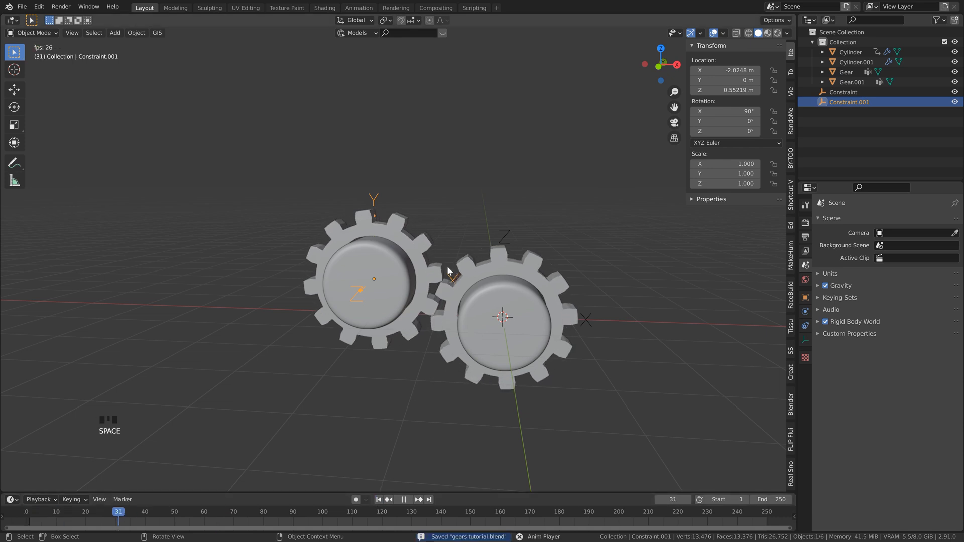
pyautogui.press('space')
pyautogui.moveTo(431, 300); pyautogui.dragTo(470, 230, button='middle')
pyautogui.scroll(3, 442, 285)
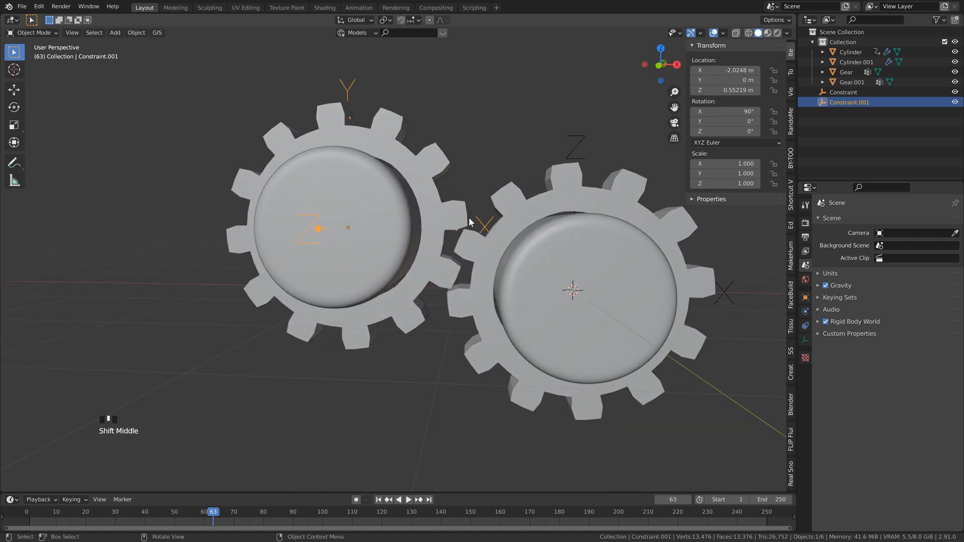
pyautogui.click(378, 500)
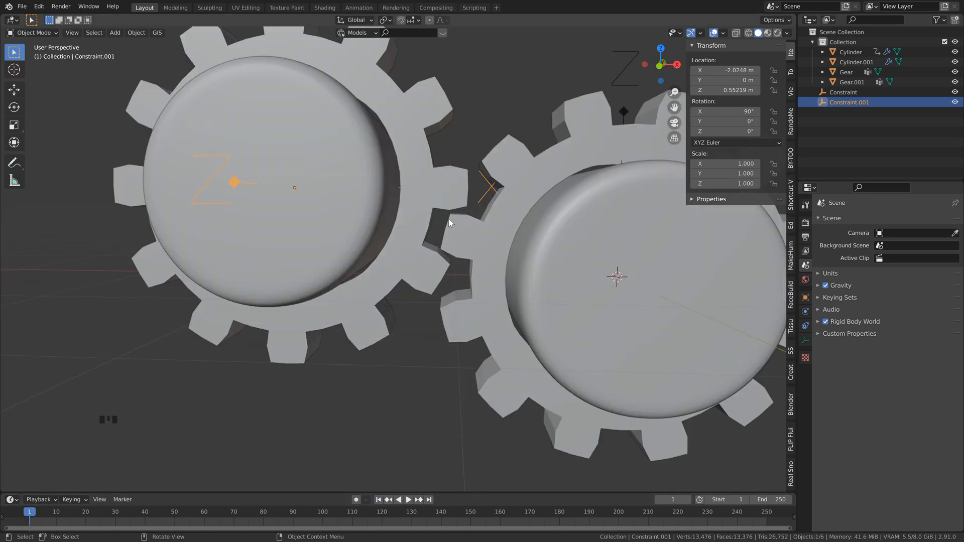
pyautogui.press('space')
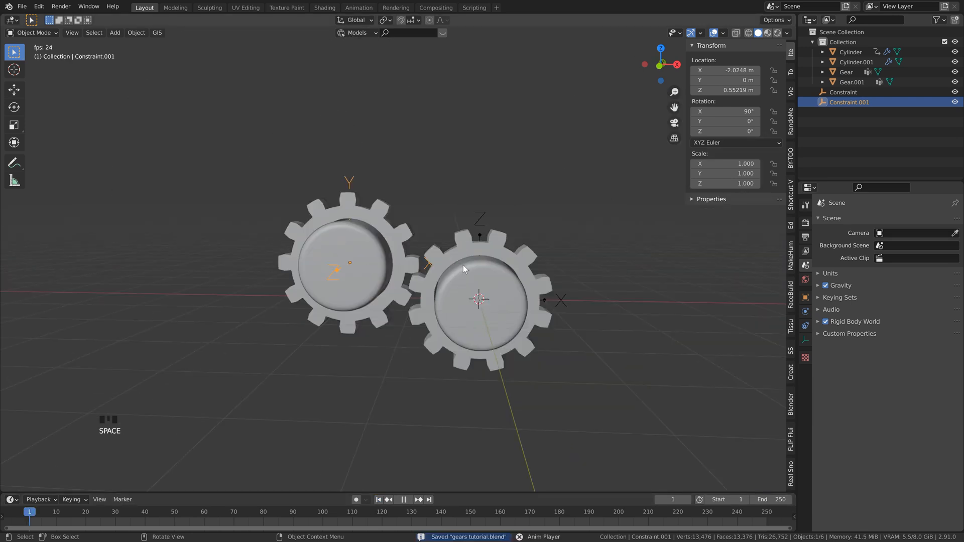
pyautogui.moveTo(457, 276); pyautogui.dragTo(471, 292, button='middle')
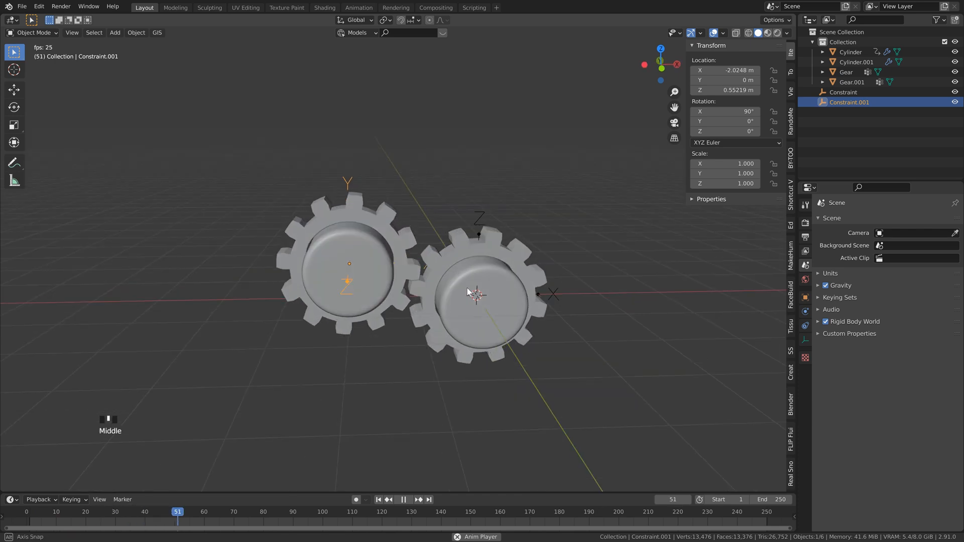
pyautogui.moveTo(471, 291); pyautogui.dragTo(473, 294, button='middle')
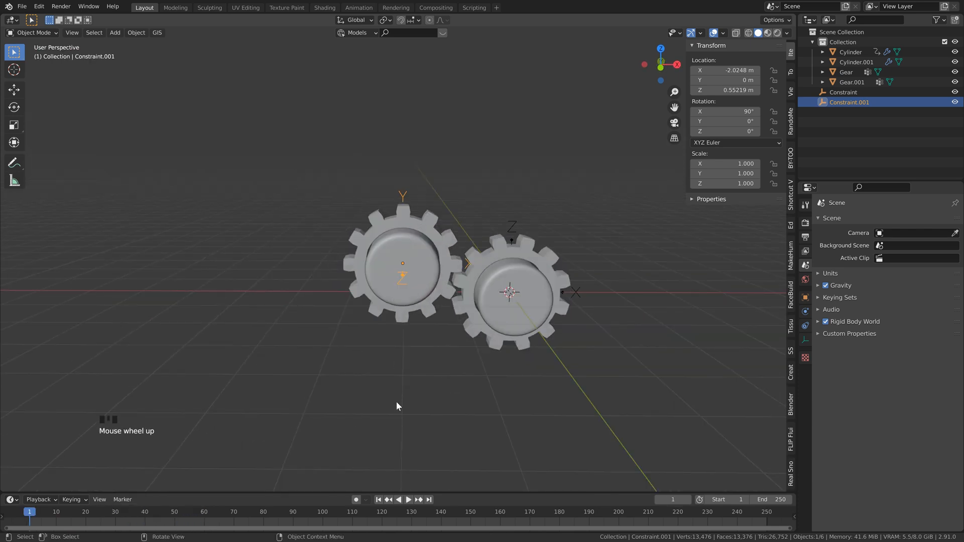
# Duplicate the second gear with its cylinder and hinge constraint, raising the copy about 1.11 m along Z.
pyautogui.moveTo(303, 151); pyautogui.dragTo(447, 373)
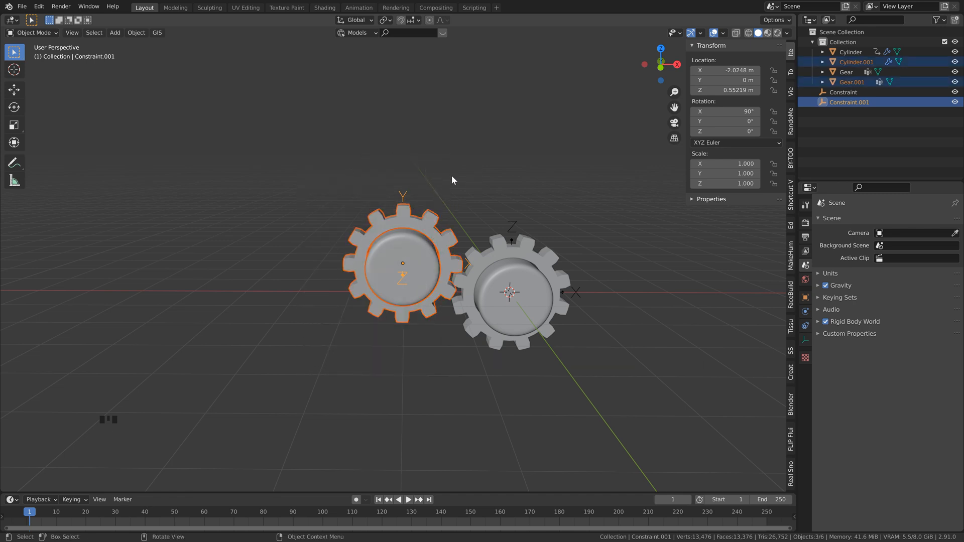
pyautogui.hotkey('shift', 'd')
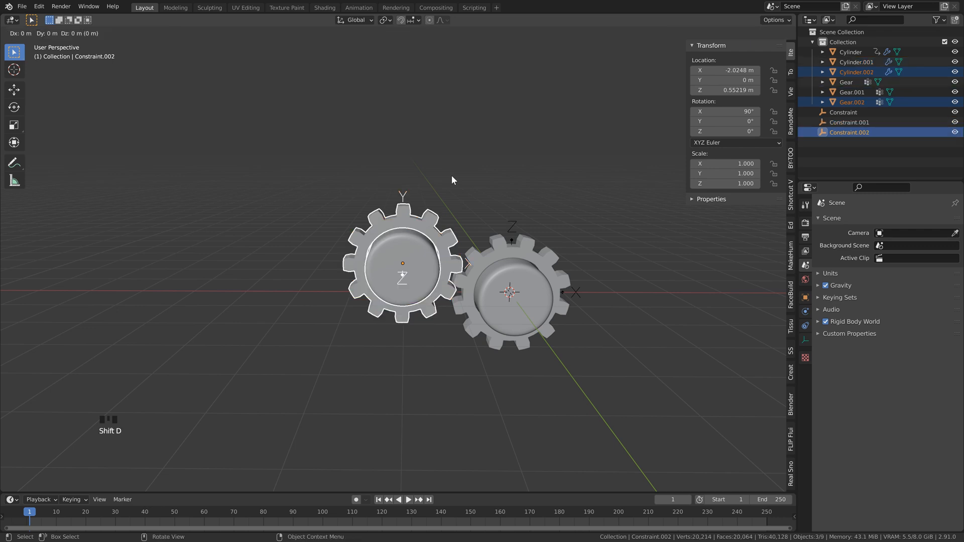
pyautogui.press('z')
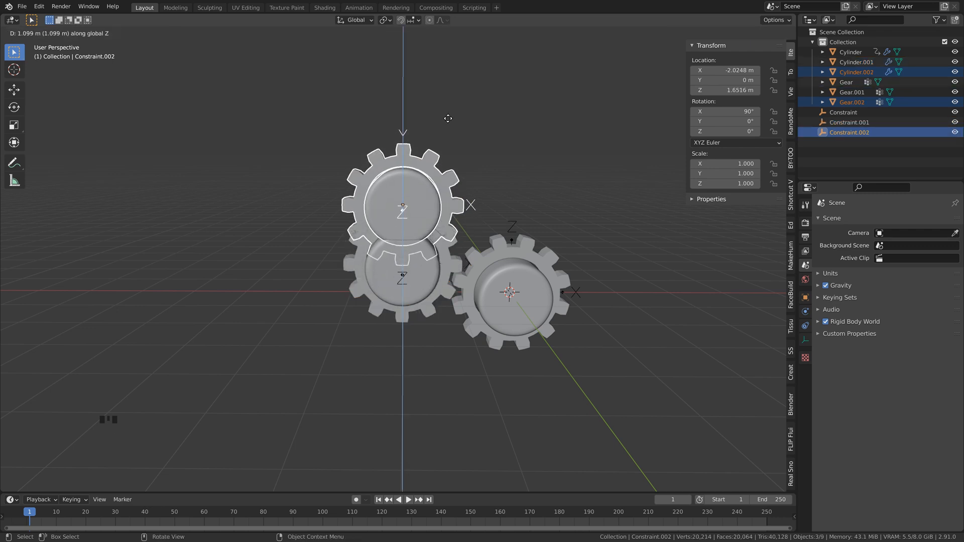
pyautogui.click(448, 116)
pyautogui.moveTo(448, 116); pyautogui.dragTo(419, 139, button='middle')
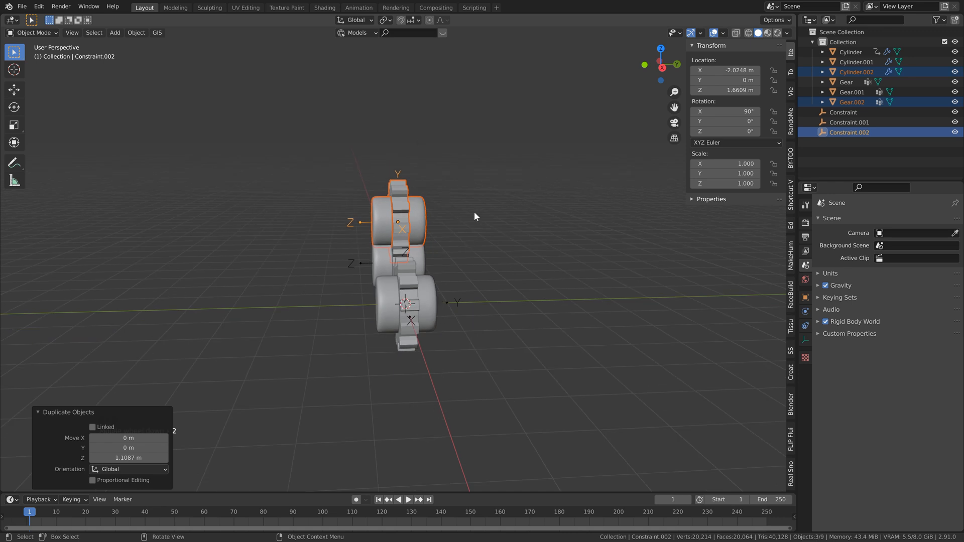
# Rotate the duplicated gear set 90° about X and move it about 4.47 m along Y.
pyautogui.write('rx90')
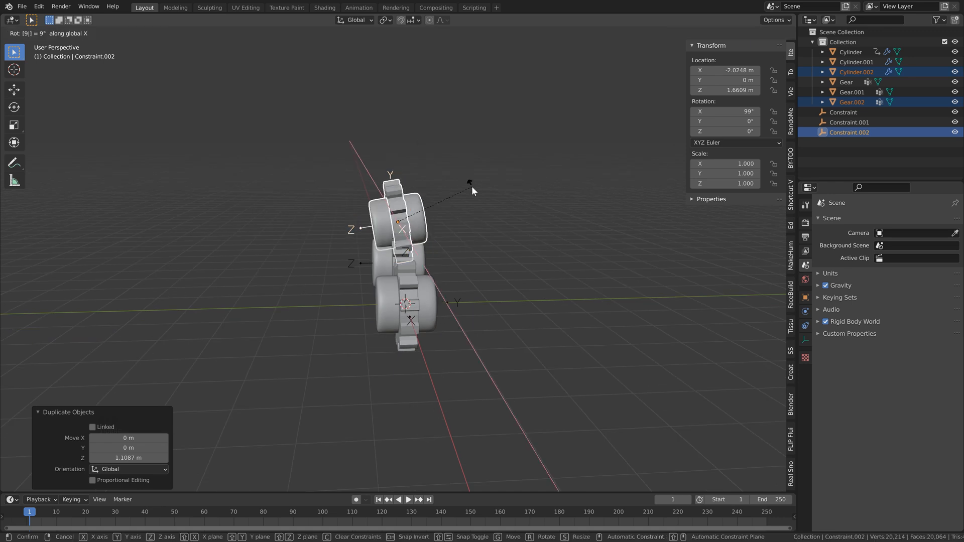
pyautogui.press('Return')
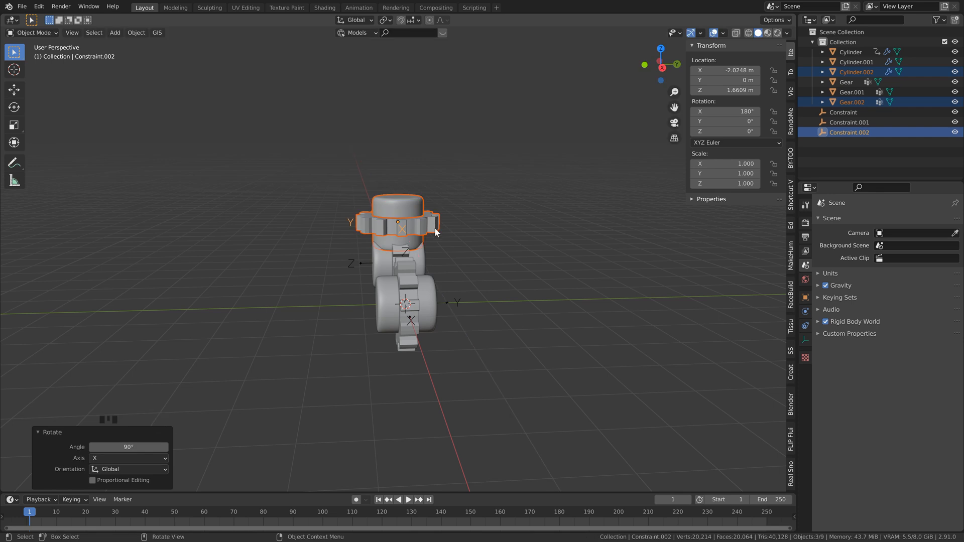
pyautogui.press('g')
pyautogui.press('y')
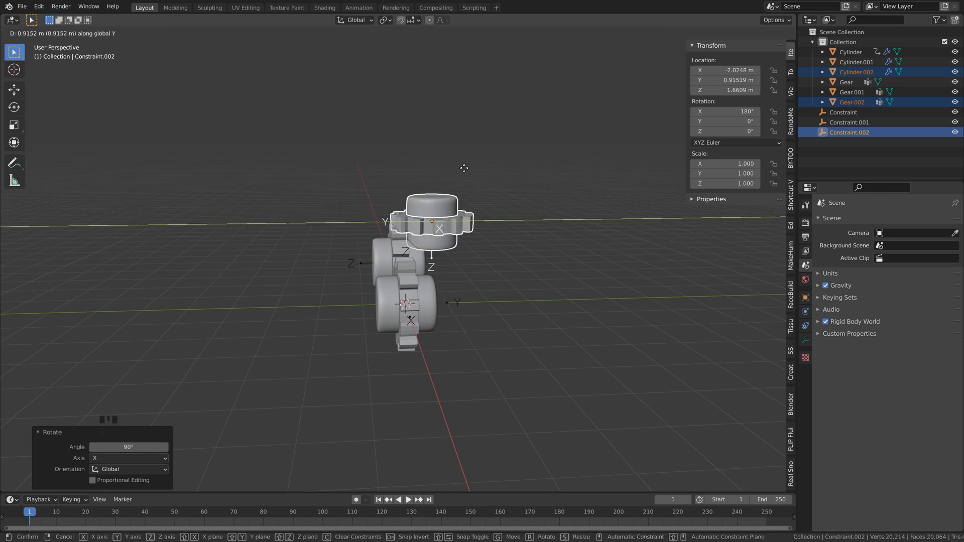
pyautogui.click(600, 163)
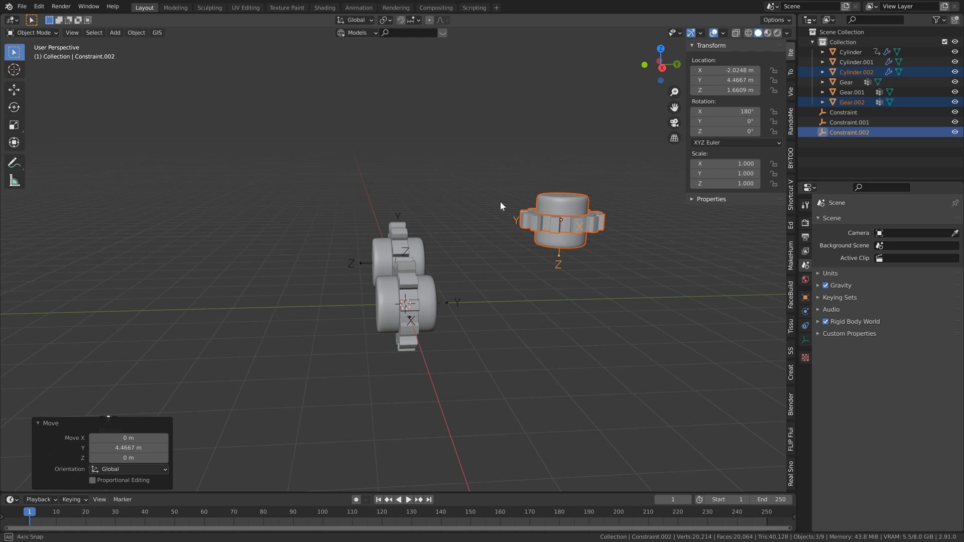
pyautogui.moveTo(499, 201); pyautogui.dragTo(457, 204, button='middle')
# Edit the duplicated gear's parameters, setting its radius to 4 m.
pyautogui.click(457, 203)
pyautogui.scroll(4, 435, 194)
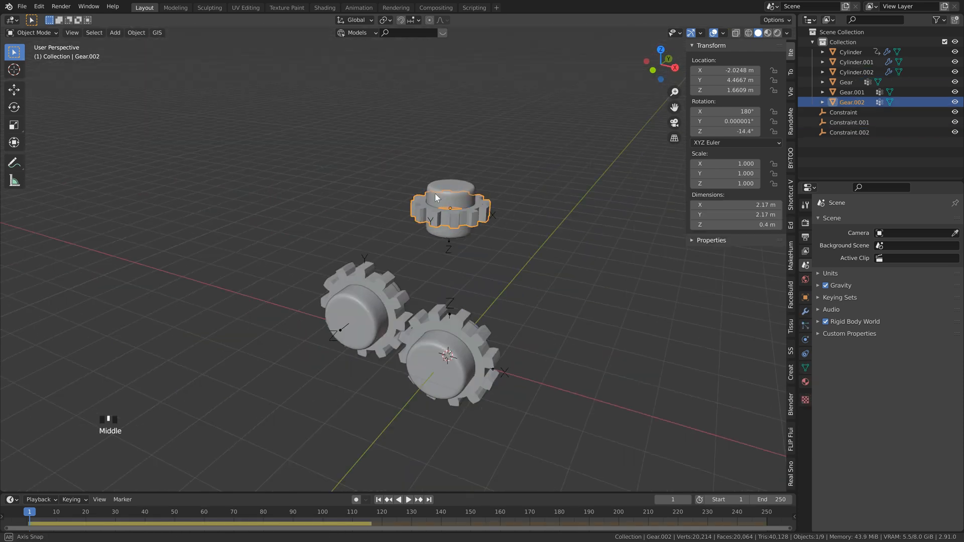
pyautogui.keyDown('shift'); pyautogui.scroll(2, 447, 216); pyautogui.keyUp('shift')
pyautogui.keyDown('shift'); pyautogui.moveTo(447, 215); pyautogui.dragTo(378, 231, button='middle'); pyautogui.keyUp('shift')
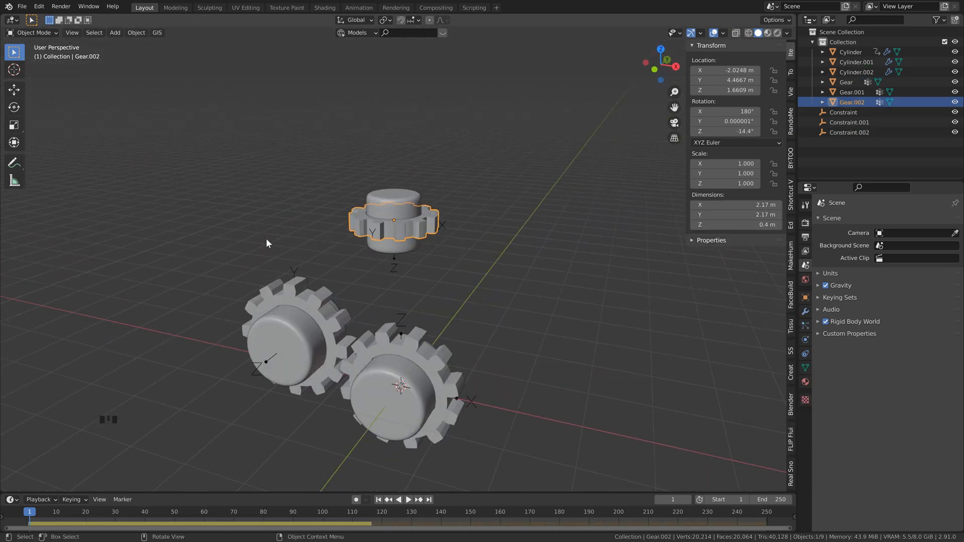
pyautogui.rightClick(416, 229)
pyautogui.click(420, 224)
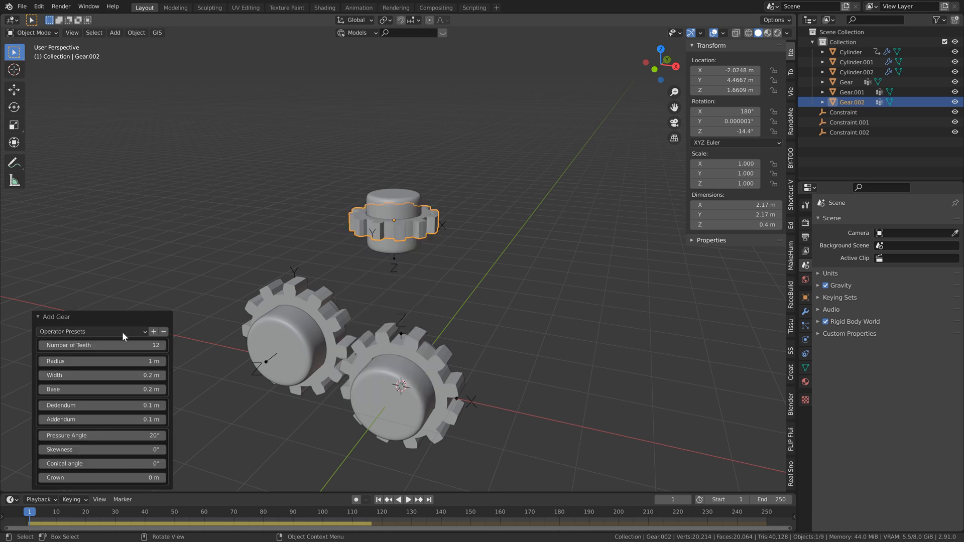
pyautogui.click(148, 362)
pyautogui.write('4')
pyautogui.press('Return')
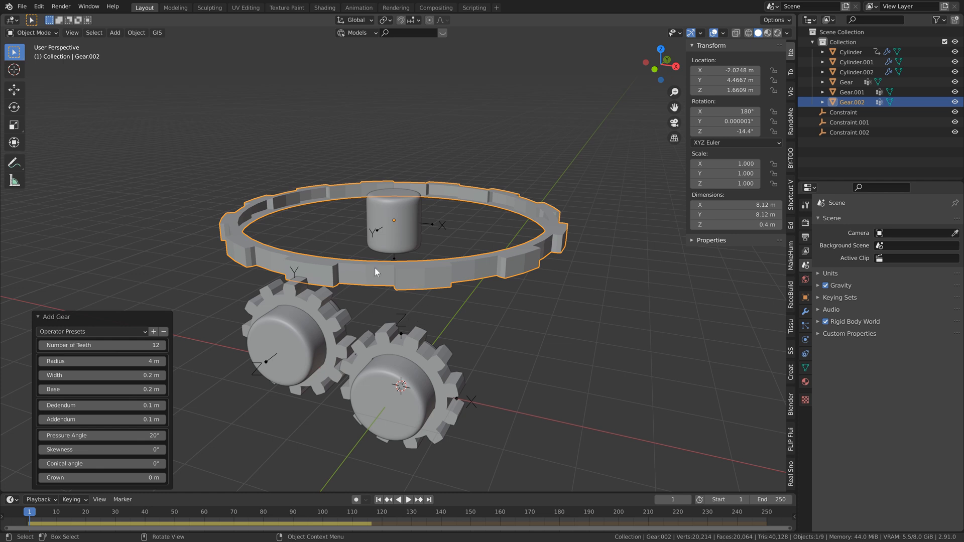
# Multiply the enlarged gear's number of teeth by 4, giving 48 teeth.
pyautogui.click(154, 345)
pyautogui.click(152, 345)
pyautogui.write('*4')
pyautogui.press('Return')
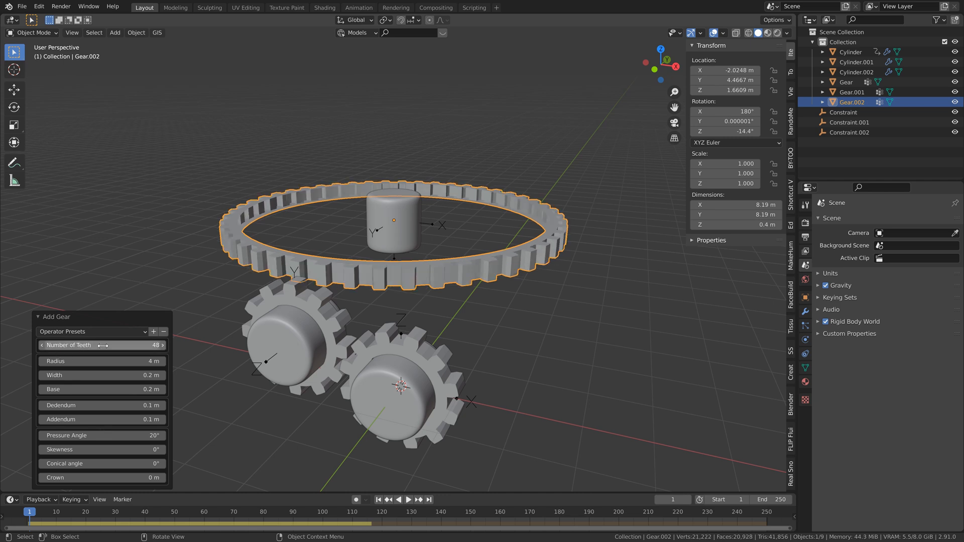
pyautogui.click(201, 177)
# From the top view, move the large gear, its cylinder and constraint about -0.3 m along Y towards the second gear.
pyautogui.moveTo(174, 277); pyautogui.dragTo(218, 293, button='middle')
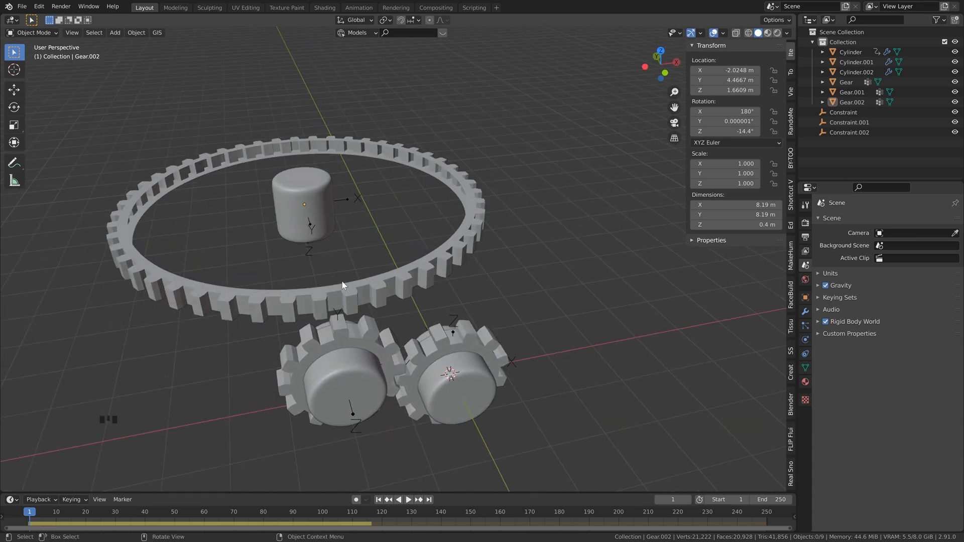
pyautogui.press('KP_7')
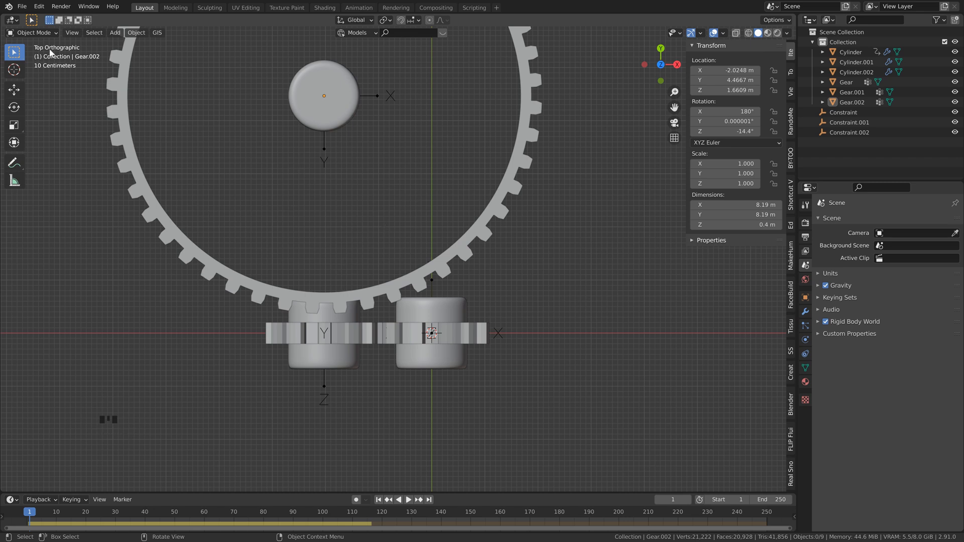
pyautogui.scroll(-2, 351, 206)
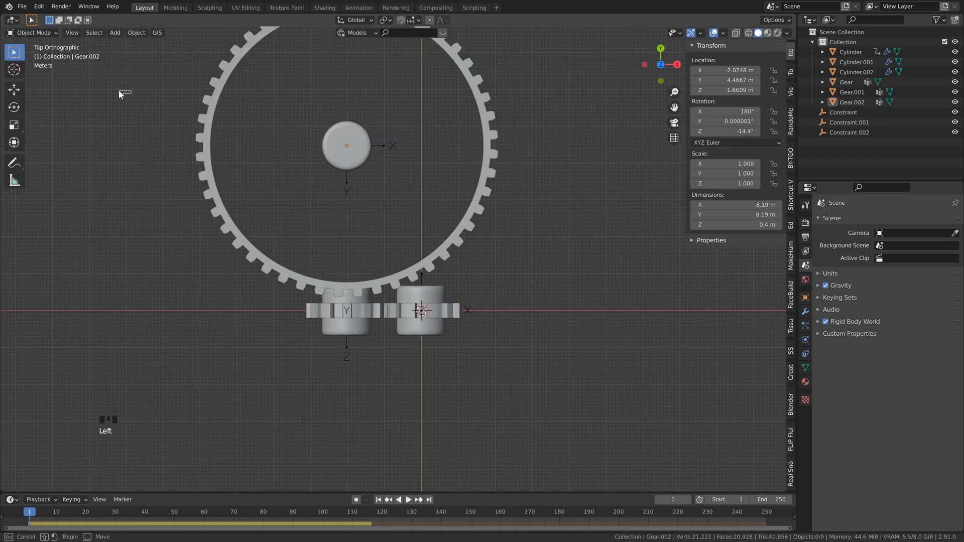
pyautogui.moveTo(118, 90); pyautogui.dragTo(570, 191)
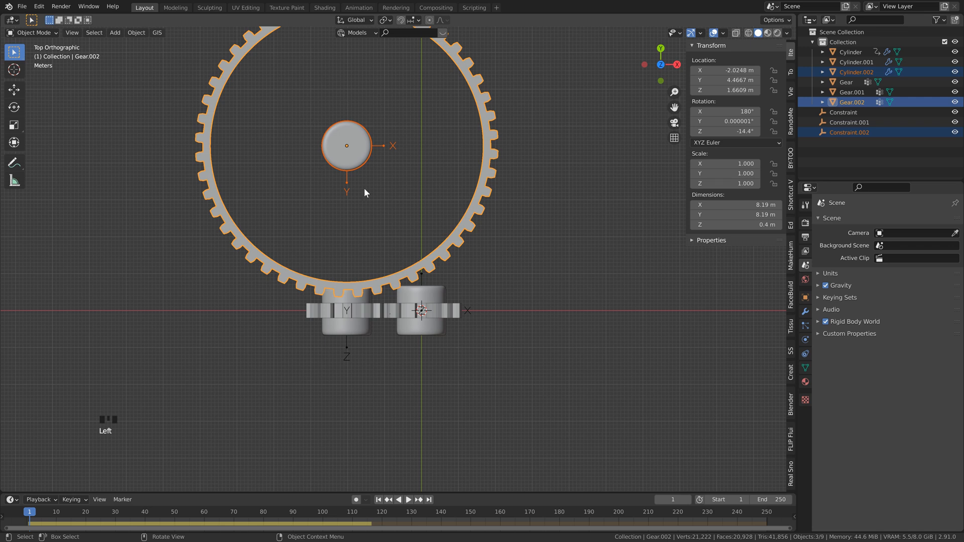
pyautogui.scroll(6, 365, 193)
pyautogui.press('g')
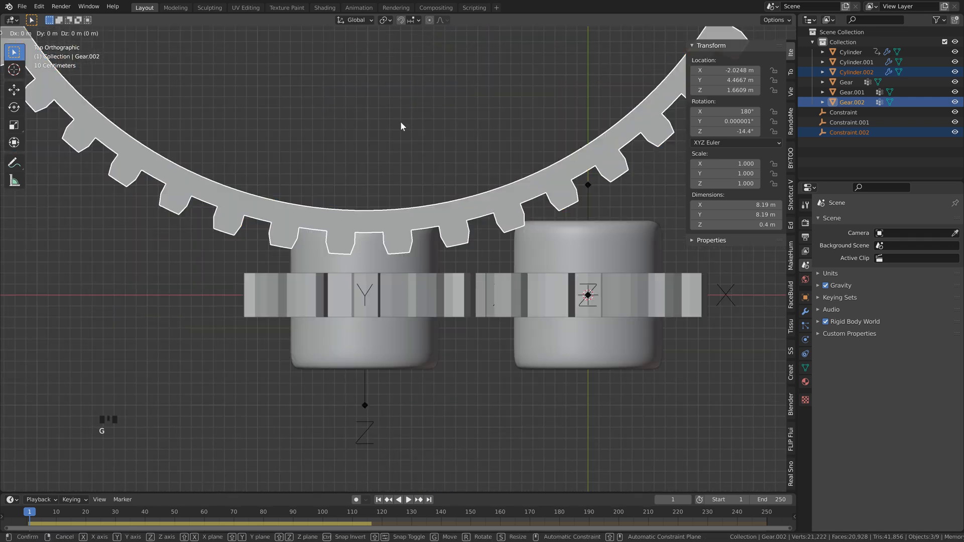
pyautogui.press('y')
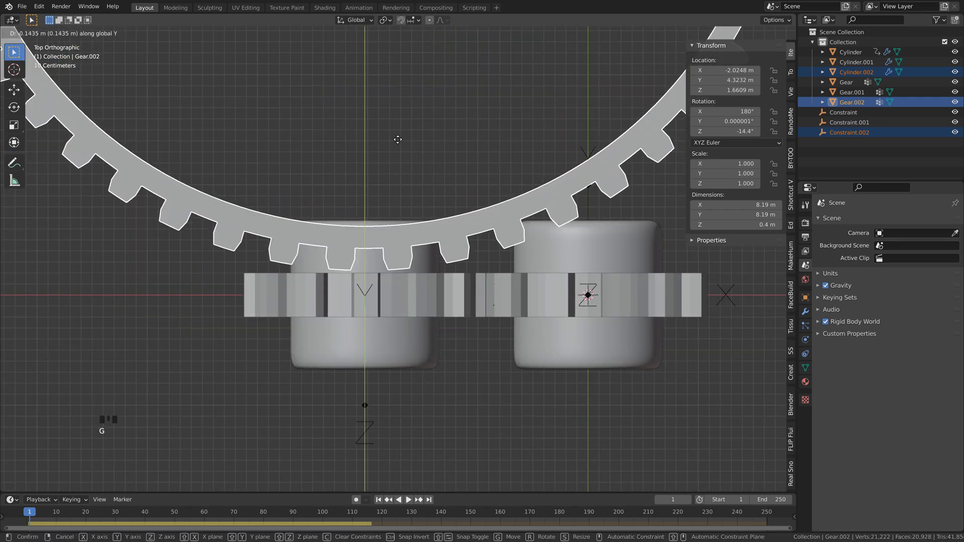
pyautogui.click(398, 151)
# Nudge the large gear set about 0.02 m along Y and rotate it about -0.6° around Z to align the teeth.
pyautogui.scroll(3, 397, 246)
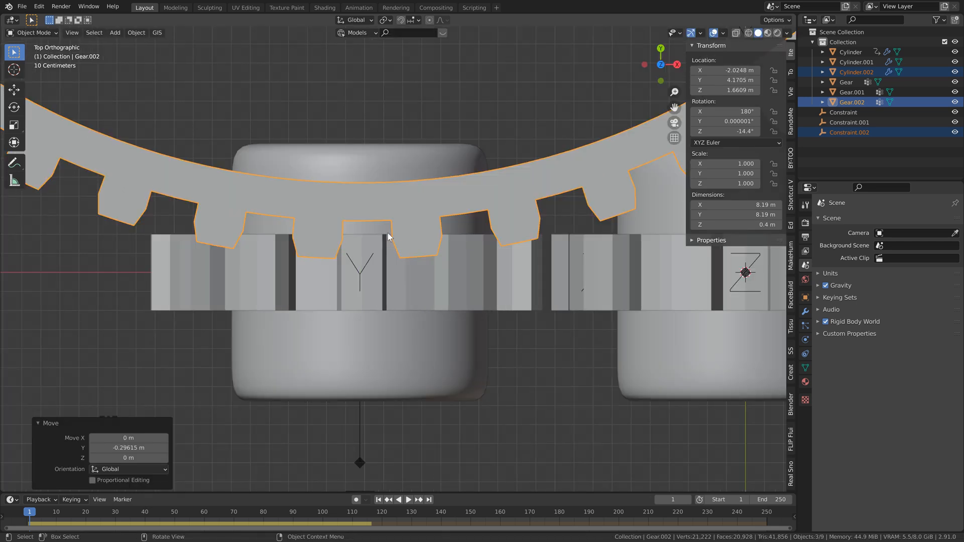
pyautogui.press('g')
pyautogui.press('y')
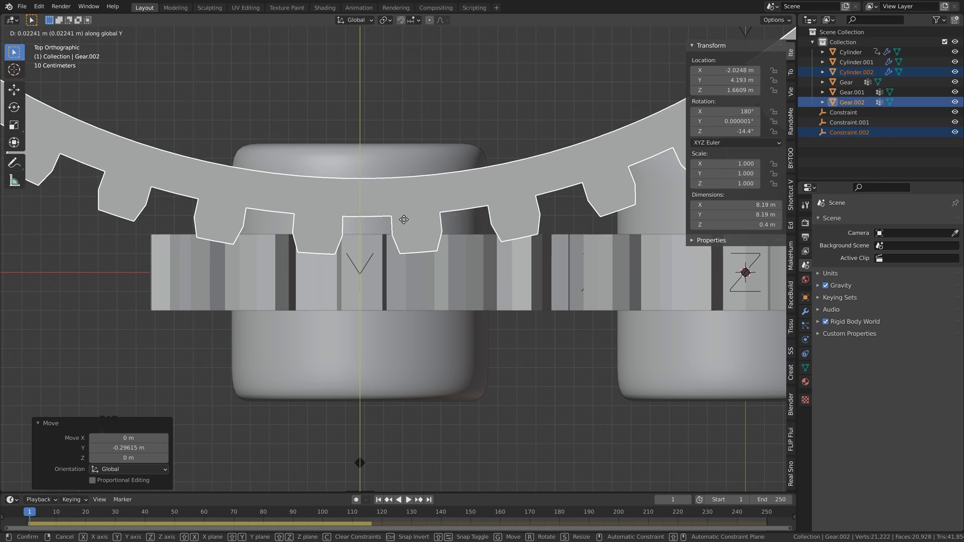
pyautogui.click(404, 219)
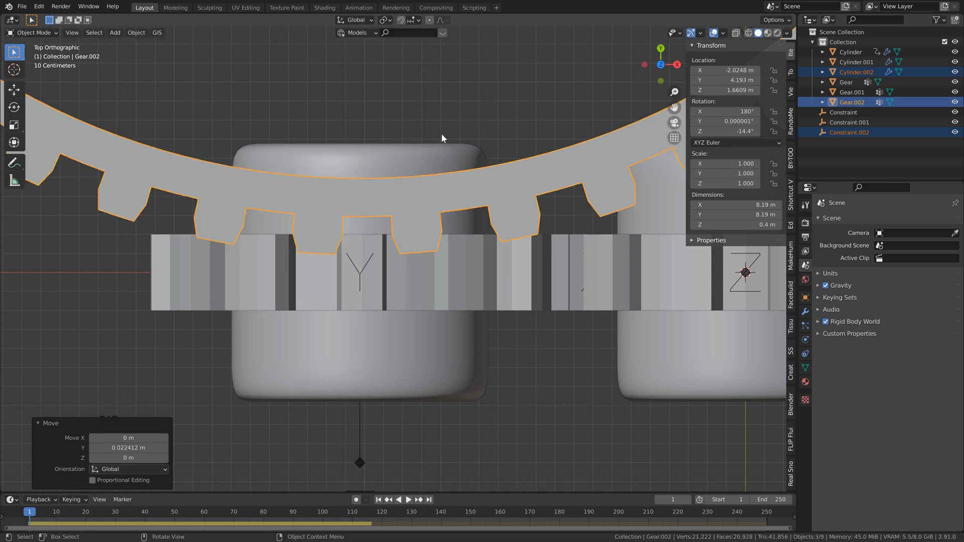
pyautogui.press('r')
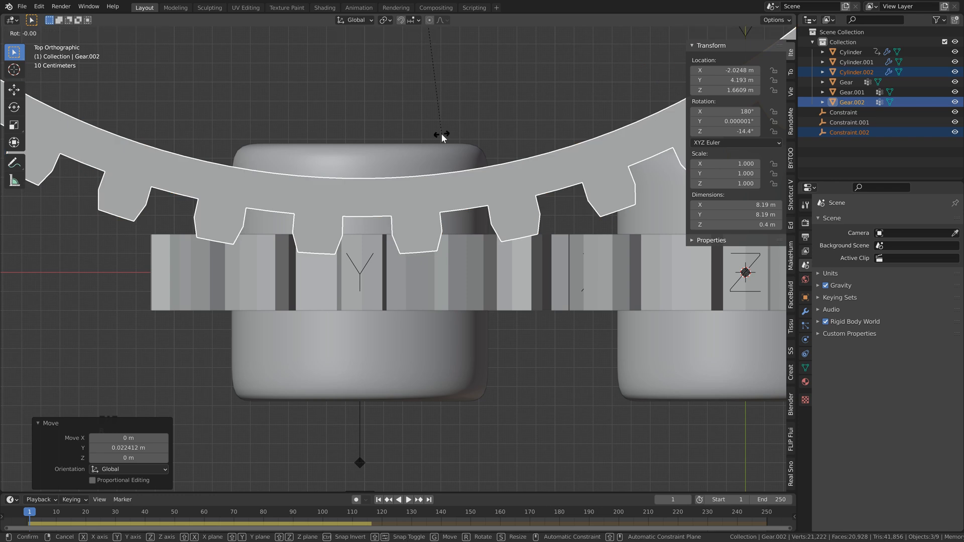
pyautogui.press('z')
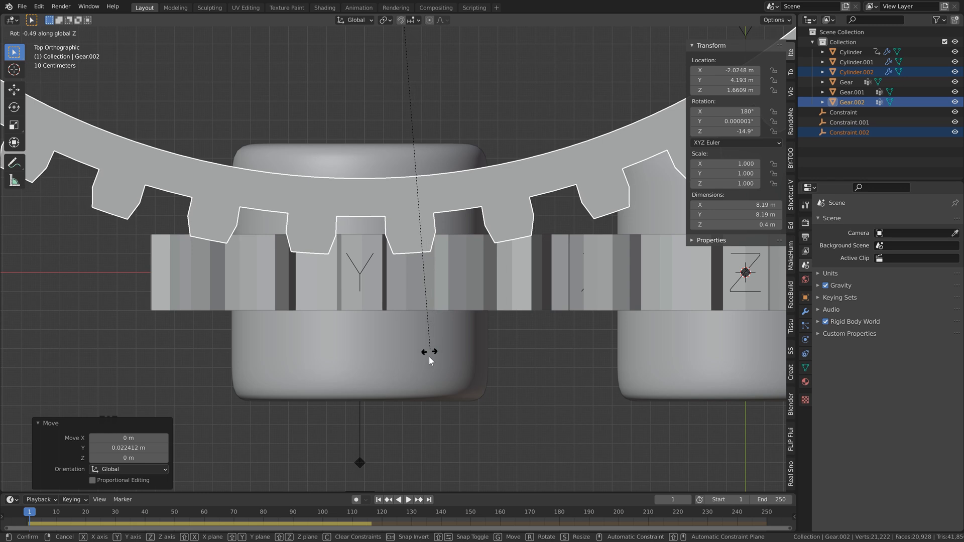
pyautogui.click(388, 335)
# Raise the large gear set about 0.06 m along Z and rotate it about 0.09° around Z.
pyautogui.moveTo(271, 307); pyautogui.dragTo(533, 247, button='middle')
pyautogui.moveTo(389, 324); pyautogui.dragTo(400, 315, button='middle')
pyautogui.press('g')
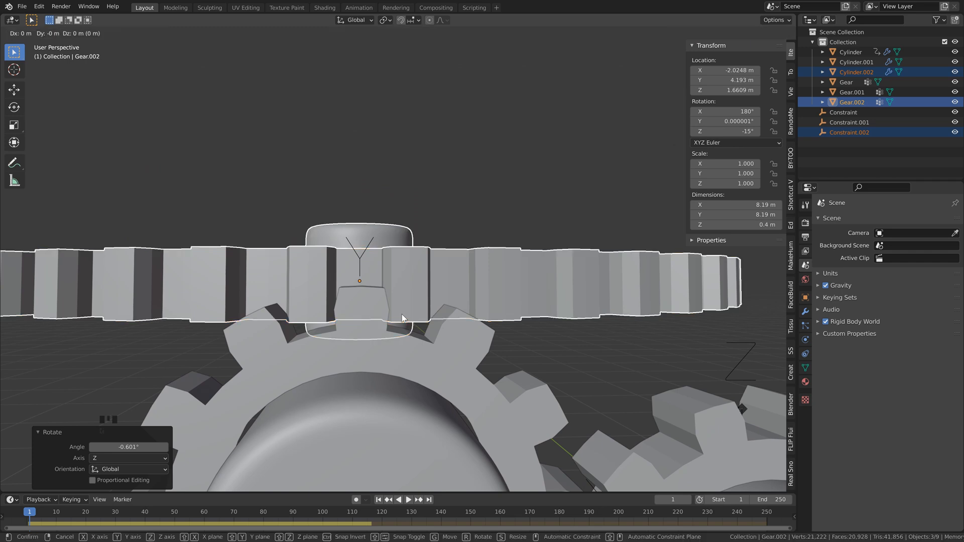
pyautogui.press('z')
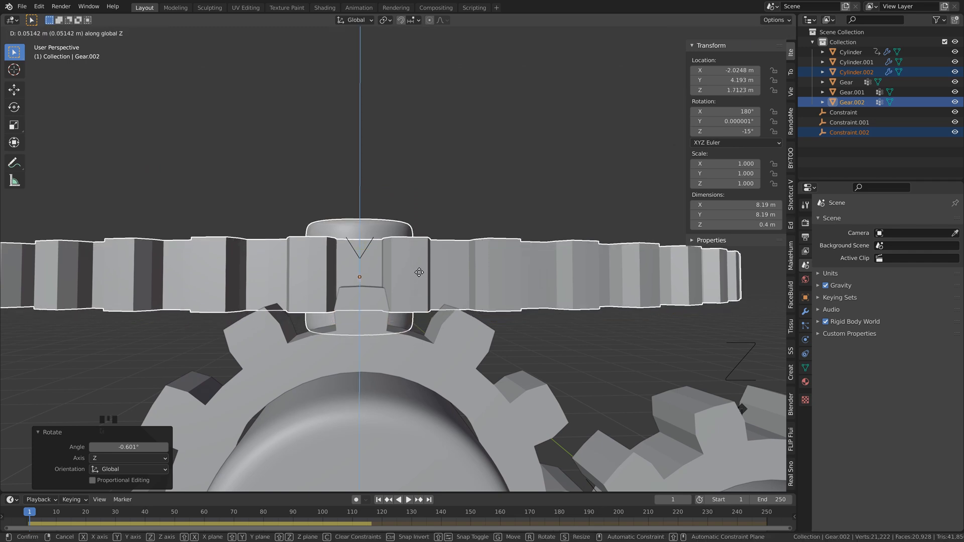
pyautogui.click(419, 267)
pyautogui.moveTo(420, 266); pyautogui.dragTo(494, 157, button='middle')
pyautogui.press('r')
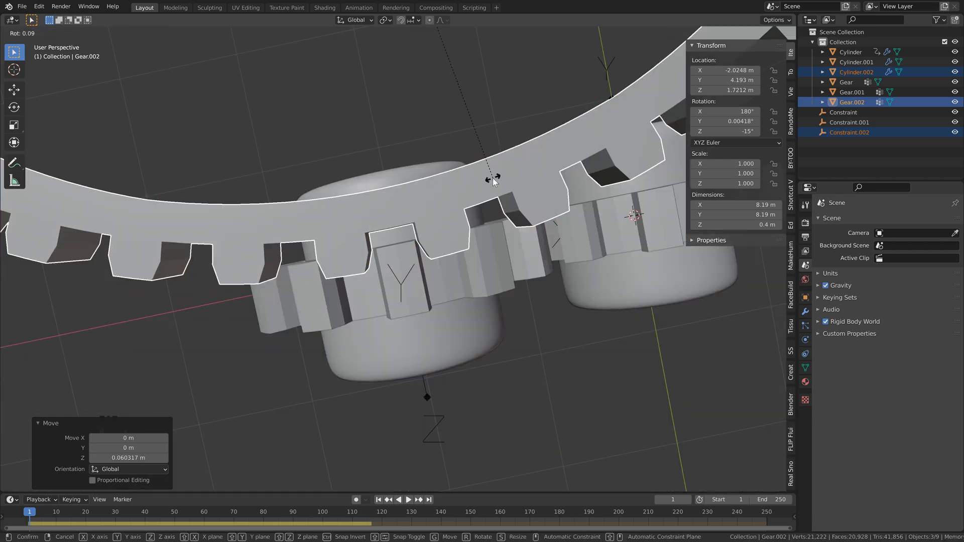
pyautogui.press('z')
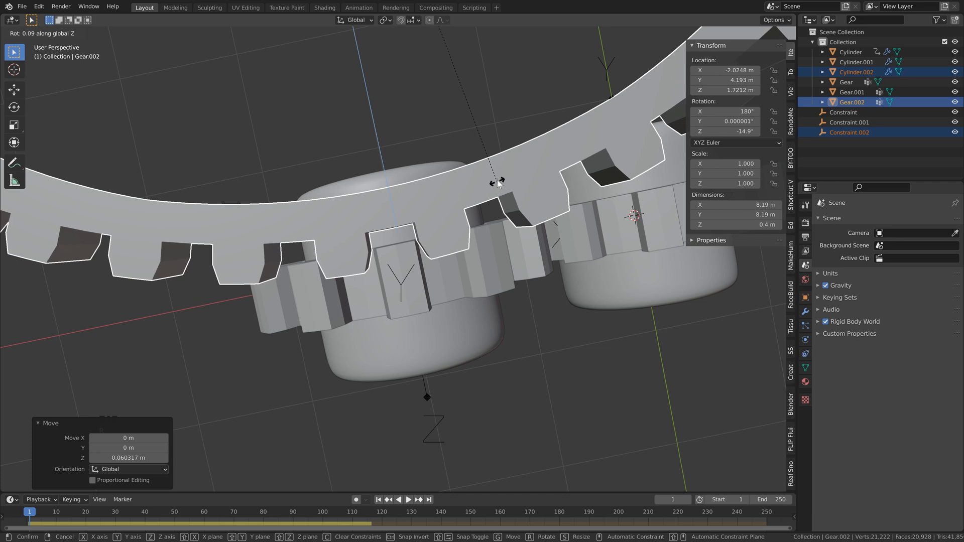
# Play the simulation, pause it at frame 158, and inspect how the large gear meshes with the second gear.
pyautogui.scroll(-2, 497, 380)
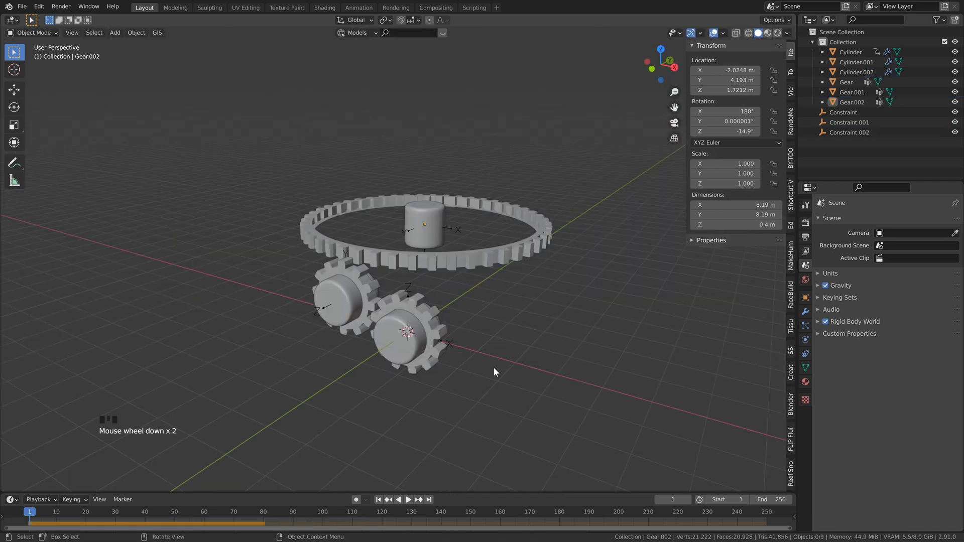
pyautogui.press('space')
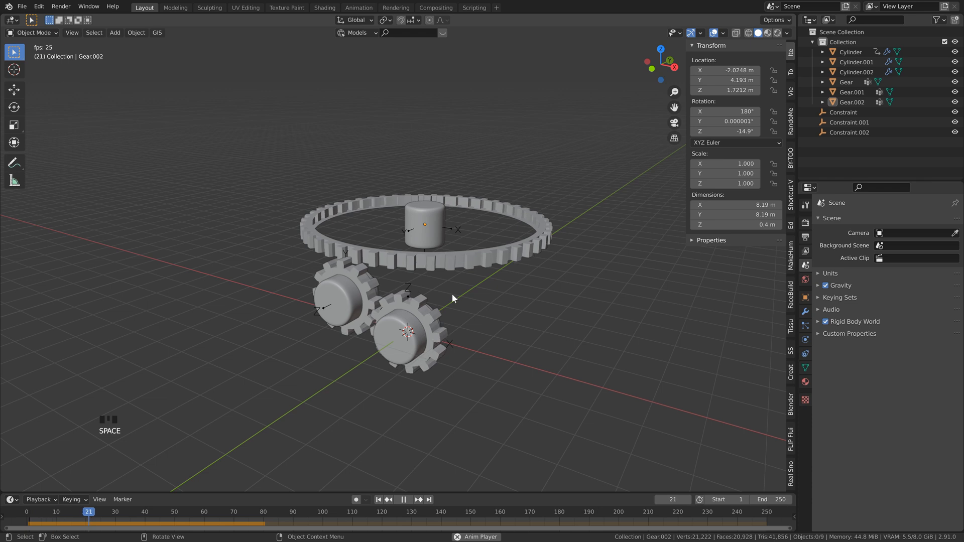
pyautogui.moveTo(456, 288); pyautogui.dragTo(422, 279, button='middle')
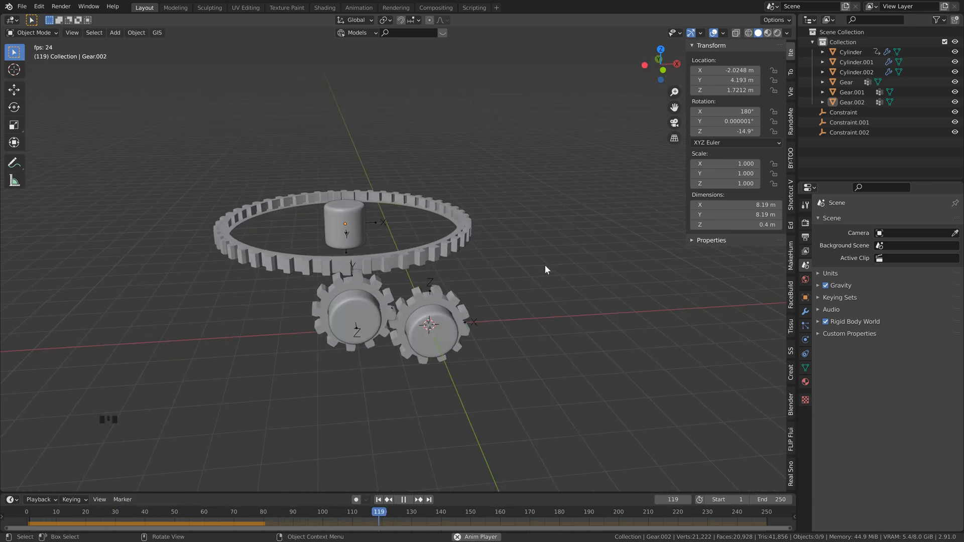
pyautogui.press('space')
pyautogui.scroll(4, 393, 278)
pyautogui.keyDown('shift'); pyautogui.moveTo(374, 279); pyautogui.dragTo(291, 265, button='middle'); pyautogui.keyUp('shift')
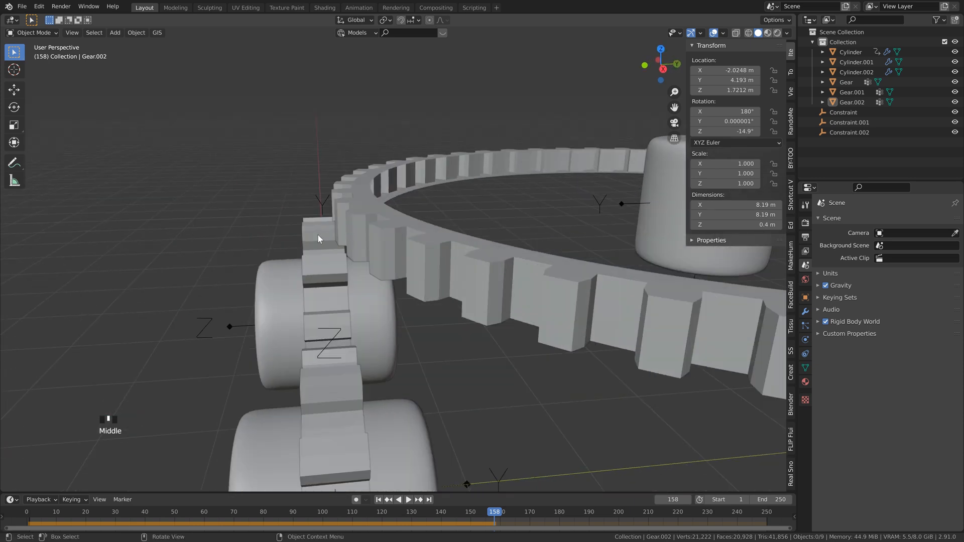
# Save the gears file.
pyautogui.scroll(-5, 433, 264)
pyautogui.moveTo(433, 264); pyautogui.dragTo(350, 195, button='middle')
pyautogui.scroll(2, 375, 268)
pyautogui.hotkey('ctrl', 's')
# Duplicate the large gear with its cylinder and constraint, leaving the copy in the same place.
pyautogui.click(372, 181)
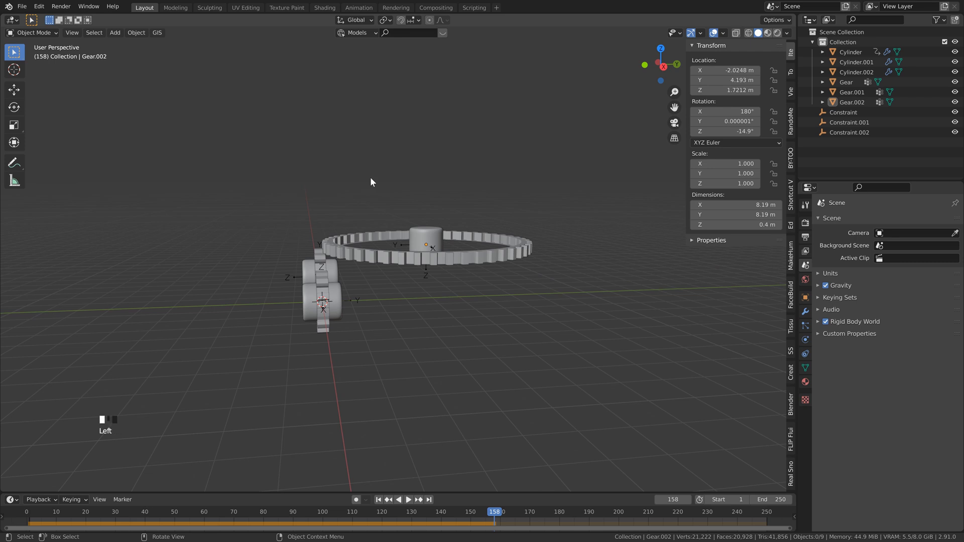
pyautogui.moveTo(370, 177); pyautogui.dragTo(534, 302)
pyautogui.moveTo(495, 297); pyautogui.dragTo(500, 253, button='middle')
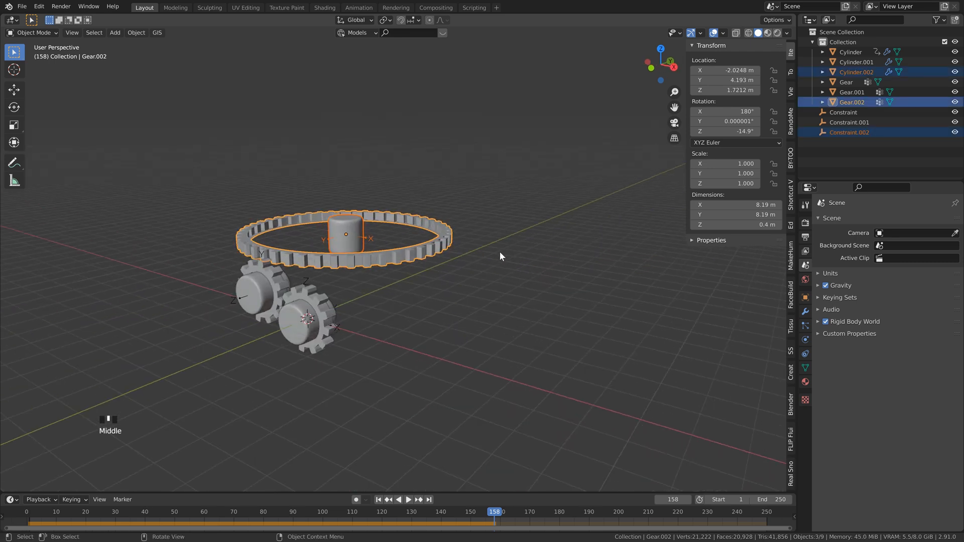
pyautogui.hotkey('shift', 'd')
pyautogui.rightClick(463, 248)
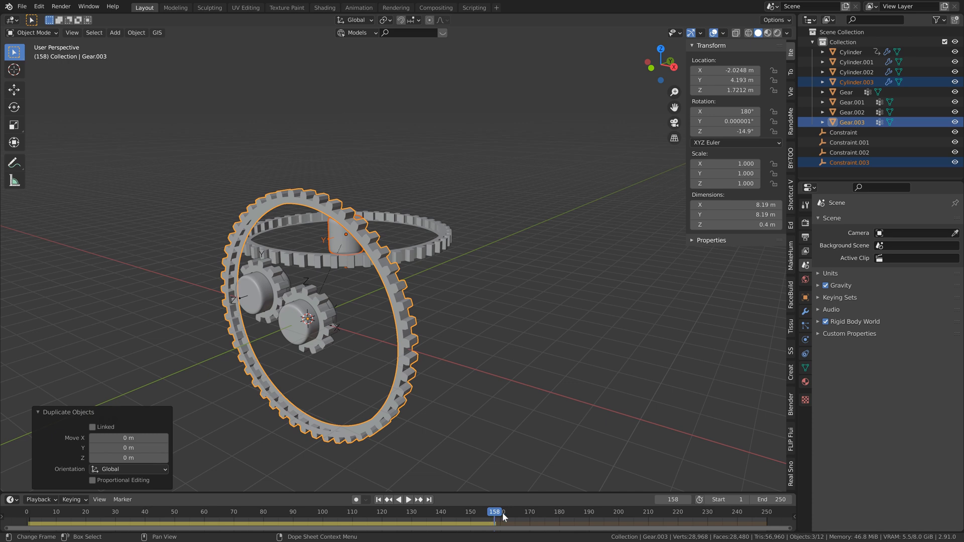
# Return to frame 1 and move the duplicated large gear set about 3.88 m along X.
pyautogui.click(379, 499)
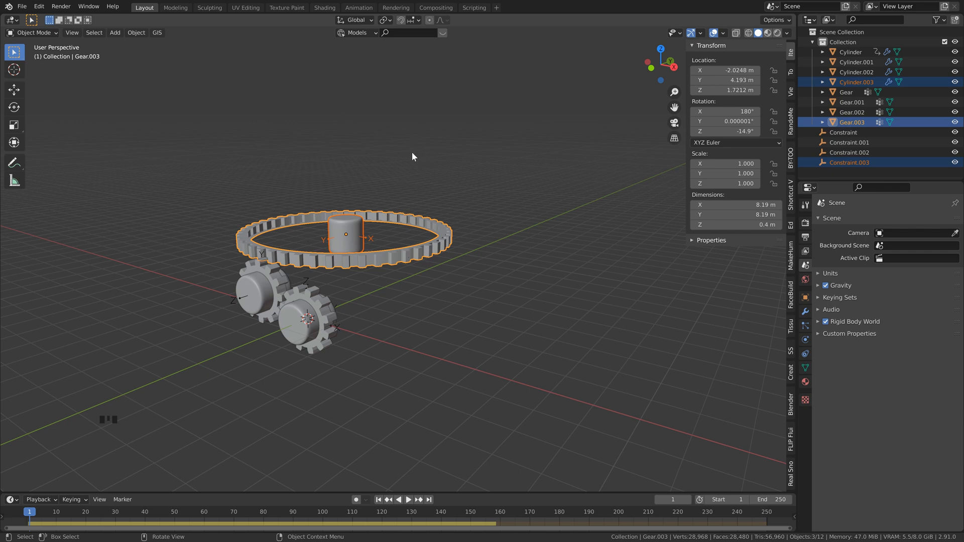
pyautogui.press('g')
pyautogui.press('x')
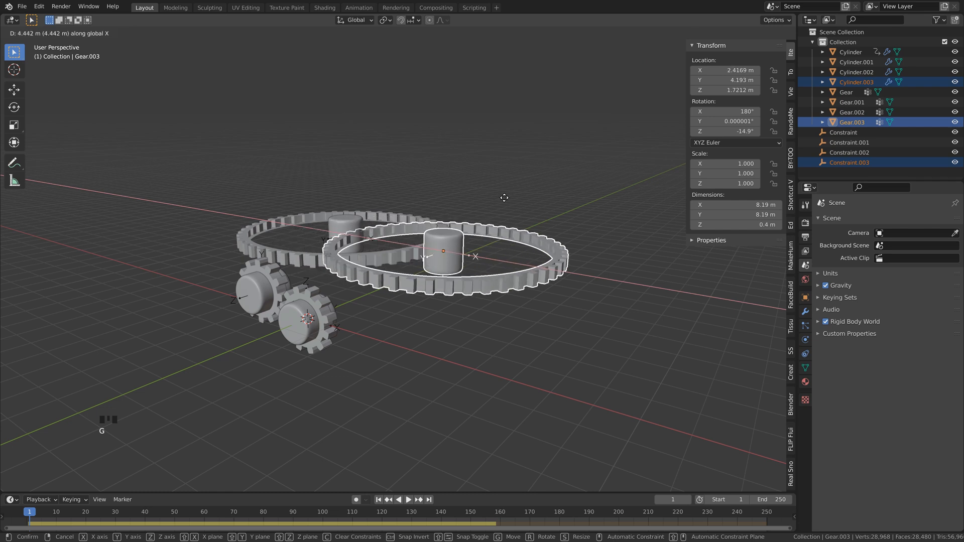
pyautogui.click(489, 198)
pyautogui.moveTo(490, 198); pyautogui.dragTo(435, 240, button='middle')
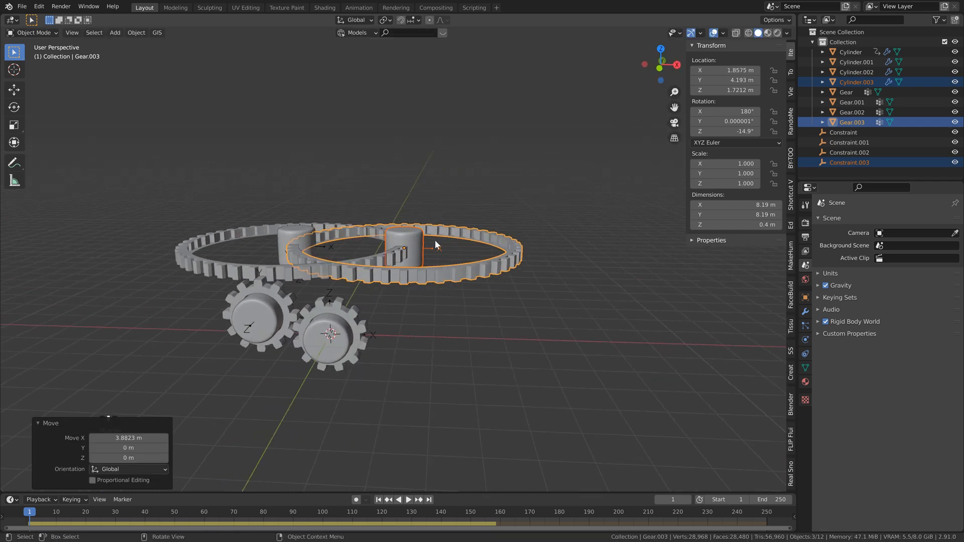
# Rotate the duplicated gear set 90° around Y and raise it about 4.02 m along Z.
pyautogui.write('ry')
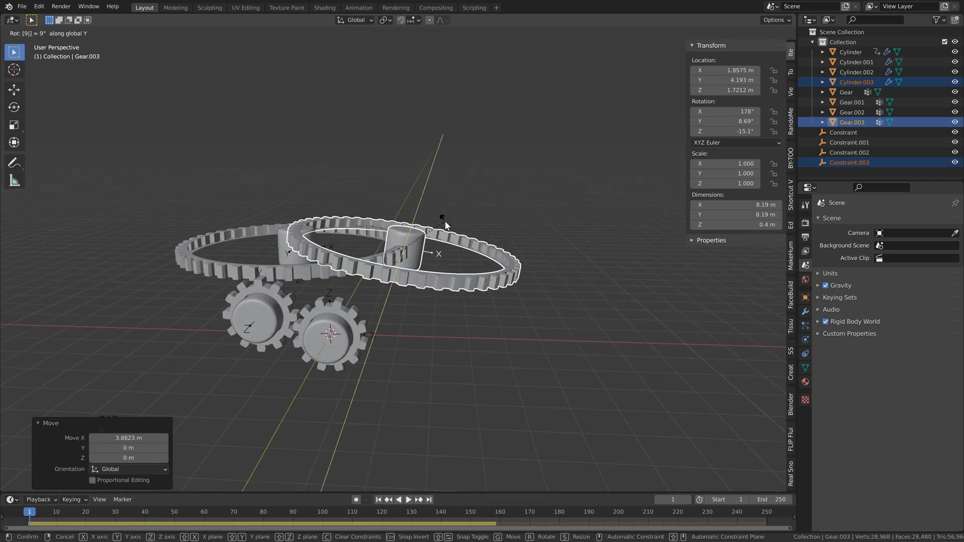
pyautogui.write('90')
pyautogui.press('Return')
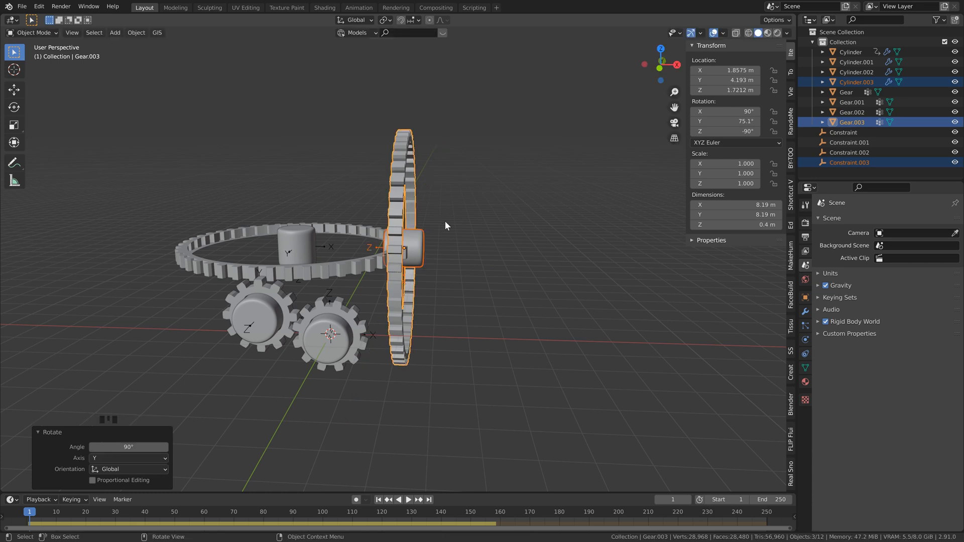
pyautogui.press('g')
pyautogui.press('z')
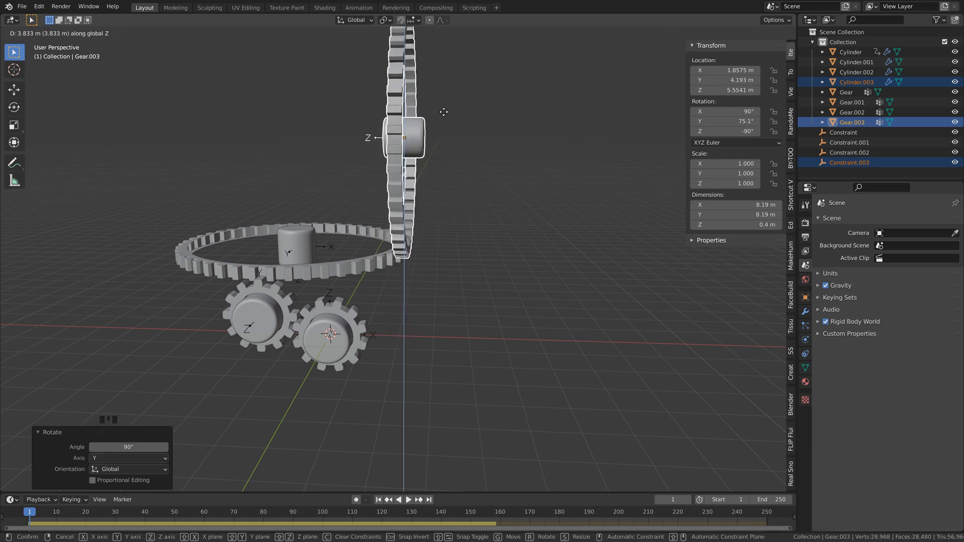
pyautogui.click(443, 105)
# Shift the upright gear set about 0.295 m along X, away from the horizontal gear, while checking their overlap from below.
pyautogui.press('KP_7')
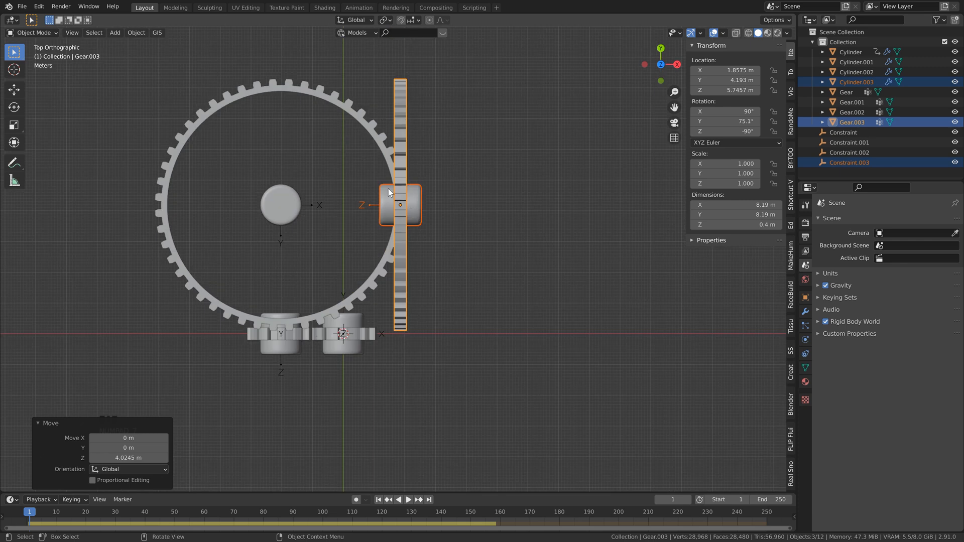
pyautogui.scroll(1, 399, 213)
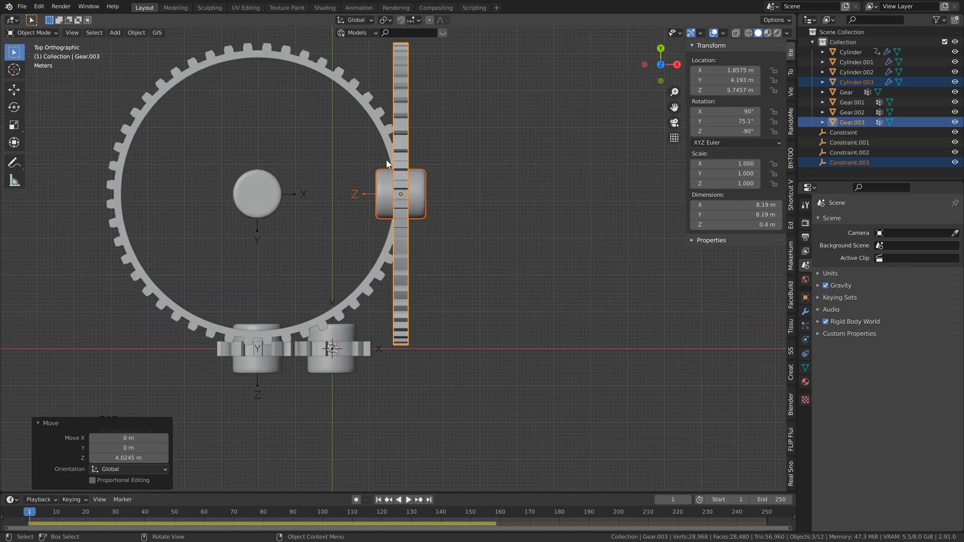
pyautogui.press('ctrl+KP_7')
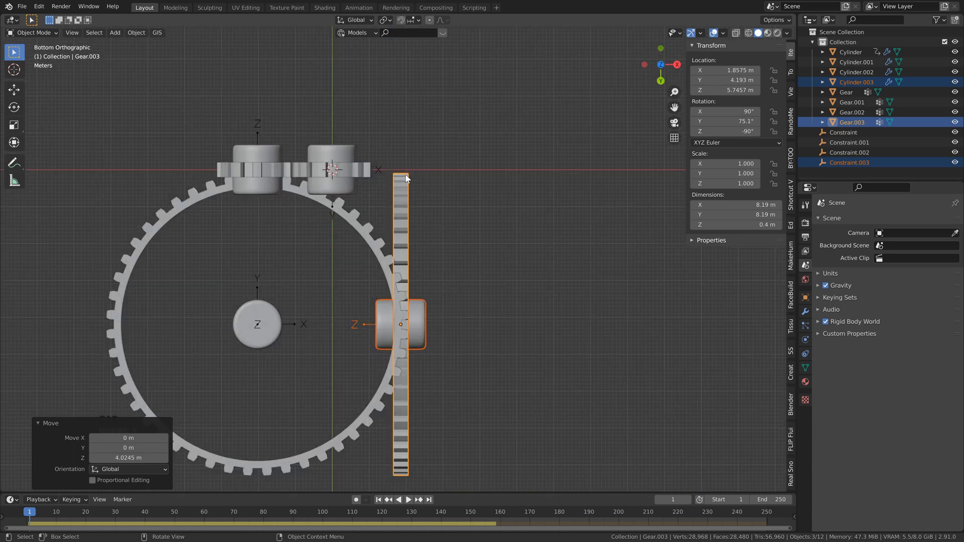
pyautogui.keyDown('shift'); pyautogui.moveTo(451, 266); pyautogui.dragTo(433, 123, button='middle'); pyautogui.keyUp('shift')
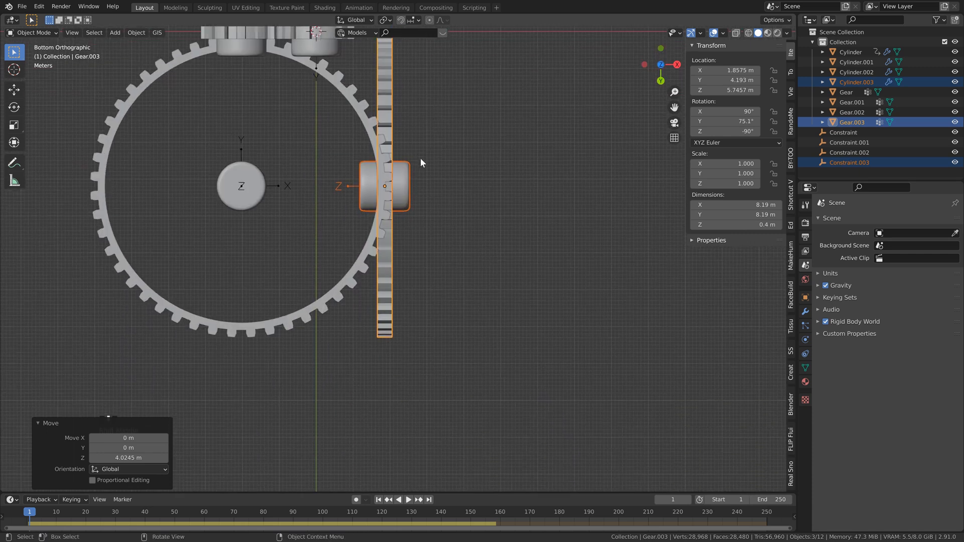
pyautogui.scroll(2, 385, 185)
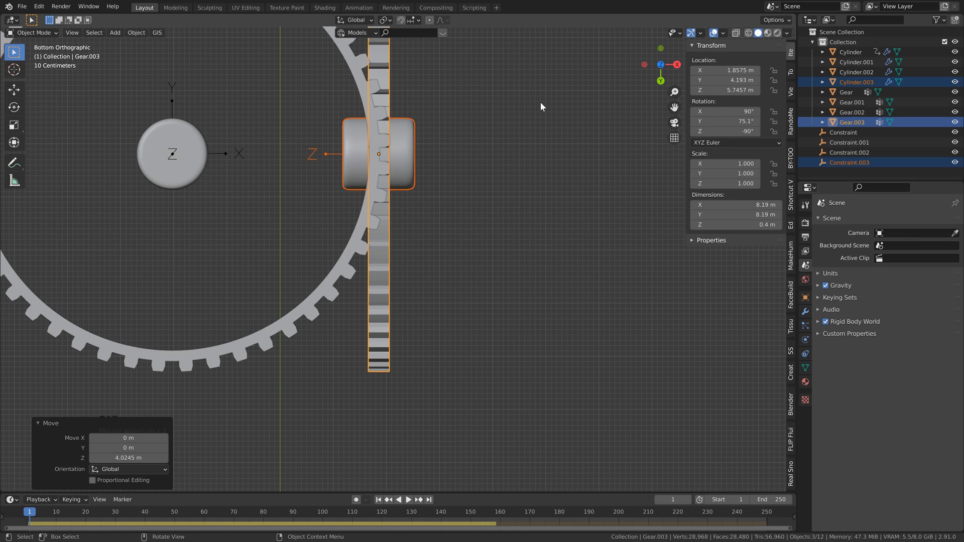
pyautogui.scroll(-2, 479, 116)
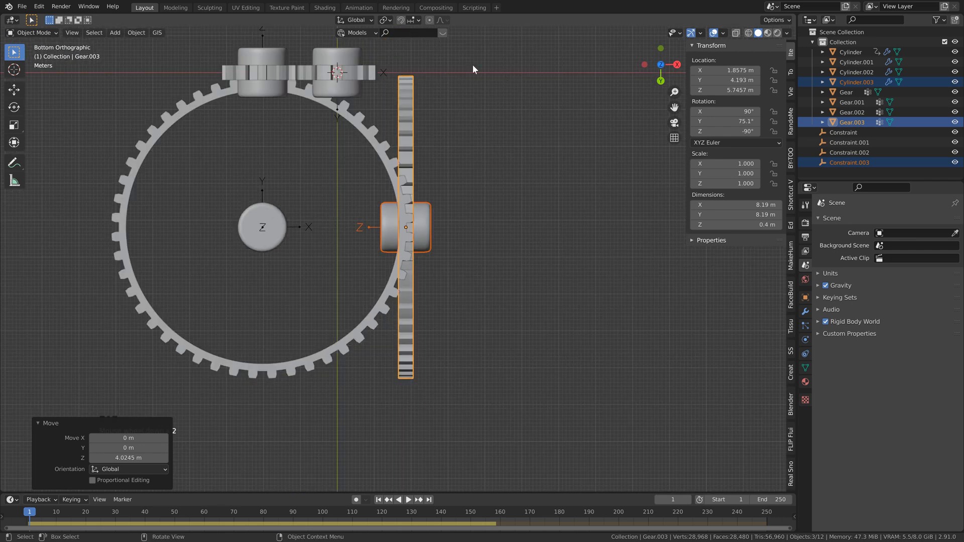
pyautogui.scroll(2, 423, 171)
pyautogui.press('g')
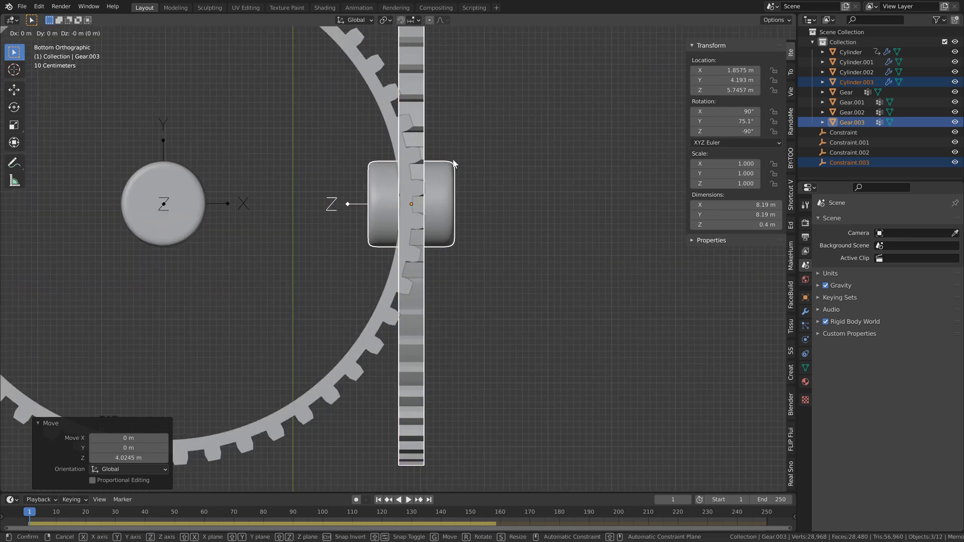
pyautogui.press('x')
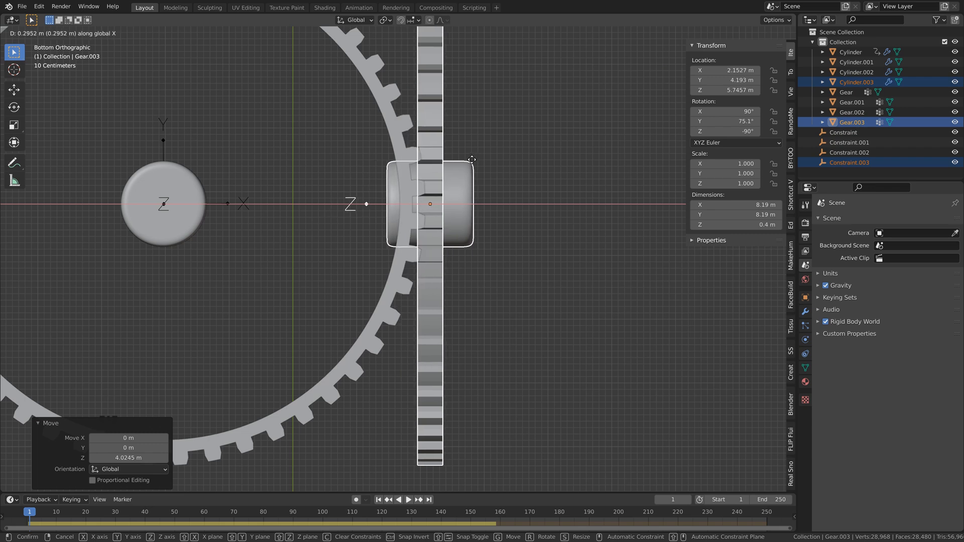
pyautogui.click(472, 159)
# Rotate the upright gear set about -3.67° around X to align its teeth with the horizontal gear, and adjust its height along Z.
pyautogui.moveTo(472, 159); pyautogui.dragTo(405, 239, button='middle')
pyautogui.moveTo(455, 159); pyautogui.dragTo(412, 152, button='middle')
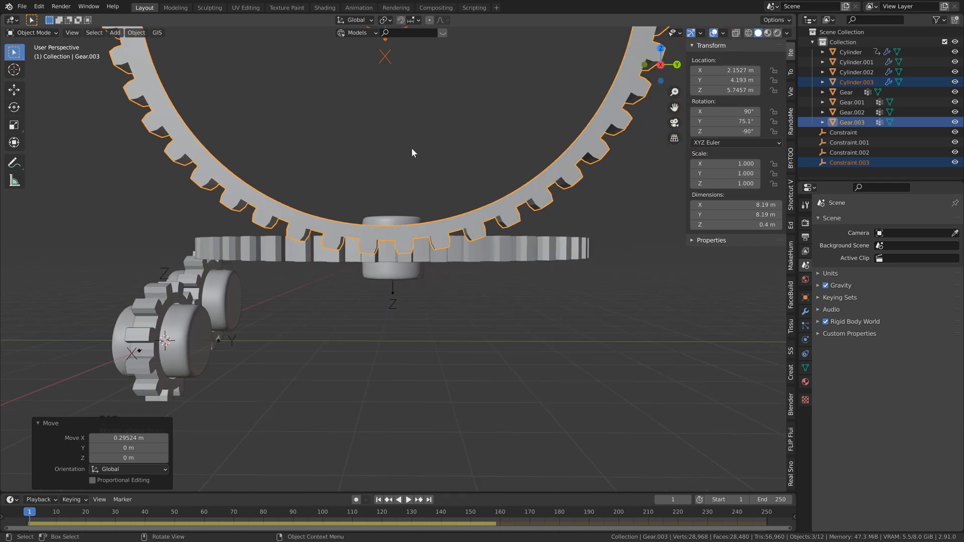
pyautogui.press('r')
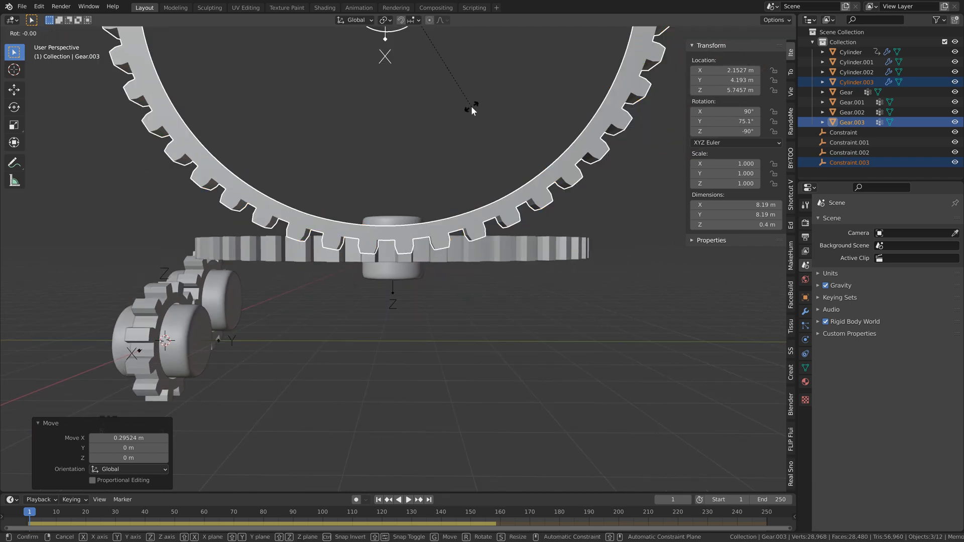
pyautogui.press('x')
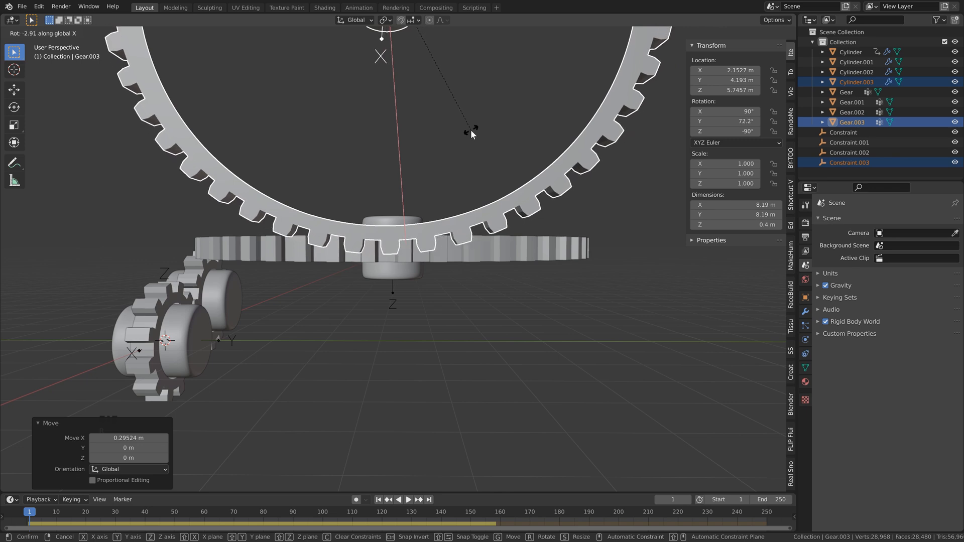
pyautogui.click(412, 255)
pyautogui.scroll(3, 408, 250)
pyautogui.moveTo(408, 250); pyautogui.dragTo(522, 255, button='middle')
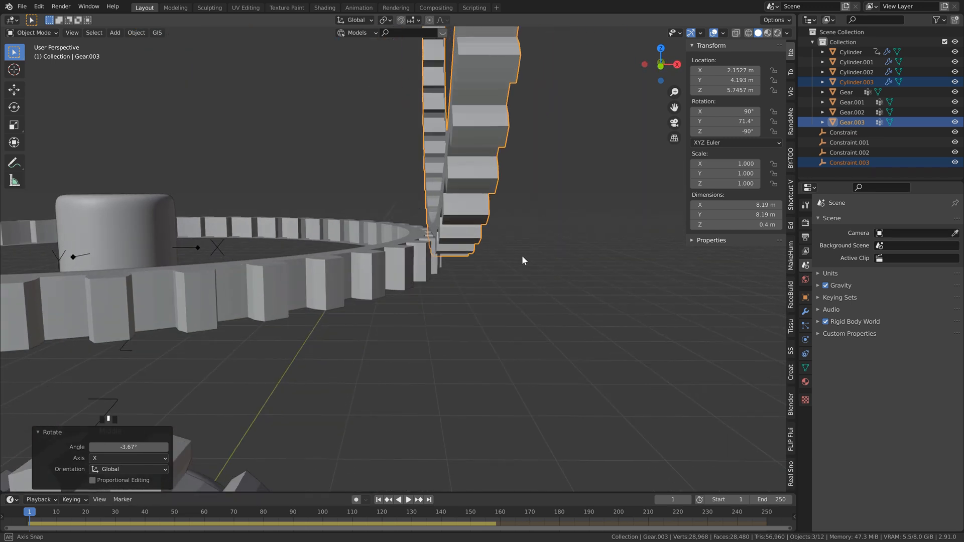
pyautogui.press('g')
pyautogui.press('z')
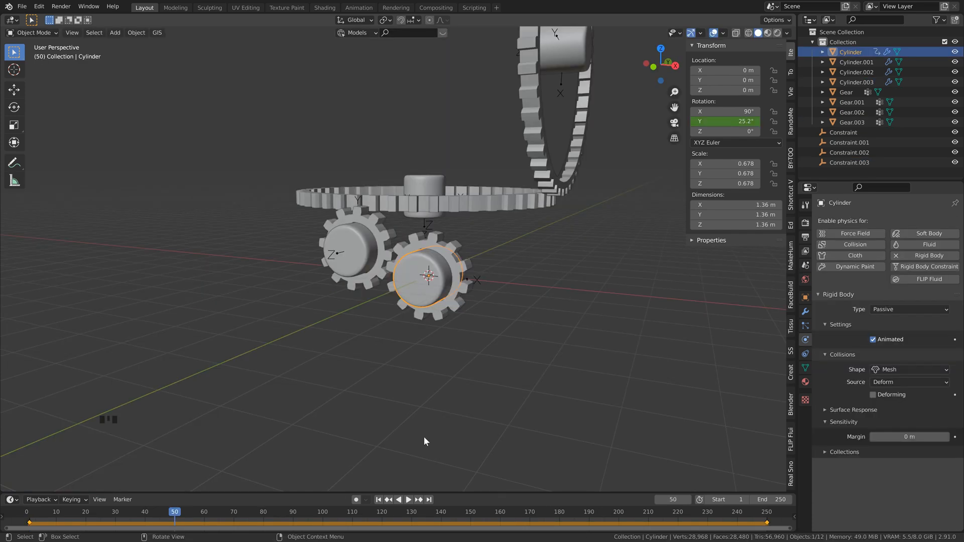
# Return to frame 1 and set the driving cylinder's keyframe interpolation to Linear.
pyautogui.click(379, 500)
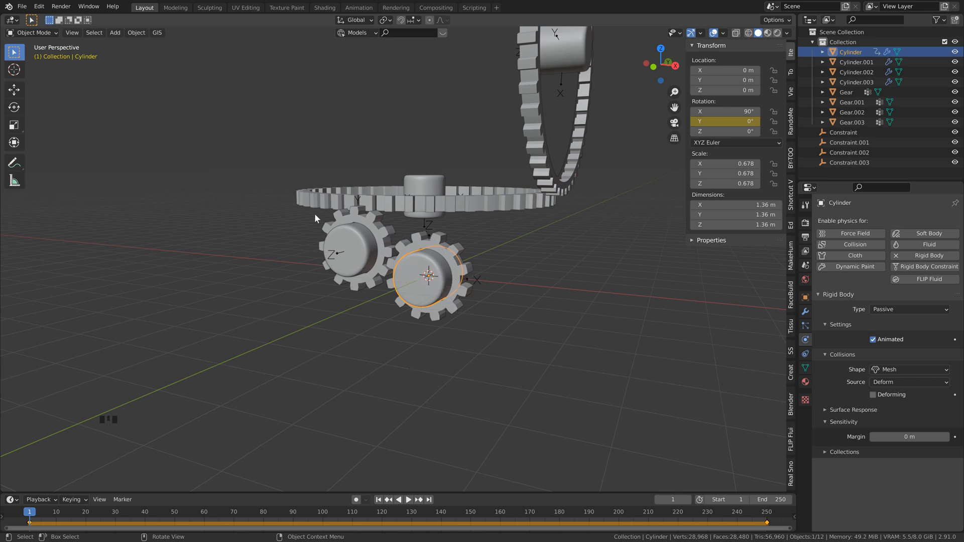
pyautogui.click(11, 20)
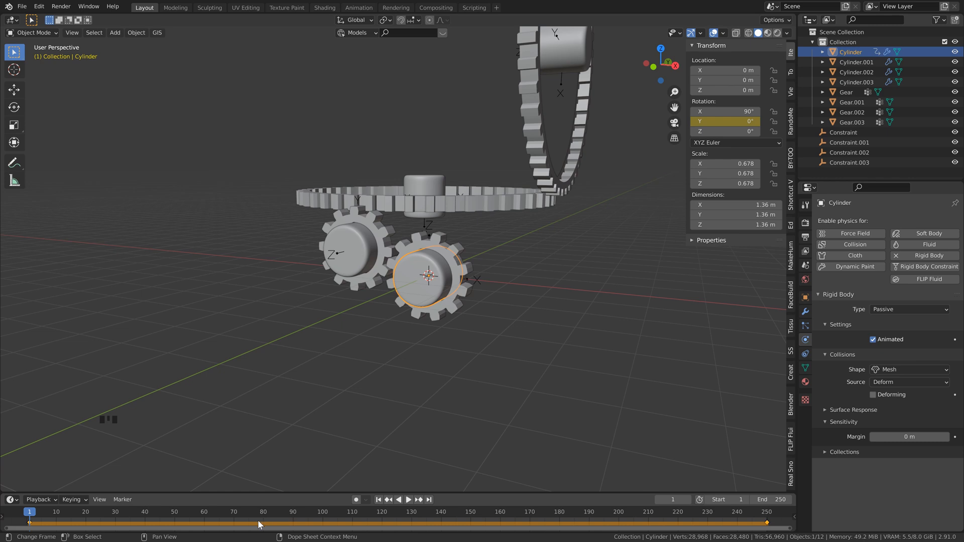
pyautogui.press('t')
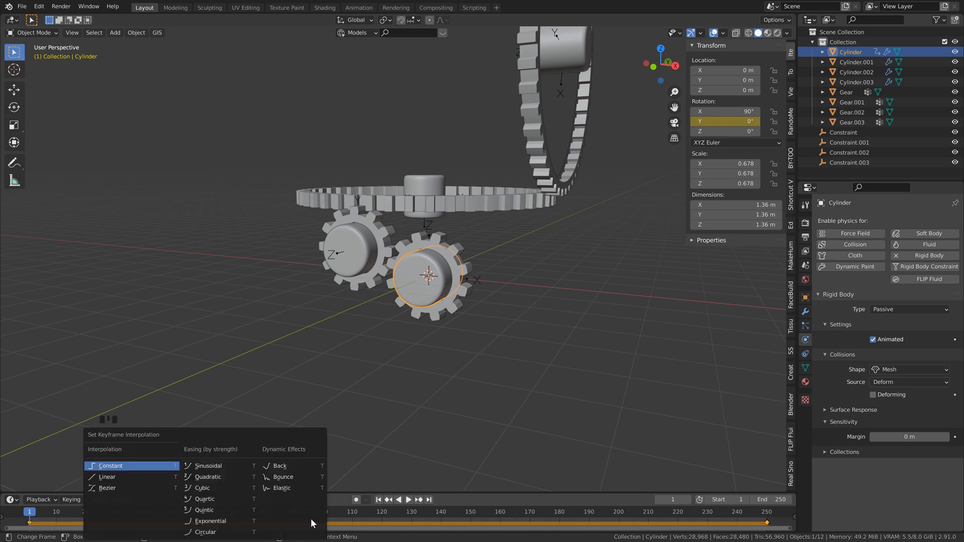
pyautogui.click(110, 478)
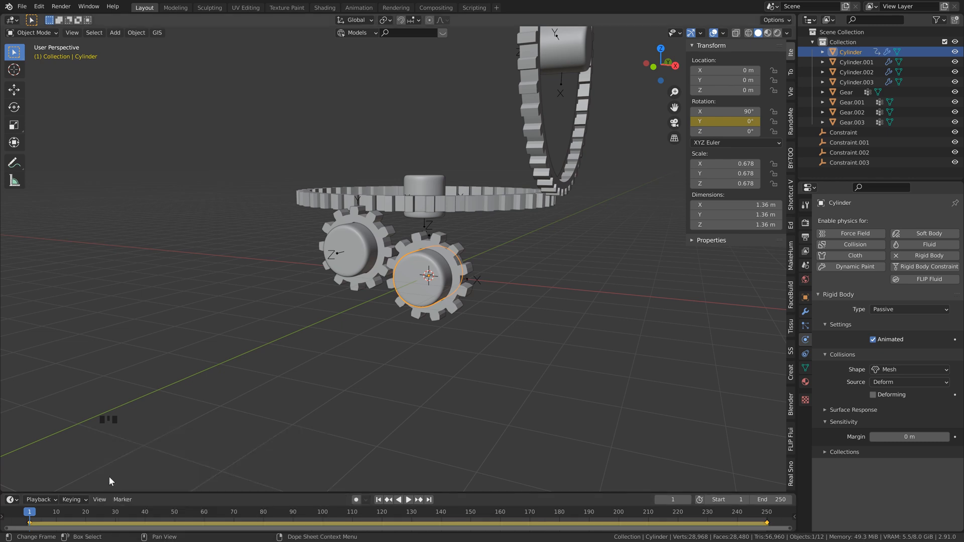
# Inspect the driving cylinder's animation curve in the Graph Editor with Normalize enabled, and return to the 3D Viewport.
pyautogui.click(15, 18)
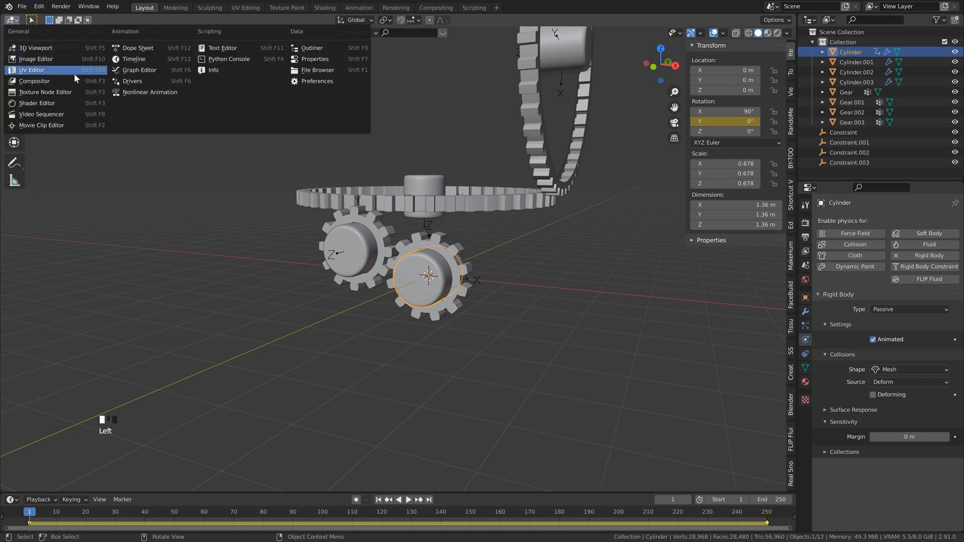
pyautogui.click(121, 72)
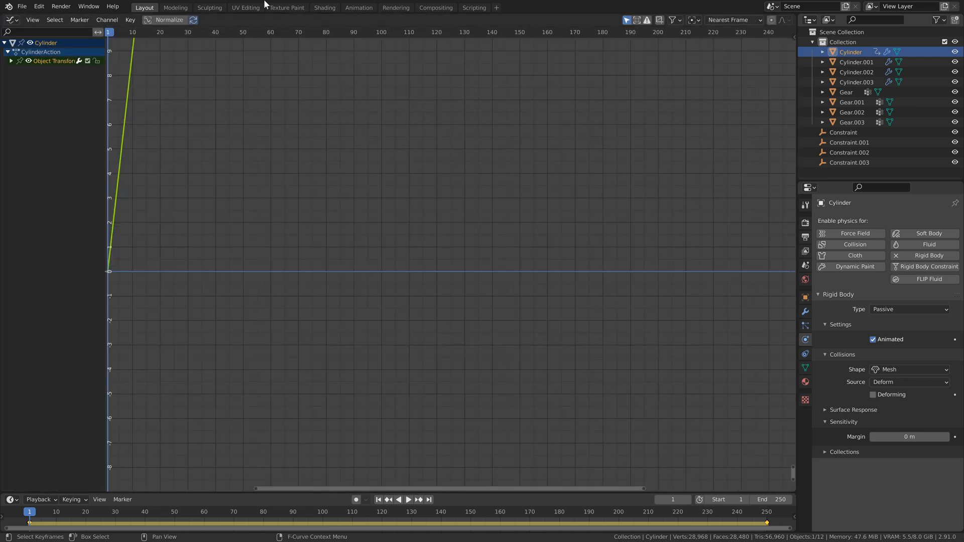
pyautogui.click(169, 22)
pyautogui.press('Home')
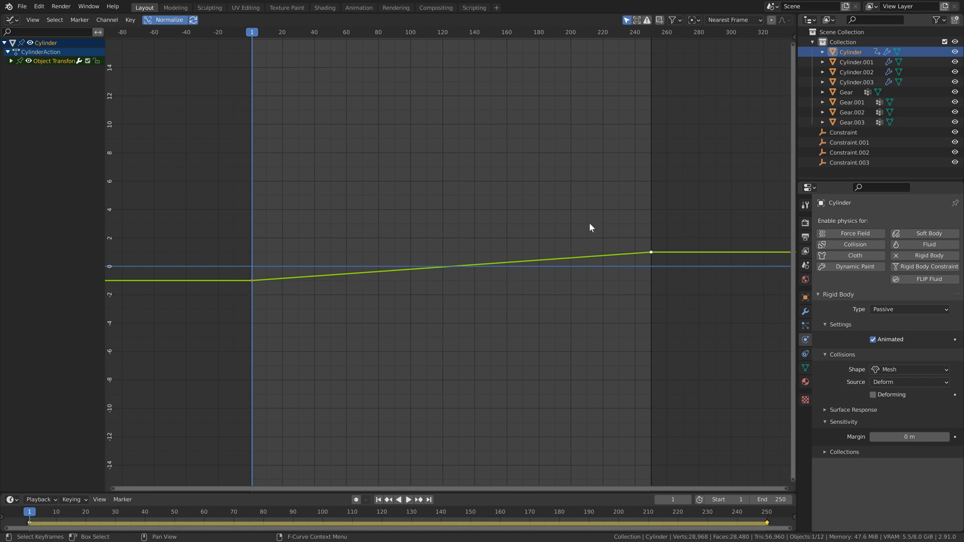
pyautogui.click(11, 20)
pyautogui.click(23, 50)
# Save the gears file and play the simulation, stopping it to view the whole gear train.
pyautogui.hotkey('ctrl', 's')
pyautogui.press('space')
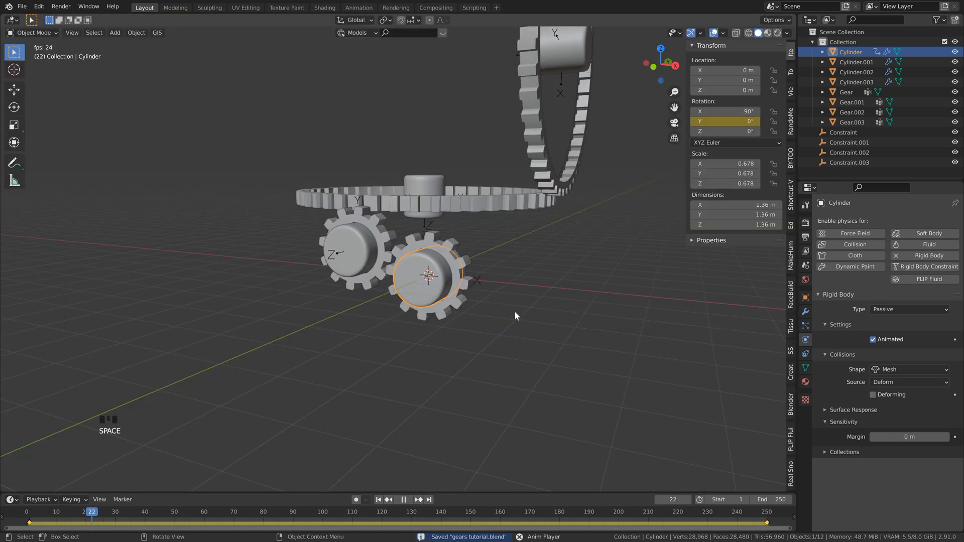
pyautogui.press('Escape')
pyautogui.moveTo(544, 283); pyautogui.dragTo(429, 274, button='middle')
pyautogui.scroll(-1, 430, 276)
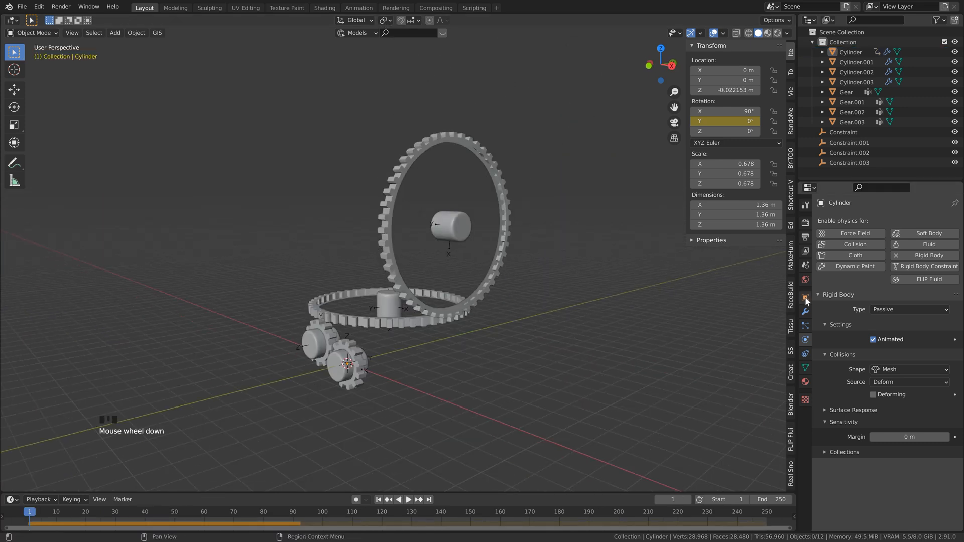
# Bake the scene's Rigid Body World cache for frames 1 to 250.
pyautogui.click(805, 265)
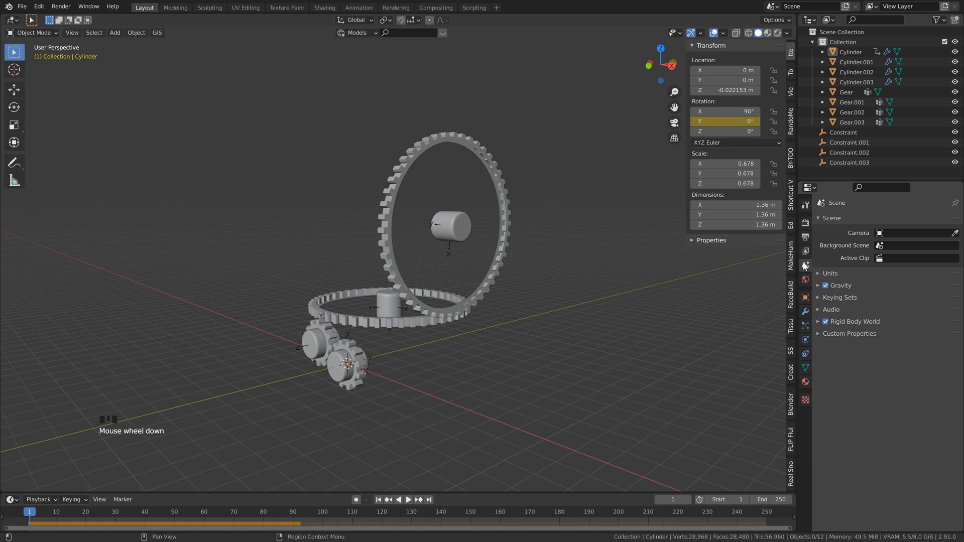
pyautogui.click(838, 321)
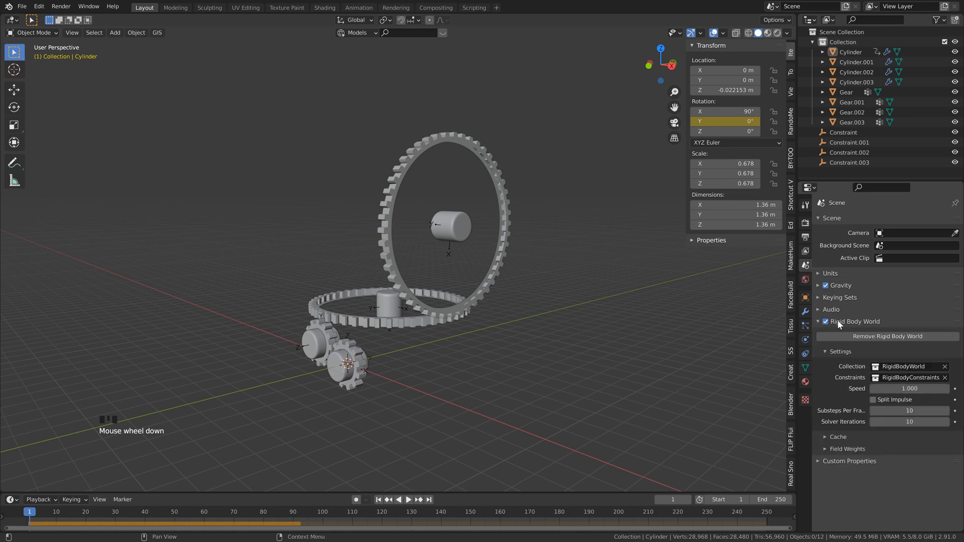
pyautogui.click(826, 435)
pyautogui.click(888, 492)
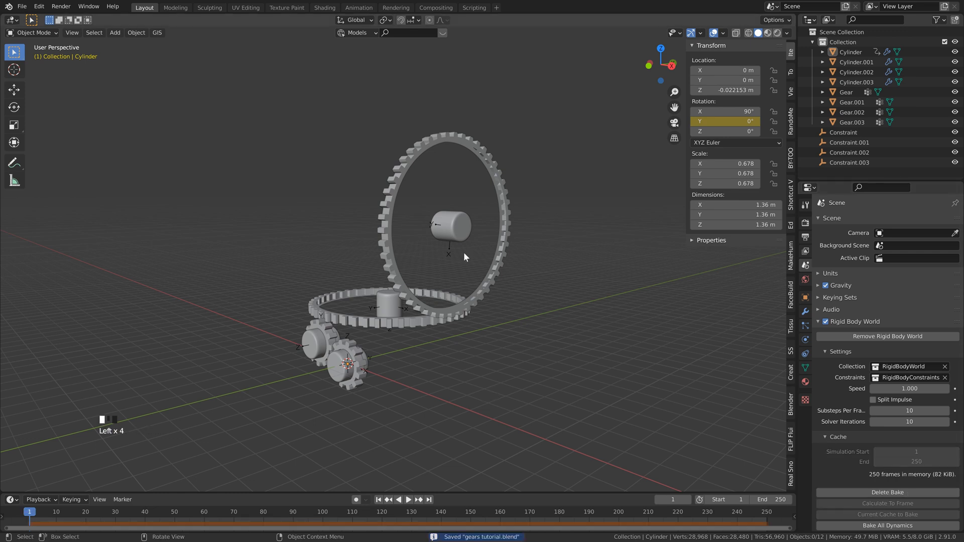
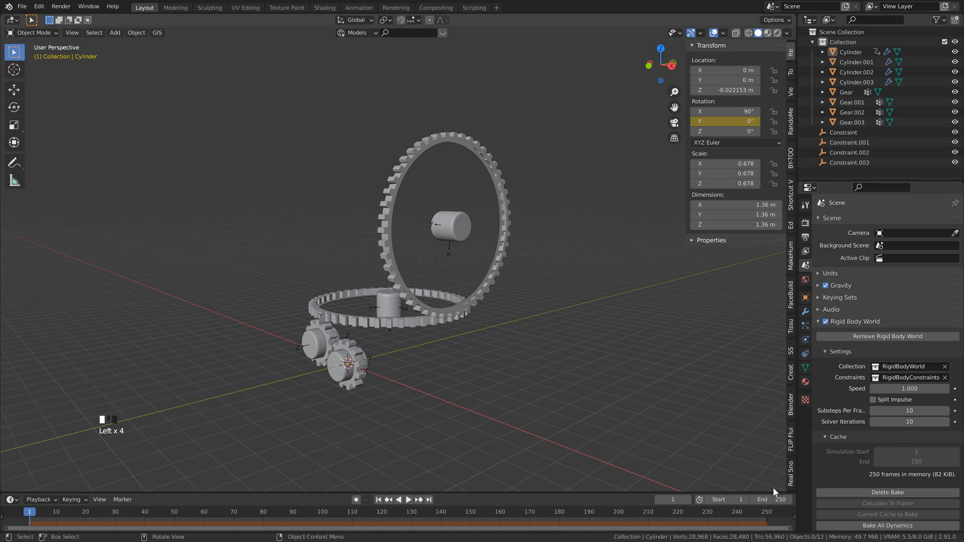
# Play the baked gear simulation, stop it, and return to frame 1.
pyautogui.click(408, 500)
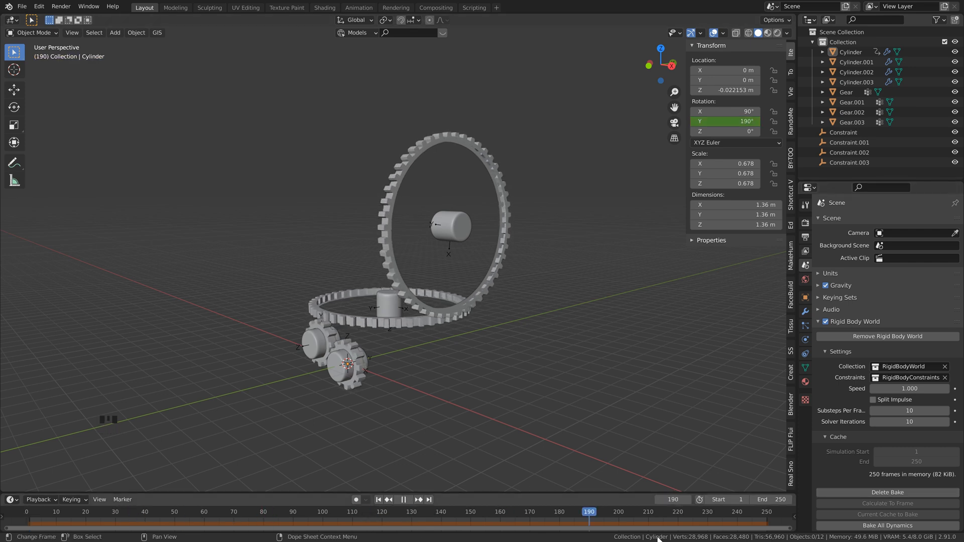
pyautogui.press('space')
pyautogui.moveTo(70, 519); pyautogui.dragTo(29, 518)
# Replay the baked simulation from a closer view, pausing at frame 56 to inspect how the two large gears mesh.
pyautogui.scroll(2, 477, 303)
pyautogui.keyDown('shift'); pyautogui.moveTo(477, 302); pyautogui.dragTo(474, 268, button='middle'); pyautogui.keyUp('shift')
pyautogui.moveTo(409, 225); pyautogui.dragTo(454, 231, button='middle')
pyautogui.press('space')
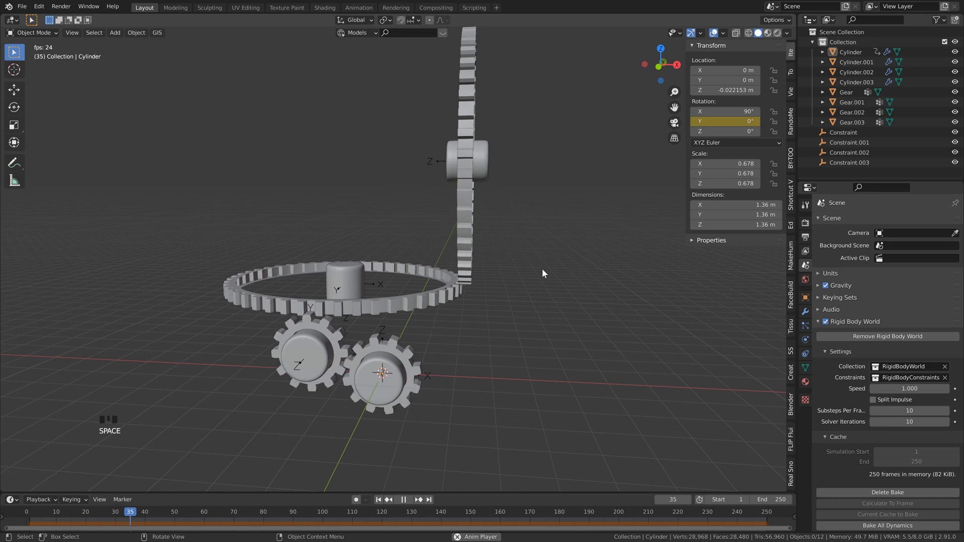
pyautogui.press('space')
pyautogui.moveTo(541, 268); pyautogui.dragTo(472, 301, button='middle')
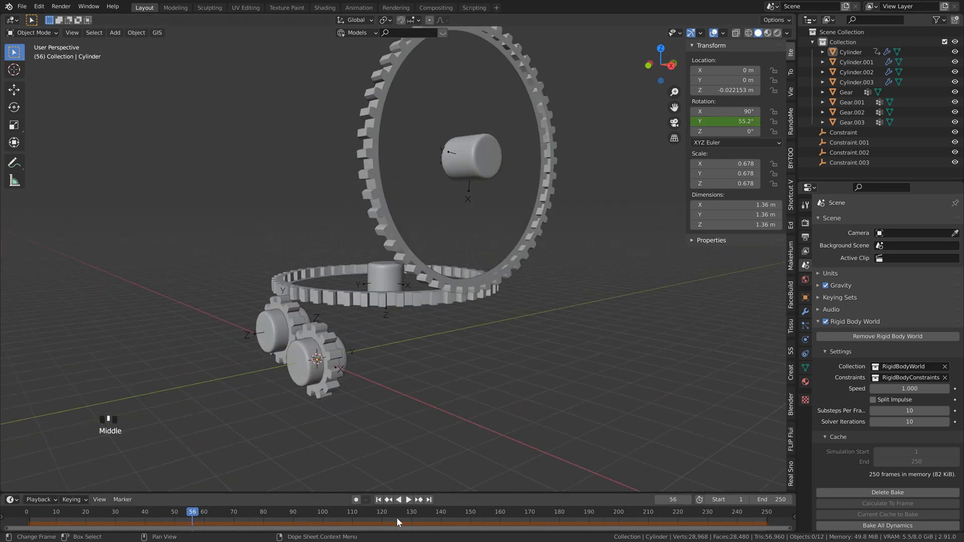
# Return the timeline to frame 1 and save the gears file.
pyautogui.click(380, 502)
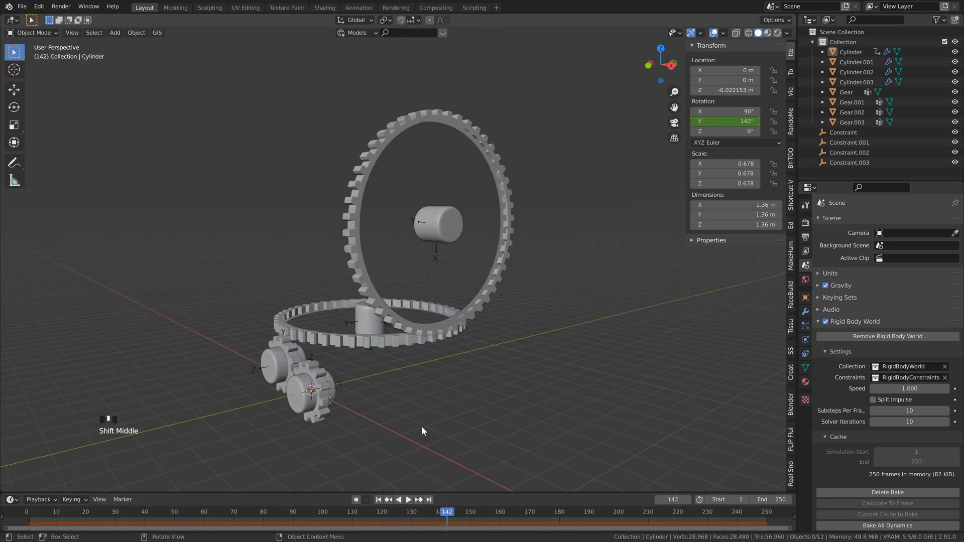
pyautogui.click(377, 501)
pyautogui.hotkey('ctrl', 's')
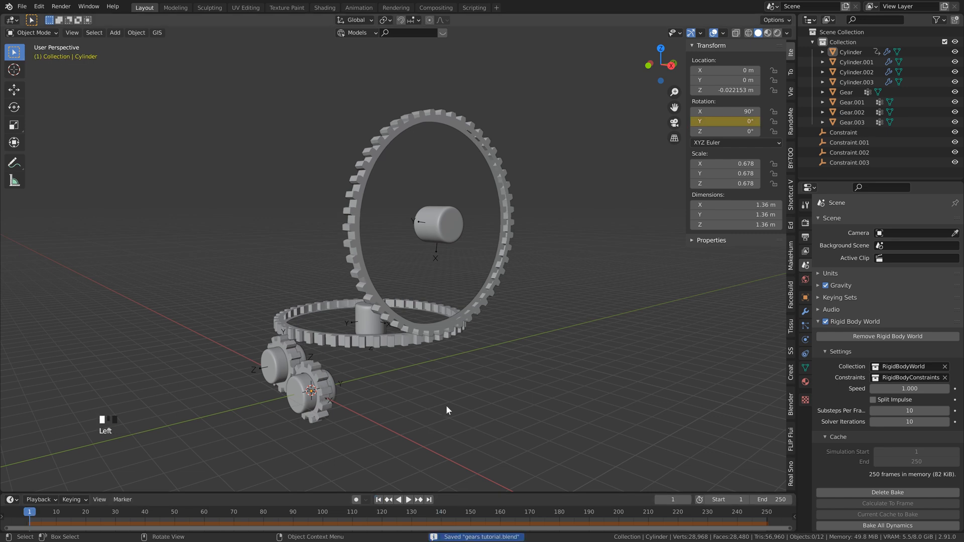
# Flatten the cylinder at the centre of the large horizontal gear by scaling it to about 0.237 along global Z.
pyautogui.keyDown('shift'); pyautogui.moveTo(381, 348); pyautogui.dragTo(484, 351, button='middle'); pyautogui.keyUp('shift')
pyautogui.moveTo(450, 343); pyautogui.dragTo(413, 275, button='middle')
pyautogui.click(409, 295)
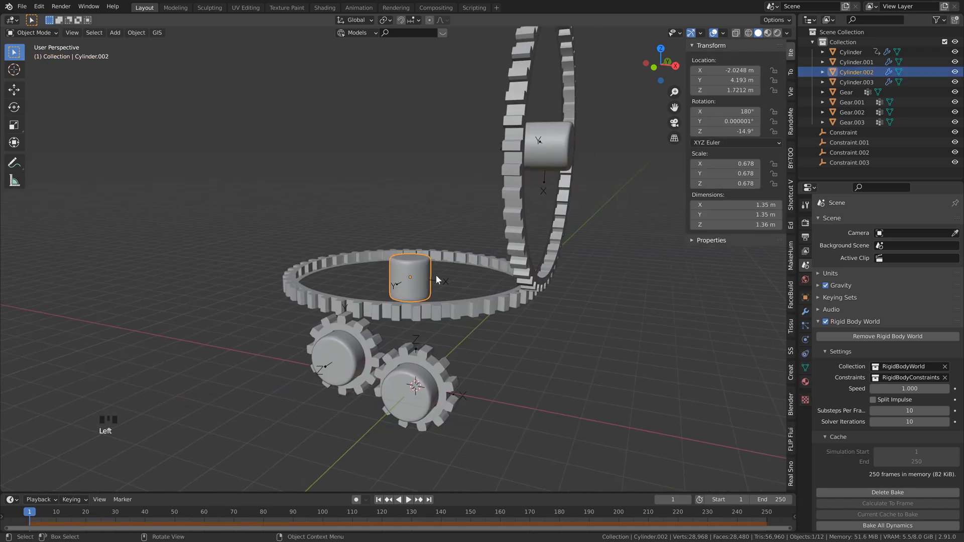
pyautogui.scroll(-2, 435, 212)
pyautogui.press('s')
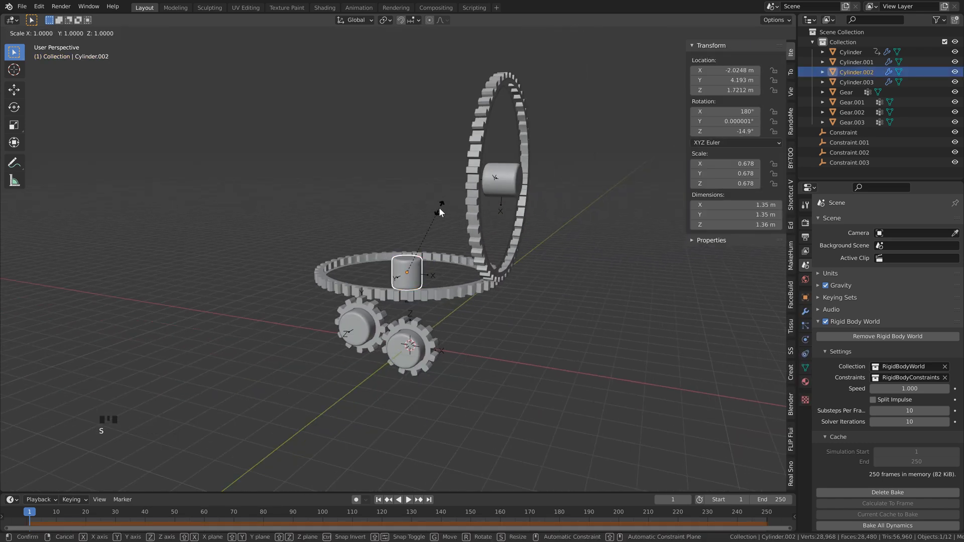
pyautogui.press('z')
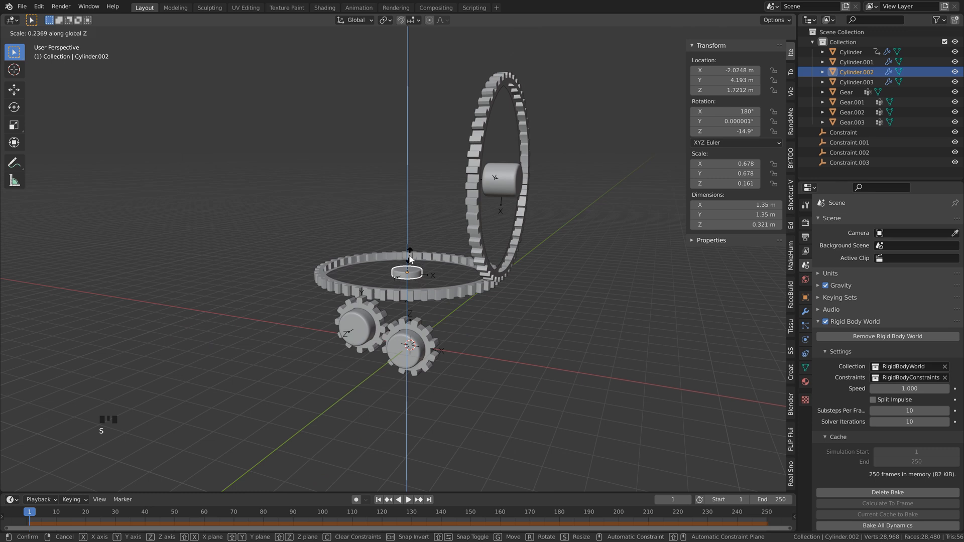
pyautogui.click(409, 259)
pyautogui.scroll(2, 411, 266)
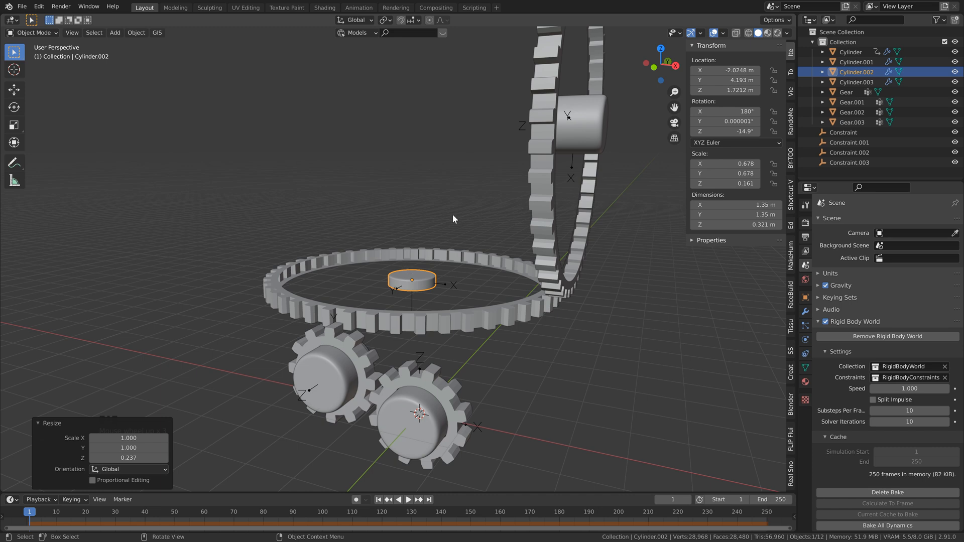
# Add a mesh circle and raise it about 2.77 m along global Z.
pyautogui.hotkey('shift', 'a')
pyautogui.moveTo(453, 215)
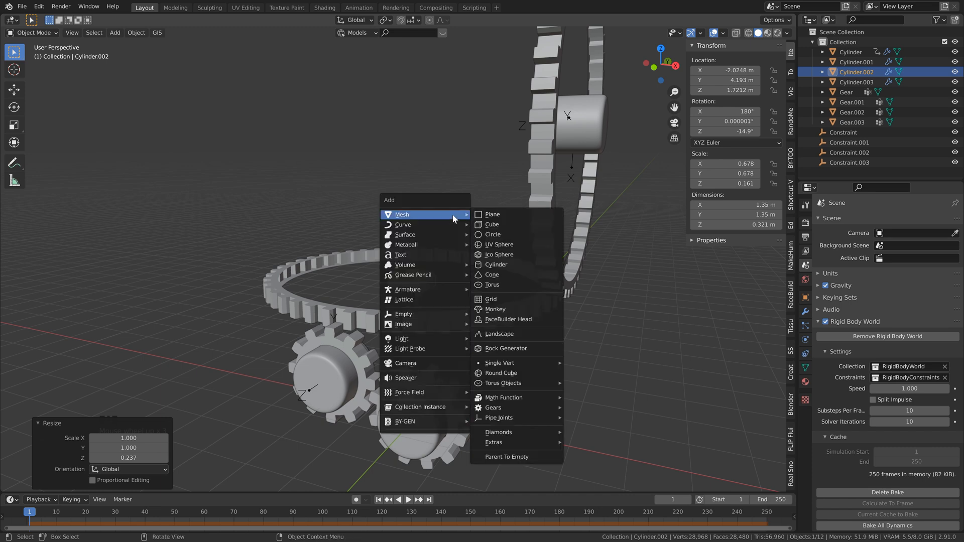
pyautogui.click(497, 233)
pyautogui.press('g')
pyautogui.press('z')
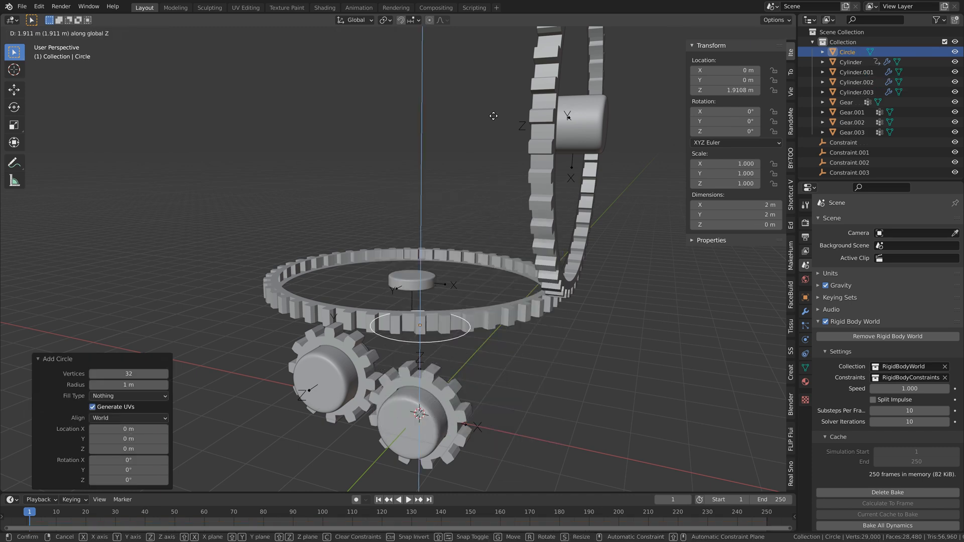
pyautogui.click(360, 246)
# Centre the circle over the large horizontal gear in top view and scale it to about 7.5 m across.
pyautogui.press('KP_7')
pyautogui.scroll(-1, 431, 226)
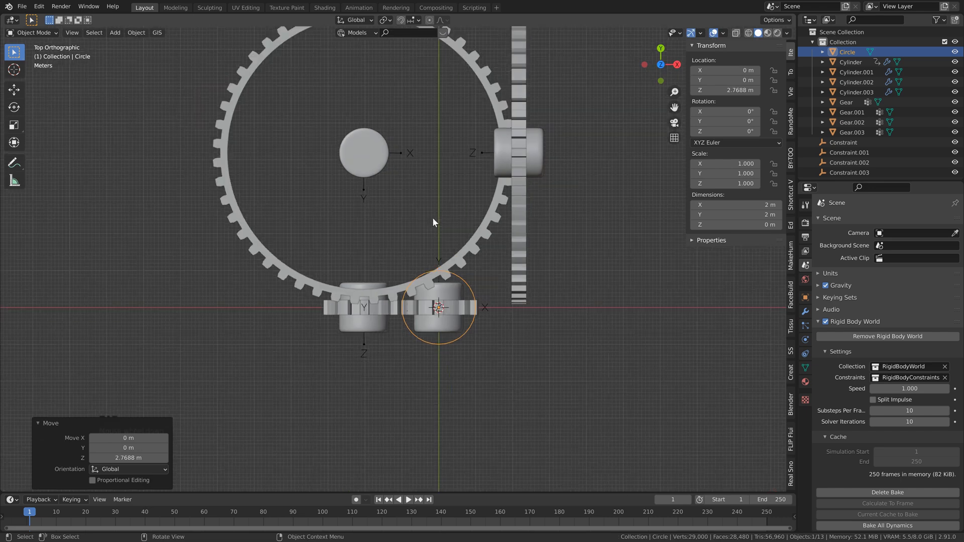
pyautogui.keyDown('shift'); pyautogui.moveTo(433, 218); pyautogui.dragTo(457, 249, button='middle'); pyautogui.keyUp('shift')
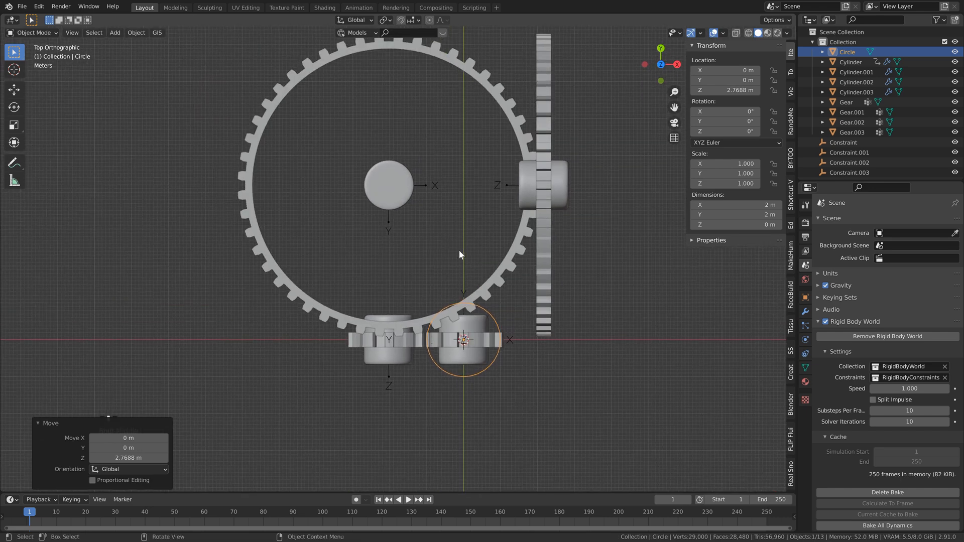
pyautogui.press('g')
pyautogui.hotkey('shift', 'z')
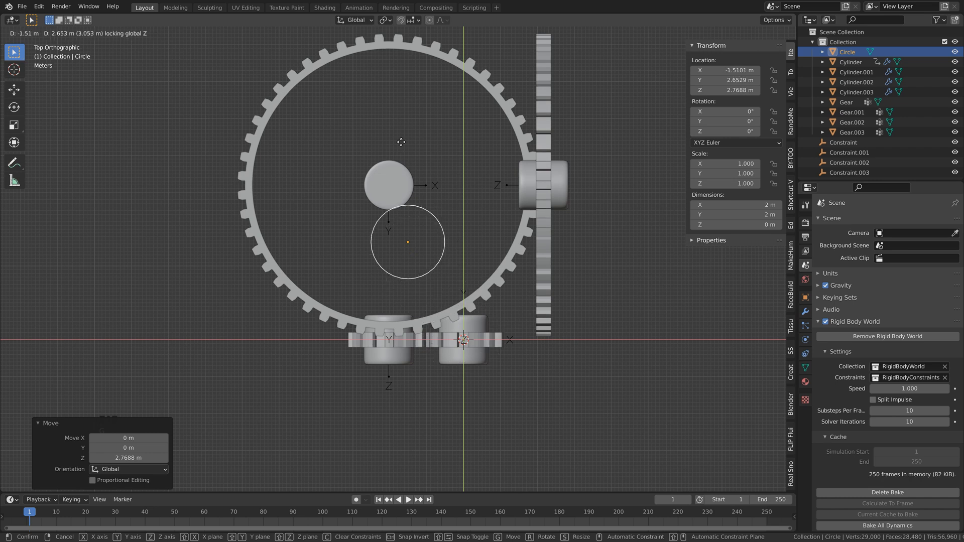
pyautogui.click(382, 96)
pyautogui.press('s')
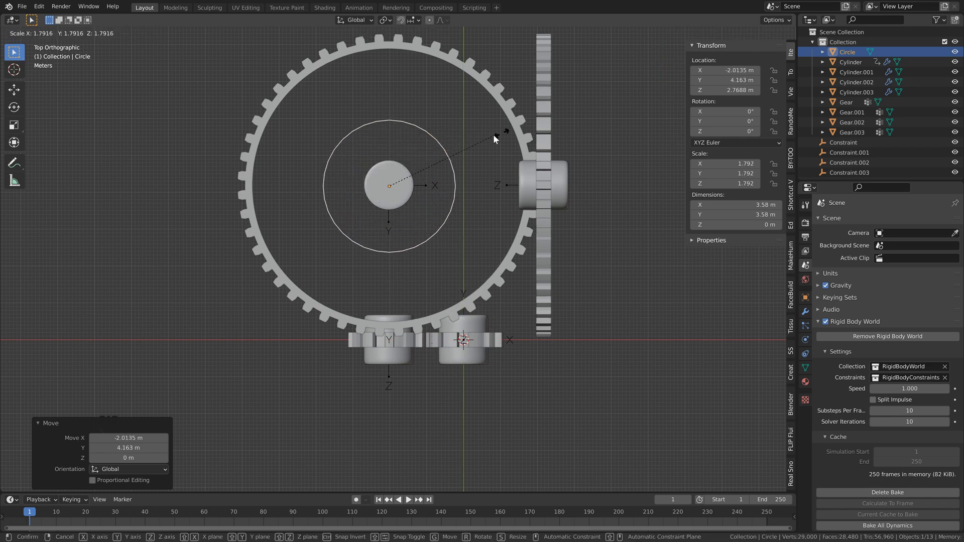
pyautogui.click(625, 122)
# Lower the circle along Z into the horizontal gear's ring, to a height of about 1.71 m.
pyautogui.moveTo(624, 122); pyautogui.dragTo(426, 247, button='middle')
pyautogui.press('g')
pyautogui.press('z')
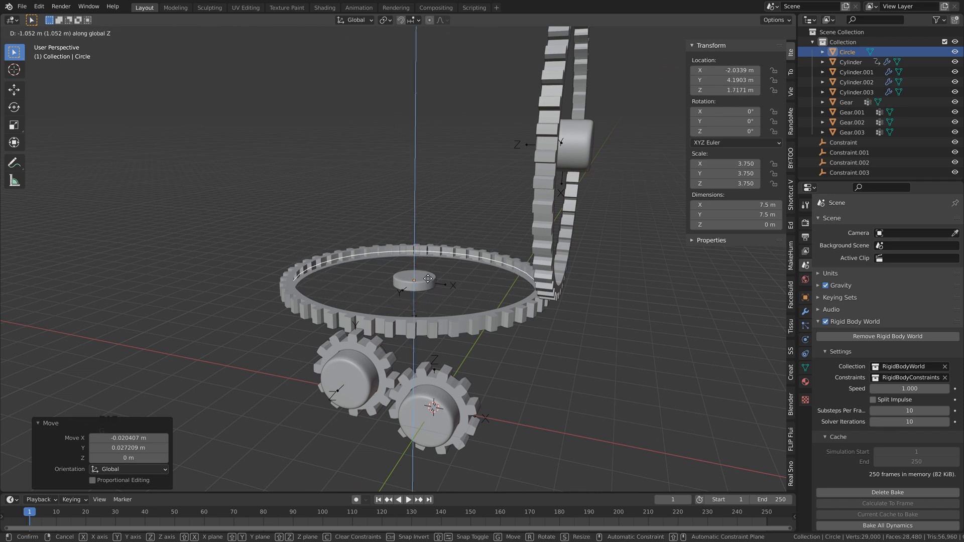
pyautogui.click(428, 280)
# Fill the circle with a face, inset it repeatedly toward the centre, and save the file.
pyautogui.press('Tab')
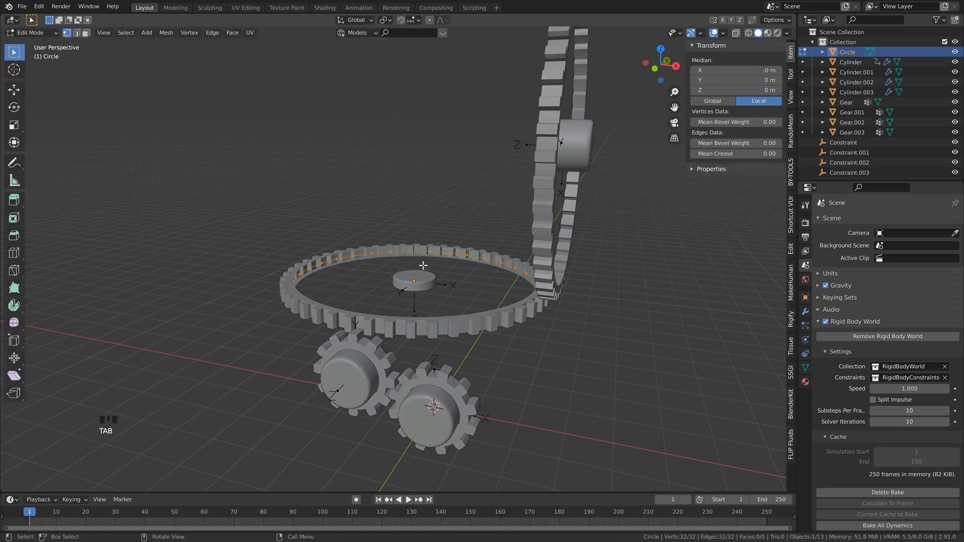
pyautogui.press('f')
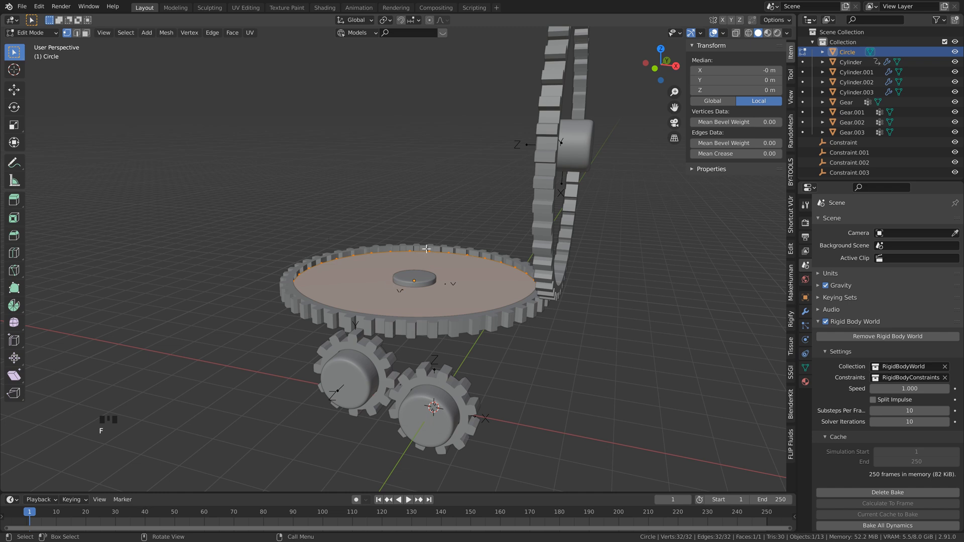
pyautogui.press('i')
pyautogui.click(491, 185)
pyautogui.click(488, 189)
pyautogui.press('i')
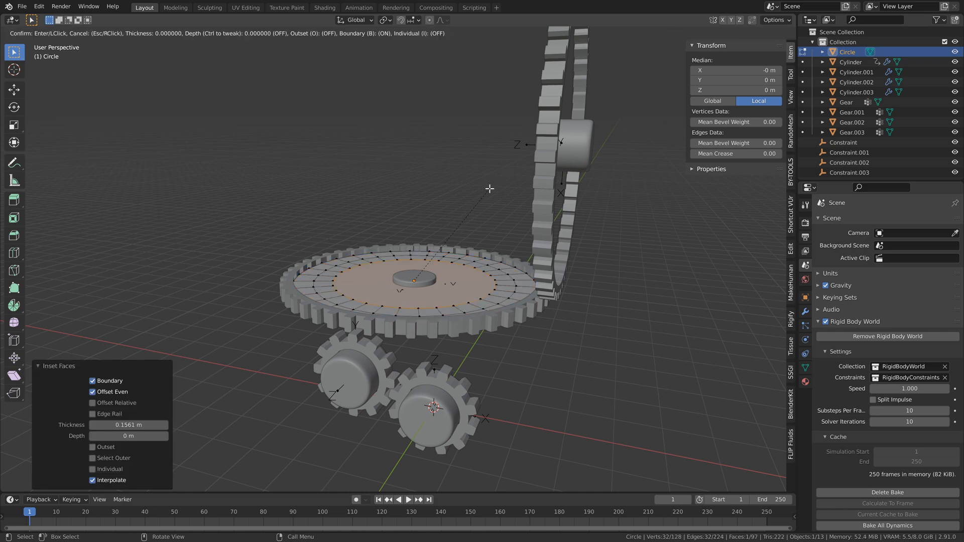
pyautogui.click(474, 202)
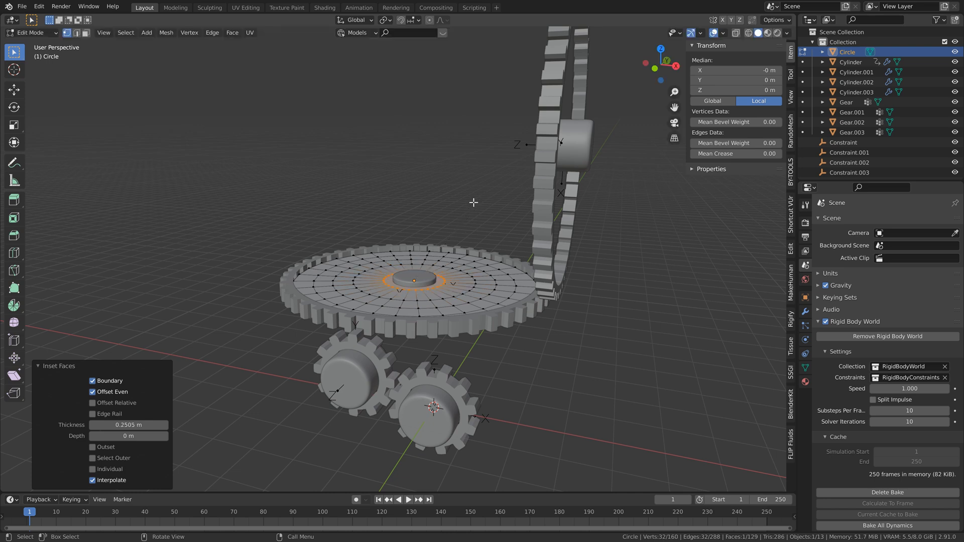
pyautogui.press('Tab')
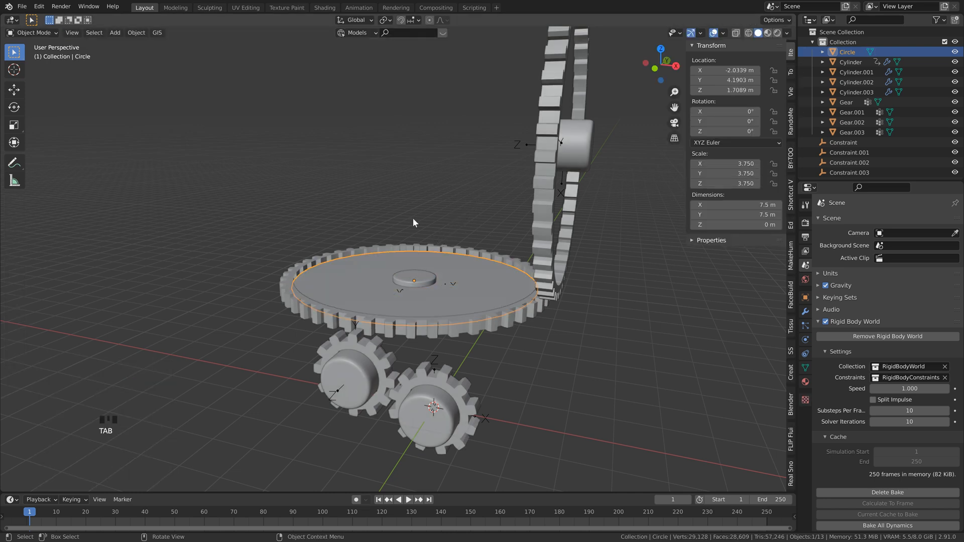
pyautogui.scroll(-1, 408, 254)
pyautogui.hotkey('ctrl', 's')
# Duplicate the horizontal gear with its disc, centre cylinder and constraint, placing the copy about 2.25 m higher along Z.
pyautogui.moveTo(408, 256); pyautogui.dragTo(343, 291, button='middle')
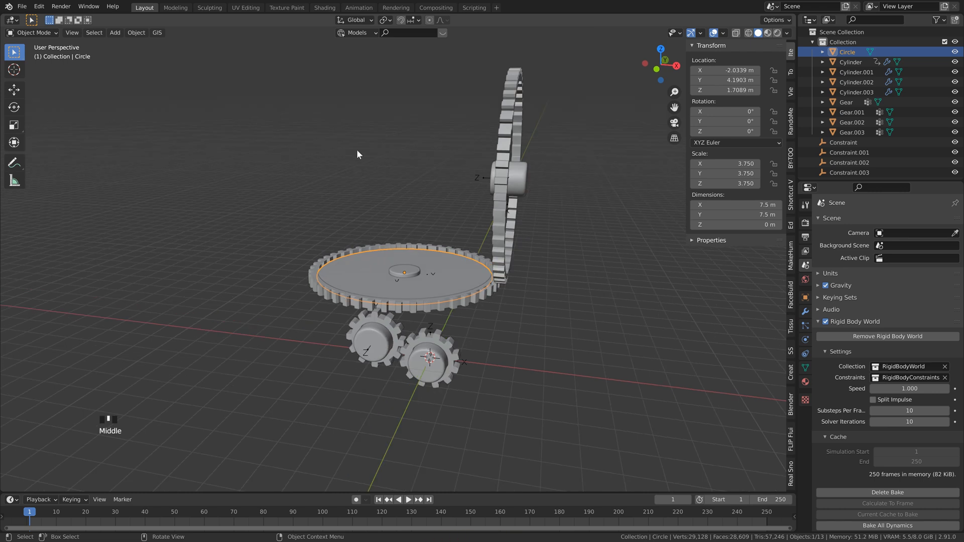
pyautogui.moveTo(360, 228); pyautogui.dragTo(383, 231, button='middle')
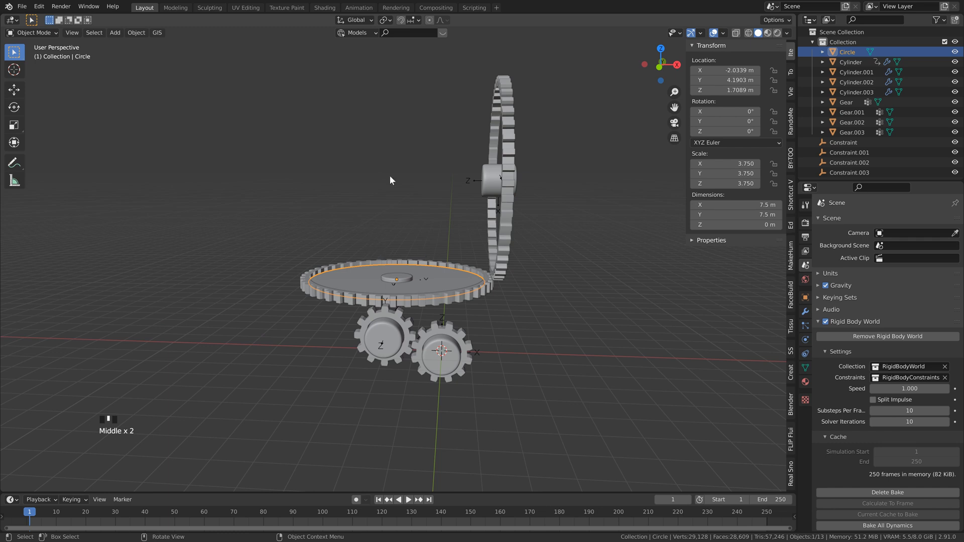
pyautogui.moveTo(345, 215); pyautogui.dragTo(425, 285)
pyautogui.moveTo(430, 228); pyautogui.dragTo(415, 226, button='middle')
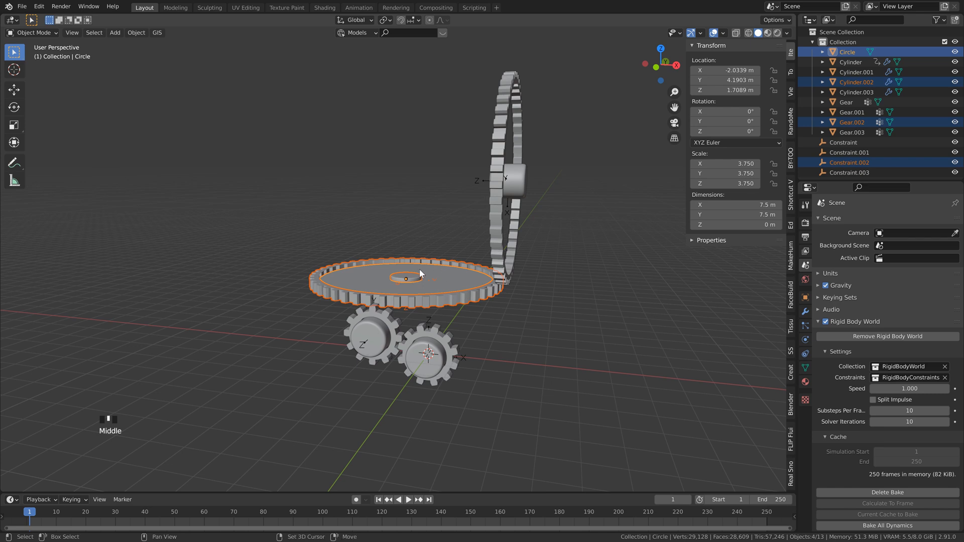
pyautogui.hotkey('shift', 'd')
pyautogui.press('z')
pyautogui.click(425, 216)
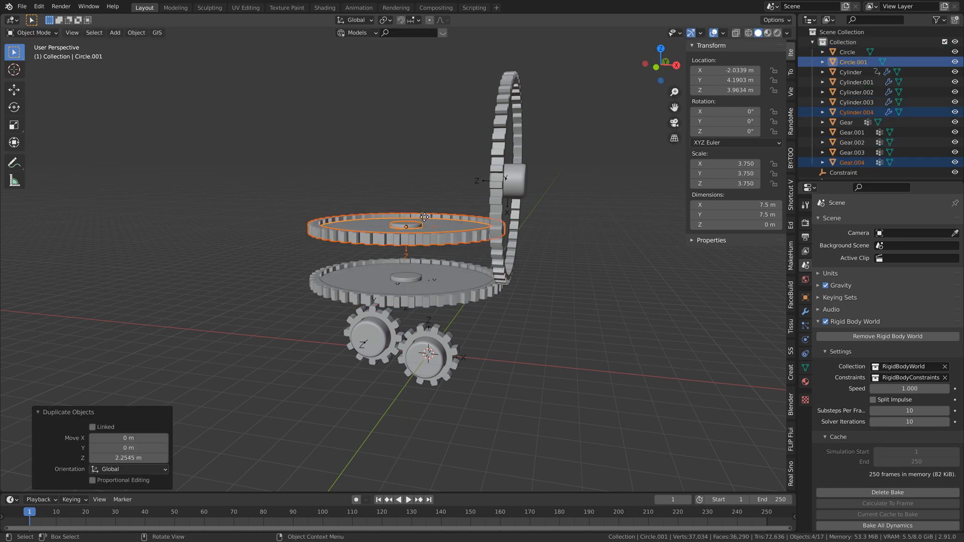
# Move the duplicated gear assembly along negative X until the disc sits at about -8.59 m.
pyautogui.moveTo(424, 217); pyautogui.dragTo(402, 214, button='middle')
pyautogui.press('g')
pyautogui.press('x')
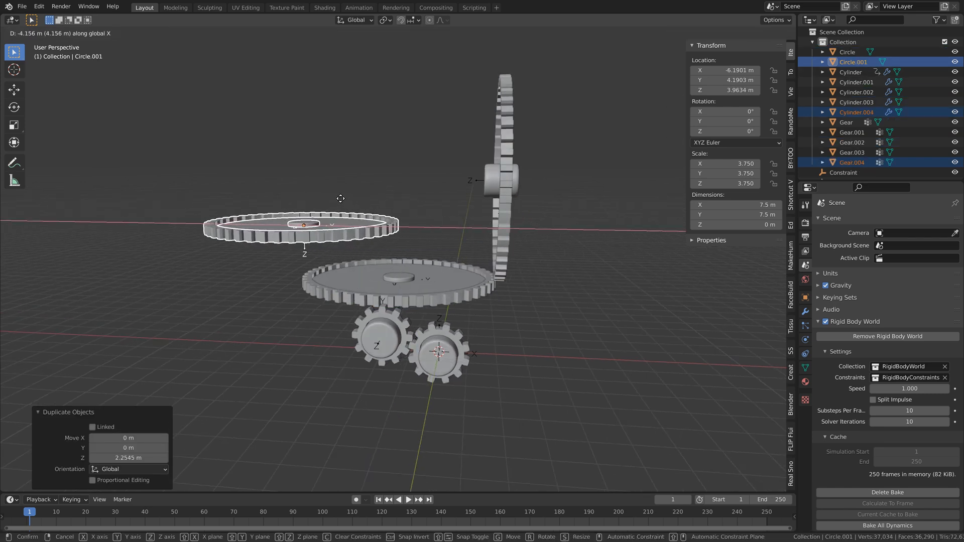
pyautogui.click(290, 186)
# Edit the duplicated gear's parameters to 96 teeth and a radius of 8 m.
pyautogui.click(340, 228)
pyautogui.click(341, 228)
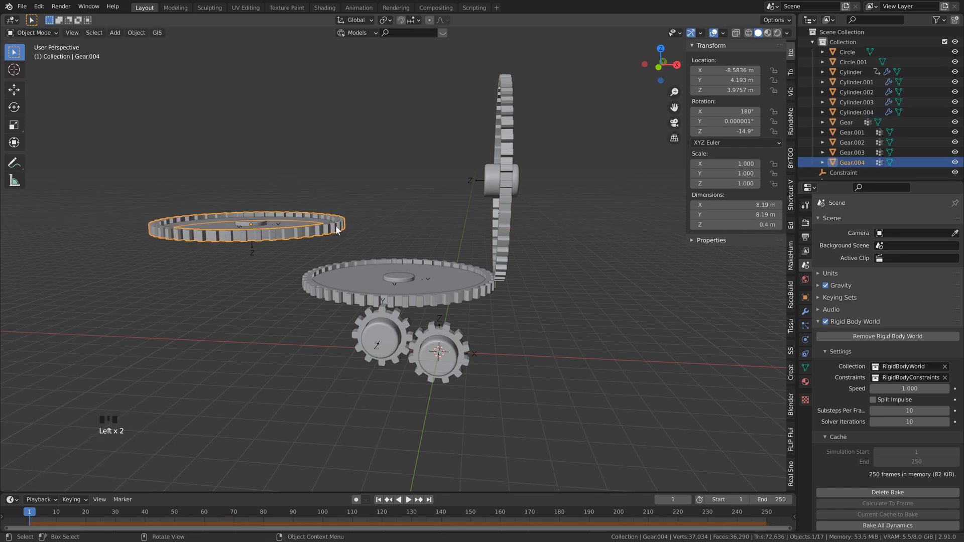
pyautogui.rightClick(332, 227)
pyautogui.click(328, 225)
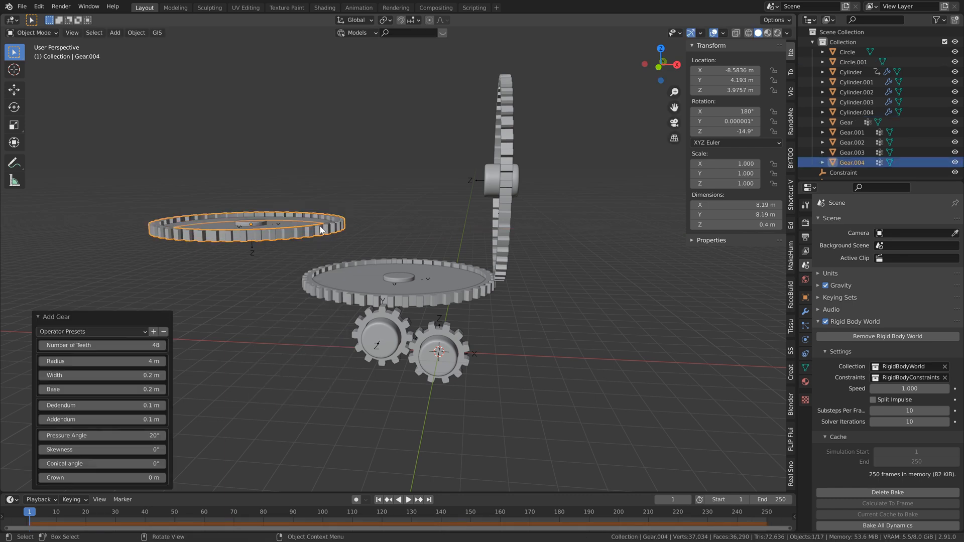
pyautogui.click(151, 346)
pyautogui.write('96')
pyautogui.press('Return')
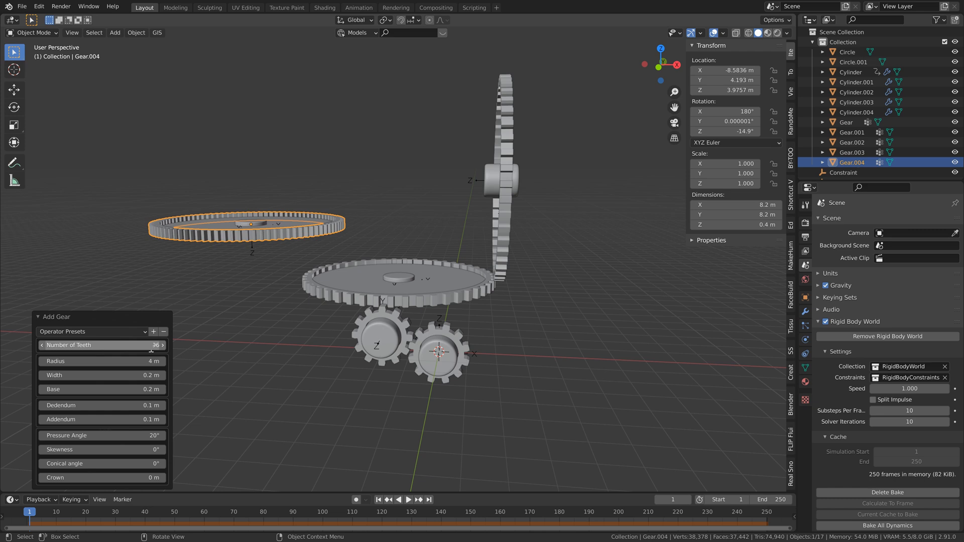
pyautogui.click(150, 362)
pyautogui.write('8')
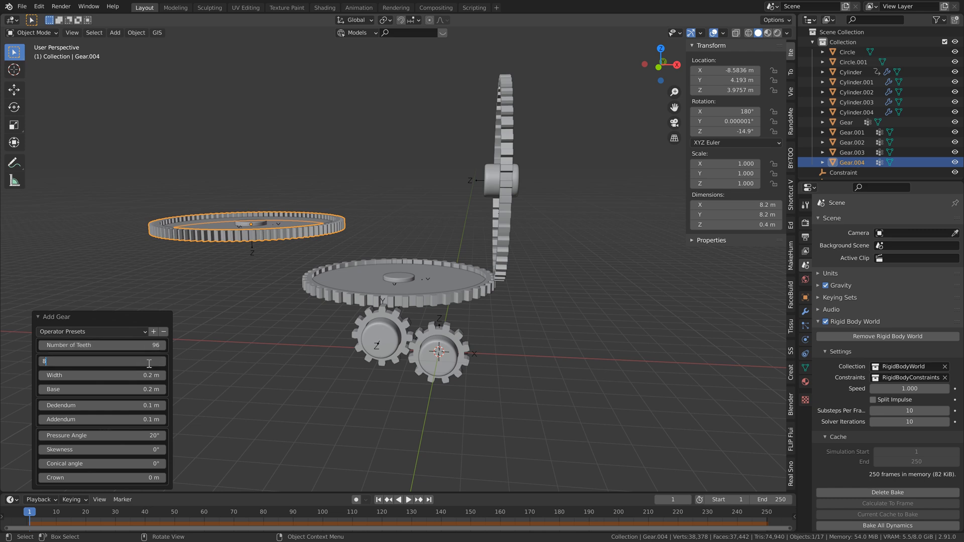
pyautogui.press('Return')
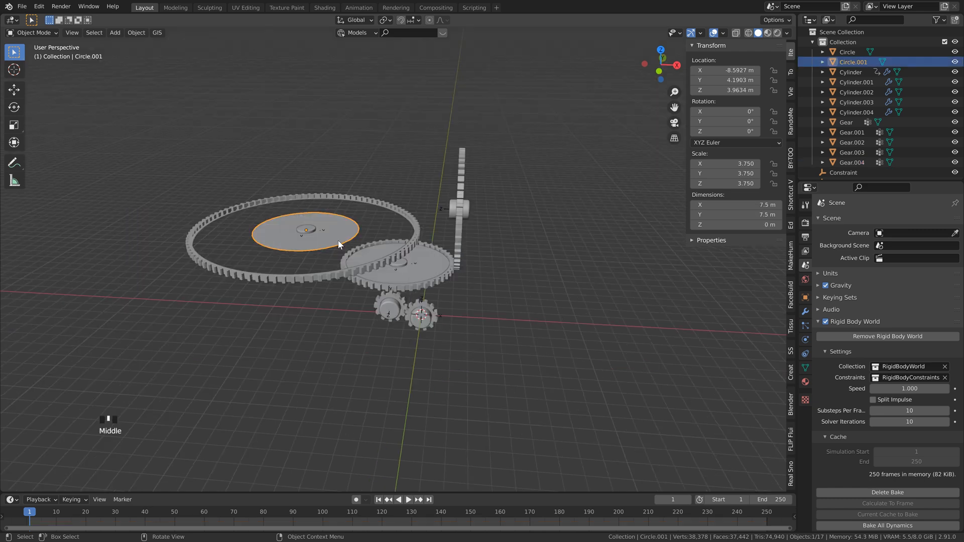
# Scale the duplicated disc to about 15.5 m across so it fills the enlarged gear's ring.
pyautogui.write('s')
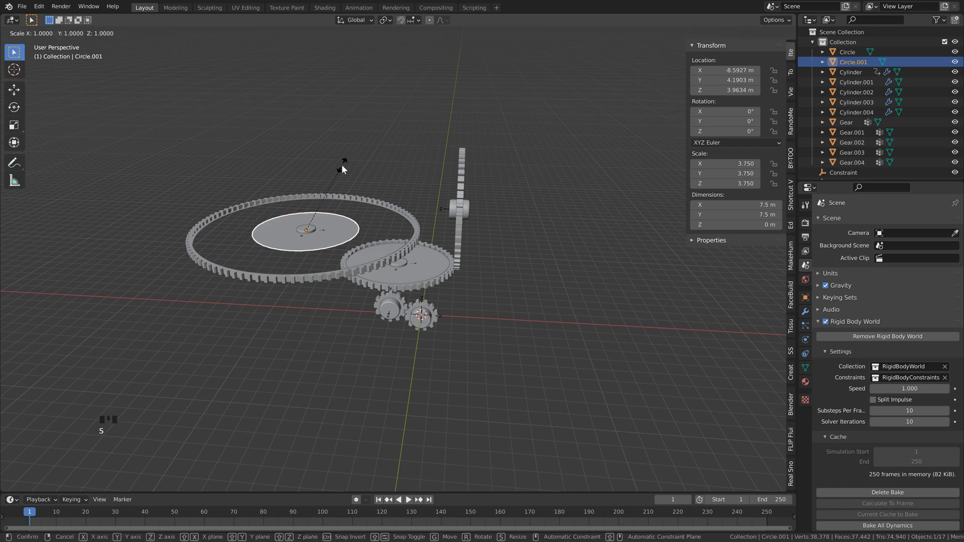
pyautogui.write('2')
pyautogui.click(341, 164)
pyautogui.scroll(1, 299, 351)
pyautogui.keyDown('shift'); pyautogui.moveTo(299, 351); pyautogui.dragTo(333, 360, button='middle'); pyautogui.keyUp('shift')
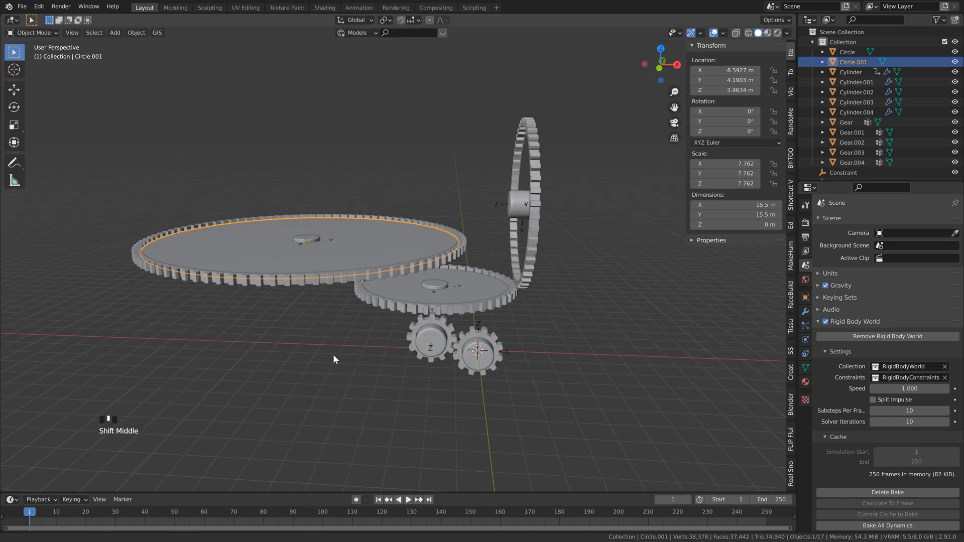
# Remove the rigid body physics from the 96-tooth gear and from its centre cylinder.
pyautogui.click(323, 282)
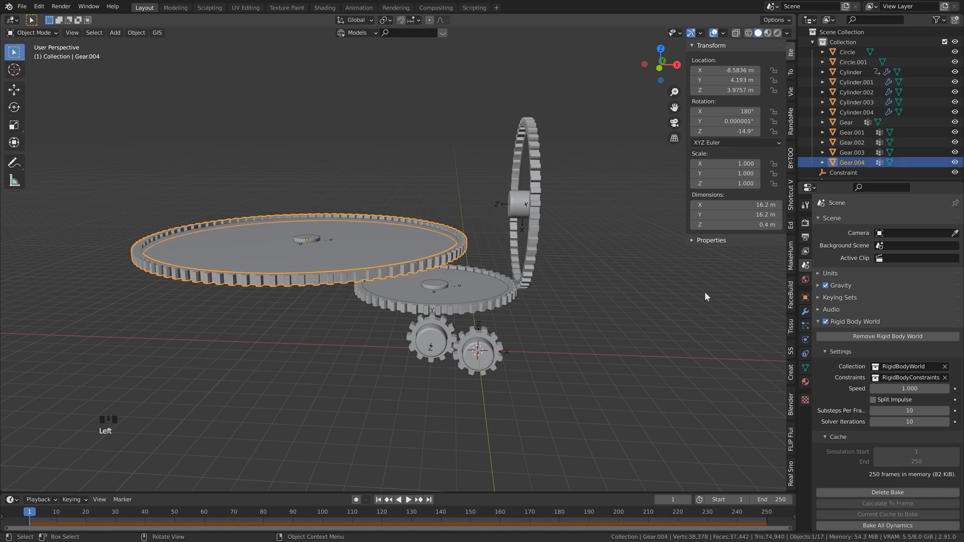
pyautogui.click(806, 339)
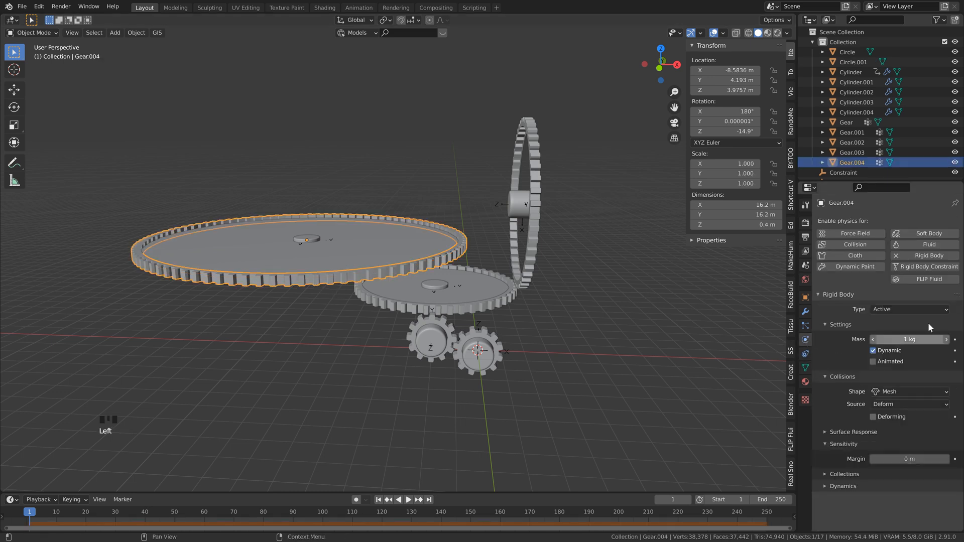
pyautogui.click(929, 256)
pyautogui.click(317, 241)
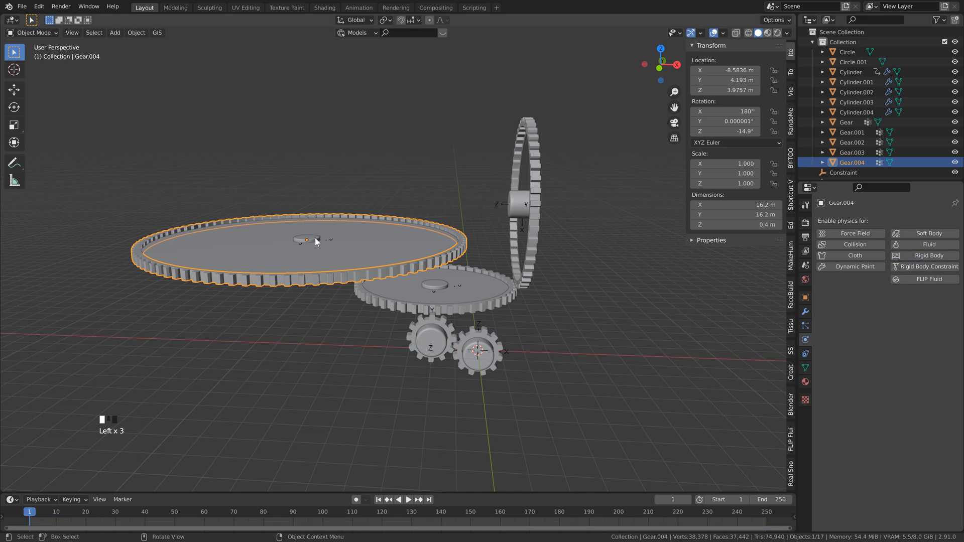
pyautogui.click(317, 241)
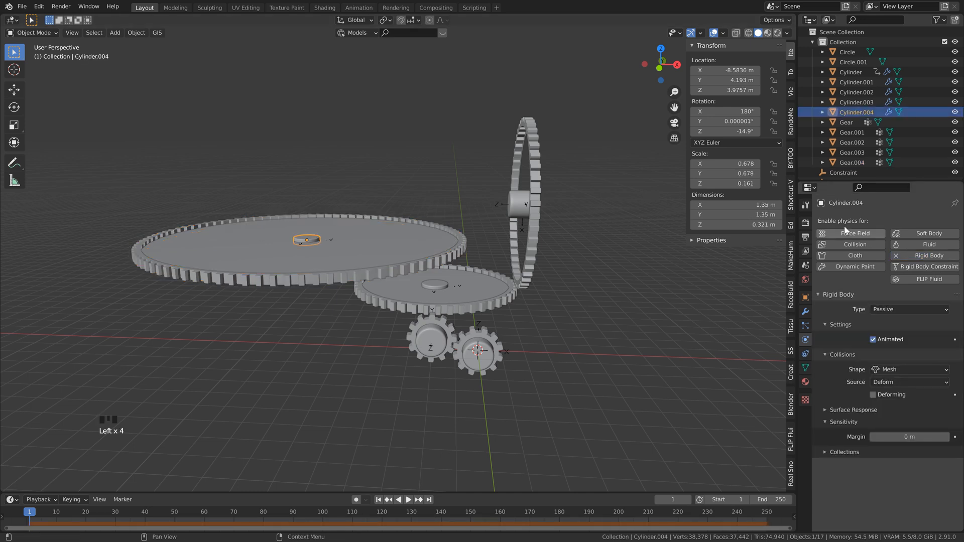
pyautogui.click(904, 256)
pyautogui.moveTo(359, 250); pyautogui.dragTo(307, 271, button='middle')
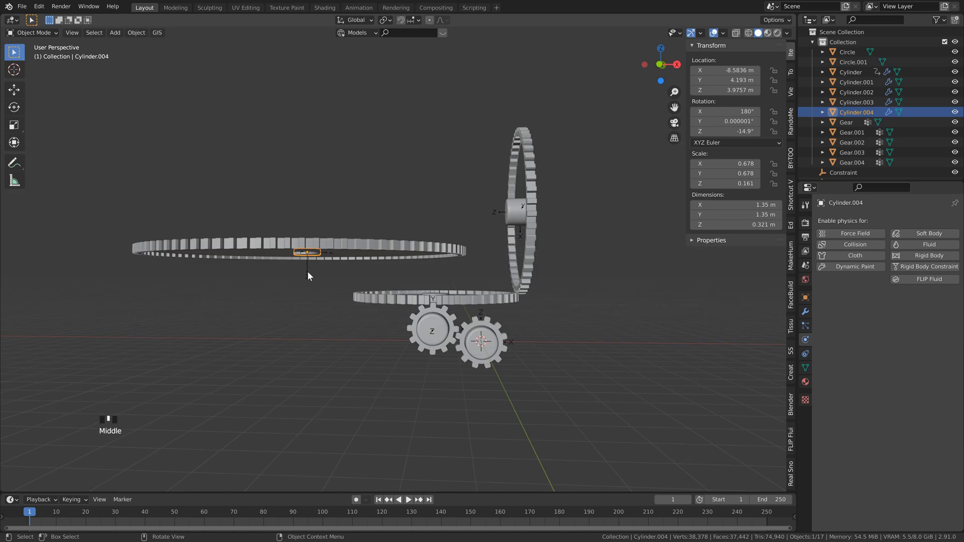
# Delete the duplicated hinge constraint at the centre of the 96-tooth gear and save the file.
pyautogui.click(307, 271)
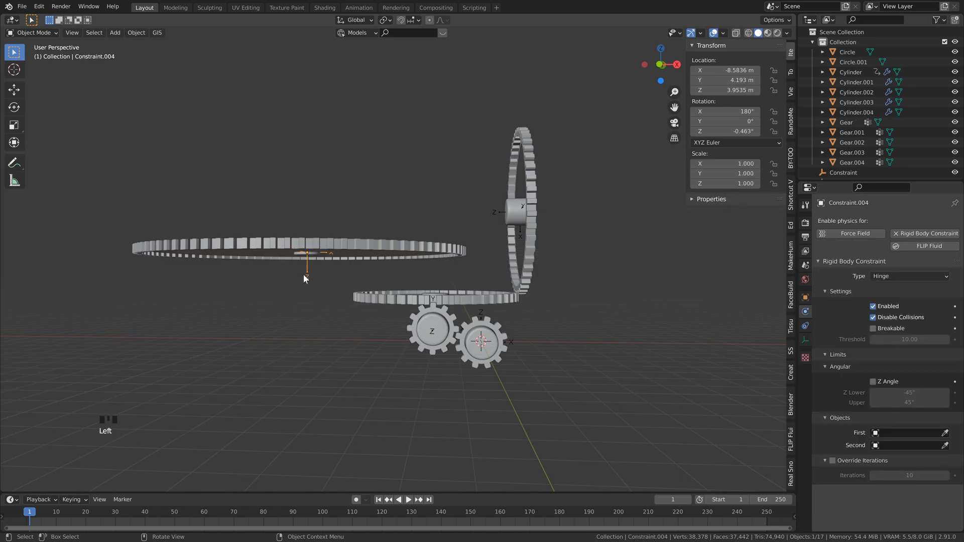
pyautogui.press('Delete')
pyautogui.hotkey('ctrl', 's')
# Parent the large disc and the 96-tooth gear to their centre cylinder using Object parenting, and save the file.
pyautogui.moveTo(309, 273); pyautogui.dragTo(249, 110, button='middle')
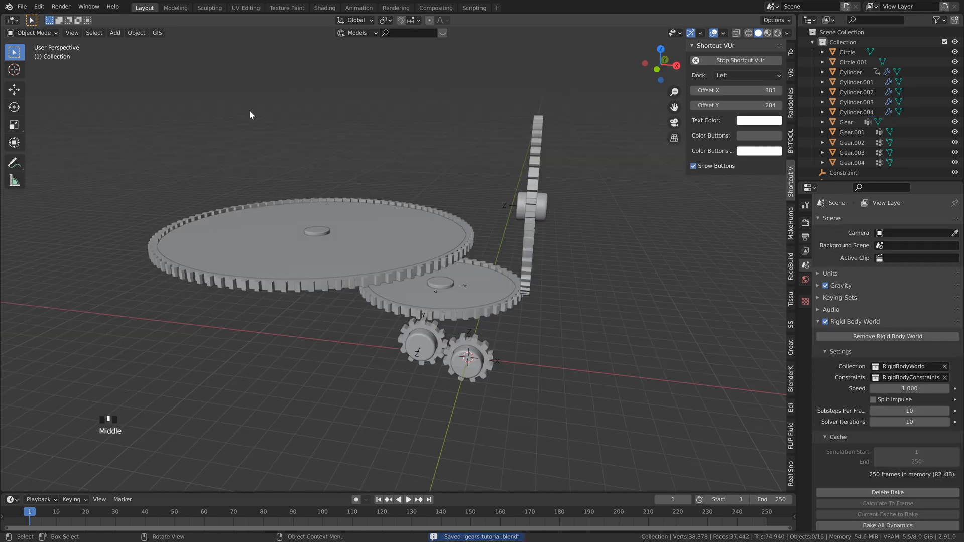
pyautogui.scroll(2, 331, 261)
pyautogui.click(270, 315)
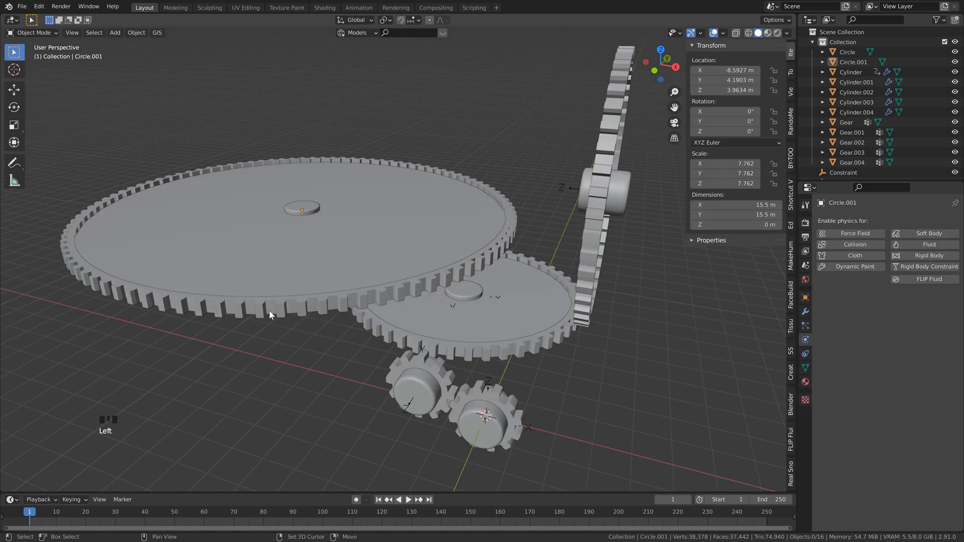
pyautogui.keyDown('shift'); pyautogui.click(276, 275); pyautogui.keyUp('shift')
pyautogui.keyDown('shift'); pyautogui.click(300, 237); pyautogui.keyUp('shift')
pyautogui.keyDown('shift'); pyautogui.click(315, 207); pyautogui.keyUp('shift')
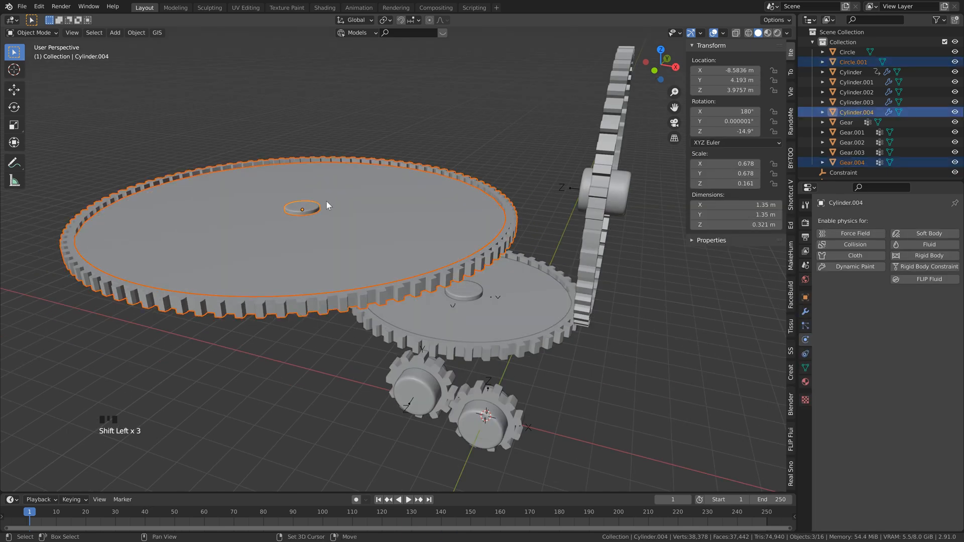
pyautogui.hotkey('ctrl', 'p')
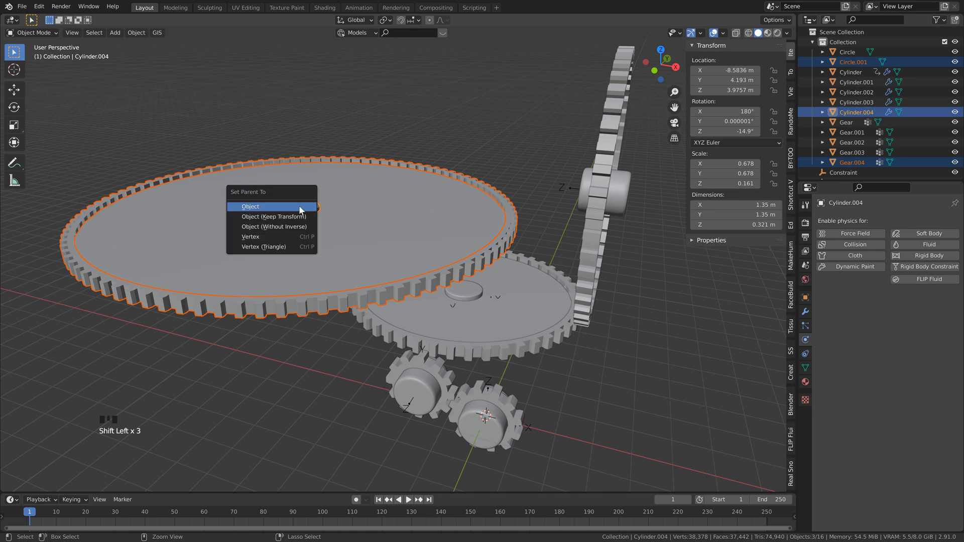
pyautogui.click(299, 207)
pyautogui.hotkey('ctrl', 's')
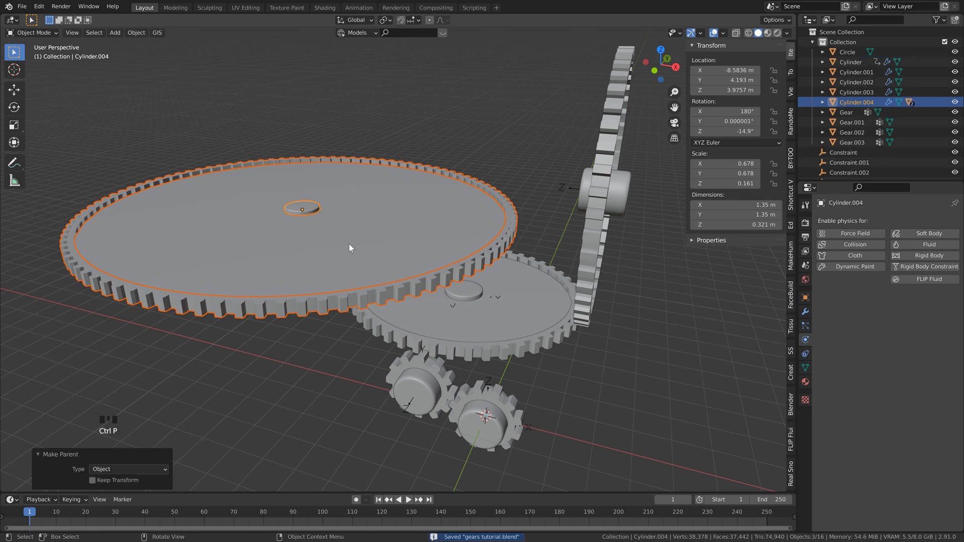
# Move the centre cylinder with its parented gear along negative X to about -10.025 m.
pyautogui.moveTo(349, 244); pyautogui.dragTo(410, 221, button='middle')
pyautogui.scroll(-2, 410, 221)
pyautogui.press('g')
pyautogui.press('x')
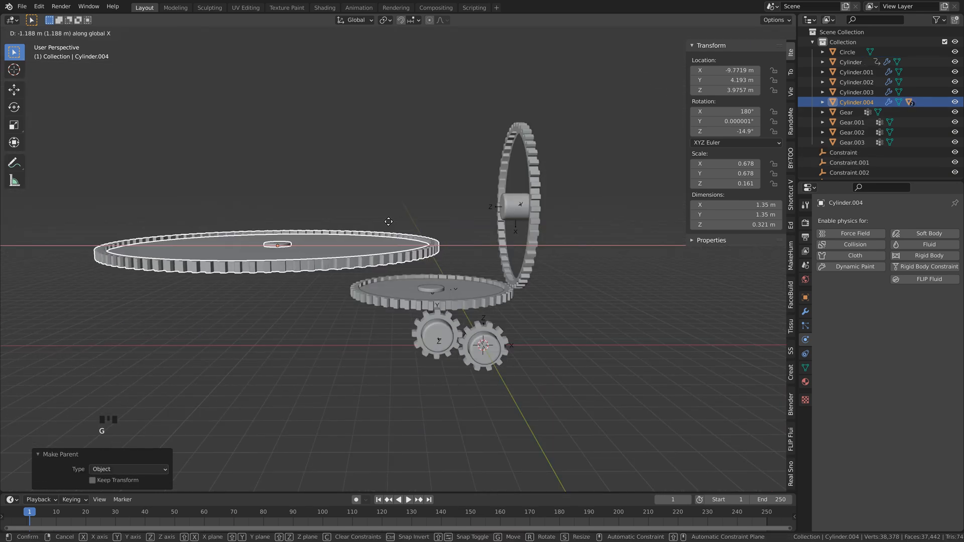
pyautogui.click(372, 225)
pyautogui.moveTo(372, 225); pyautogui.dragTo(350, 236, button='middle')
# Set the 96-tooth gear's centre cylinder to 0° Z rotation and keyframe only that value at frame 1.
pyautogui.click(354, 247)
pyautogui.click(327, 251)
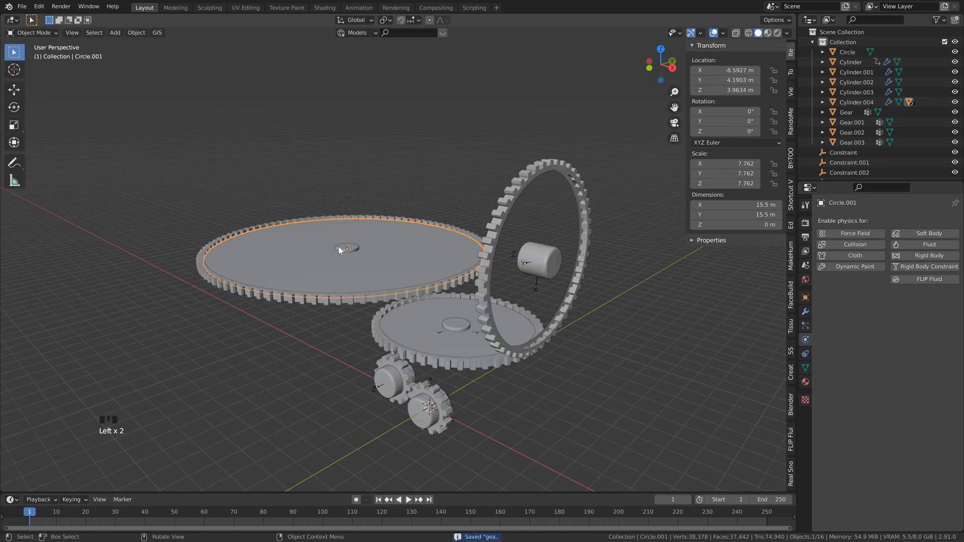
pyautogui.click(342, 247)
pyautogui.click(740, 131)
pyautogui.write('0')
pyautogui.press('Return')
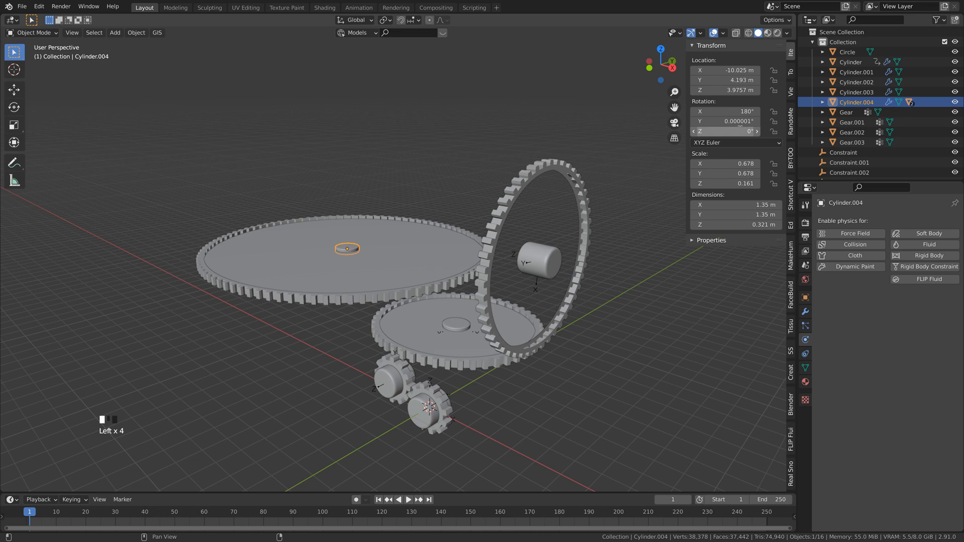
pyautogui.moveTo(740, 131); pyautogui.dragTo(741, 141, button='right')
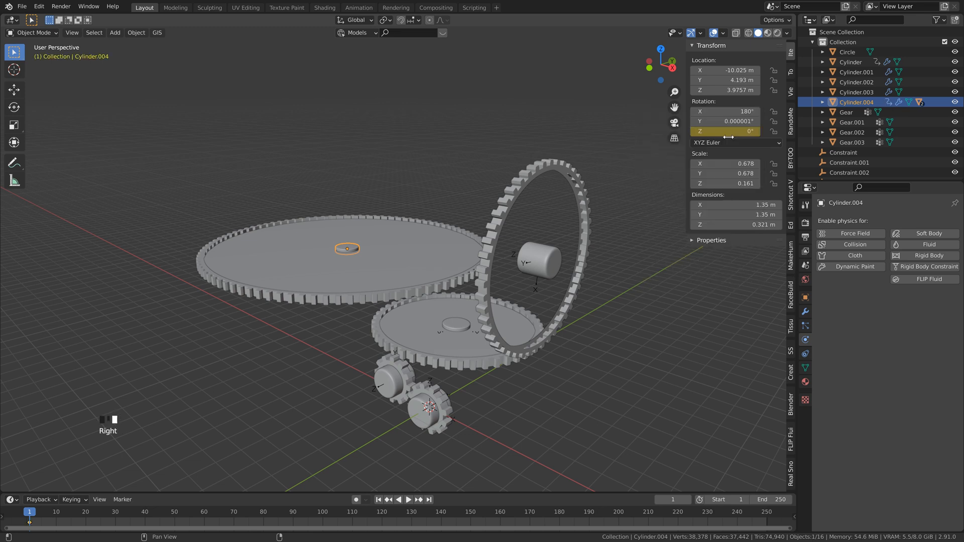
# At frame 250, set the centre cylinder's Z rotation to 10° and keyframe that single value.
pyautogui.click(428, 500)
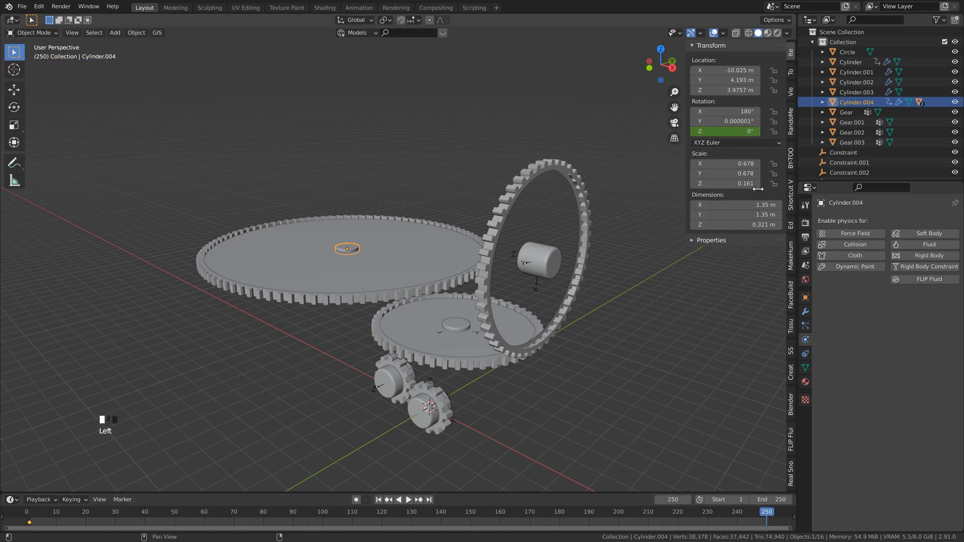
pyautogui.click(740, 131)
pyautogui.write('10')
pyautogui.press('Return')
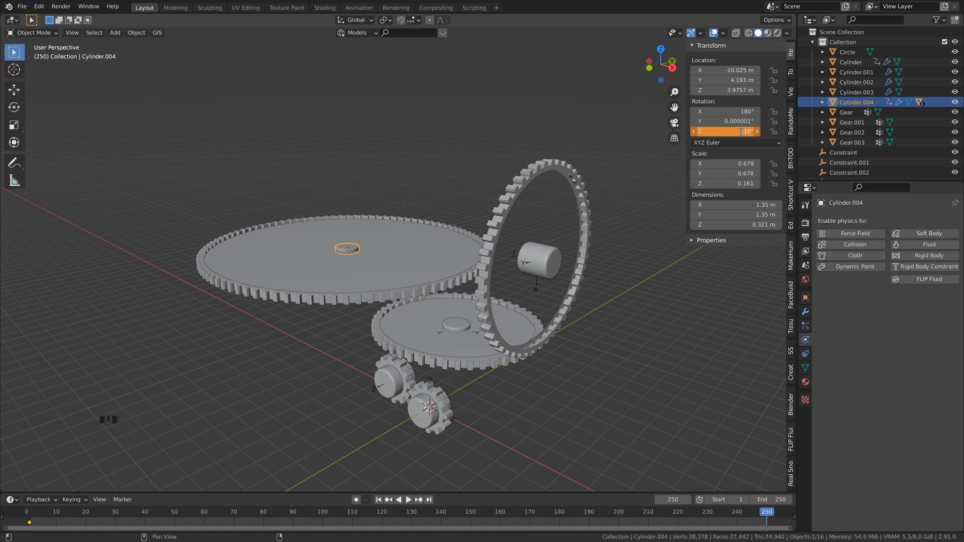
pyautogui.moveTo(741, 132); pyautogui.dragTo(741, 141, button='right')
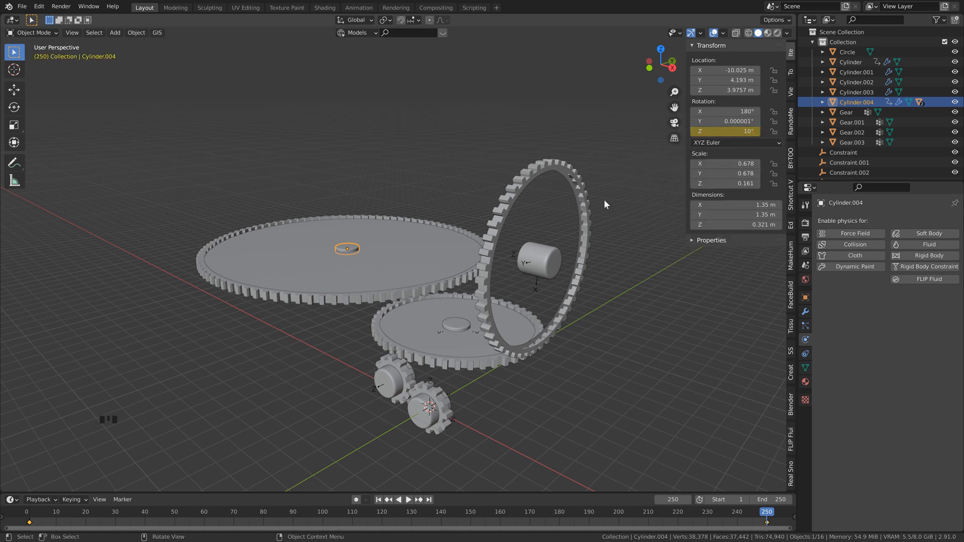
# Return to frame 1, set the rotation keyframes' interpolation to Linear and save the file.
pyautogui.click(378, 500)
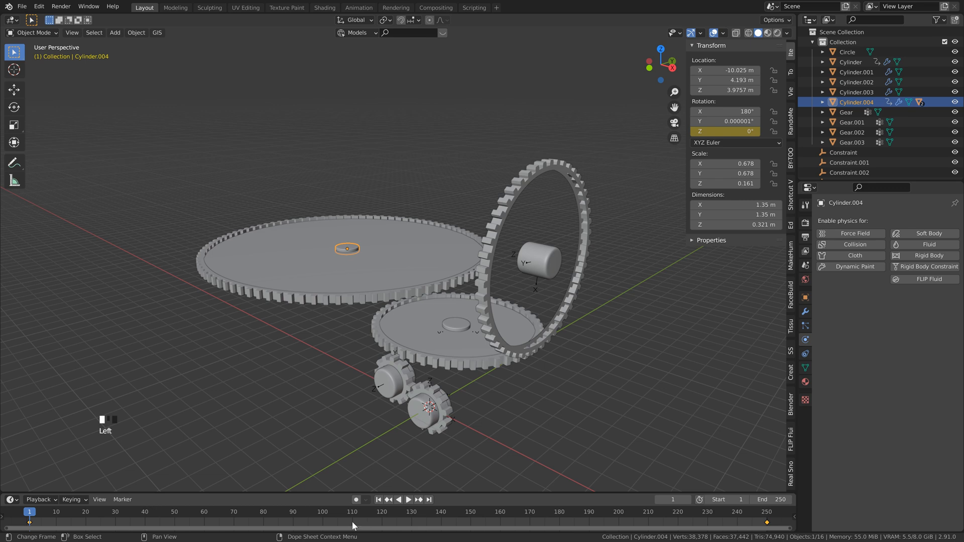
pyautogui.press('t')
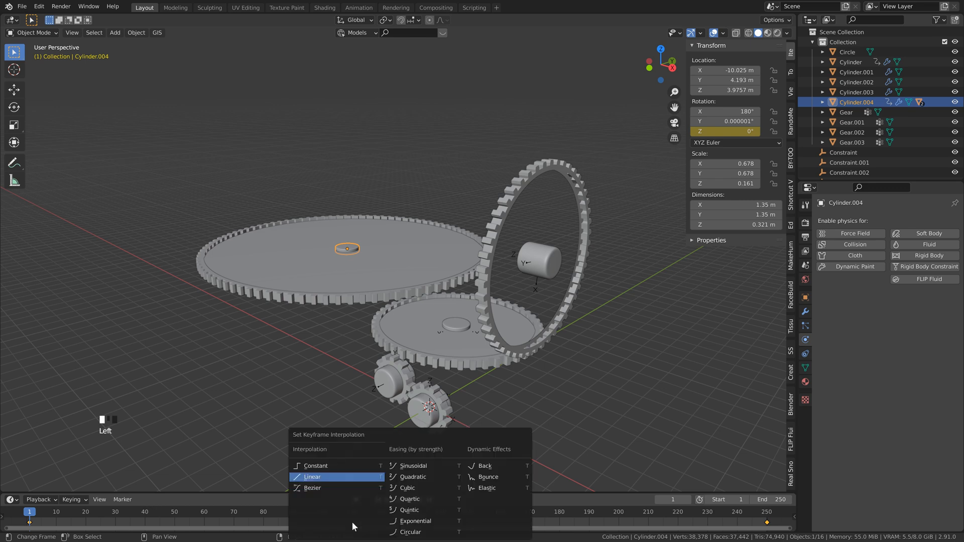
pyautogui.click(310, 483)
pyautogui.hotkey('ctrl', 's')
# Play the animation to check how the 96-tooth gear rotates, and stop it.
pyautogui.press('space')
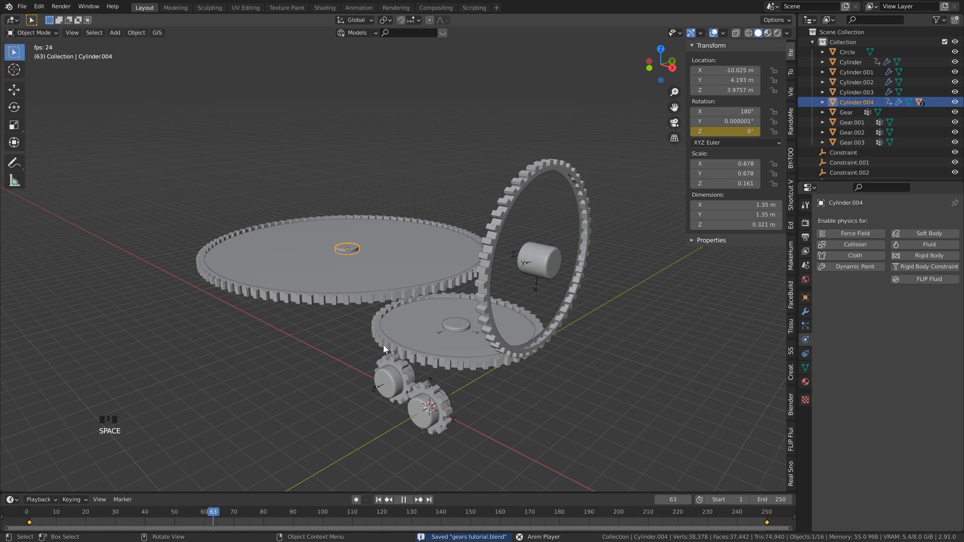
pyautogui.moveTo(410, 325); pyautogui.dragTo(388, 303, button='middle')
pyautogui.press('space')
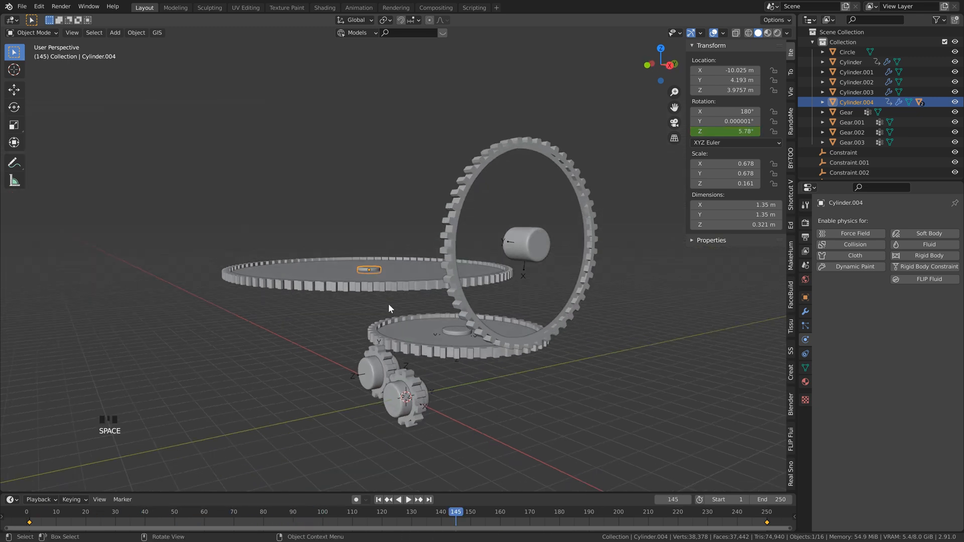
# Enable the viewport and render restriction toggles in the outliner, and hide the upright gear's centre cylinder in both render and viewport.
pyautogui.scroll(-3, 462, 310)
pyautogui.keyDown('shift'); pyautogui.moveTo(469, 305); pyautogui.dragTo(482, 329, button='middle'); pyautogui.keyUp('shift')
pyautogui.click(473, 259)
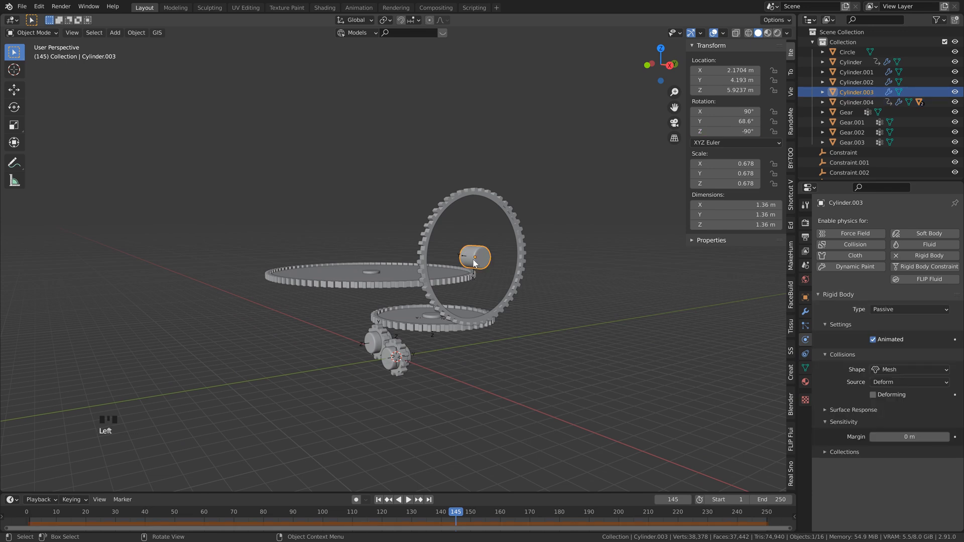
pyautogui.scroll(1, 467, 256)
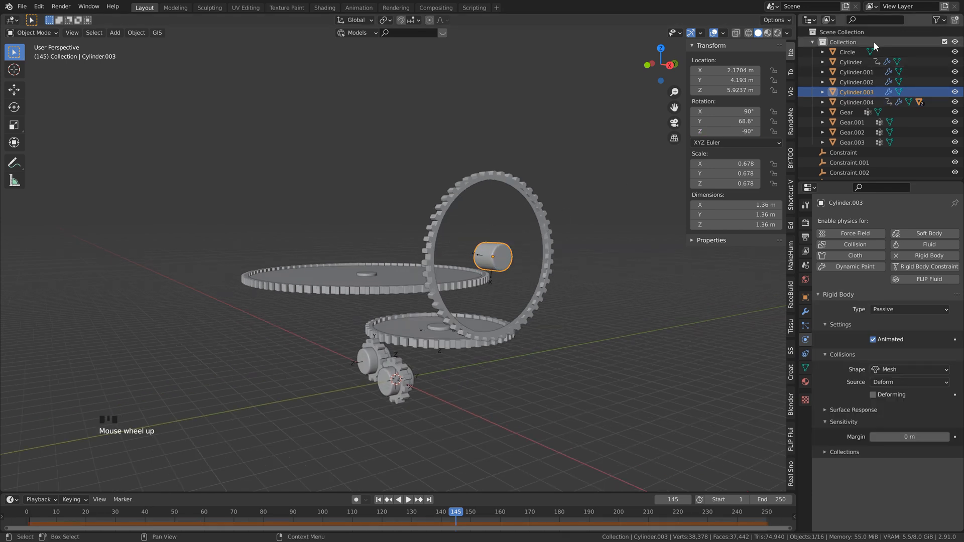
pyautogui.click(937, 19)
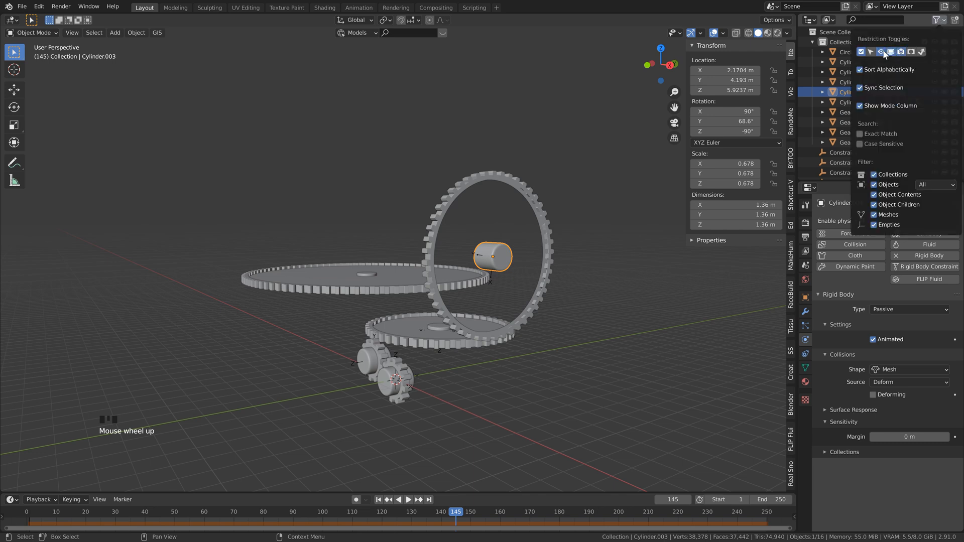
pyautogui.click(953, 92)
pyautogui.click(935, 92)
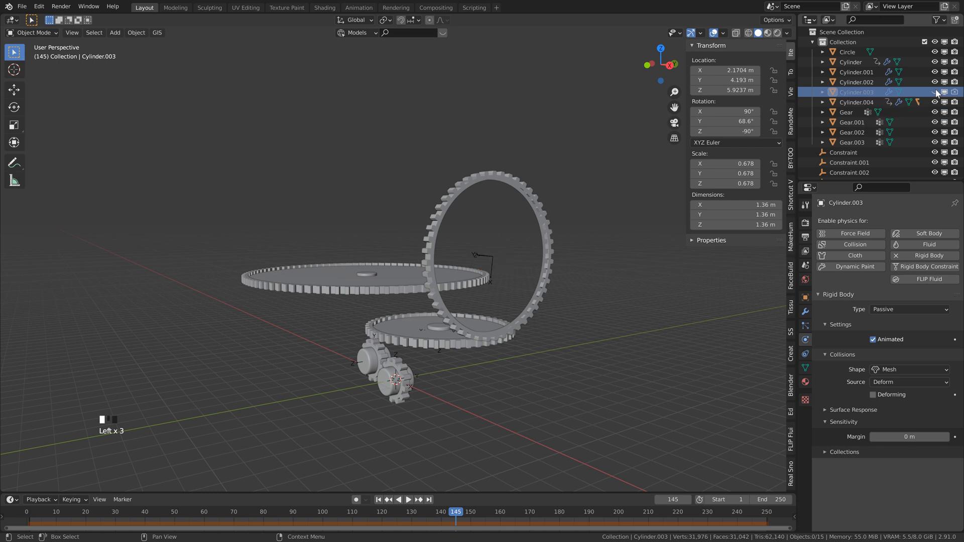
# Shade the upright 48-tooth gear smooth and add a Subdivision Surface modifier with viewport level 2.
pyautogui.scroll(1, 606, 325)
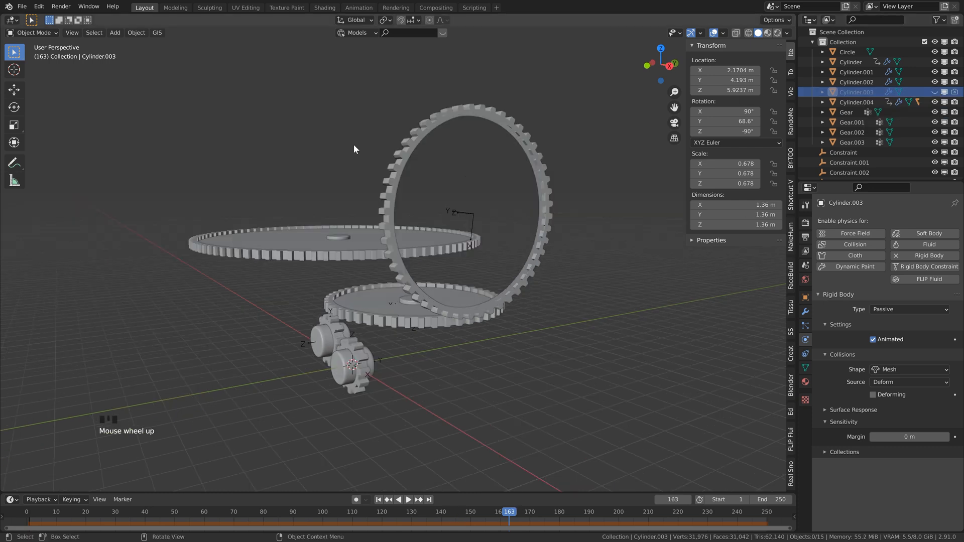
pyautogui.moveTo(358, 212); pyautogui.dragTo(370, 211, button='middle')
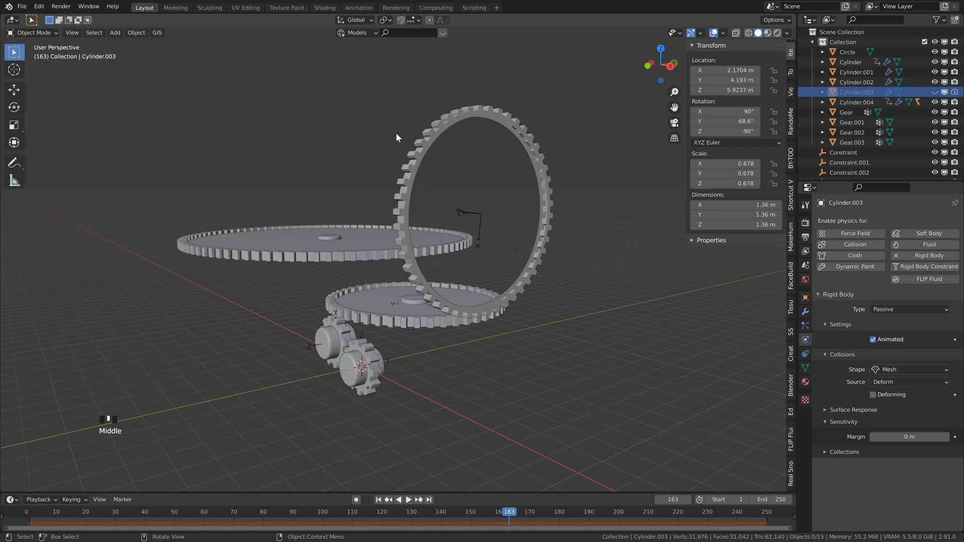
pyautogui.click(403, 199)
pyautogui.rightClick(403, 197)
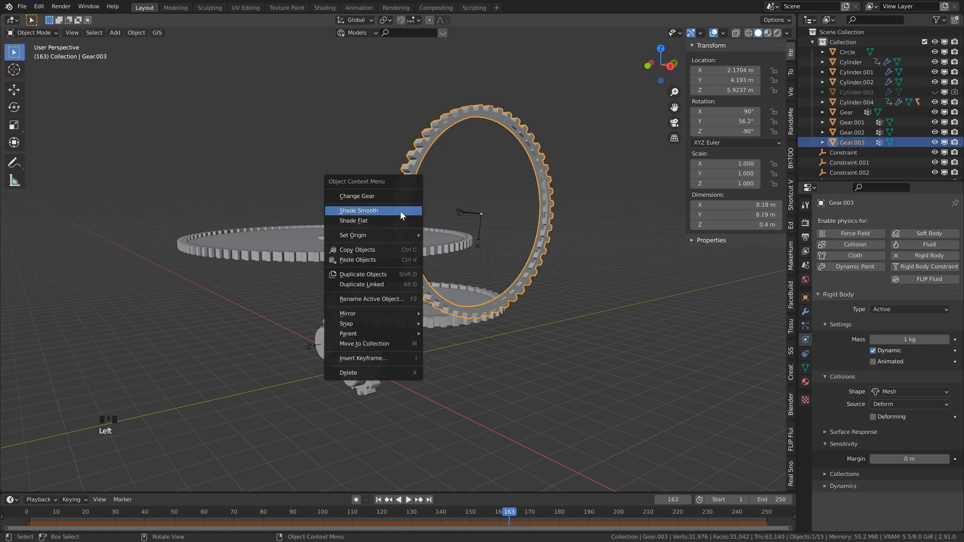
pyautogui.click(400, 210)
pyautogui.click(808, 312)
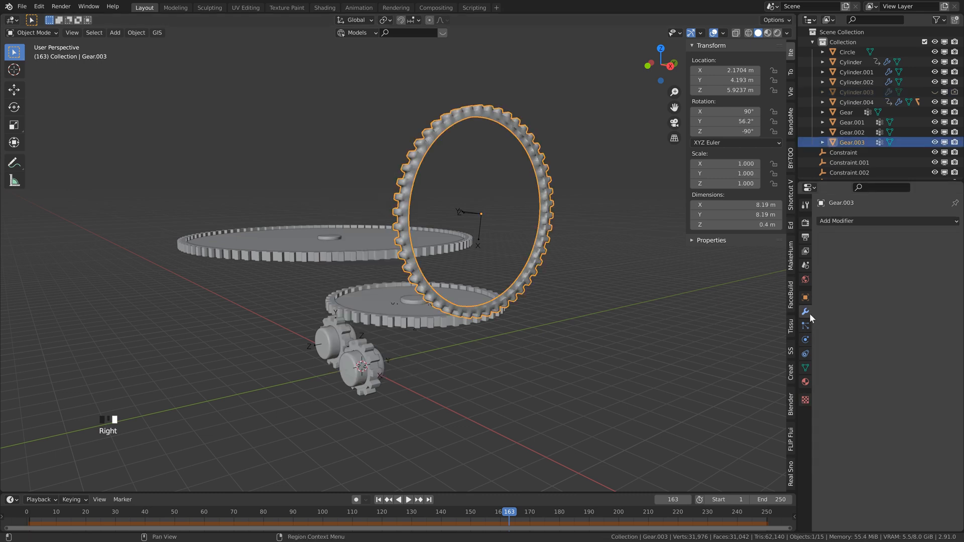
pyautogui.click(864, 221)
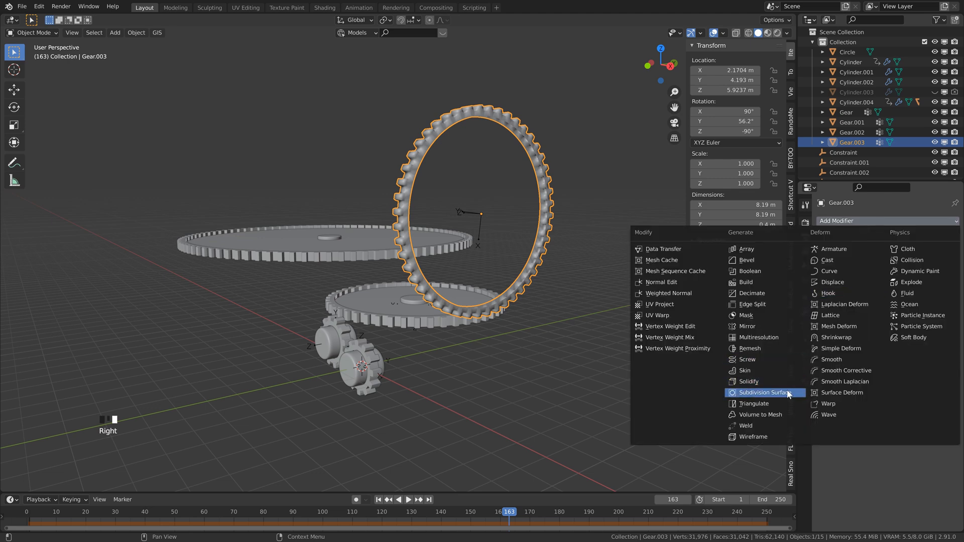
pyautogui.click(765, 392)
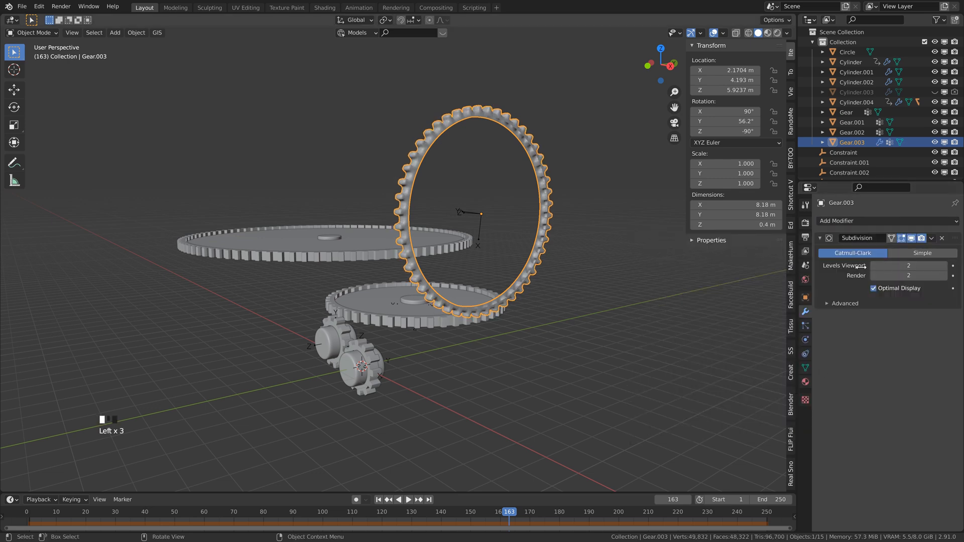
# Shade the horizontal 48-tooth gear smooth and add a Subdivision Surface modifier to it.
pyautogui.click(402, 317)
pyautogui.rightClick(399, 322)
pyautogui.click(399, 323)
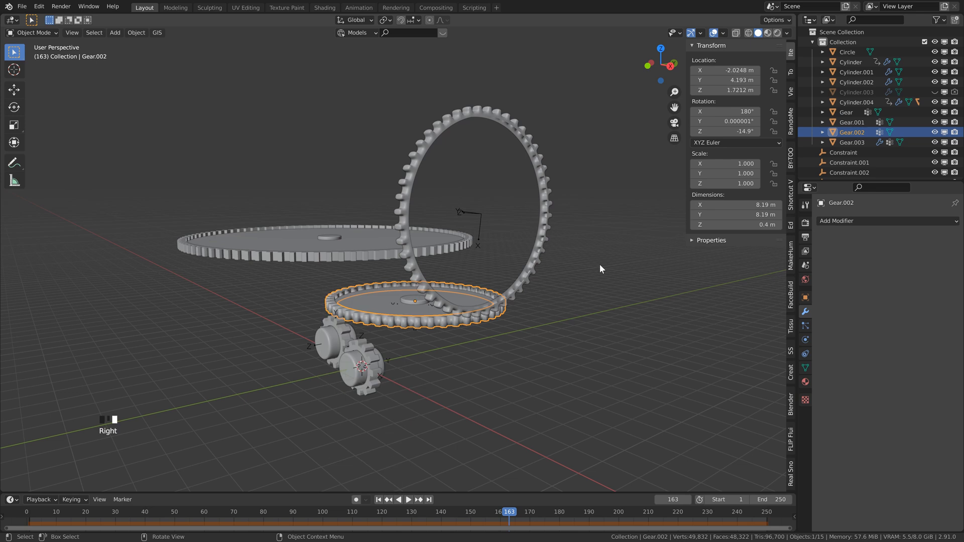
pyautogui.click(865, 222)
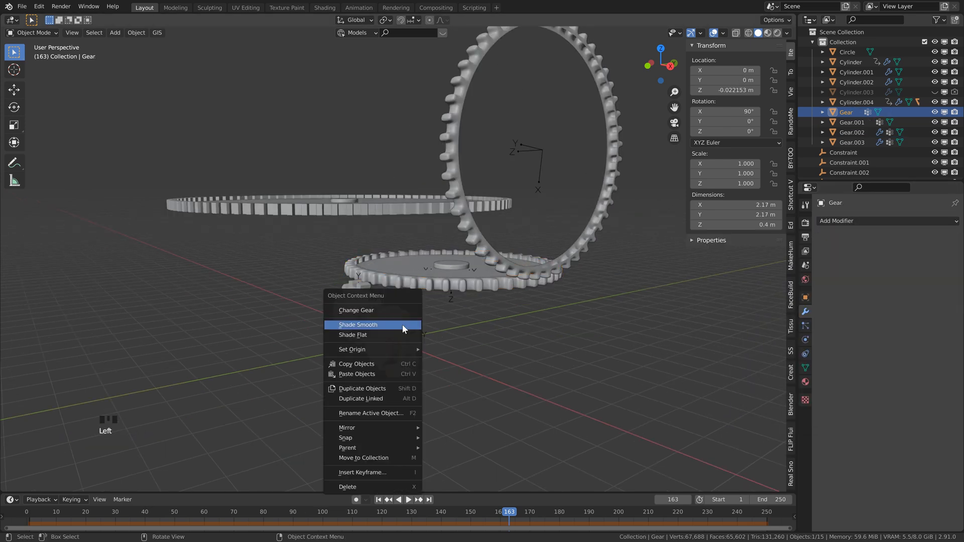
# Smooth the two small gears, giving each a Subdivision Surface modifier with viewport level 2.
pyautogui.click(403, 325)
pyautogui.click(865, 222)
pyautogui.click(764, 392)
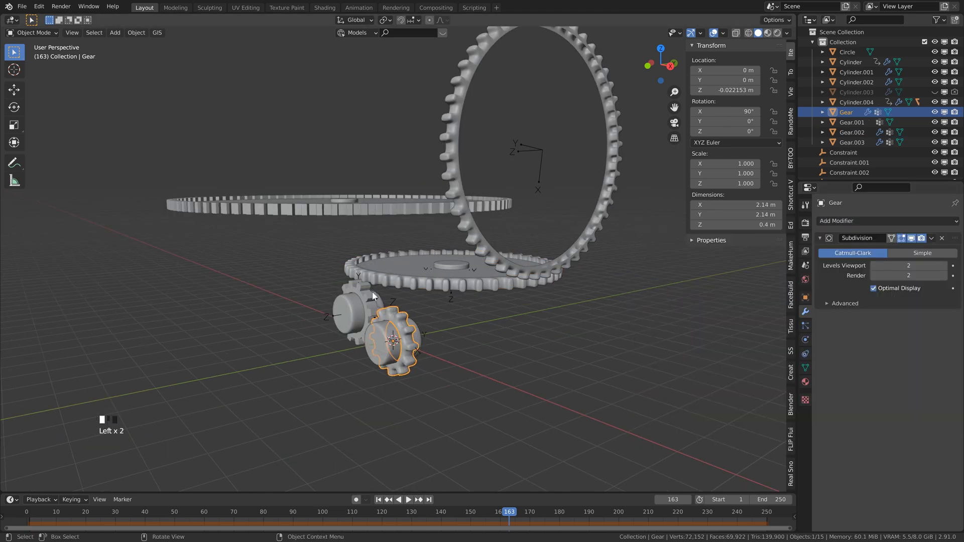
pyautogui.click(354, 311)
pyautogui.click(864, 221)
pyautogui.click(764, 393)
pyautogui.click(946, 267)
# Shade the 96-tooth gear smooth, add a Subdivision Surface modifier with viewport level 2 and save the file.
pyautogui.click(373, 207)
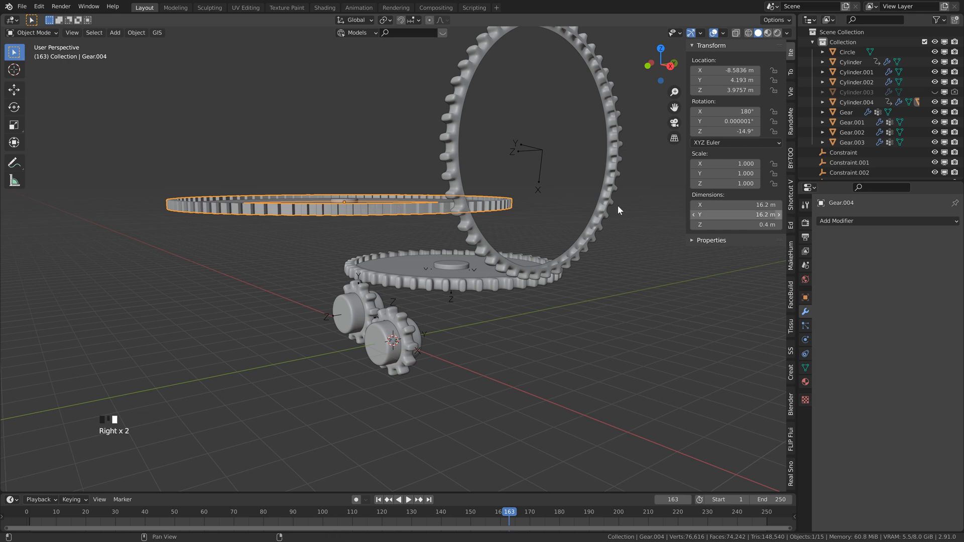
pyautogui.click(893, 222)
pyautogui.click(792, 393)
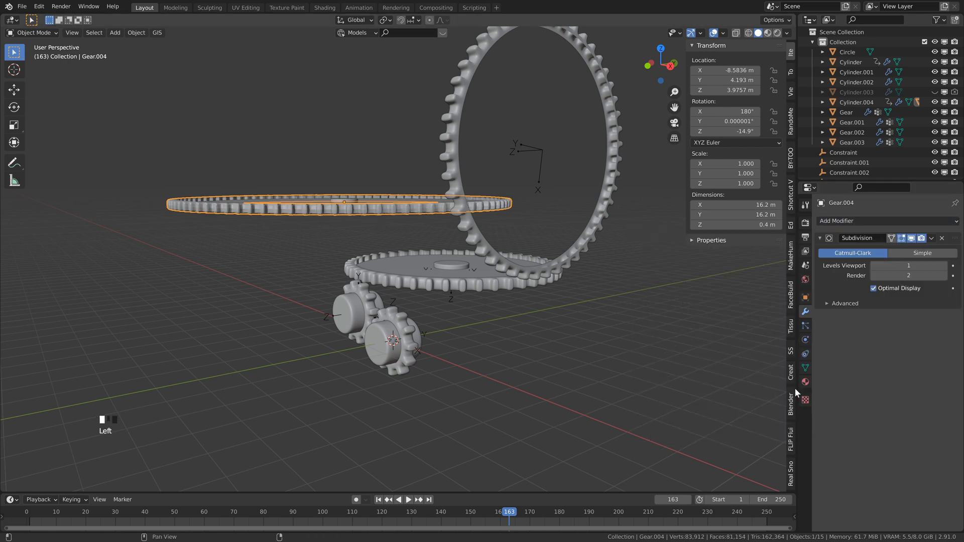
pyautogui.click(943, 269)
pyautogui.moveTo(321, 211); pyautogui.dragTo(327, 181, button='middle')
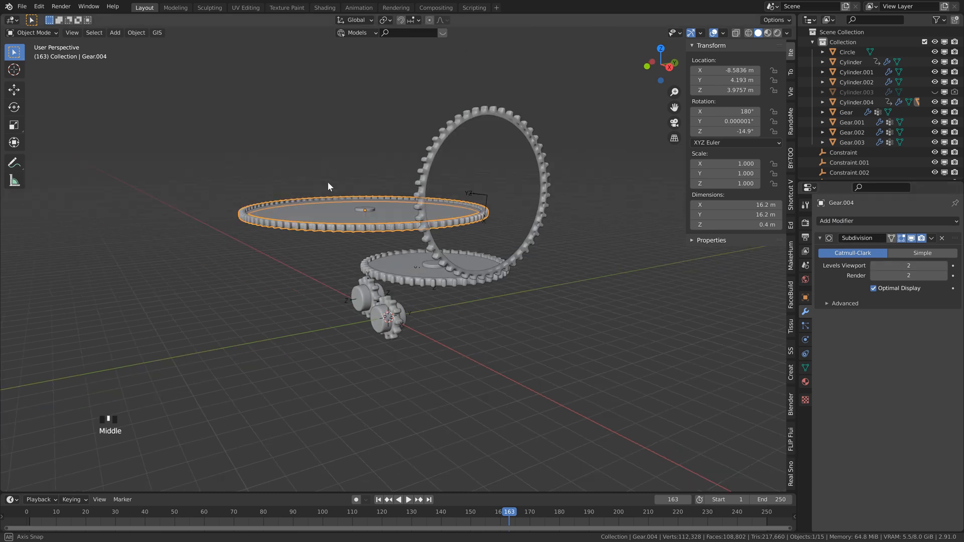
pyautogui.hotkey('ctrl', 's')
# Select the upright 48-tooth gear and open its Snap options.
pyautogui.keyDown('shift'); pyautogui.moveTo(373, 207); pyautogui.dragTo(390, 240, button='middle'); pyautogui.keyUp('shift')
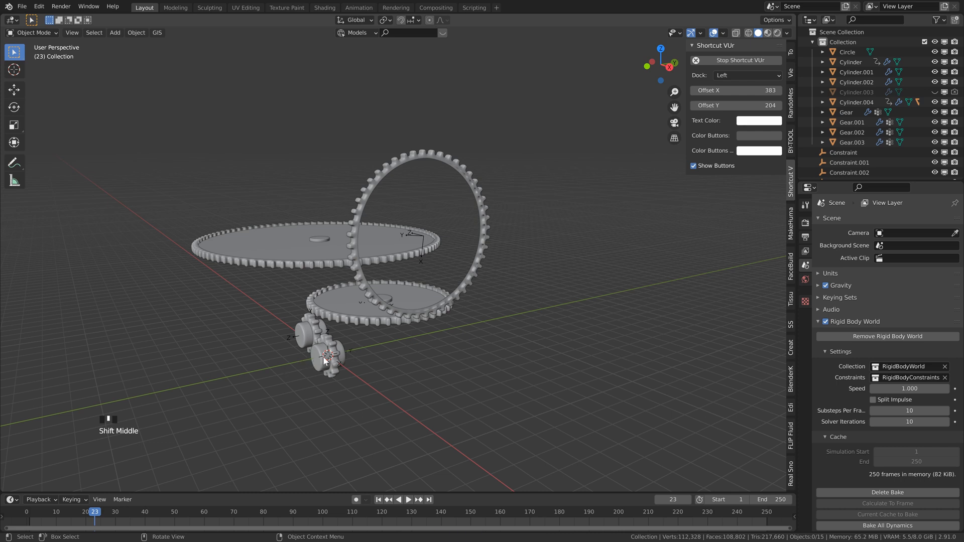
pyautogui.click(462, 177)
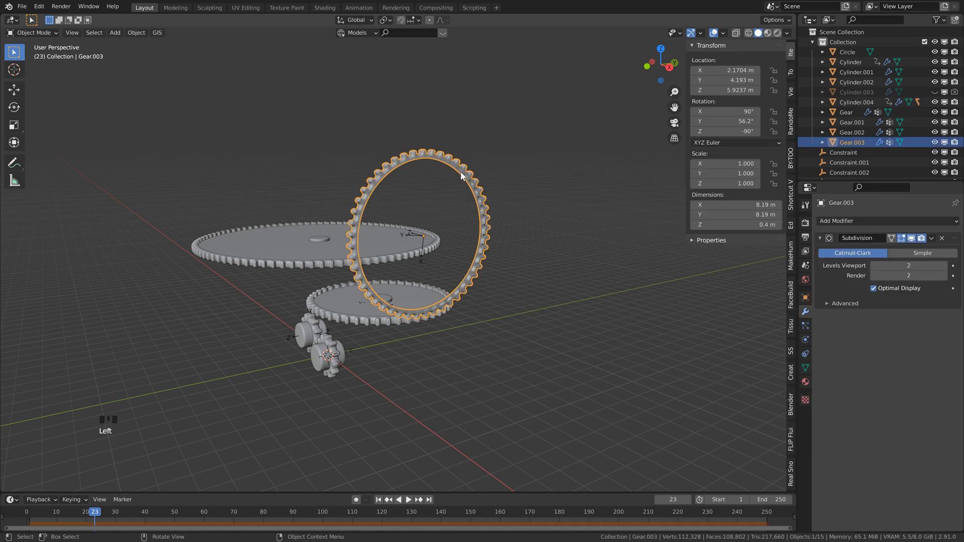
pyautogui.rightClick(460, 181)
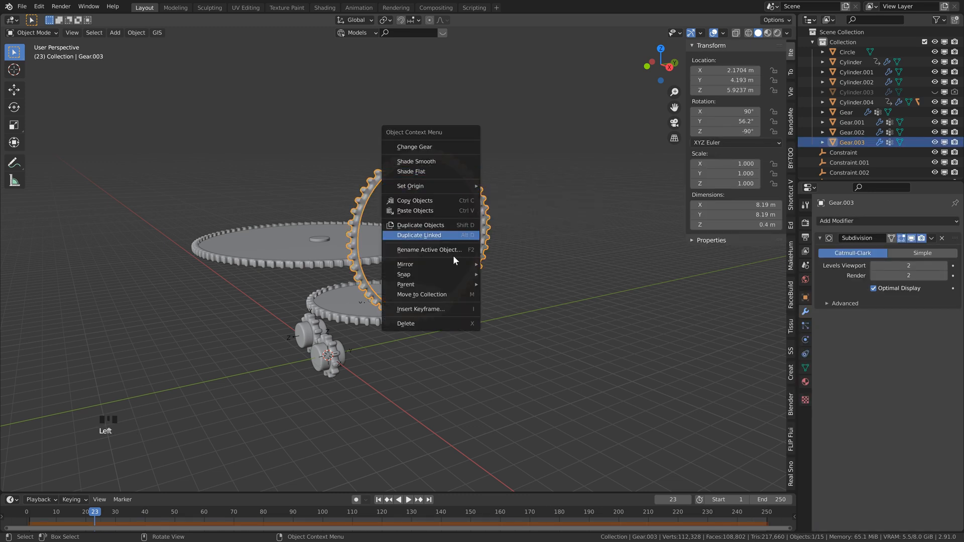
pyautogui.moveTo(424, 273)
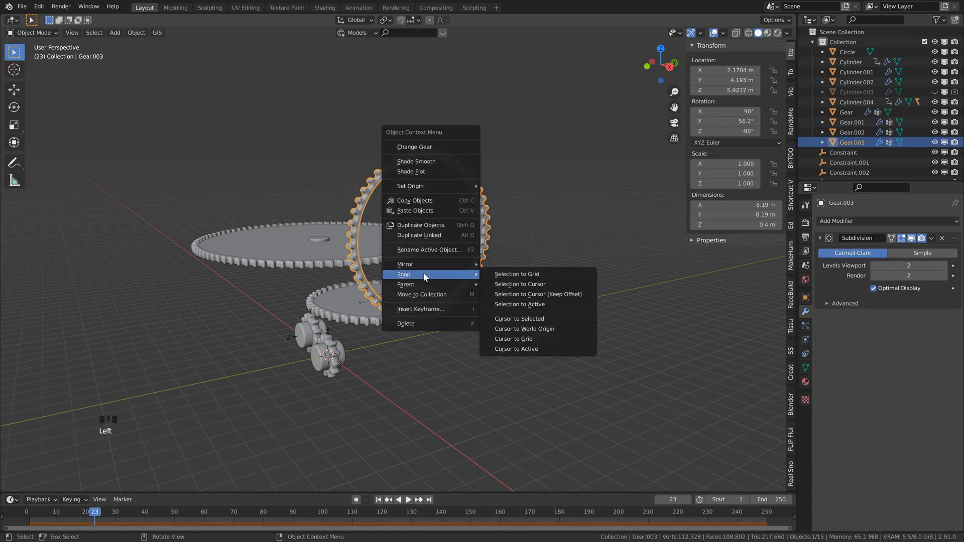
# Snap the 3D cursor to the selected upright ring gear and add a text object there.
pyautogui.click(520, 319)
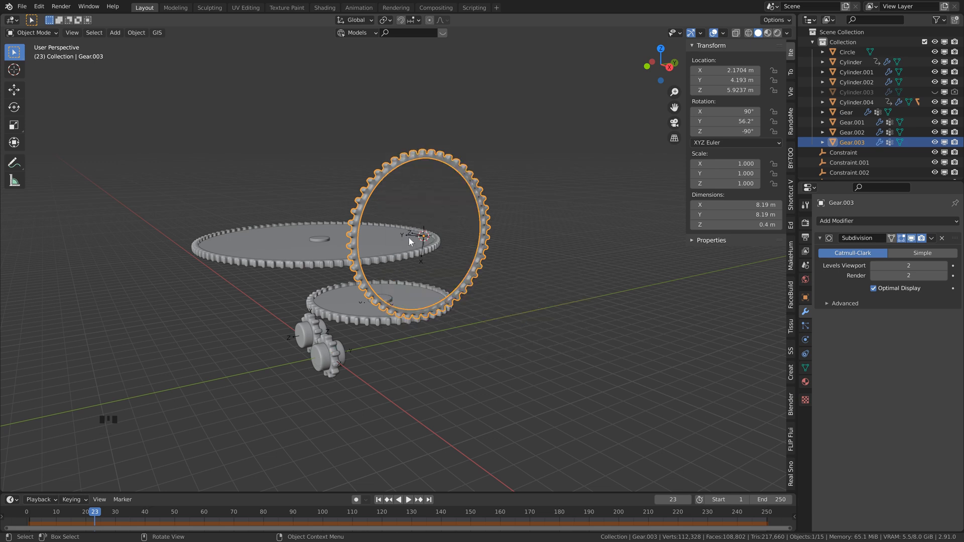
pyautogui.hotkey('shift', 'a')
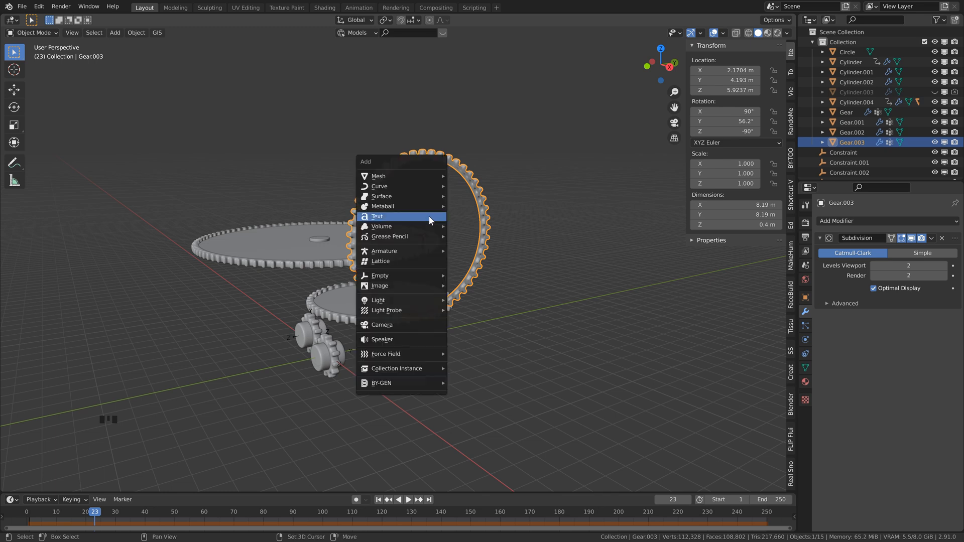
pyautogui.click(428, 216)
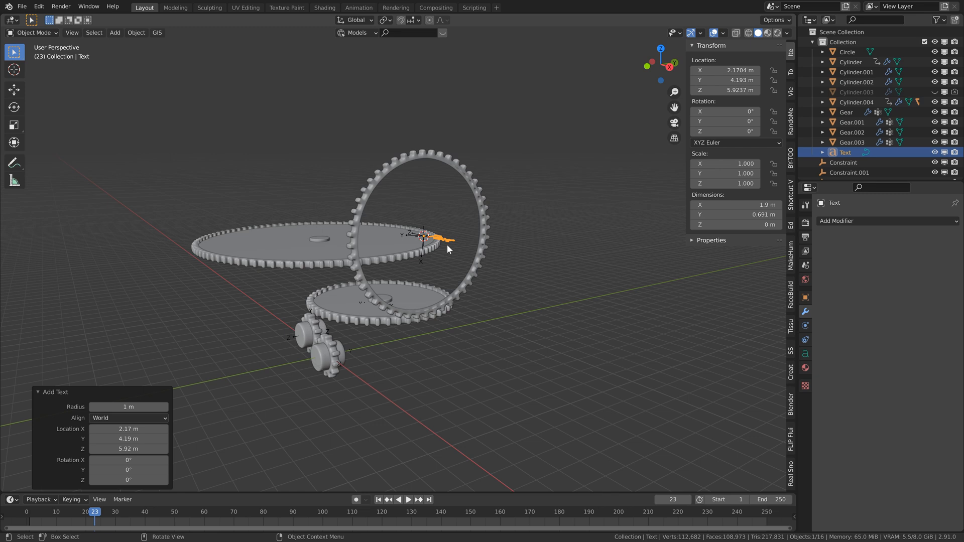
# Rotate the text 90° about the global X axis and 90° about the global Z axis.
pyautogui.write('rx90')
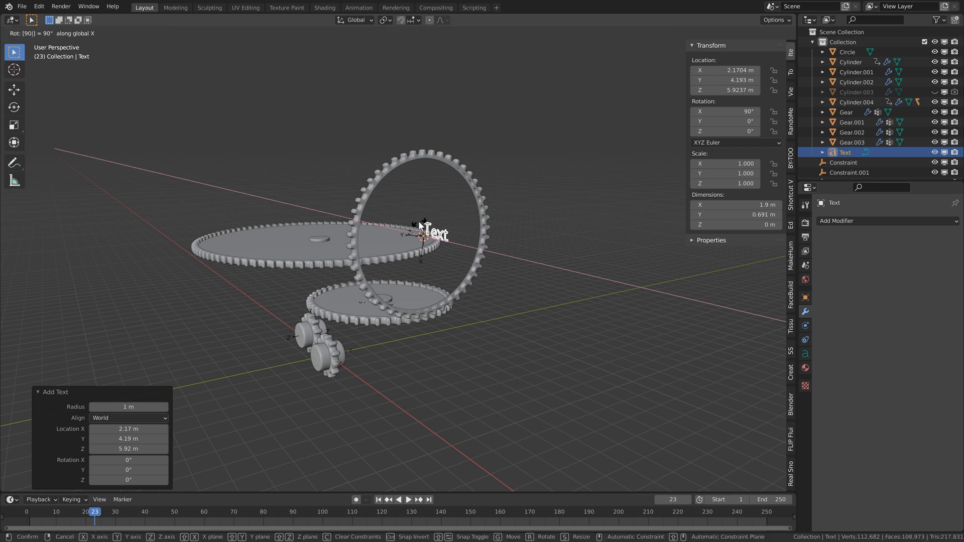
pyautogui.press('Return')
pyautogui.write('rz90')
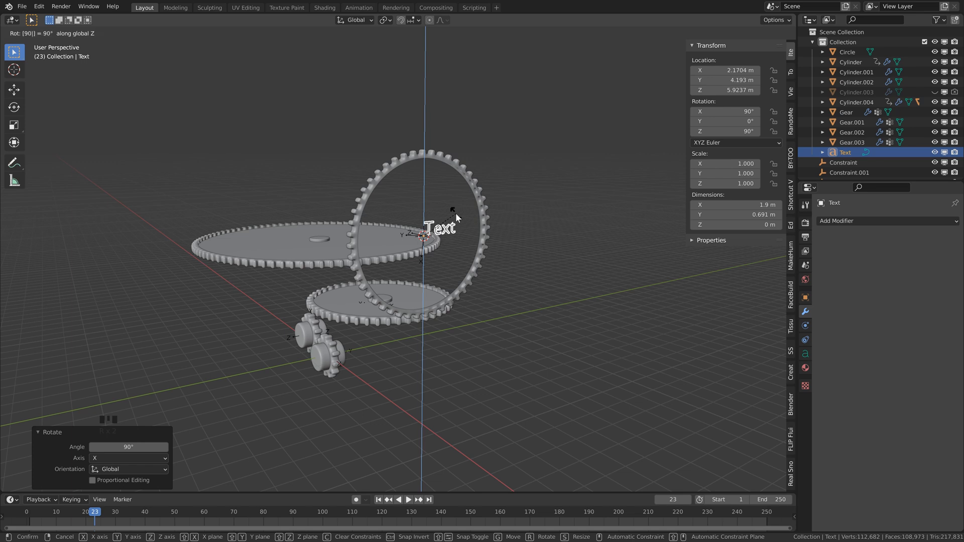
pyautogui.press('Return')
# Scale the text to about 2.23 and position it inside the ring gear at about Y 1.80 m and Z 5.17 m.
pyautogui.moveTo(455, 213); pyautogui.dragTo(402, 224, button='middle')
pyautogui.press('s')
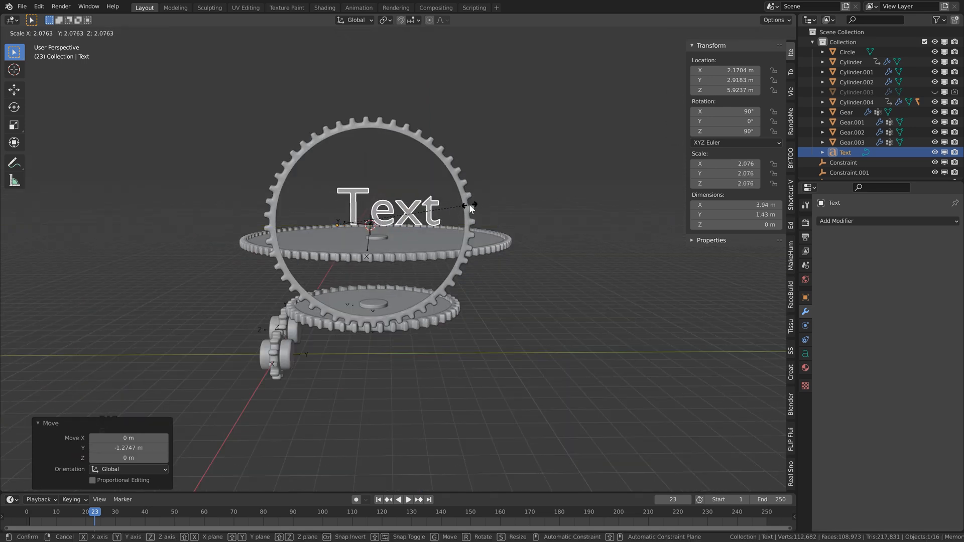
pyautogui.click(484, 200)
pyautogui.press('g')
pyautogui.press('y')
pyautogui.click(455, 208)
pyautogui.press('g')
pyautogui.press('z')
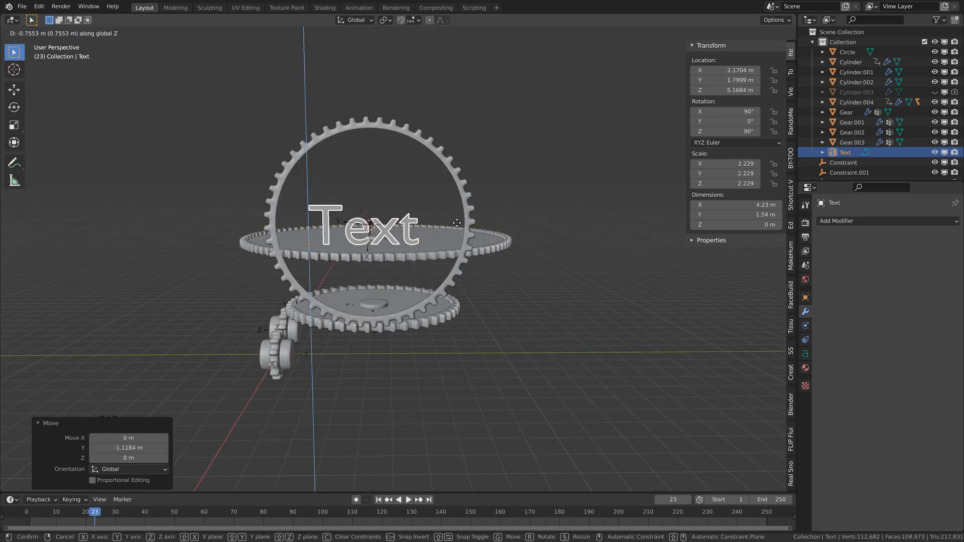
pyautogui.click(425, 229)
# Replace the text object's content with 2021.
pyautogui.press('Tab')
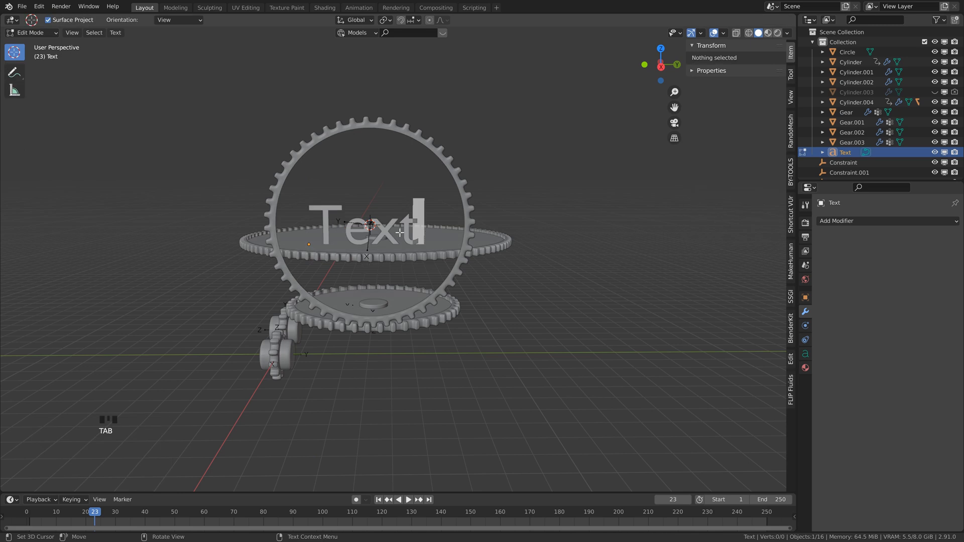
pyautogui.press('BackSpace')
pyautogui.press('BackSpace')
pyautogui.press('BackSpace')
pyautogui.press('BackSpace')
pyautogui.press('BackSpace')
pyautogui.press('BackSpace')
pyautogui.write('2021')
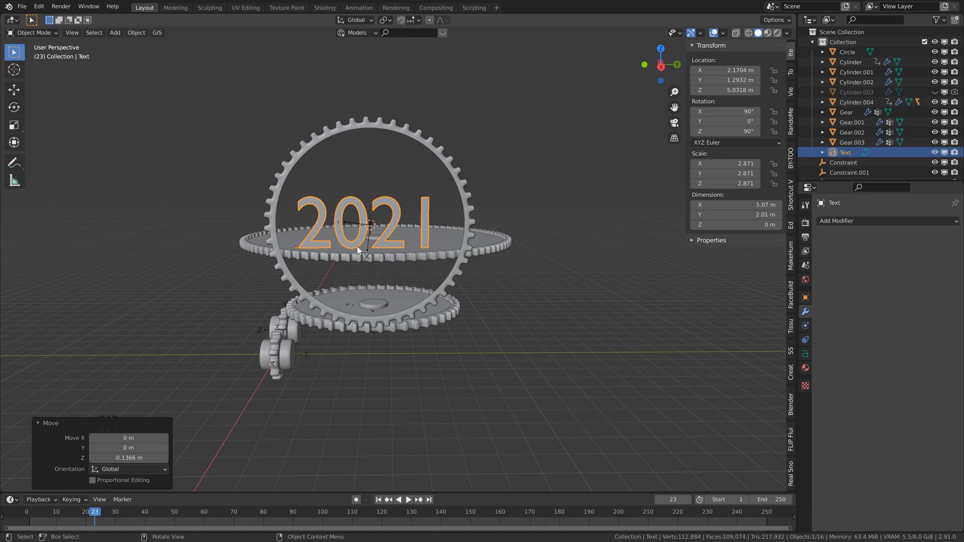
# Move the 2021 text about 0.49 m along the global X axis, in front of the ring gear's centre.
pyautogui.moveTo(357, 246); pyautogui.dragTo(438, 248, button='middle')
pyautogui.moveTo(508, 187); pyautogui.dragTo(438, 206, button='middle')
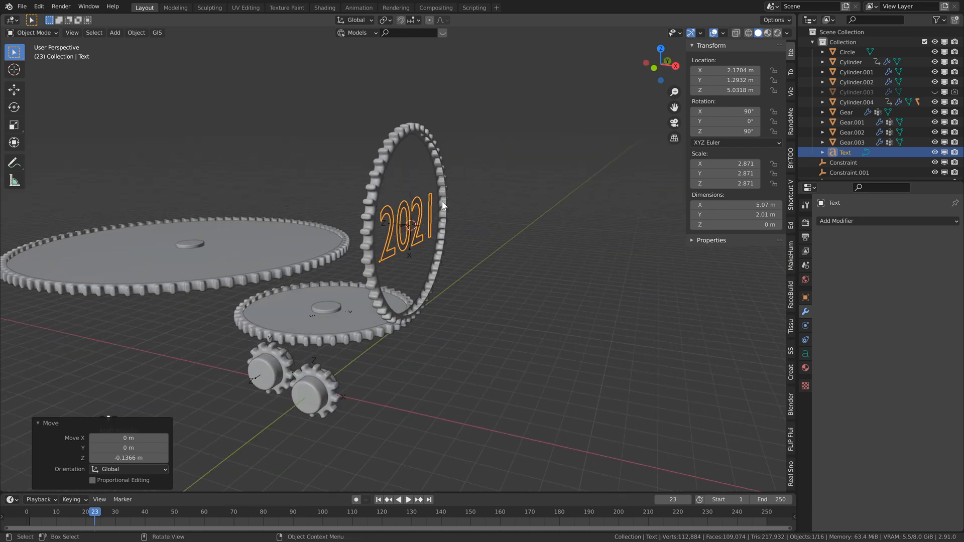
pyautogui.press('g')
pyautogui.press('x')
pyautogui.click(454, 202)
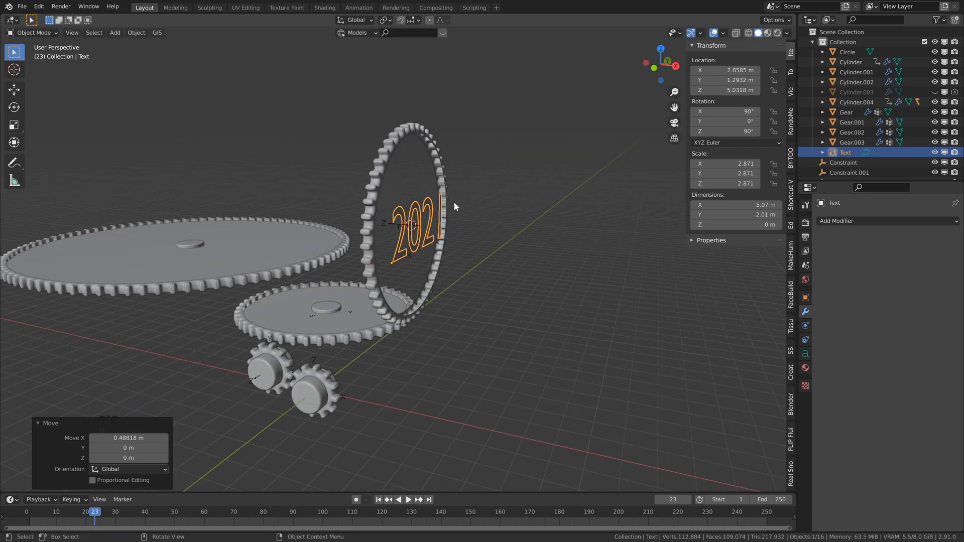
pyautogui.moveTo(453, 202); pyautogui.dragTo(394, 207, button='middle')
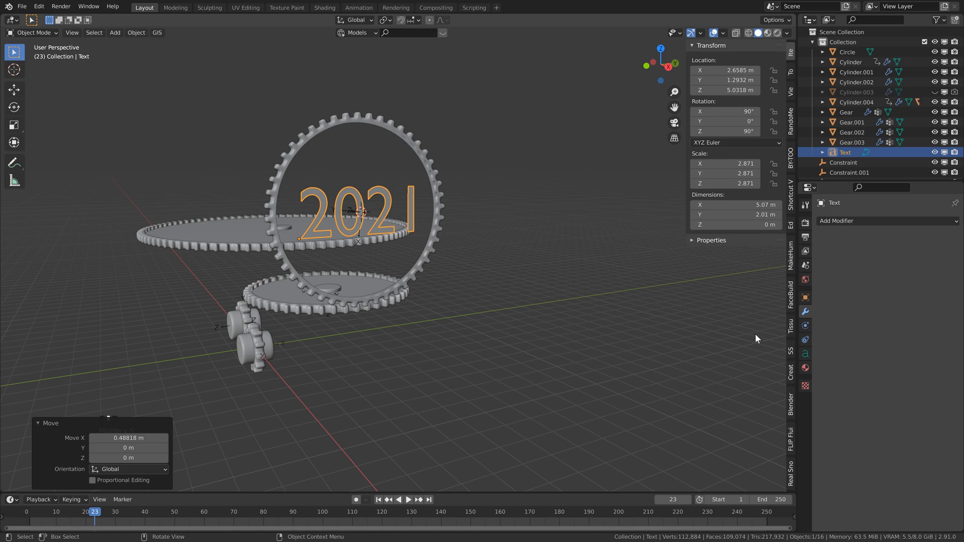
# Give the 2021 text a round bevel with a depth of 0.03 m.
pyautogui.click(805, 354)
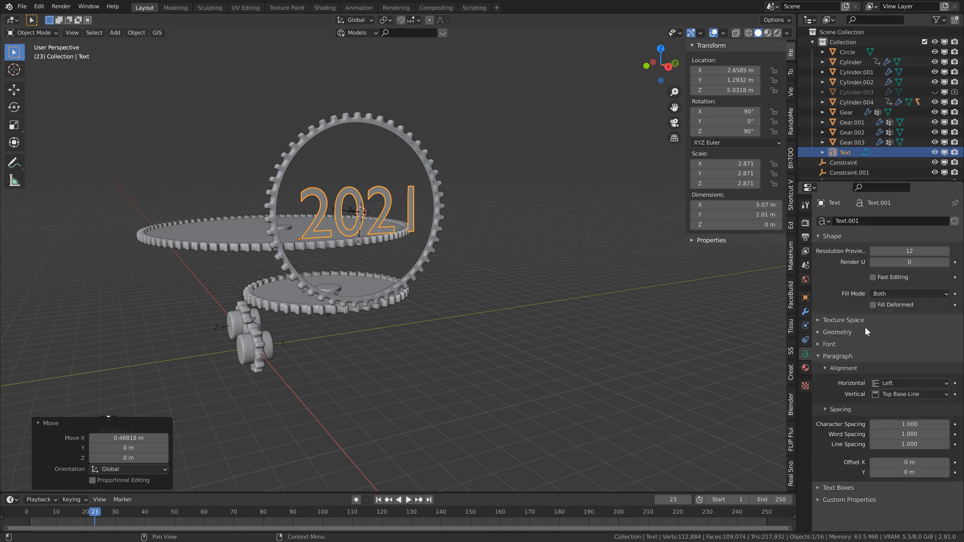
pyautogui.click(818, 332)
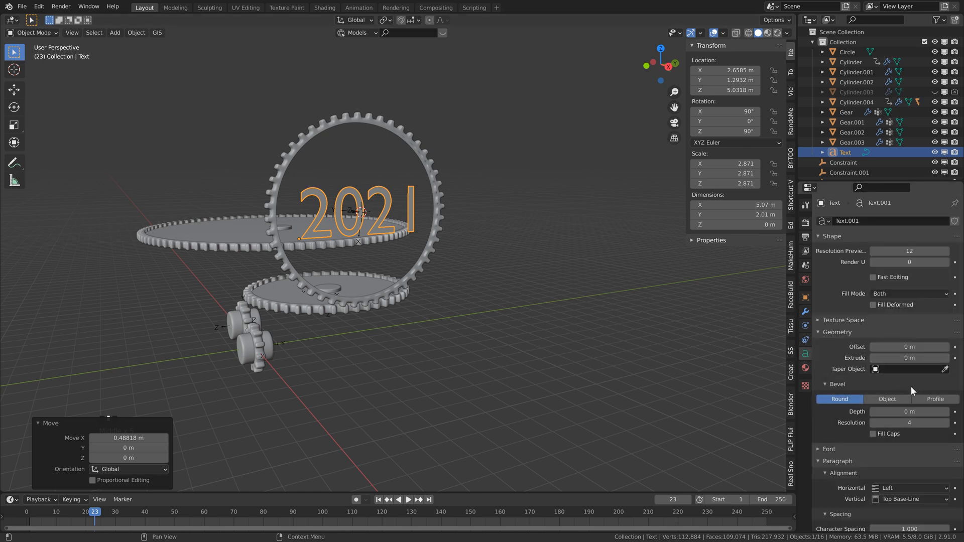
pyautogui.scroll(-2, 911, 387)
pyautogui.click(947, 381)
pyautogui.click(947, 381)
pyautogui.click(947, 381)
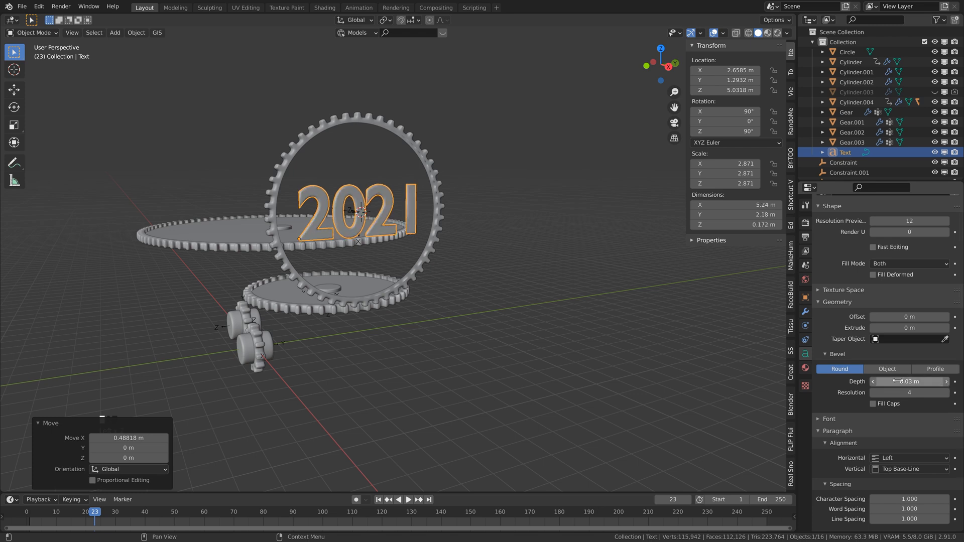
# Convert the 2021 text to a mesh and apply all its transforms.
pyautogui.moveTo(439, 293); pyautogui.dragTo(190, 203, button='middle')
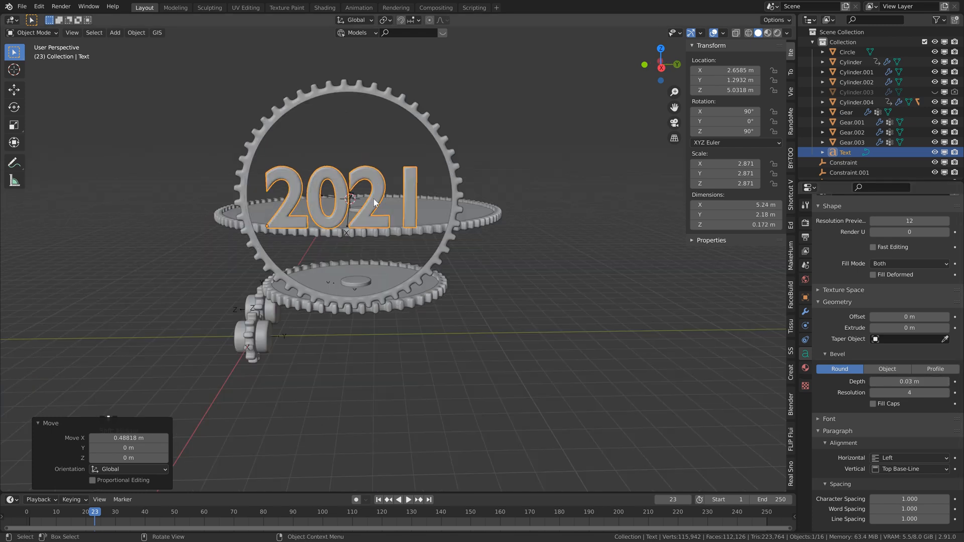
pyautogui.rightClick(359, 172)
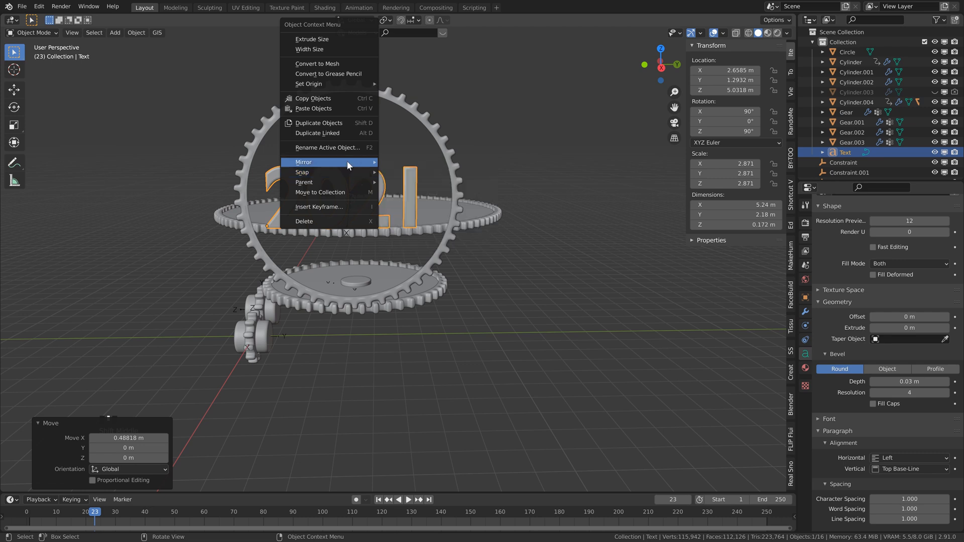
pyautogui.click(323, 63)
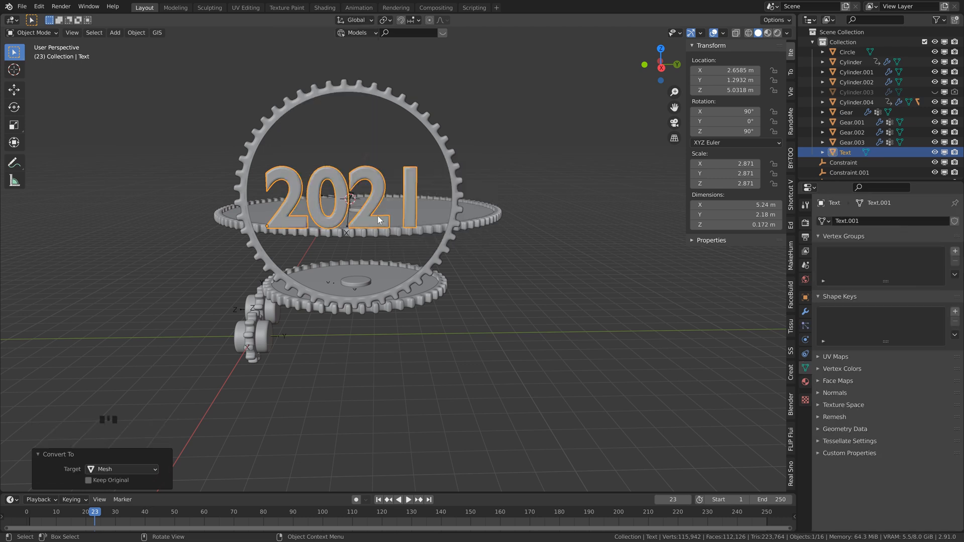
pyautogui.hotkey('ctrl', 'a')
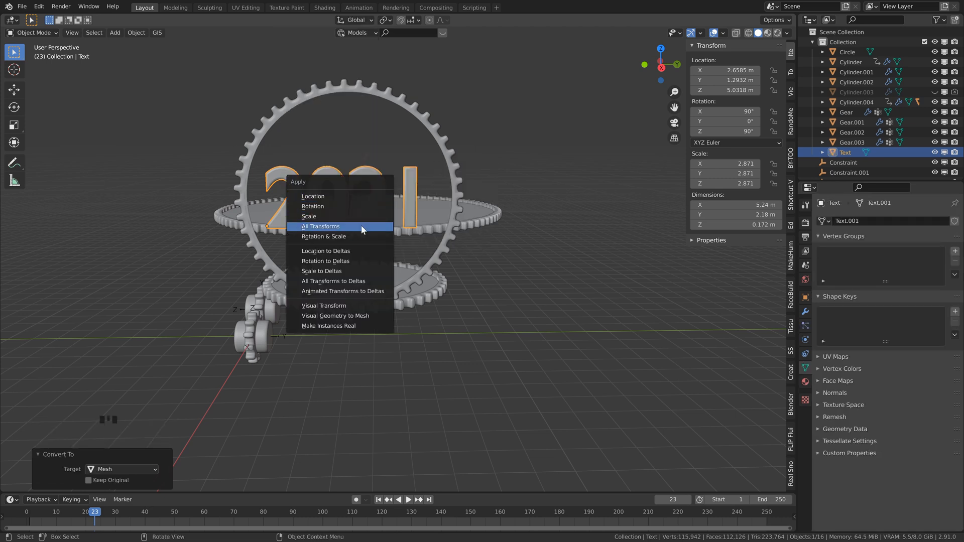
pyautogui.click(362, 227)
# Set the 2021 mesh's origin to its geometry.
pyautogui.rightClick(371, 196)
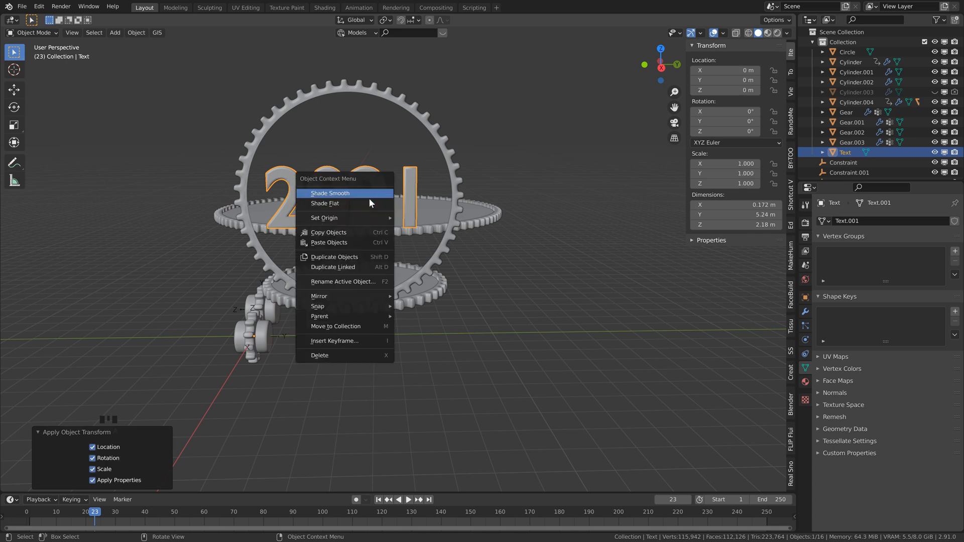
pyautogui.moveTo(345, 221)
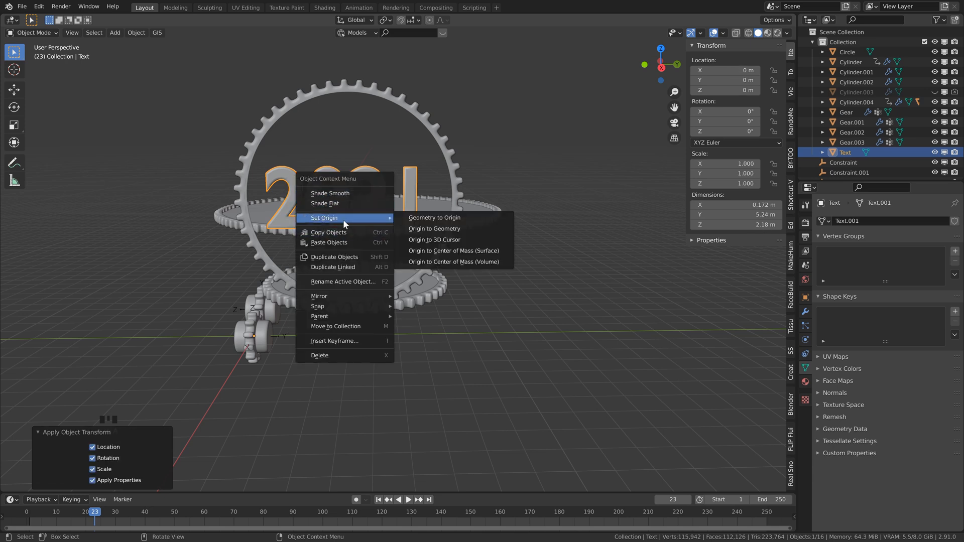
pyautogui.click(452, 226)
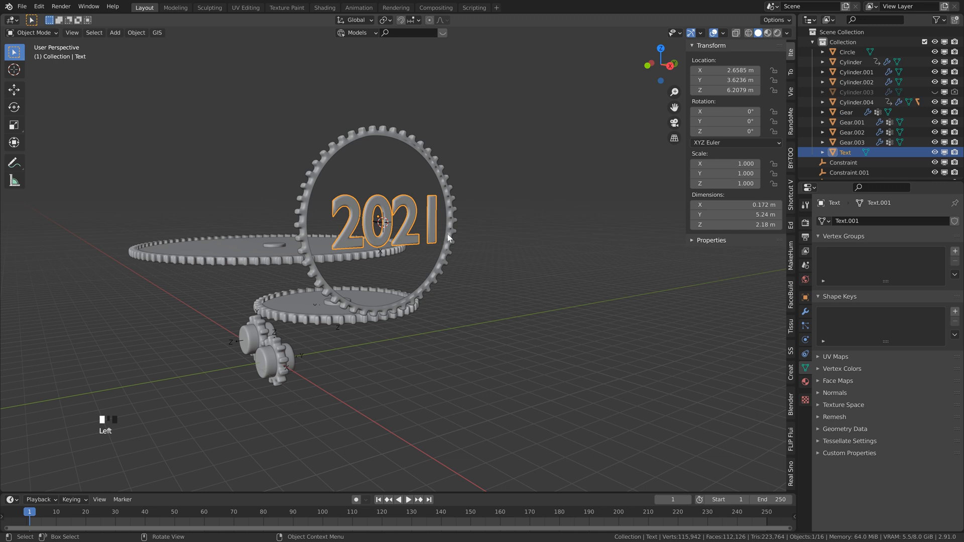
# Add a mesh cylinder and raise it about 3.13 m along Z to the ring gear's upper rim.
pyautogui.hotkey('shift', 'a')
pyautogui.moveTo(447, 194)
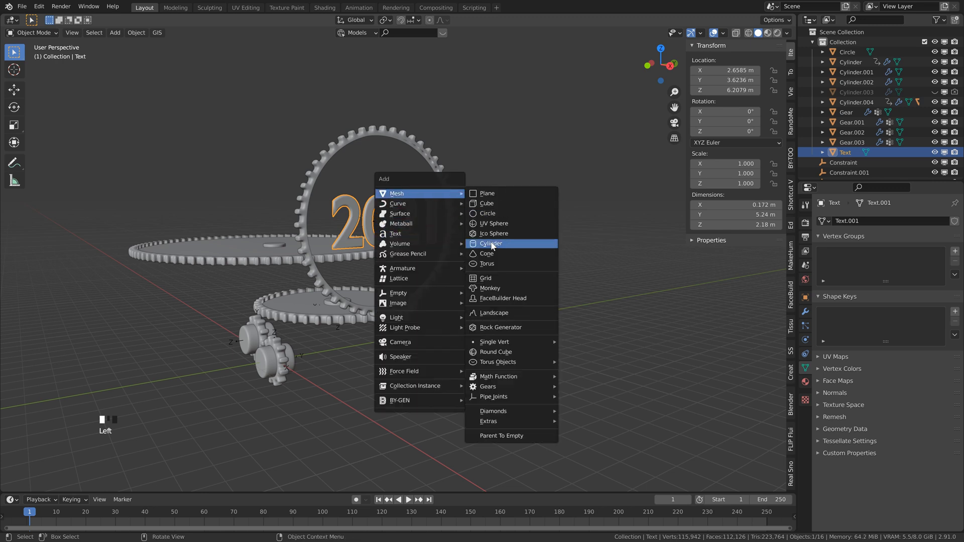
pyautogui.click(491, 245)
pyautogui.press('g')
pyautogui.press('z')
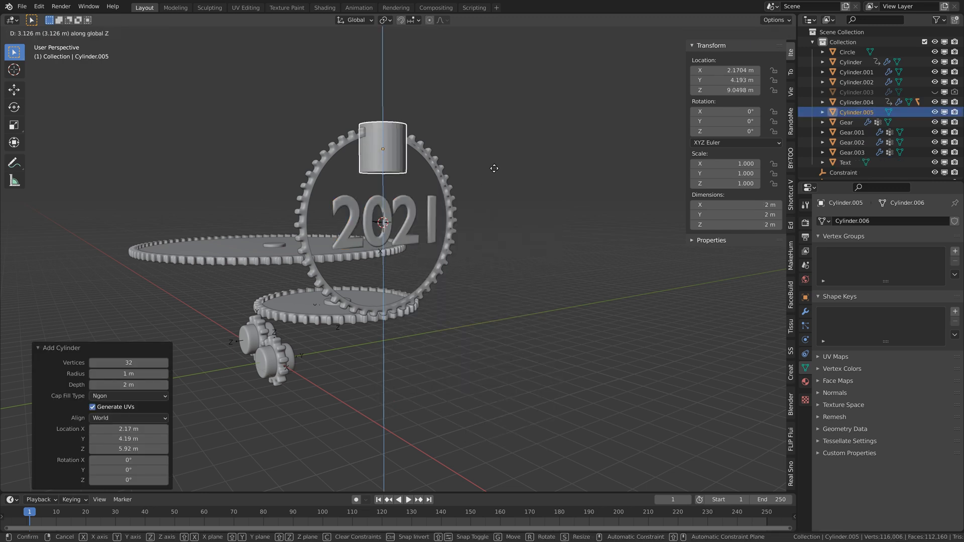
pyautogui.click(494, 168)
# Scale the cylinder into a thin rod, to about 0.113 in X and Y and 0.609 in Z.
pyautogui.press('s')
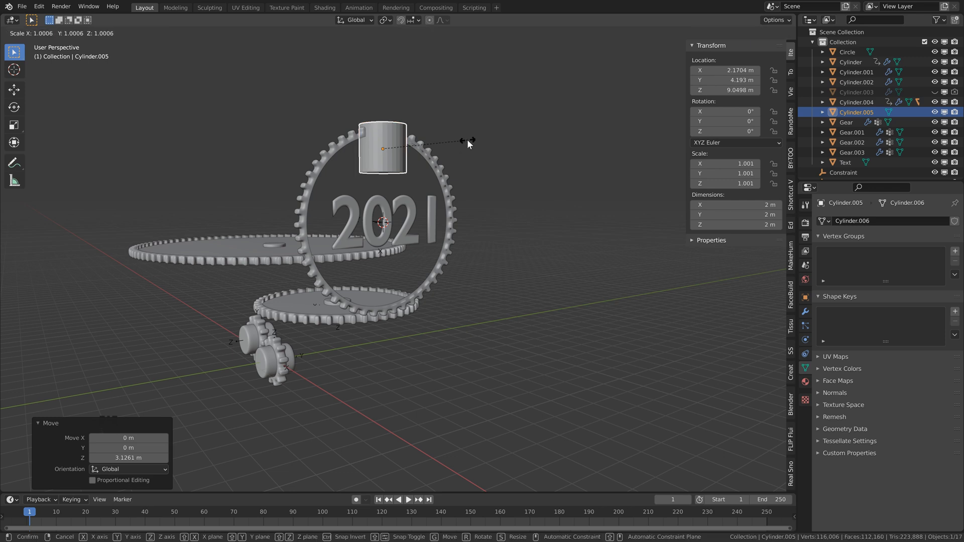
pyautogui.hotkey('shift', 'z')
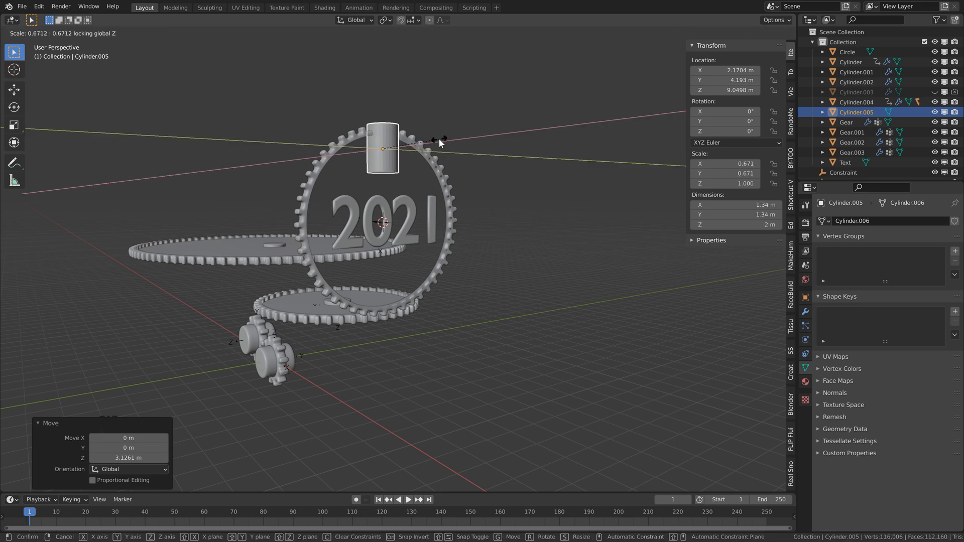
pyautogui.click(390, 143)
pyautogui.press('s')
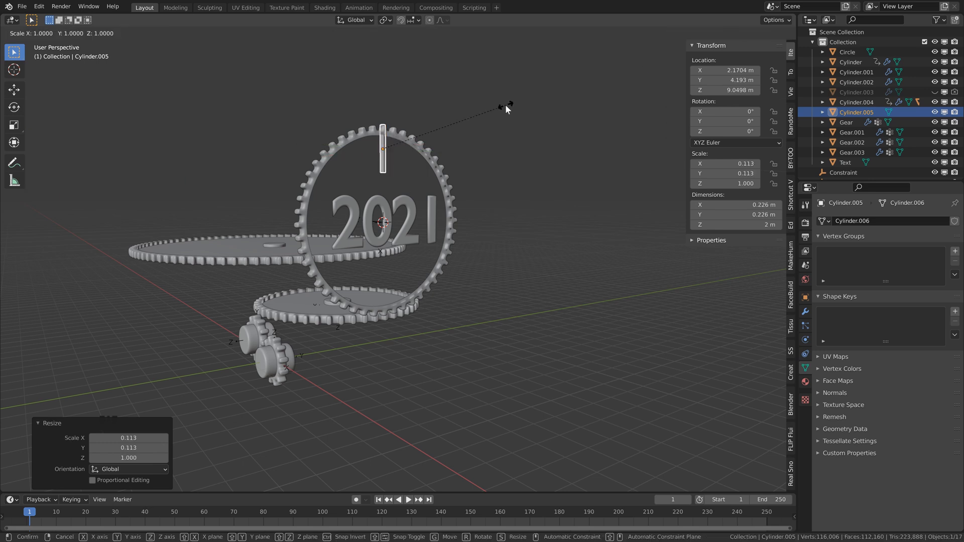
pyautogui.press('z')
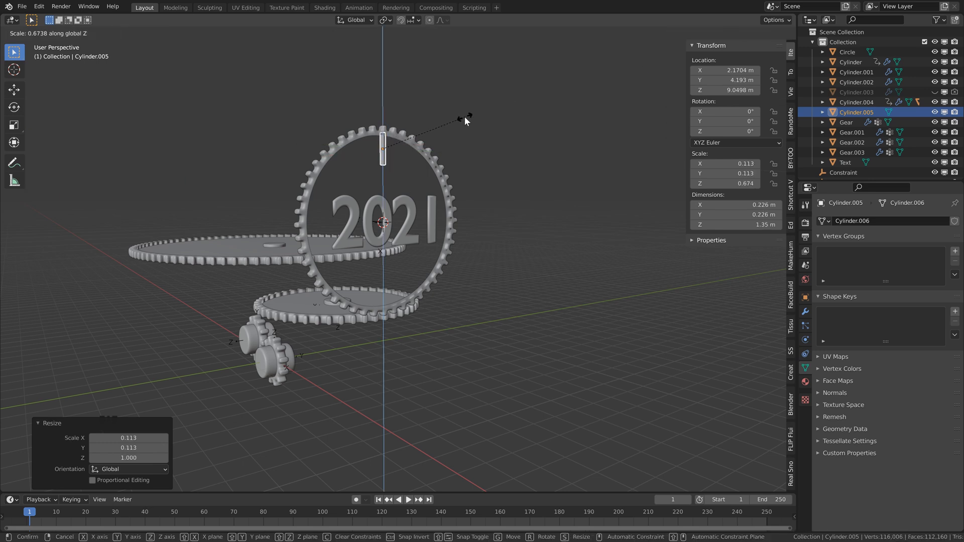
pyautogui.click(459, 131)
# Add 10 evenly spaced horizontal loop cuts along the length of the rod.
pyautogui.moveTo(459, 173); pyautogui.dragTo(423, 214, button='middle')
pyautogui.scroll(2, 400, 258)
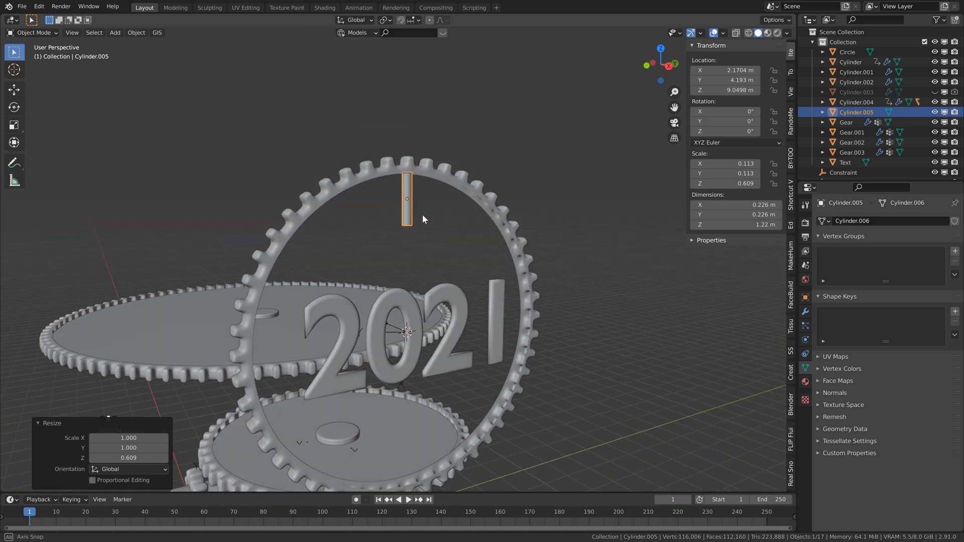
pyautogui.scroll(2, 493, 188)
pyautogui.moveTo(492, 187); pyautogui.dragTo(457, 211, button='middle')
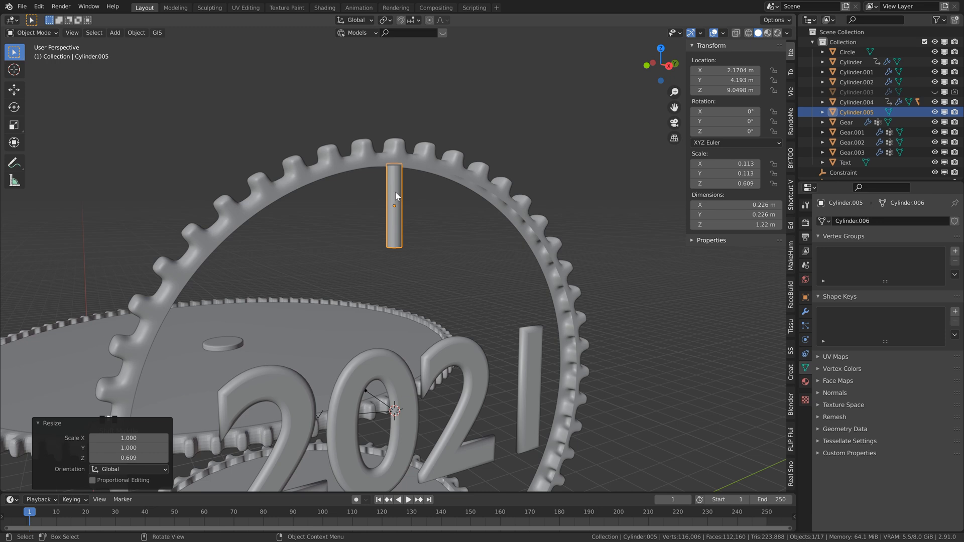
pyautogui.press('Tab')
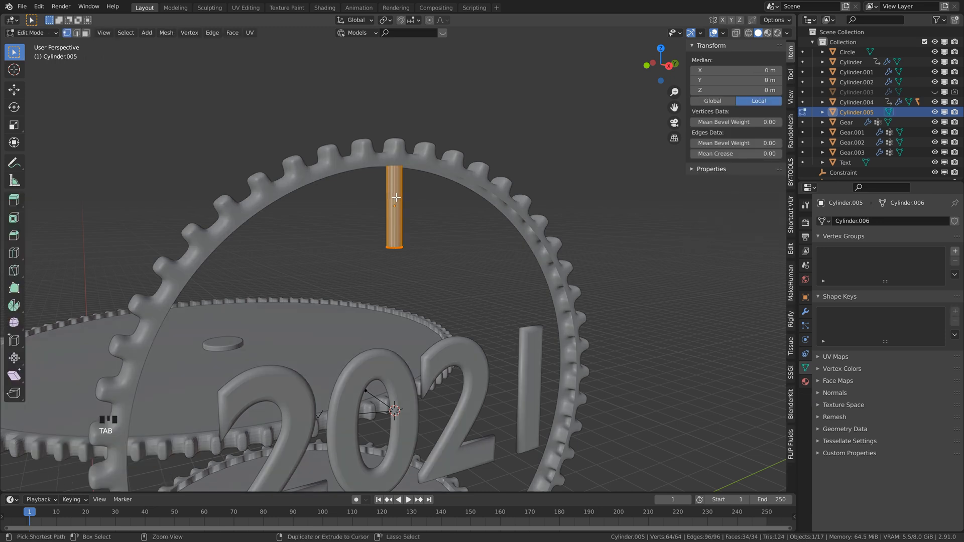
pyautogui.hotkey('ctrl', 'r')
pyautogui.click(396, 198)
pyautogui.rightClick(397, 198)
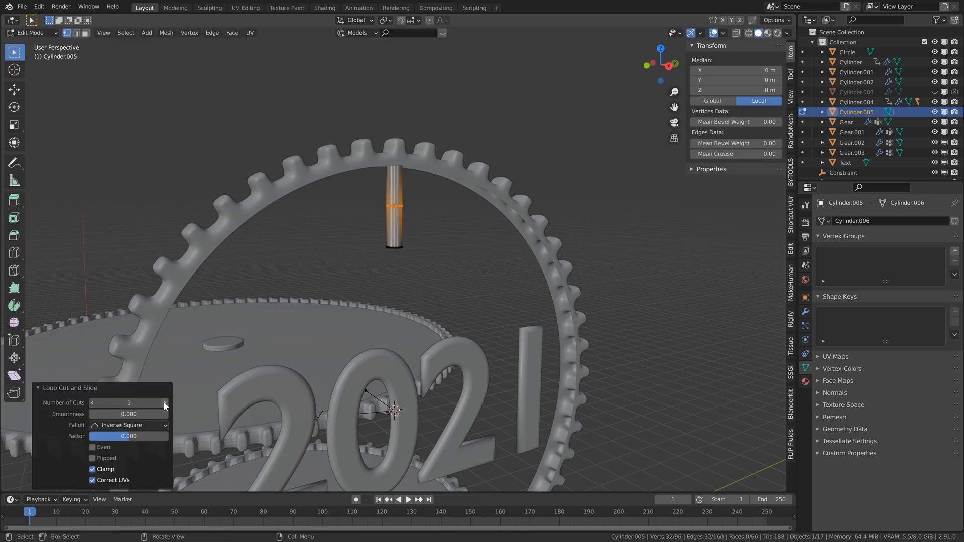
pyautogui.click(165, 403)
pyautogui.click(165, 403)
pyautogui.click(166, 403)
pyautogui.click(165, 404)
pyautogui.click(165, 403)
pyautogui.click(165, 403)
pyautogui.click(165, 403)
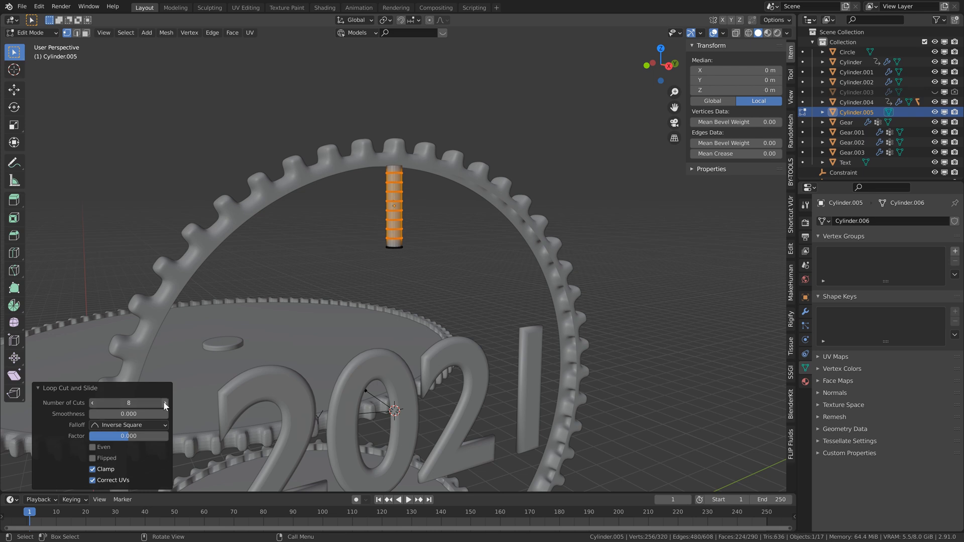
pyautogui.click(165, 403)
pyautogui.click(165, 404)
# Select the rod's bottom face and inset it twice, about 0.224 m and about 0.36 m thick.
pyautogui.press('KP_Decimal')
pyautogui.moveTo(433, 307); pyautogui.dragTo(414, 210, button='middle')
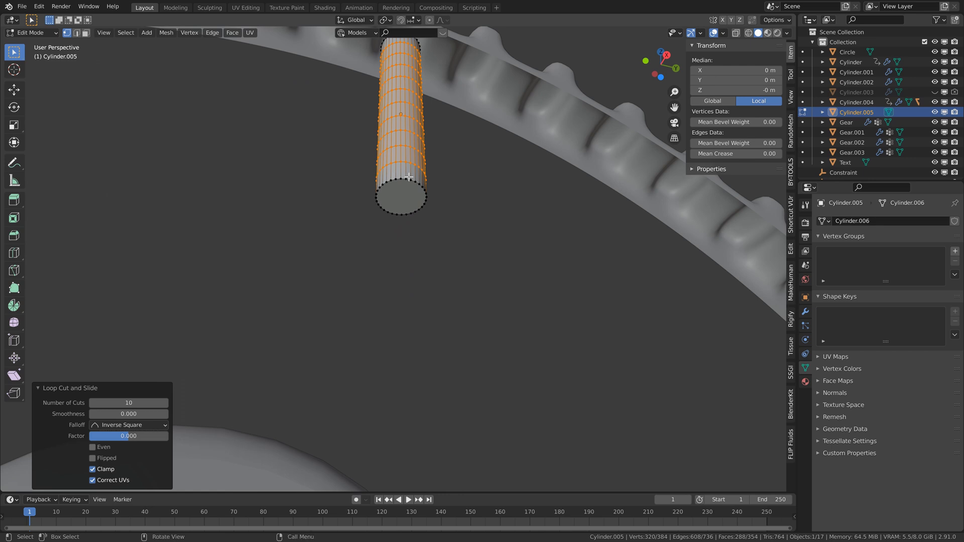
pyautogui.keyDown('alt'); pyautogui.click(425, 200); pyautogui.keyUp('alt')
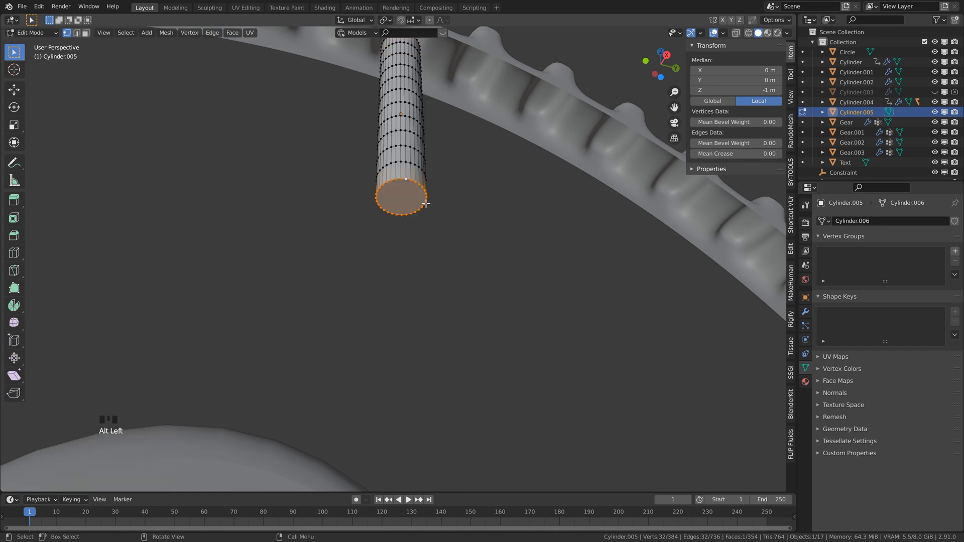
pyautogui.press('i')
pyautogui.click(524, 128)
pyautogui.press('i')
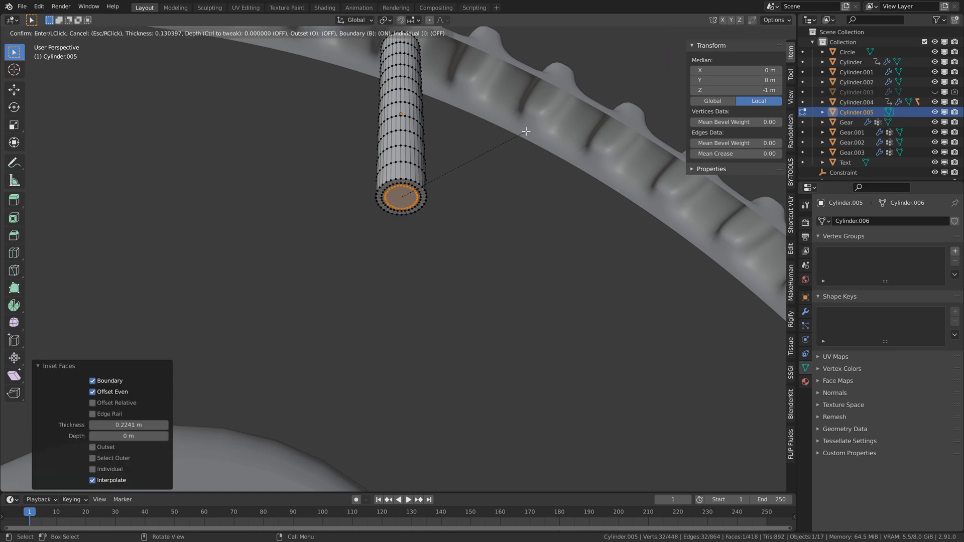
pyautogui.click(517, 134)
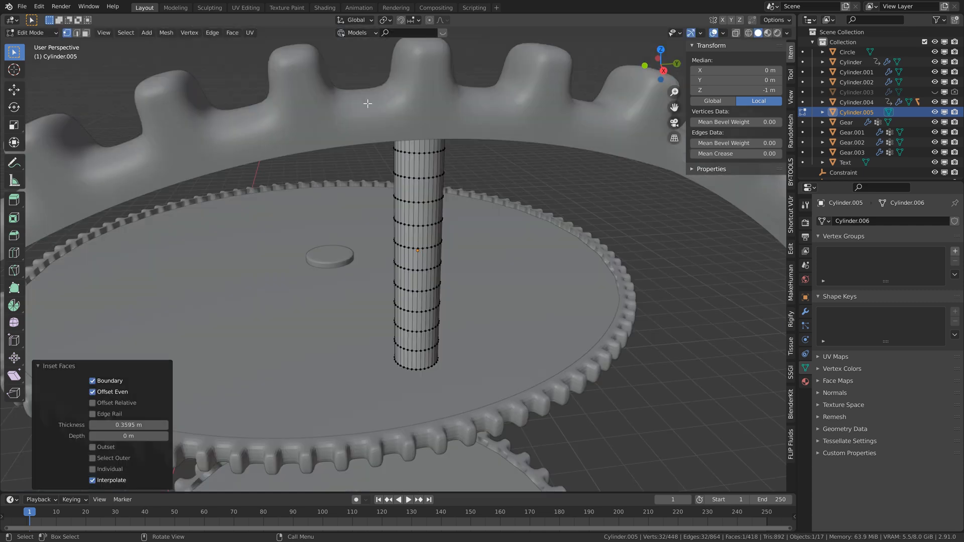
# Show the rod see-through, select its top face and add supporting loops to it.
pyautogui.click(736, 32)
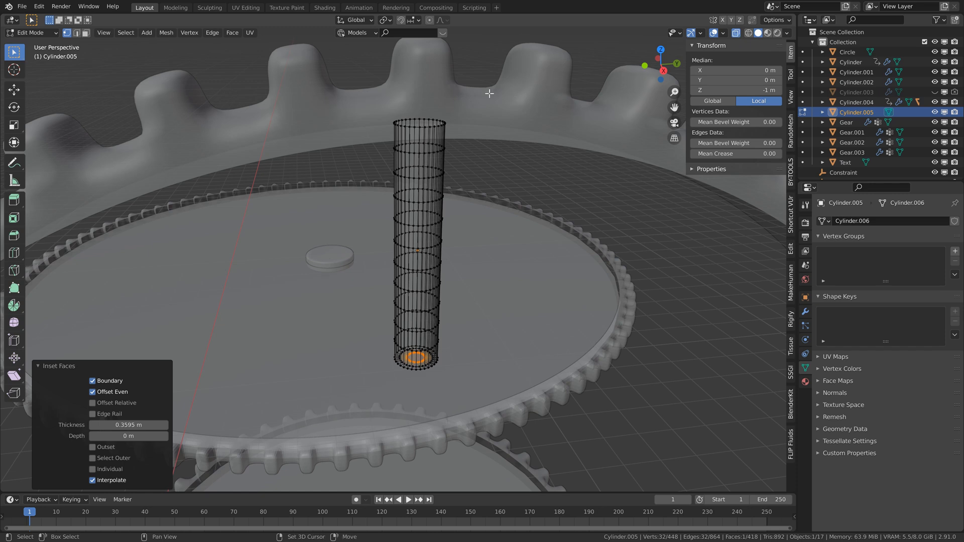
pyautogui.moveTo(515, 96); pyautogui.dragTo(424, 181, button='middle')
pyautogui.keyDown('alt'); pyautogui.click(417, 189); pyautogui.keyUp('alt')
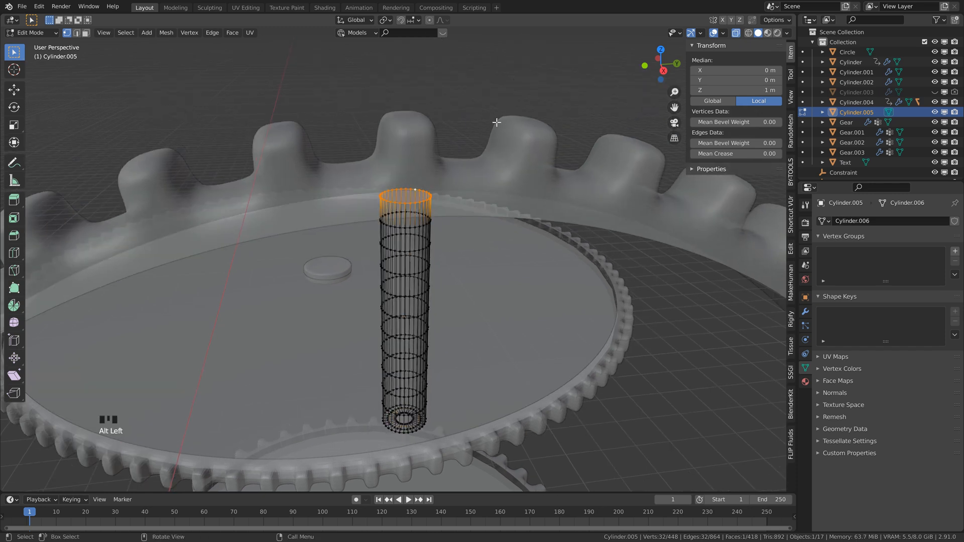
pyautogui.press('e')
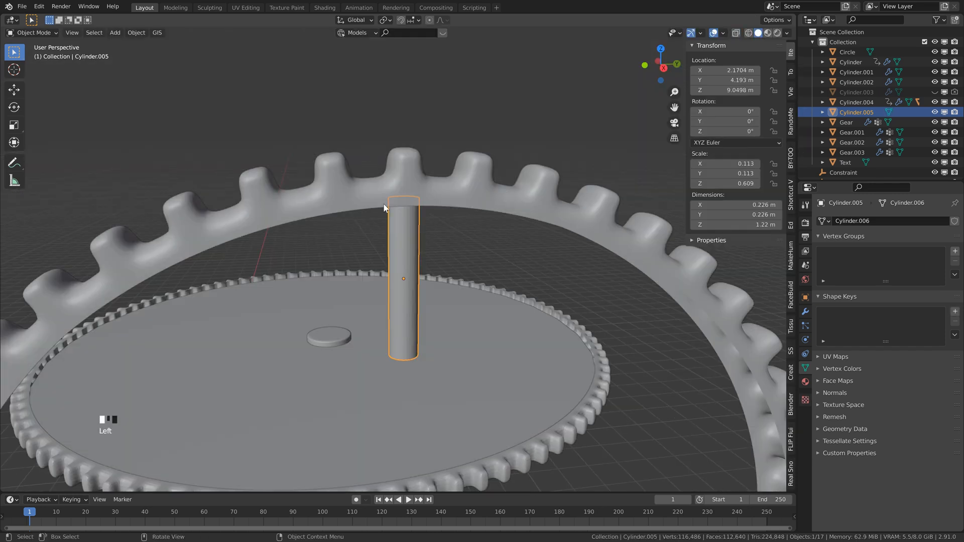
# Shade the rod smooth and add a Subdivision Surface modifier with viewport level 2, saving the file.
pyautogui.rightClick(401, 218)
pyautogui.click(397, 190)
pyautogui.click(805, 311)
pyautogui.click(846, 221)
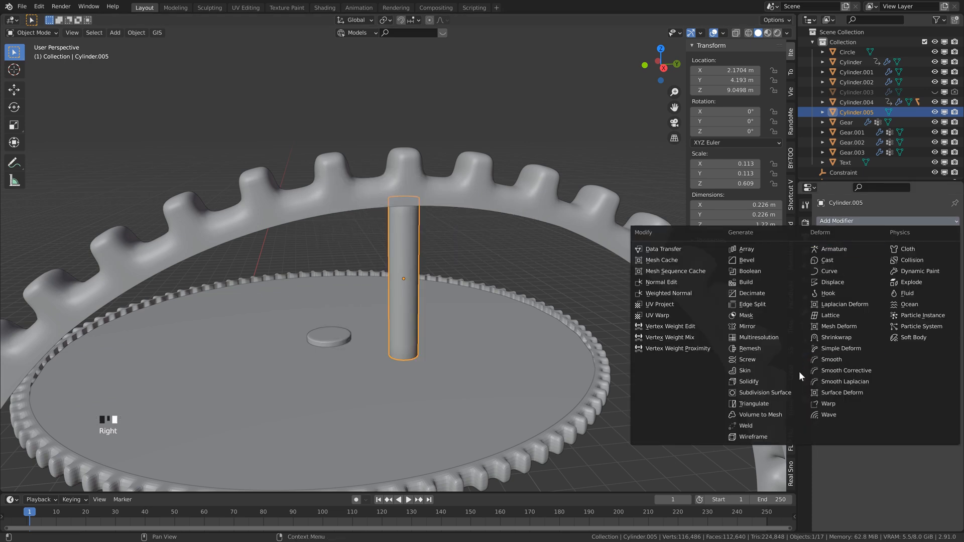
pyautogui.click(783, 393)
pyautogui.hotkey('ctrl', 's')
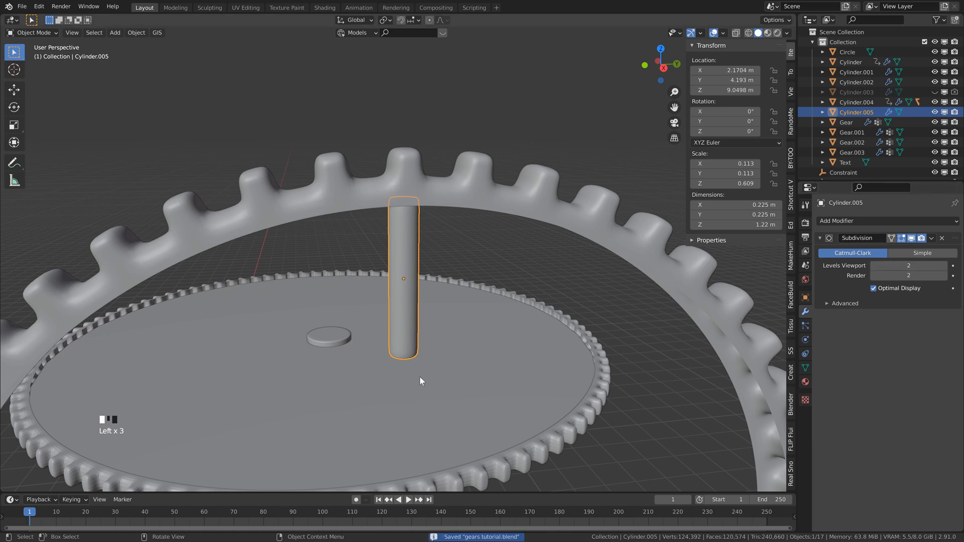
# Add a mesh plane and lower it about 8.74 m along Z, beneath the gears.
pyautogui.keyDown('shift'); pyautogui.moveTo(420, 378); pyautogui.dragTo(420, 337, button='middle'); pyautogui.keyUp('shift')
pyautogui.keyDown('shift'); pyautogui.moveTo(390, 228); pyautogui.dragTo(411, 194, button='middle'); pyautogui.keyUp('shift')
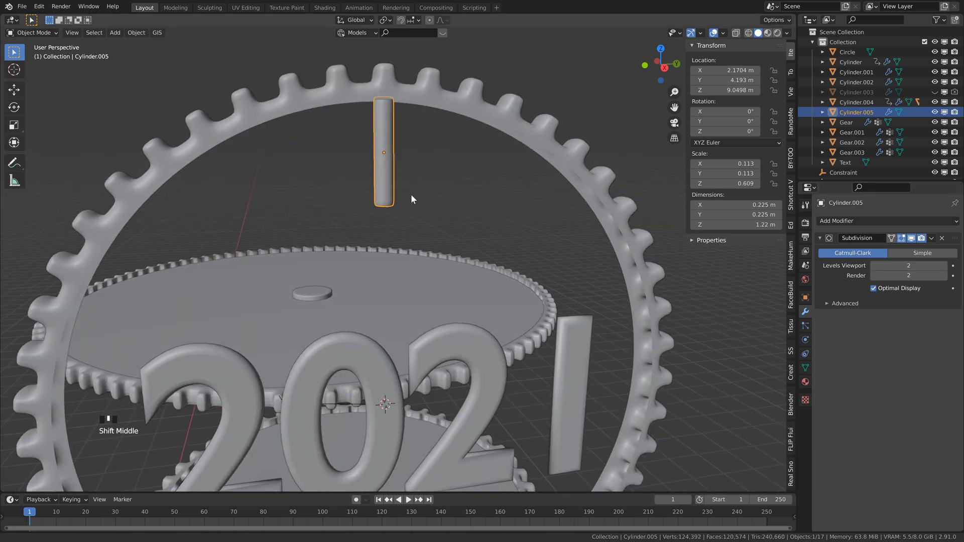
pyautogui.scroll(-3, 410, 200)
pyautogui.scroll(-4, 445, 181)
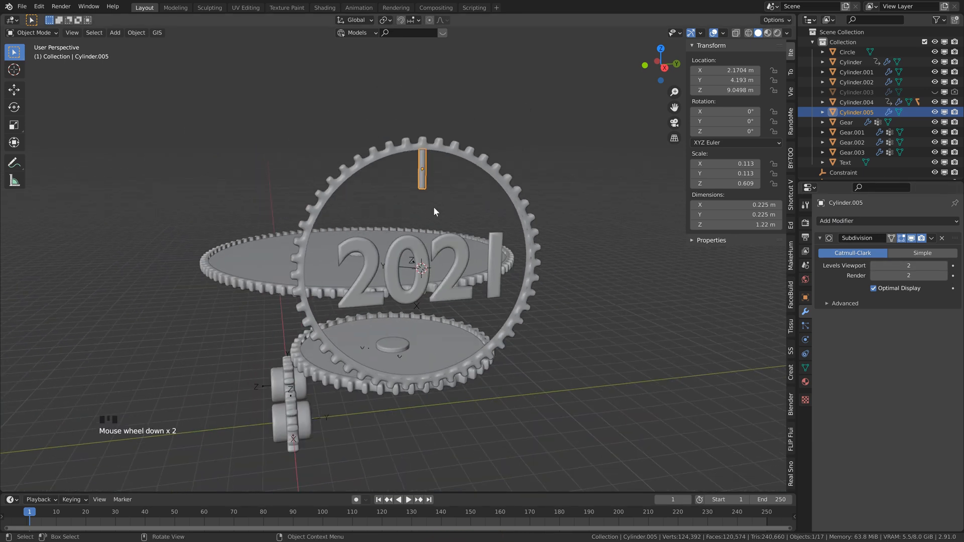
pyautogui.click(411, 321)
pyautogui.hotkey('shift', 'a')
pyautogui.moveTo(414, 321)
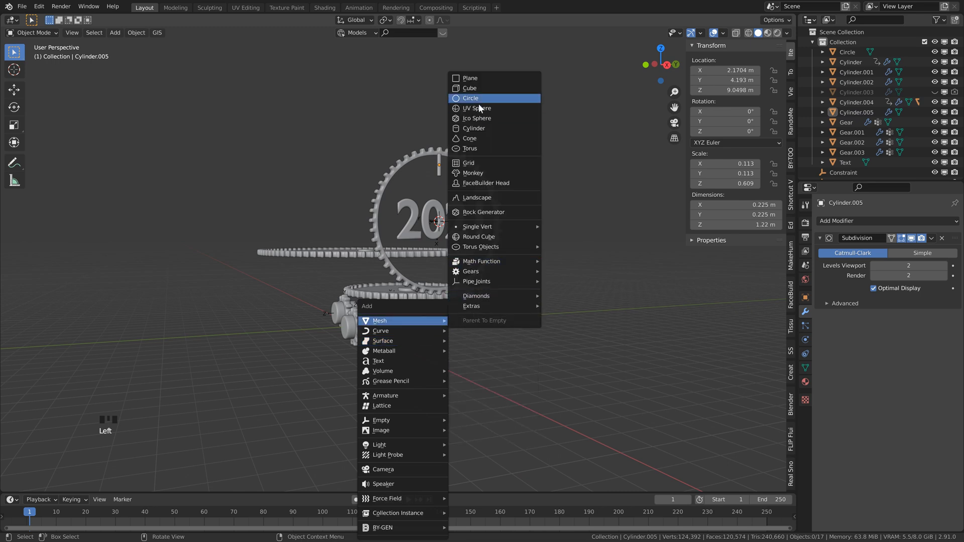
pyautogui.click(477, 78)
pyautogui.press('g')
pyautogui.press('z')
pyautogui.click(509, 399)
# Scale the plane by 10 and then by a further 5.
pyautogui.write('s10')
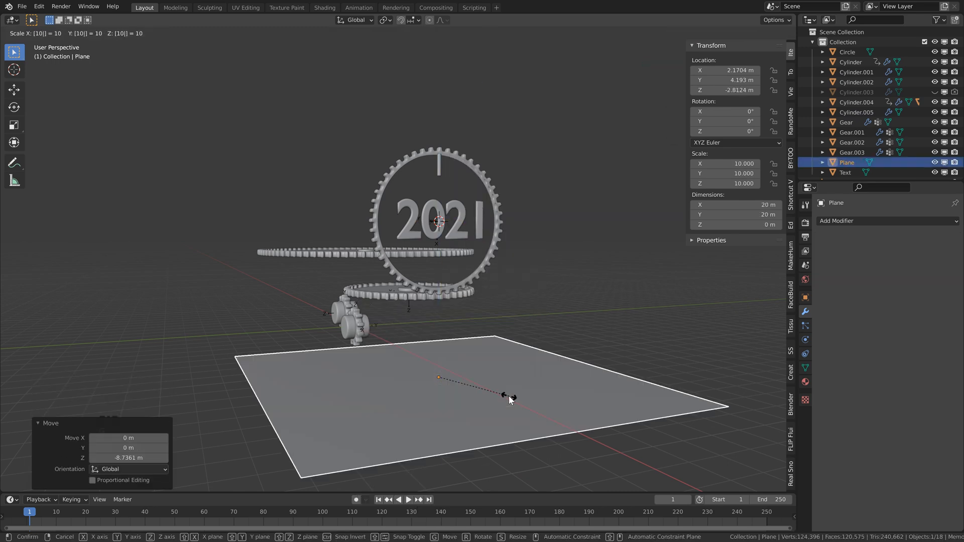
pyautogui.press('Return')
pyautogui.write('s5')
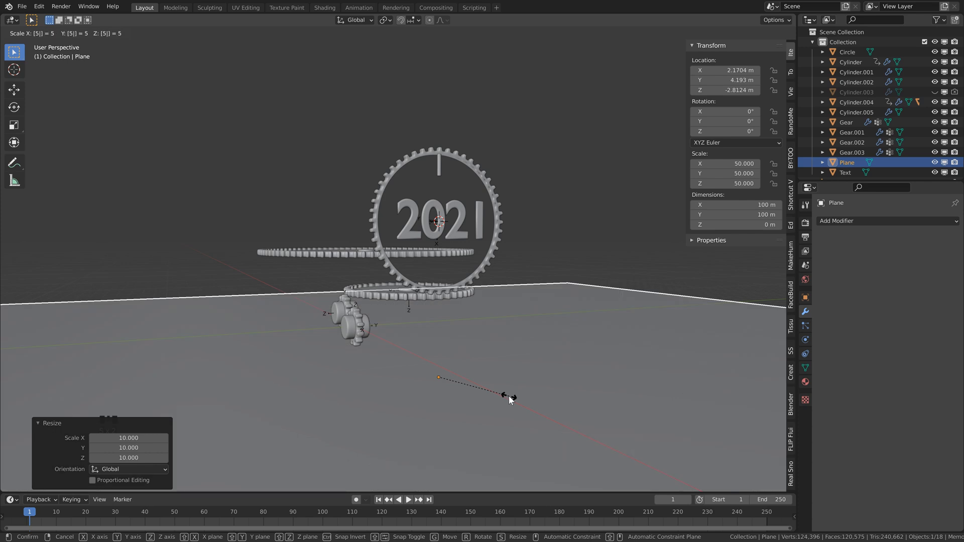
pyautogui.press('Return')
# Move the enlarged plane about -40.1 m along the X axis.
pyautogui.press('g')
pyautogui.press('x')
pyautogui.click(479, 294)
pyautogui.moveTo(479, 293); pyautogui.dragTo(416, 283, button='middle')
pyautogui.scroll(-3, 505, 357)
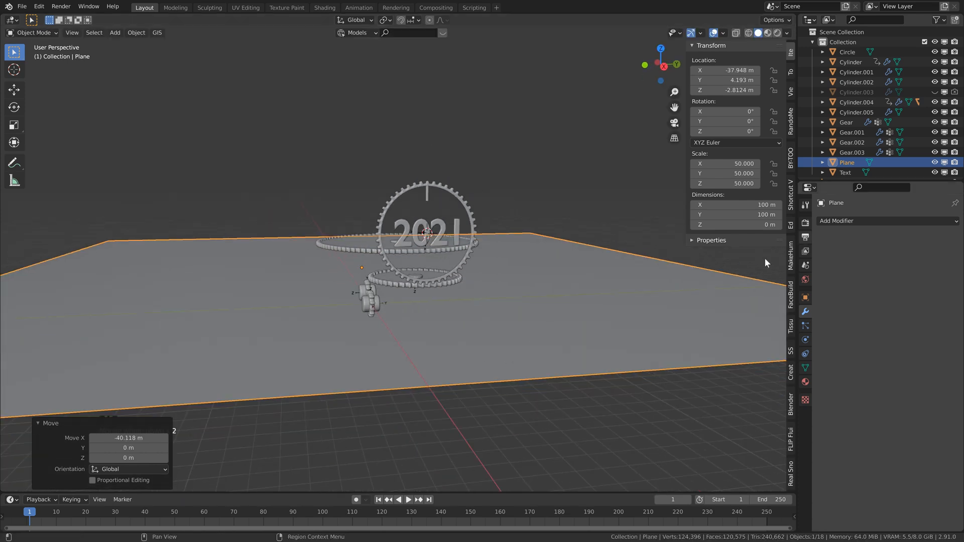
# Add a Wireframe modifier to the plane and subdivide its mesh repeatedly into a dense grid.
pyautogui.click(869, 221)
pyautogui.click(763, 436)
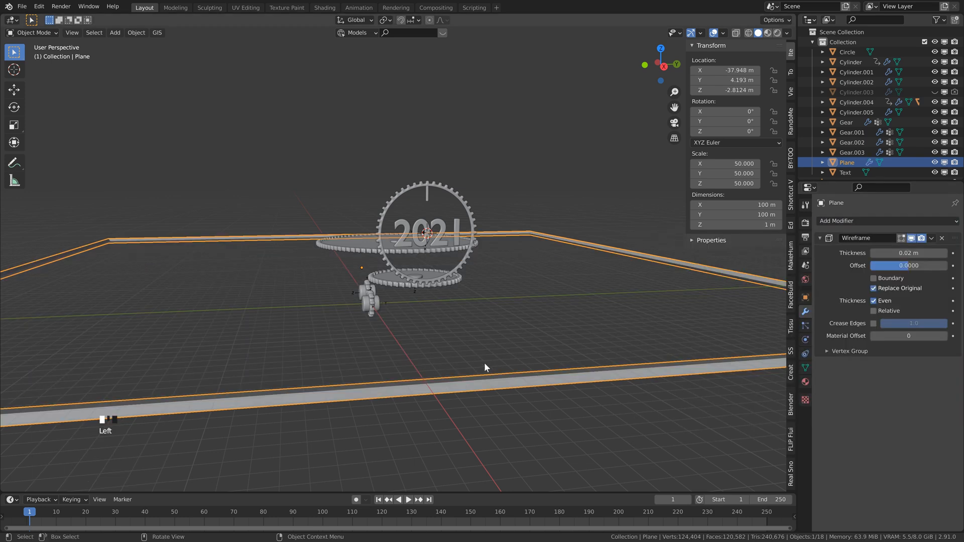
pyautogui.press('Tab')
pyautogui.rightClick(481, 305)
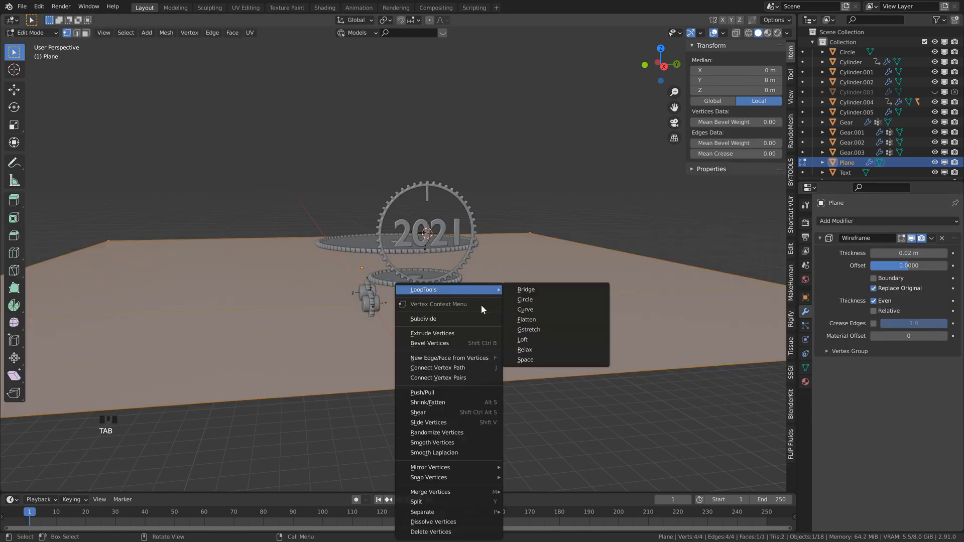
pyautogui.click(457, 318)
pyautogui.rightClick(457, 318)
pyautogui.click(457, 319)
pyautogui.press('Tab')
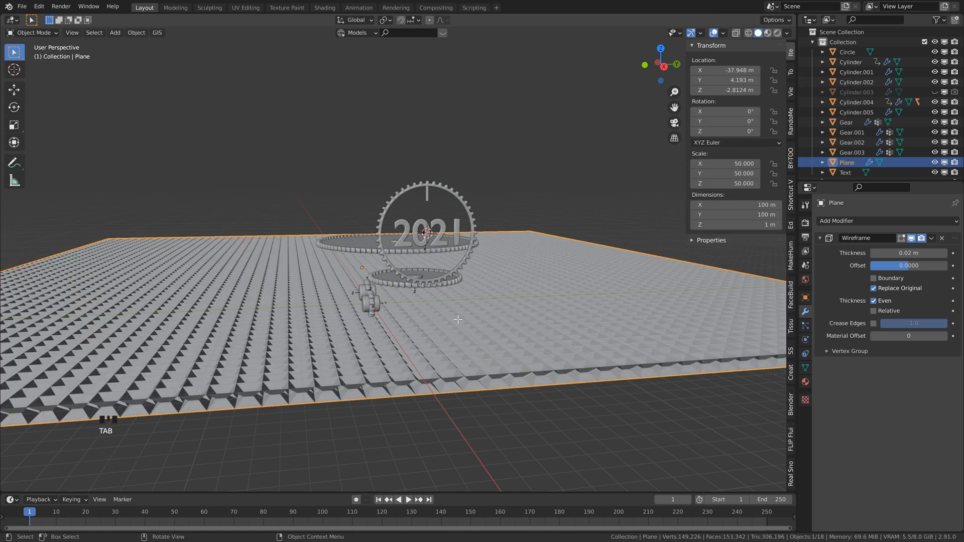
# Apply all of the plane's transforms and set its wireframe thickness to 0.2 m.
pyautogui.hotkey('ctrl', 'a')
pyautogui.click(457, 319)
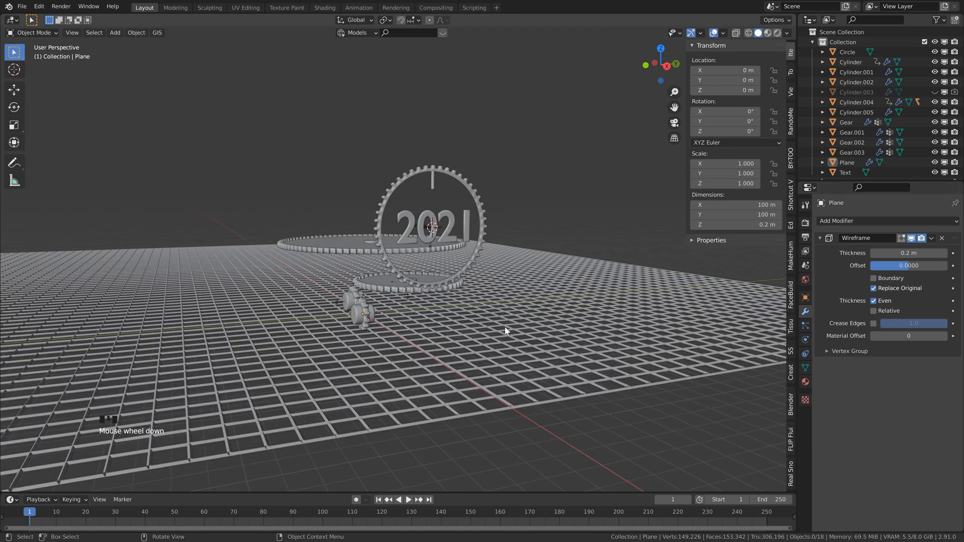
# Shift the grid plane about 12.27 m along Y and rename it Ground.
pyautogui.click(505, 330)
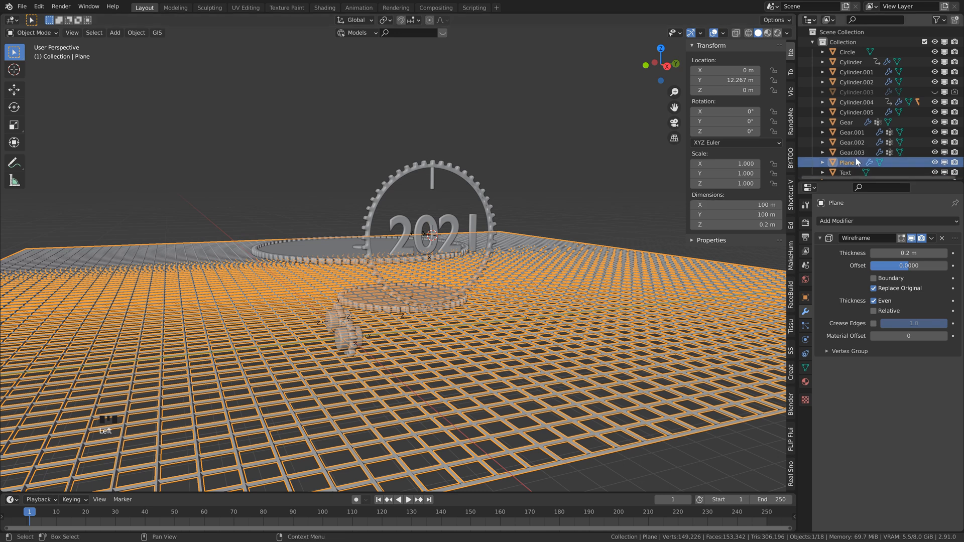
pyautogui.doubleClick(858, 161)
pyautogui.scroll(-2, 856, 159)
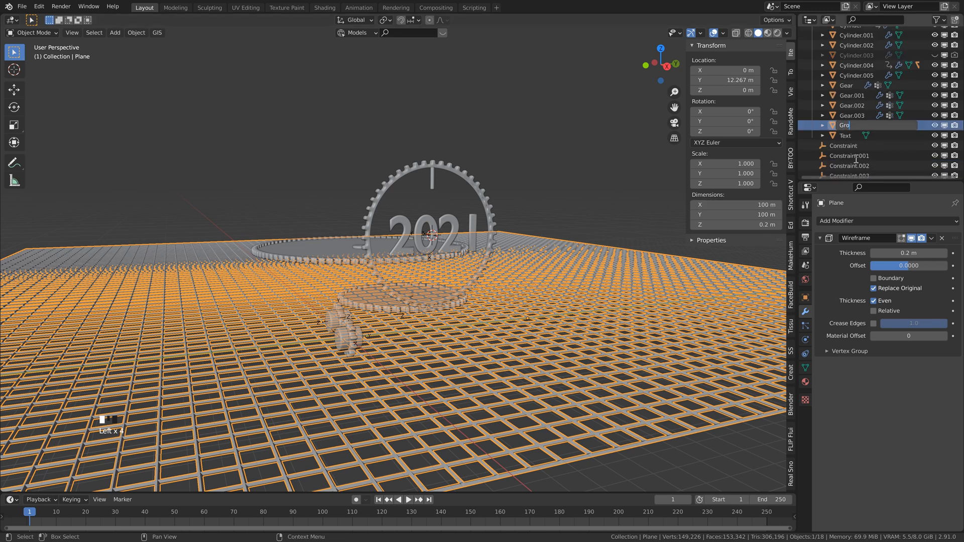
pyautogui.press('Return')
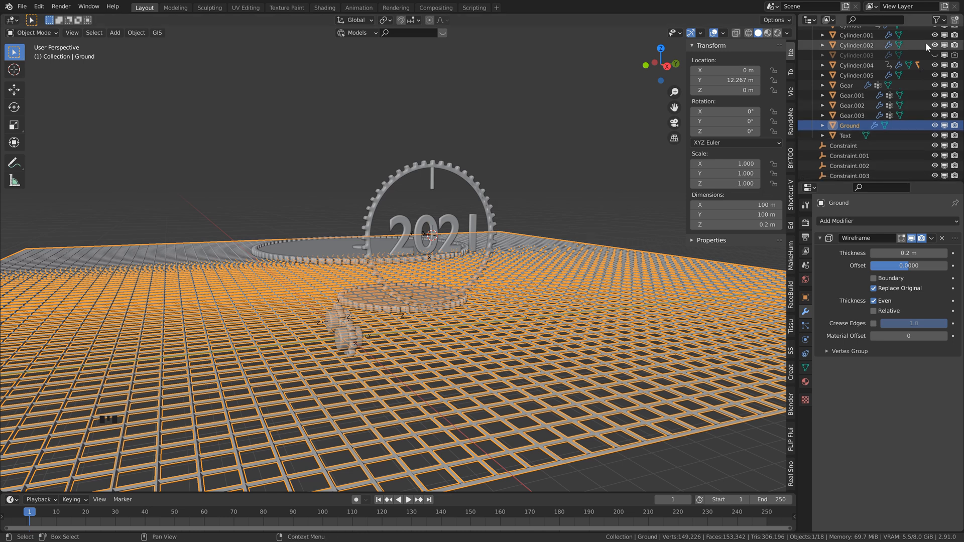
# Create a collection named Constraints and move the four constraint empties into it.
pyautogui.scroll(3, 871, 68)
pyautogui.scroll(-3, 871, 67)
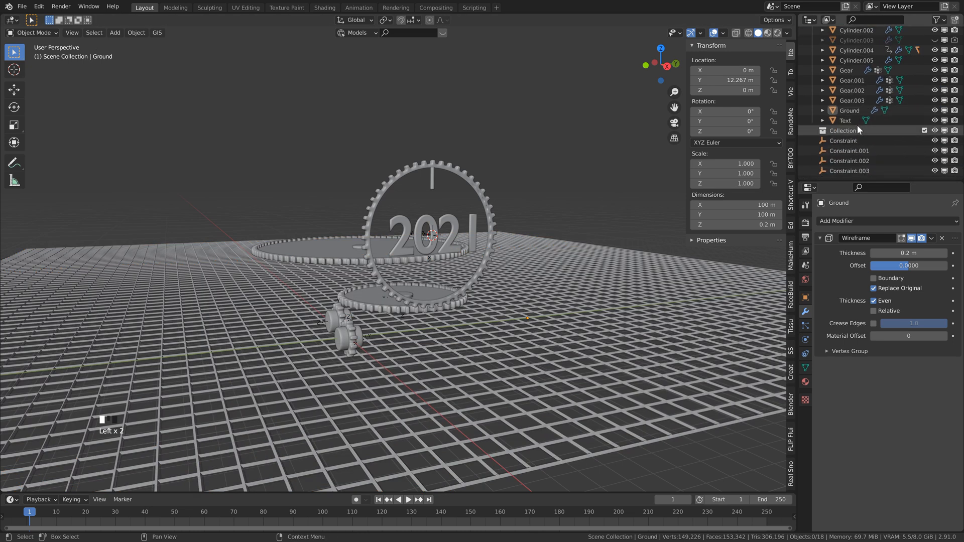
pyautogui.click(856, 130)
pyautogui.click(852, 141)
pyautogui.keyDown('shift'); pyautogui.click(851, 174); pyautogui.keyUp('shift')
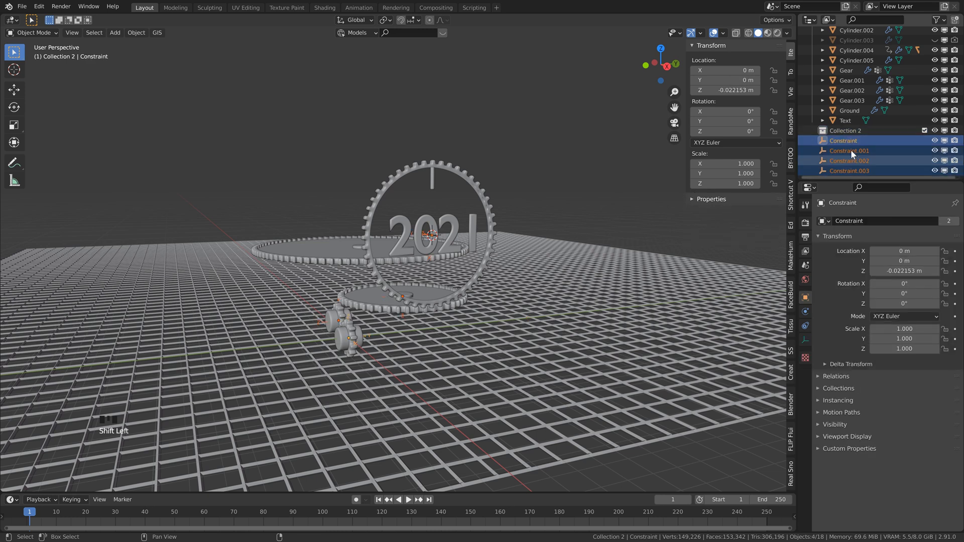
pyautogui.moveTo(845, 141); pyautogui.dragTo(852, 130)
pyautogui.doubleClick(851, 129)
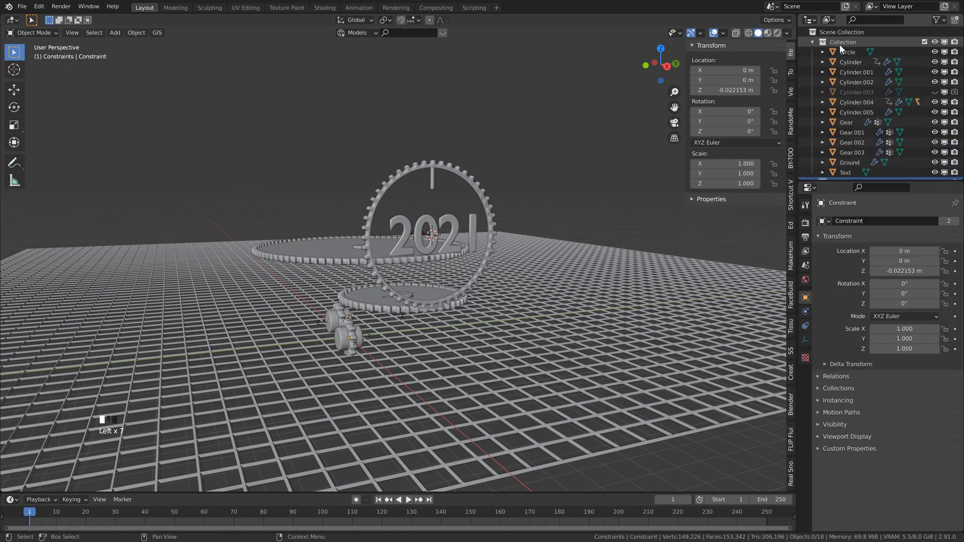
# Make the main Collection the active collection and save the file.
pyautogui.click(845, 43)
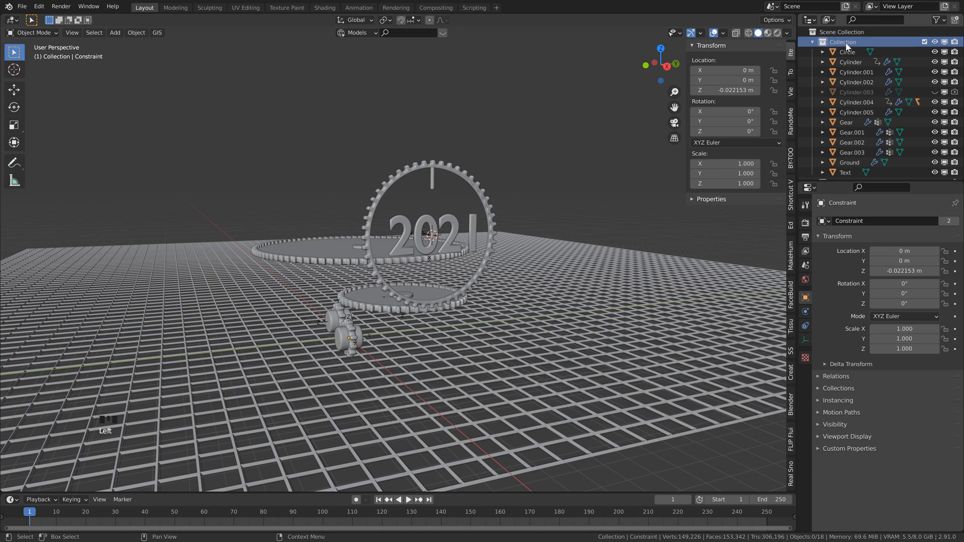
pyautogui.scroll(-3, 836, 56)
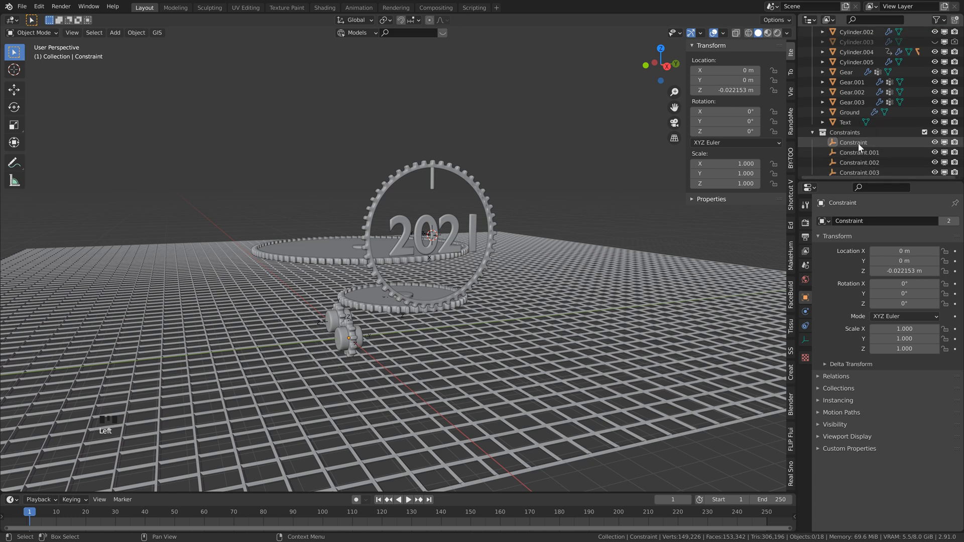
pyautogui.scroll(4, 855, 143)
pyautogui.hotkey('ctrl', 's')
# Set the world background colour to an Environment Texture.
pyautogui.keyDown('shift'); pyautogui.moveTo(519, 296); pyautogui.dragTo(534, 258, button='middle'); pyautogui.keyUp('shift')
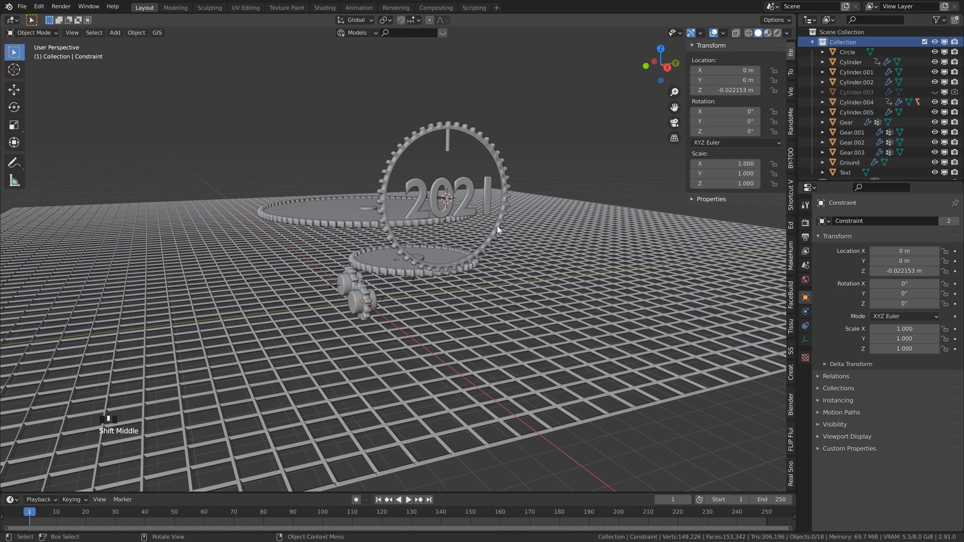
pyautogui.moveTo(500, 254); pyautogui.dragTo(511, 239, button='middle')
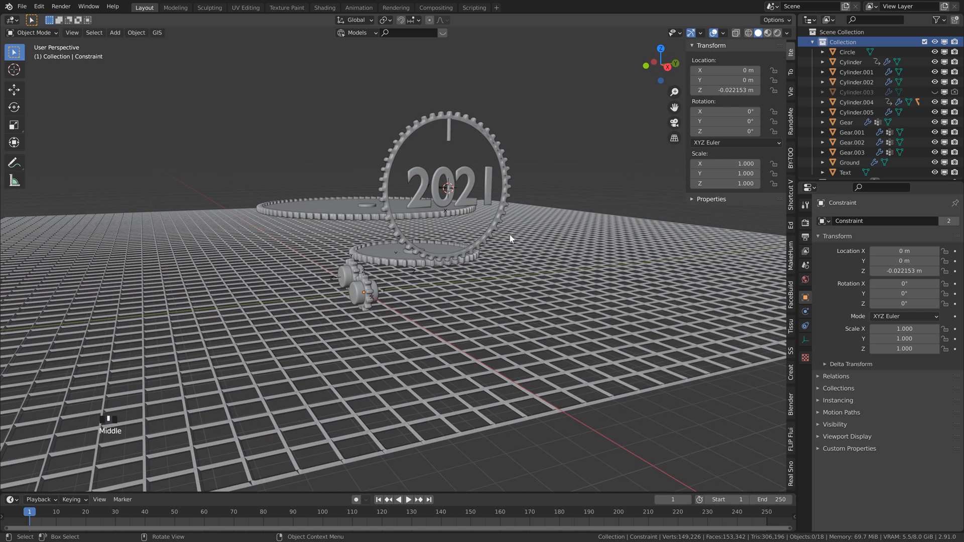
pyautogui.click(805, 280)
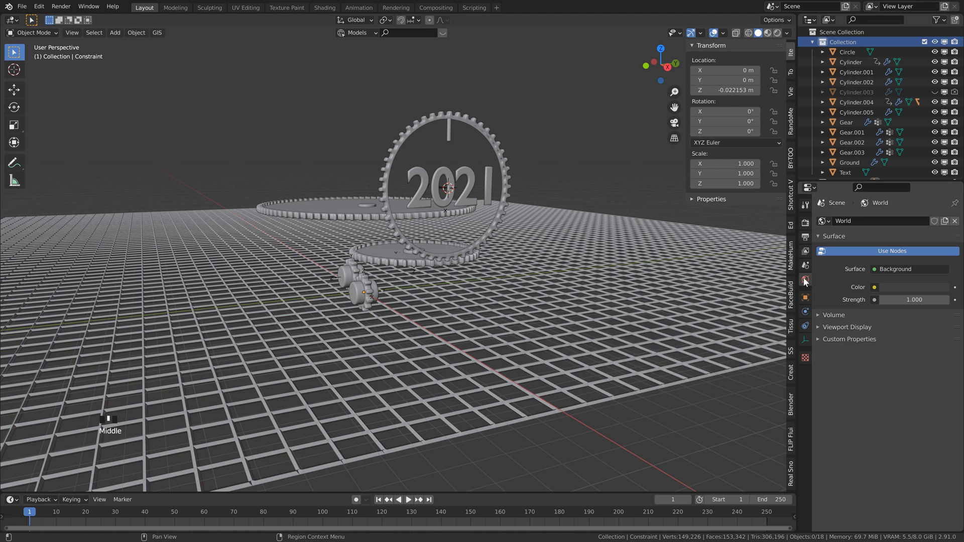
pyautogui.click(875, 287)
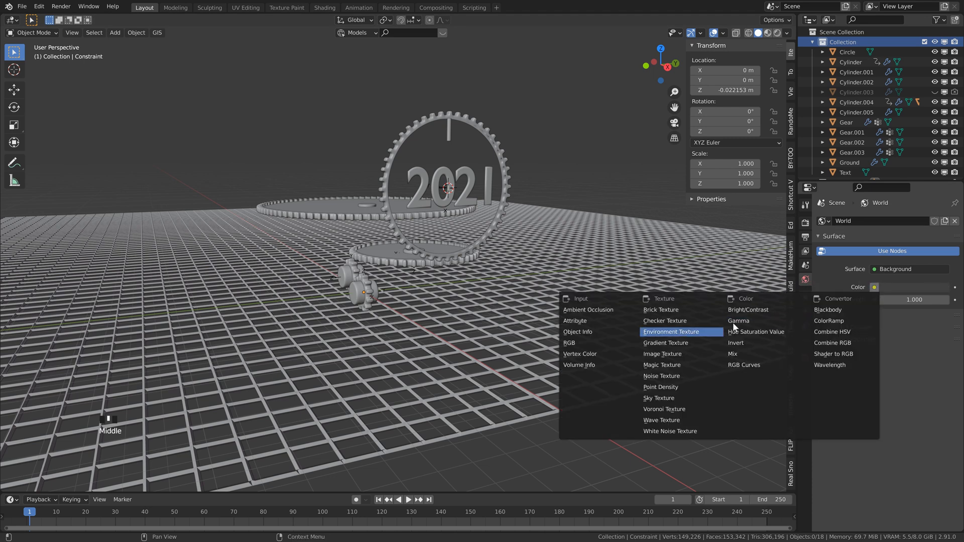
pyautogui.click(690, 333)
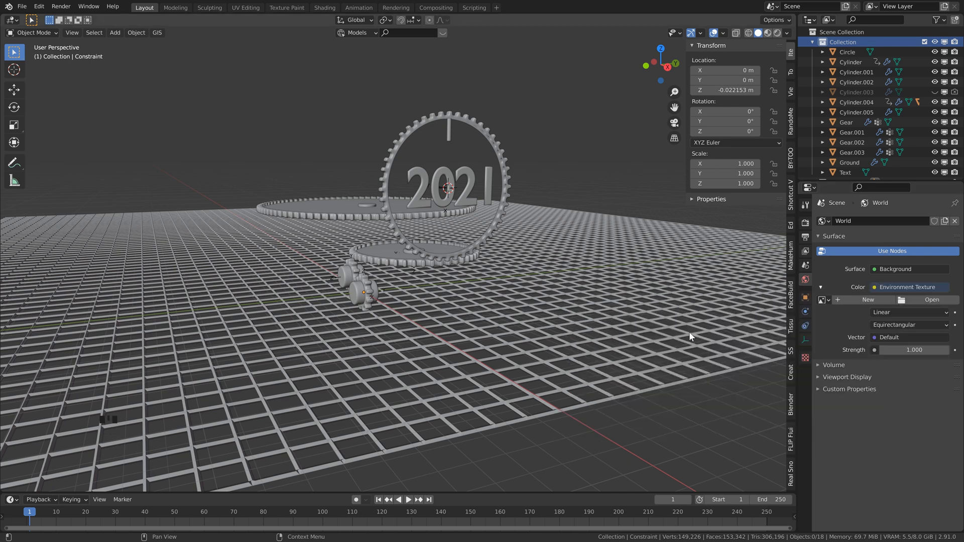
# Load adams_place_bridge_1k.hdr from the HDRI folder as the environment image and save the file.
pyautogui.click(929, 300)
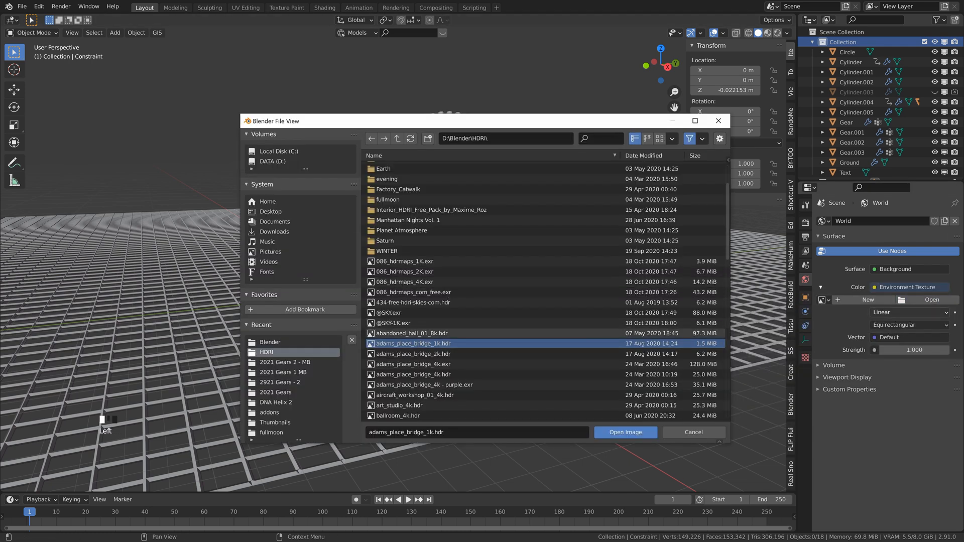
pyautogui.moveTo(963, 341); pyautogui.dragTo(383, 140)
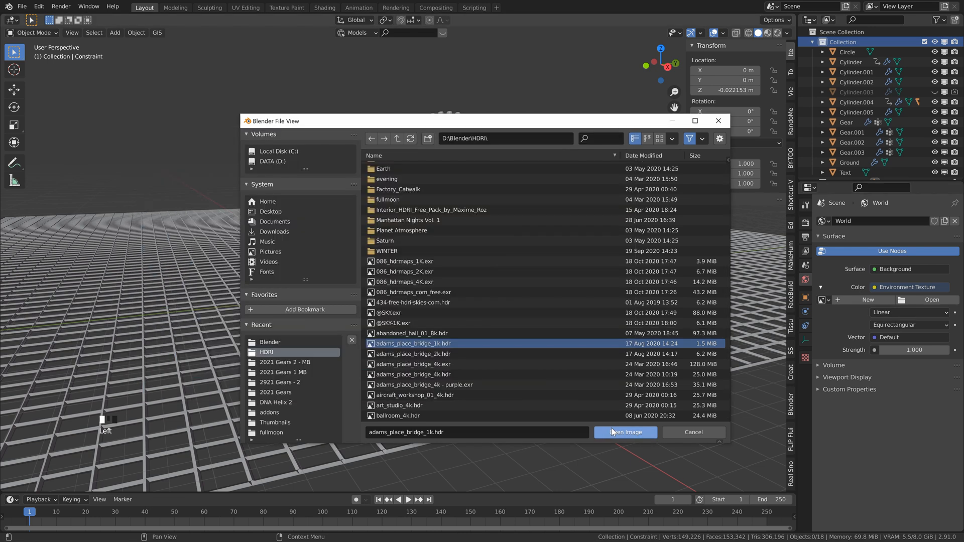
pyautogui.click(612, 430)
pyautogui.hotkey('ctrl', 's')
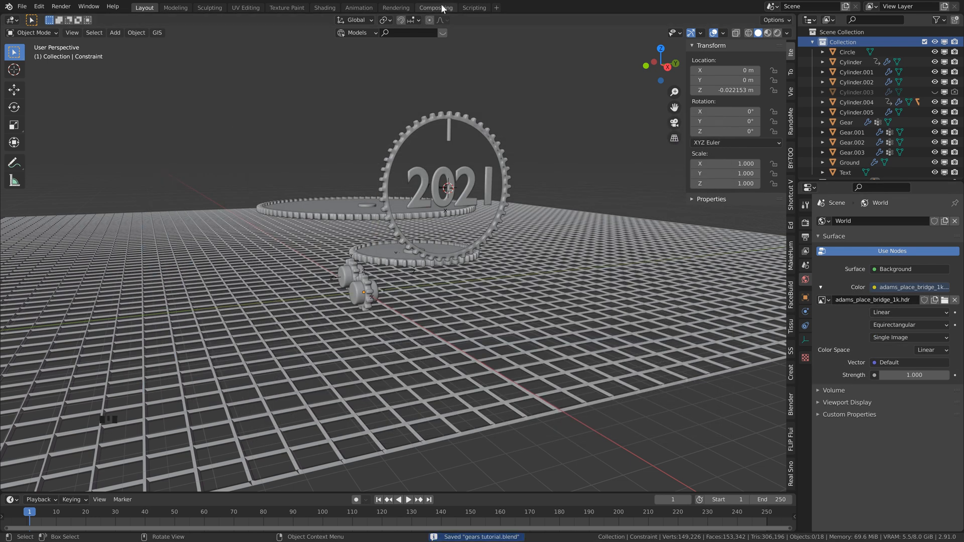
# Save the file and preview the gear scene with Rendered viewport shading.
pyautogui.moveTo(490, 170); pyautogui.dragTo(515, 179, button='middle')
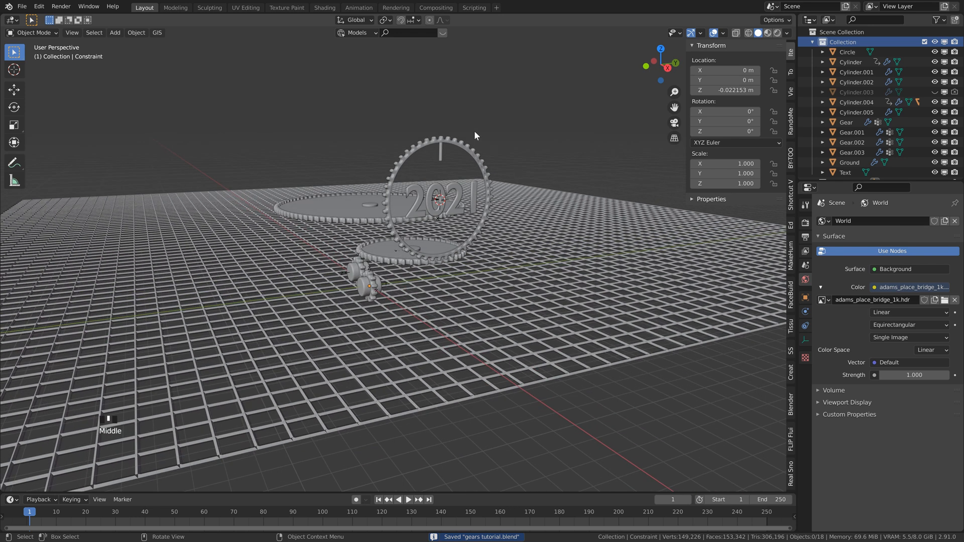
pyautogui.scroll(1, 500, 165)
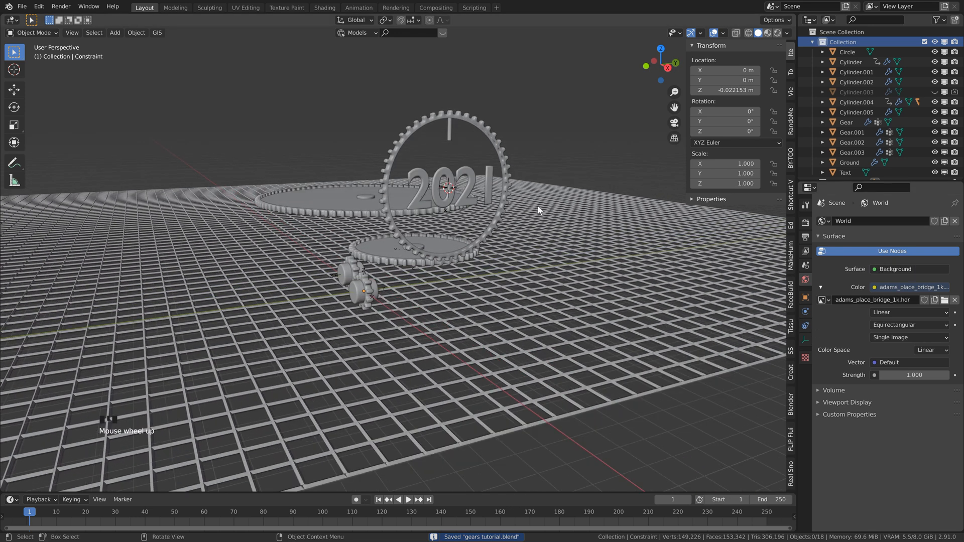
pyautogui.hotkey('ctrl', 's')
pyautogui.click(776, 35)
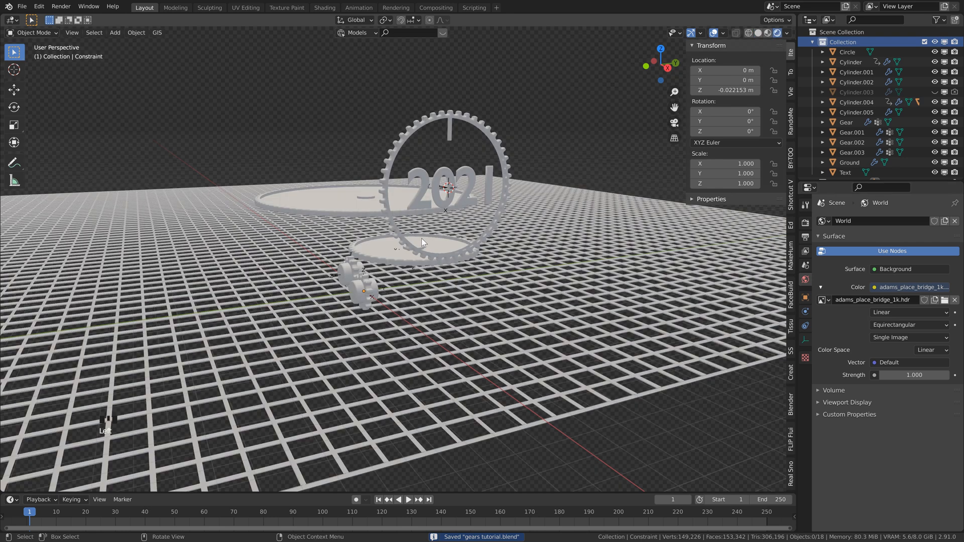
pyautogui.moveTo(421, 238)
pyautogui.mouseDown(button='middle')
pyautogui.moveTo(406, 246)
pyautogui.moveTo(431, 245)
pyautogui.moveTo(420, 190)
pyautogui.moveTo(401, 180)
pyautogui.moveTo(447, 175)
pyautogui.moveTo(405, 166)
pyautogui.moveTo(422, 233)
pyautogui.mouseUp(button='middle')
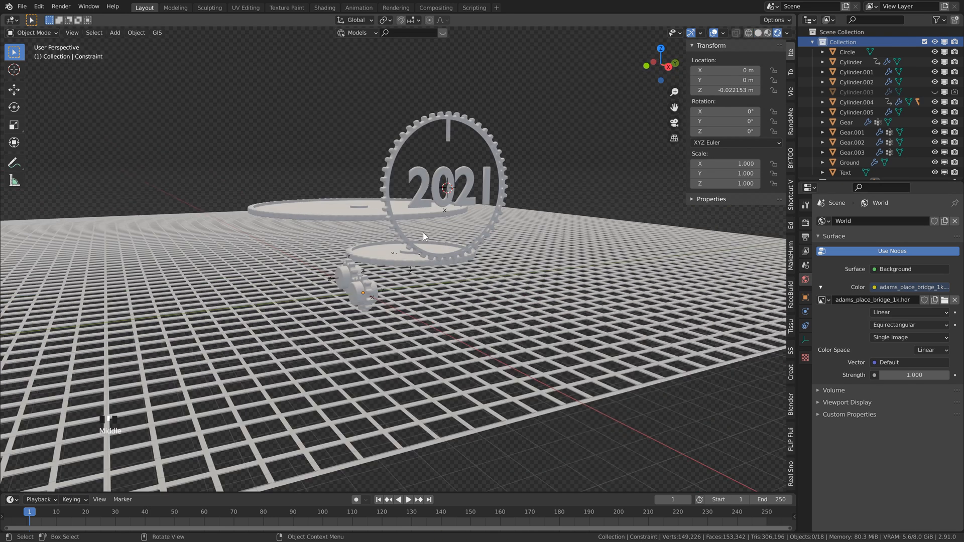
pyautogui.moveTo(366, 199); pyautogui.dragTo(519, 225, button='middle')
pyautogui.scroll(-5, 446, 230)
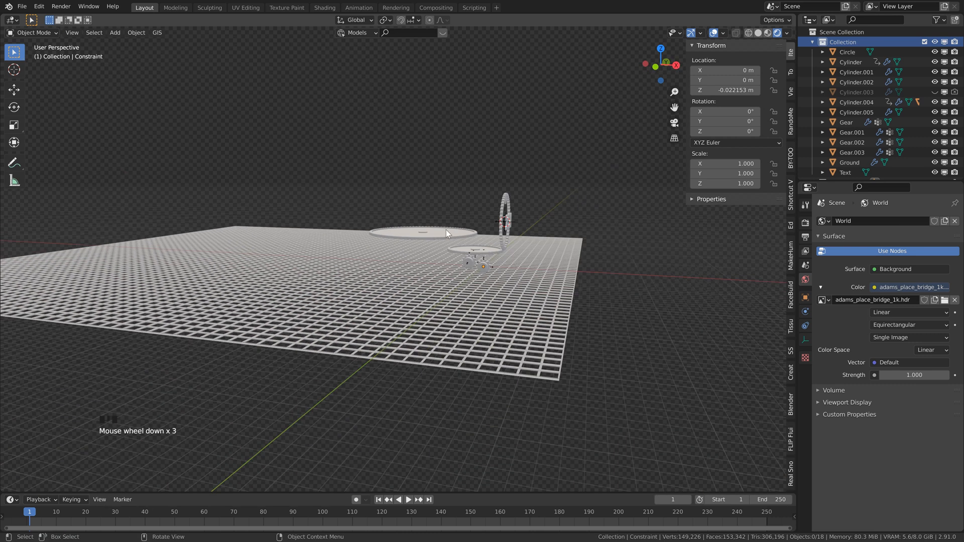
# Add a cube and move it beside the gears, to about X -6.4 m, Y 3.04 m, Z 3.28 m.
pyautogui.scroll(2, 446, 230)
pyautogui.keyDown('shift'); pyautogui.moveTo(445, 230); pyautogui.dragTo(497, 241, button='middle'); pyautogui.keyUp('shift')
pyautogui.hotkey('shift', 'a')
pyautogui.click(402, 267)
pyautogui.press('g')
pyautogui.click(416, 262)
# Scale the cube to about 38.6 × 38.6 × 22.7 m, widening it horizontally, and switch the viewport to Solid shading.
pyautogui.press('s')
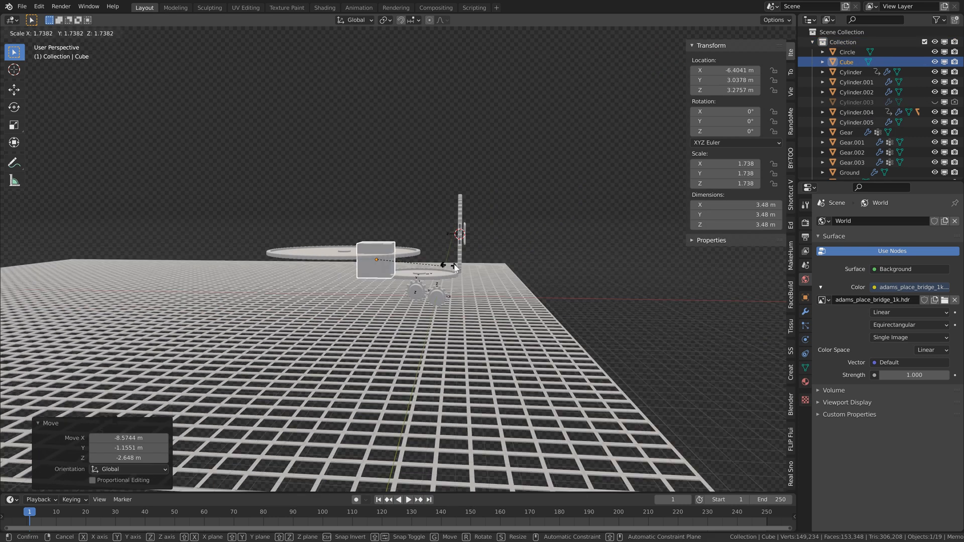
pyautogui.click(7, 267)
pyautogui.press('s')
pyautogui.hotkey('shift', 'z')
pyautogui.click(295, 346)
pyautogui.moveTo(295, 347); pyautogui.dragTo(315, 347, button='middle')
pyautogui.press('z')
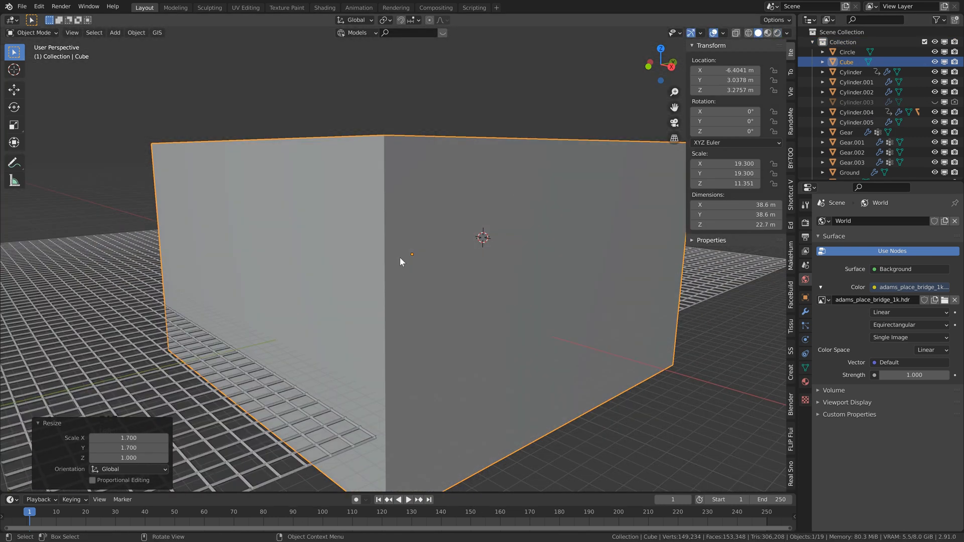
# Raise the cube along Z by about 3.17 m, to a height of about 6.45 m.
pyautogui.moveTo(547, 229); pyautogui.dragTo(506, 228, button='middle')
pyautogui.scroll(-3, 490, 232)
pyautogui.press('g')
pyautogui.press('z')
pyautogui.click(442, 193)
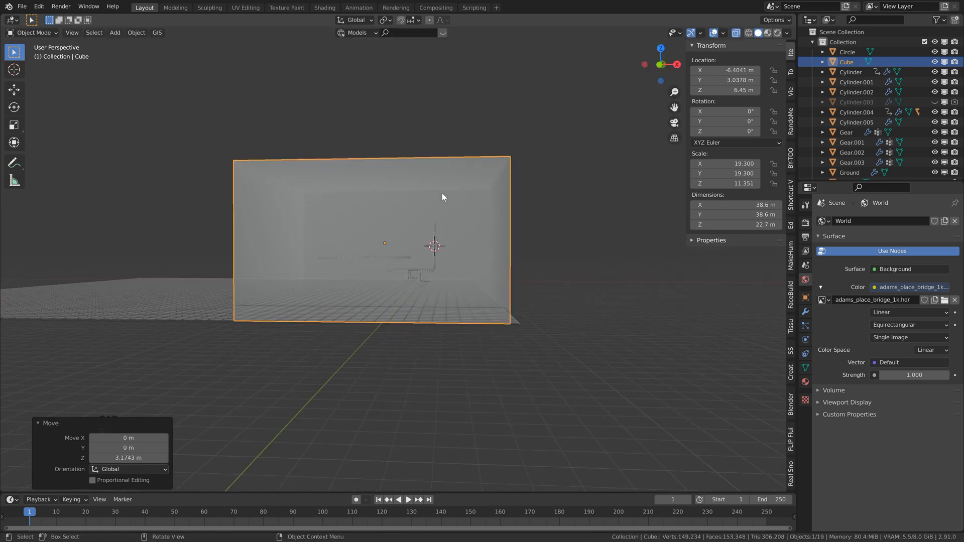
# Enlarge the cube uniformly by about 1.083, to about 41.8 × 41.8 × 24.6 m, and save the file.
pyautogui.moveTo(442, 193); pyautogui.dragTo(520, 209, button='middle')
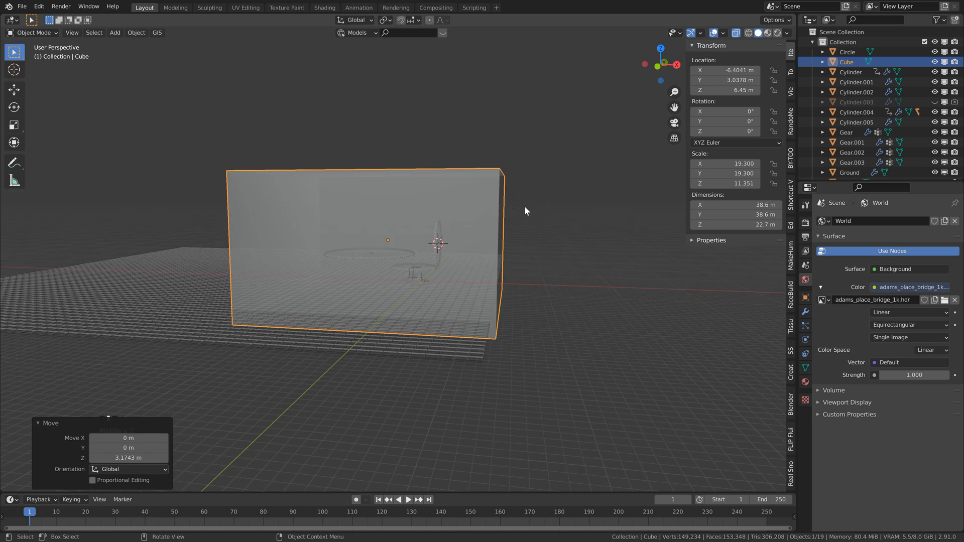
pyautogui.press('s')
pyautogui.click(535, 207)
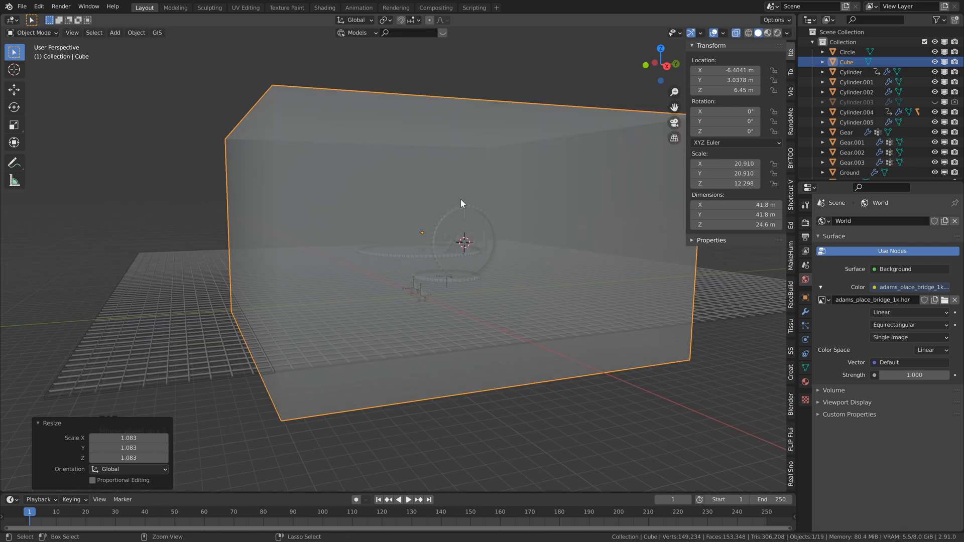
pyautogui.hotkey('ctrl', 's')
pyautogui.moveTo(461, 203); pyautogui.dragTo(398, 200, button='middle')
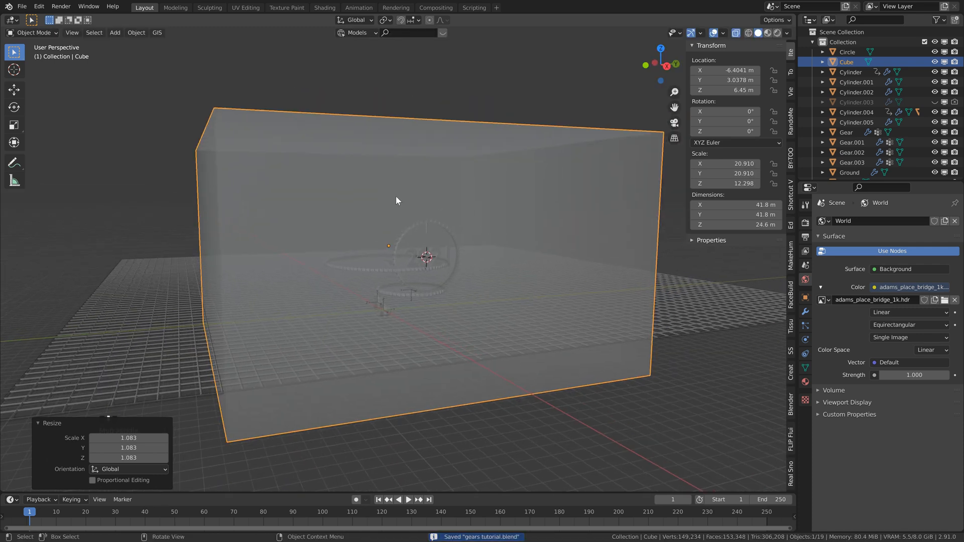
pyautogui.scroll(-2, 397, 200)
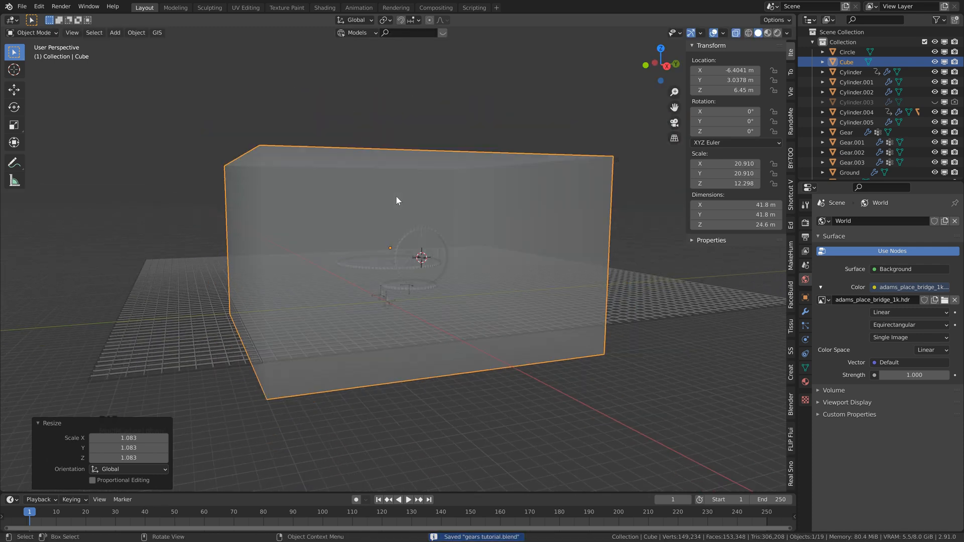
# Switch to the Shading workspace and set the cube's viewport display to Wire.
pyautogui.click(324, 8)
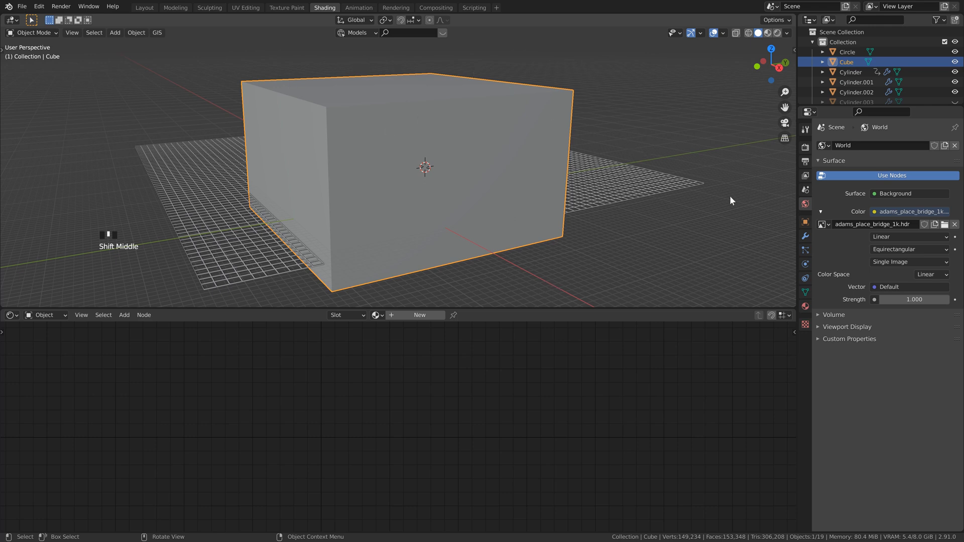
pyautogui.click(806, 222)
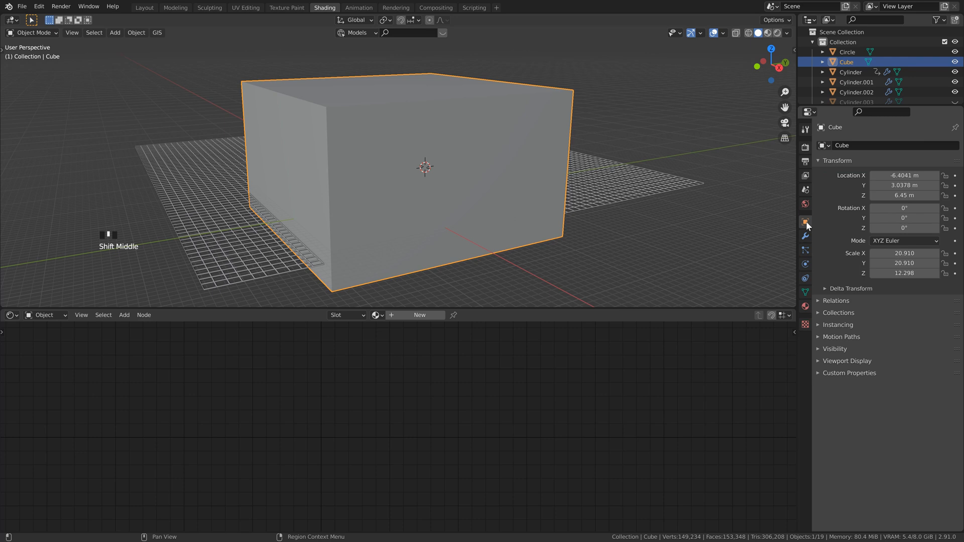
pyautogui.click(852, 361)
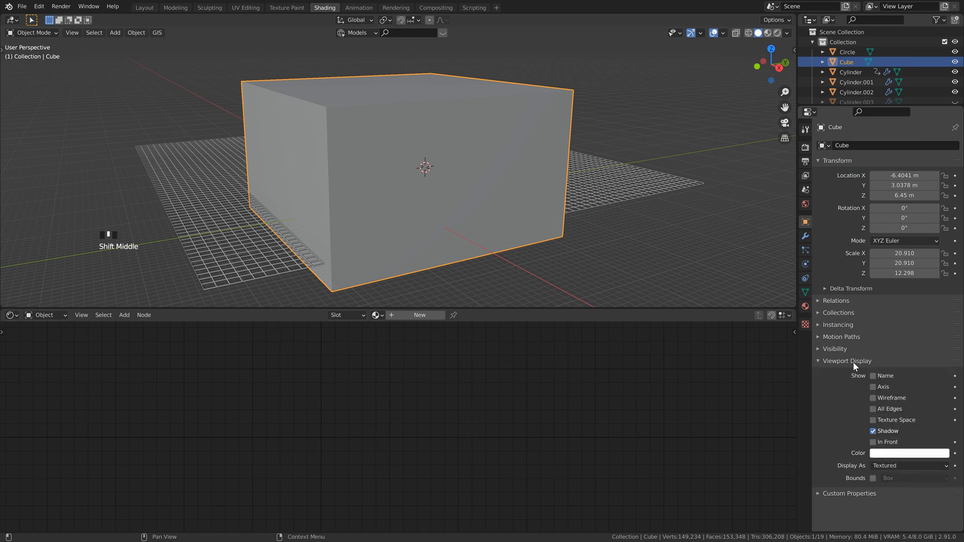
pyautogui.click(888, 467)
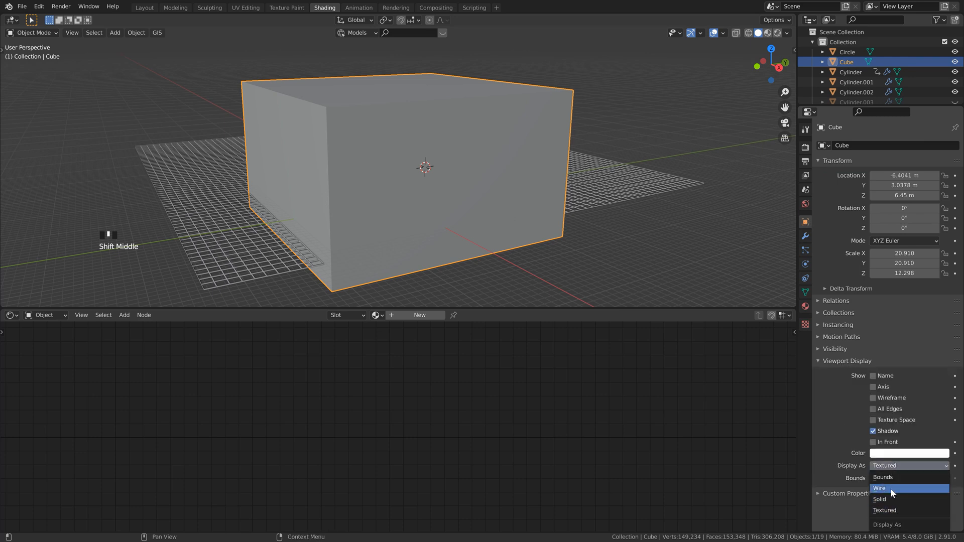
pyautogui.click(890, 488)
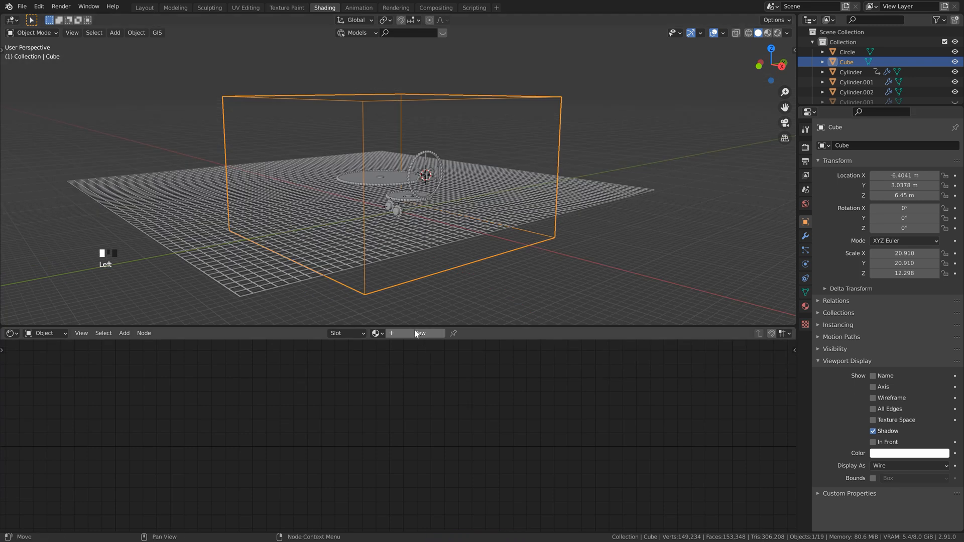
# Create a new material for the cube and delete its Principled BSDF node.
pyautogui.click(417, 333)
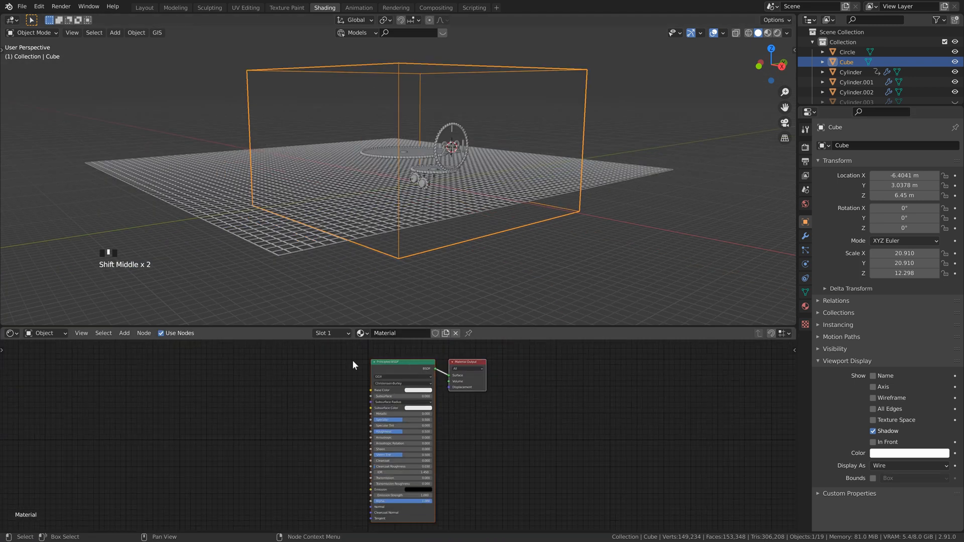
pyautogui.click(353, 361)
pyautogui.click(399, 360)
pyautogui.press('Delete')
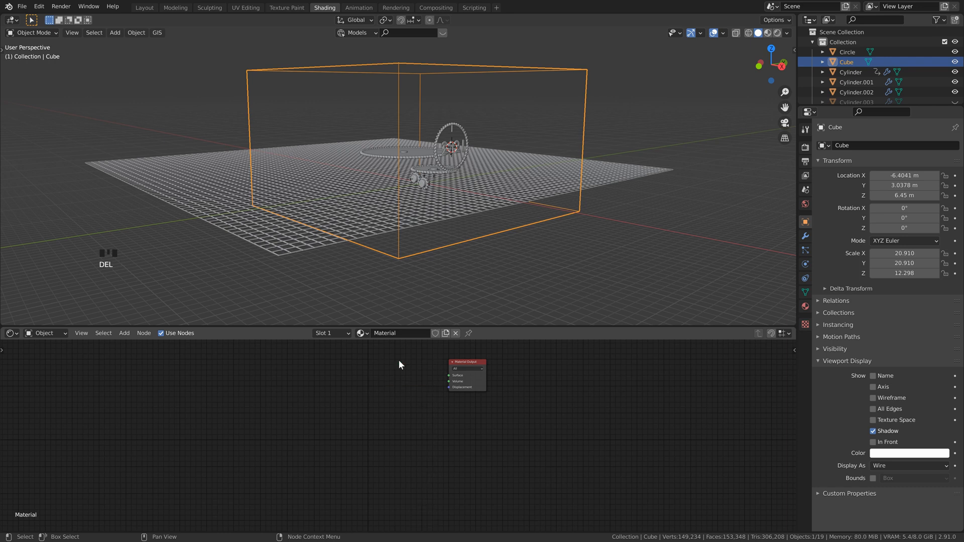
# Add a Principled Volume node and connect its Volume output to the Material Output's Volume input.
pyautogui.hotkey('shift', 'a')
pyautogui.click(379, 383)
pyautogui.write('vol')
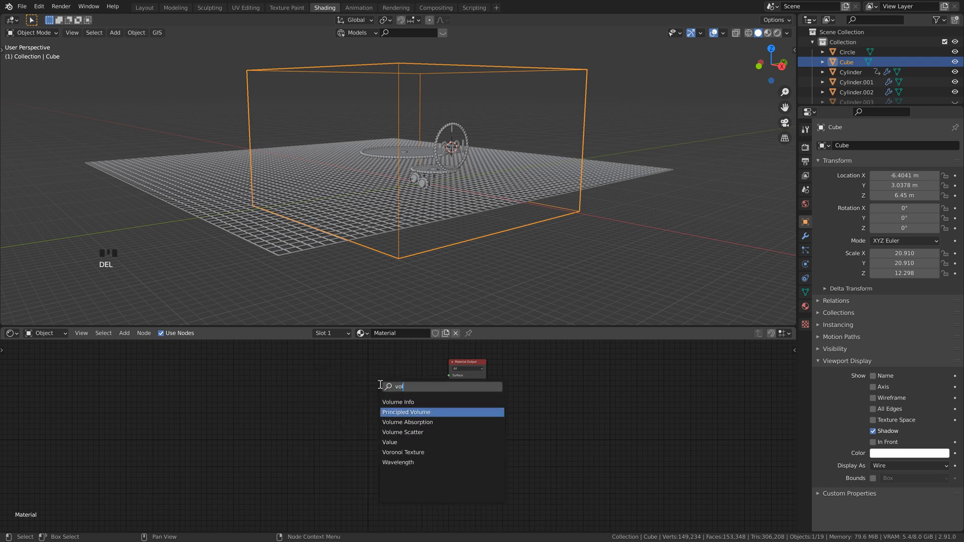
pyautogui.press('Return')
pyautogui.click(358, 376)
pyautogui.moveTo(422, 385); pyautogui.dragTo(439, 385)
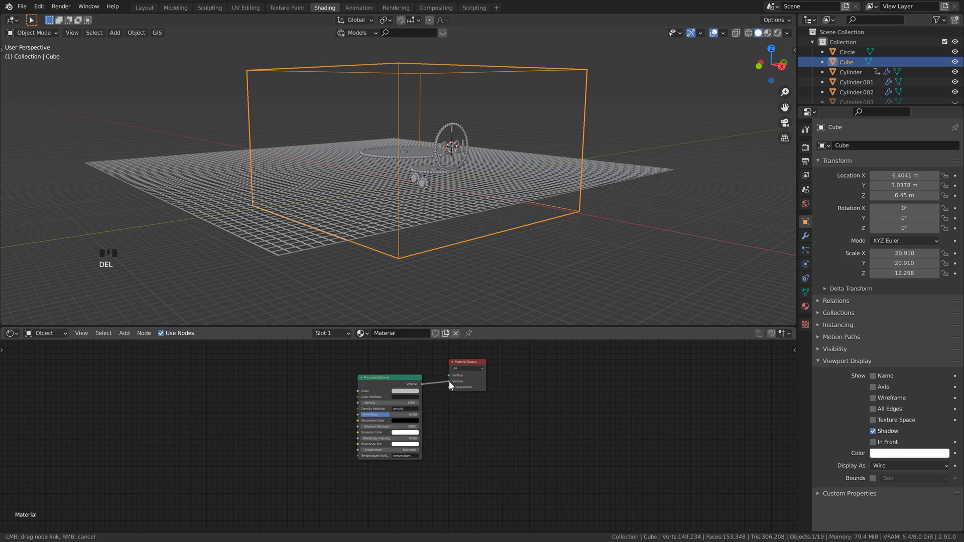
pyautogui.moveTo(449, 382); pyautogui.dragTo(450, 381)
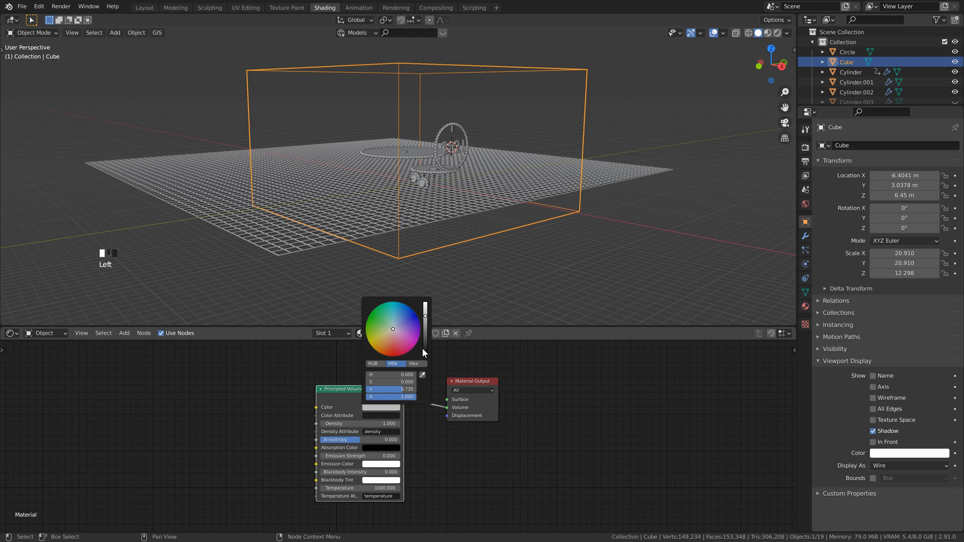
# Set the Principled Volume colour to dark blue (about H 0.608, S 0.550, V 0.450) and its density to 0.075.
pyautogui.click(403, 317)
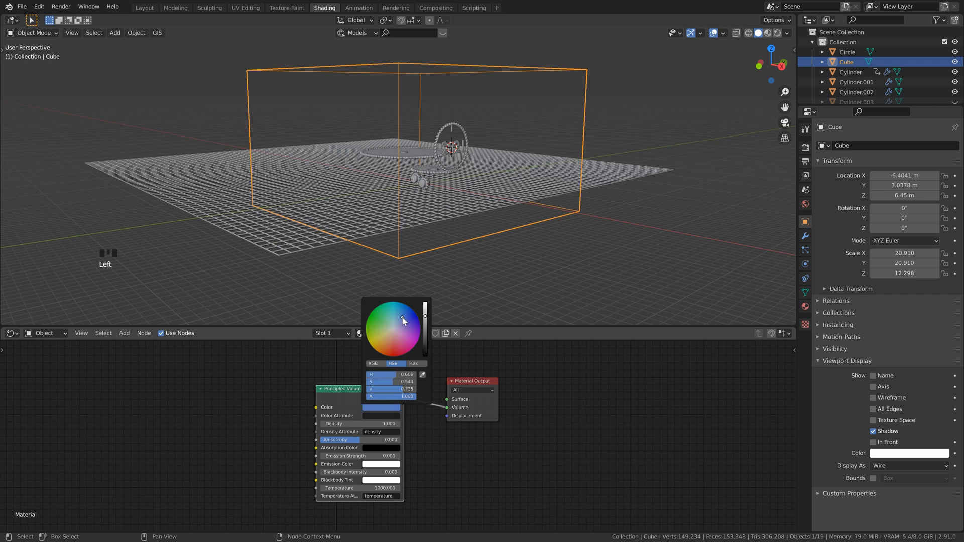
pyautogui.moveTo(403, 318); pyautogui.dragTo(401, 317)
pyautogui.moveTo(426, 319); pyautogui.dragTo(426, 332)
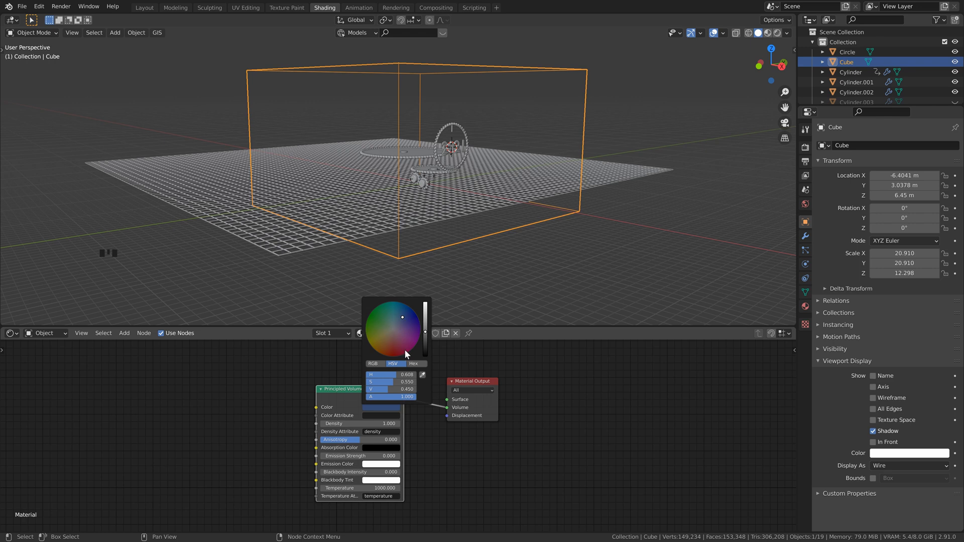
pyautogui.click(384, 423)
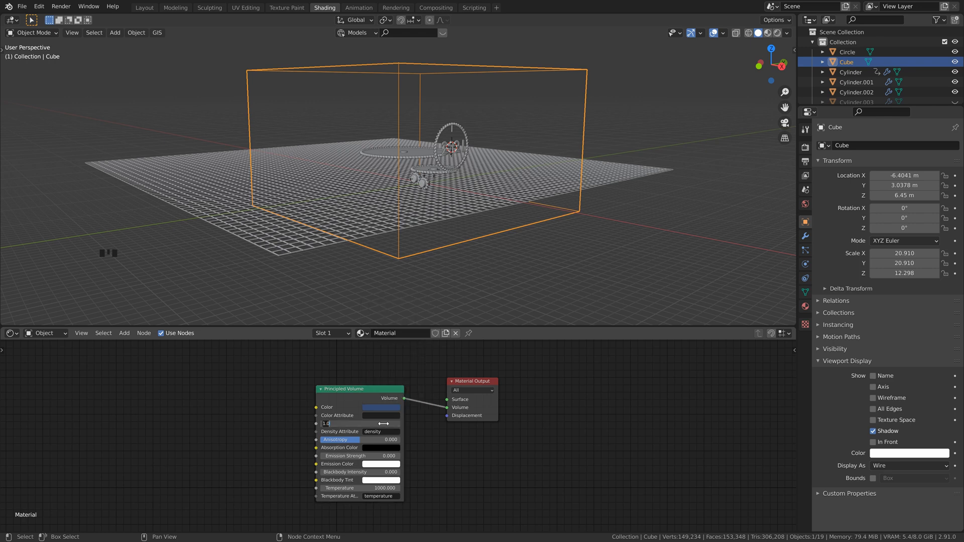
pyautogui.write('.075')
pyautogui.press('Return')
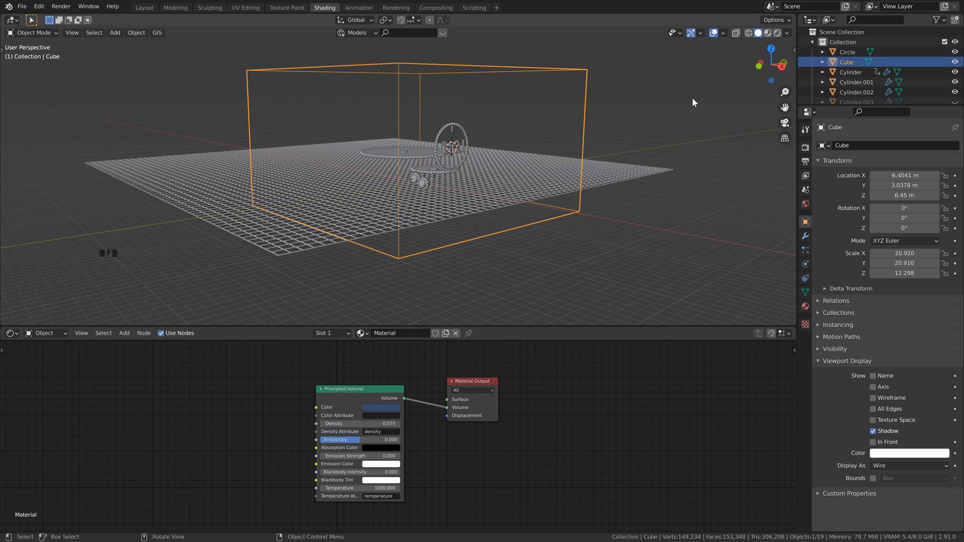
# Preview the cube's volume with Rendered shading in the Shading workspace, and again after returning to the Layout workspace.
pyautogui.click(777, 33)
pyautogui.keyDown('shift'); pyautogui.moveTo(435, 165); pyautogui.dragTo(433, 206, button='middle'); pyautogui.keyUp('shift')
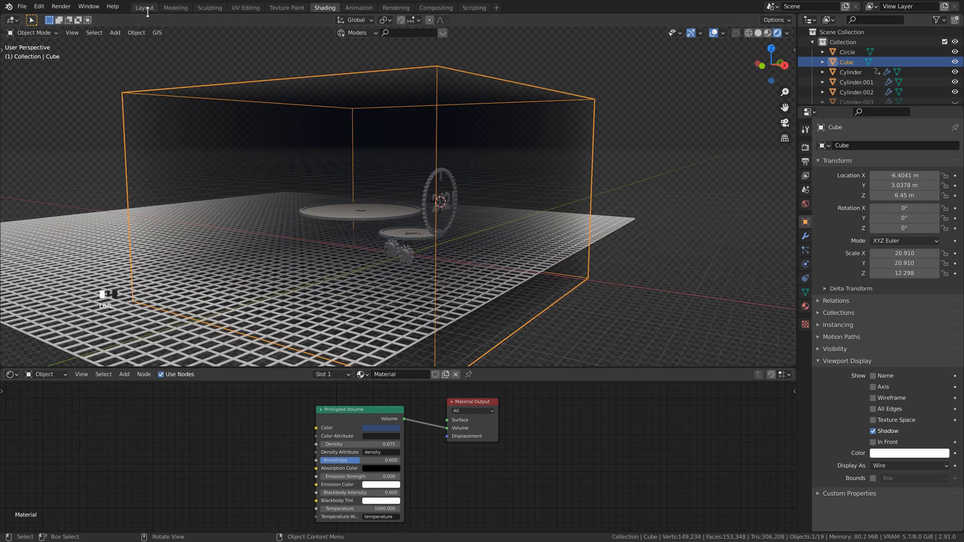
pyautogui.click(145, 7)
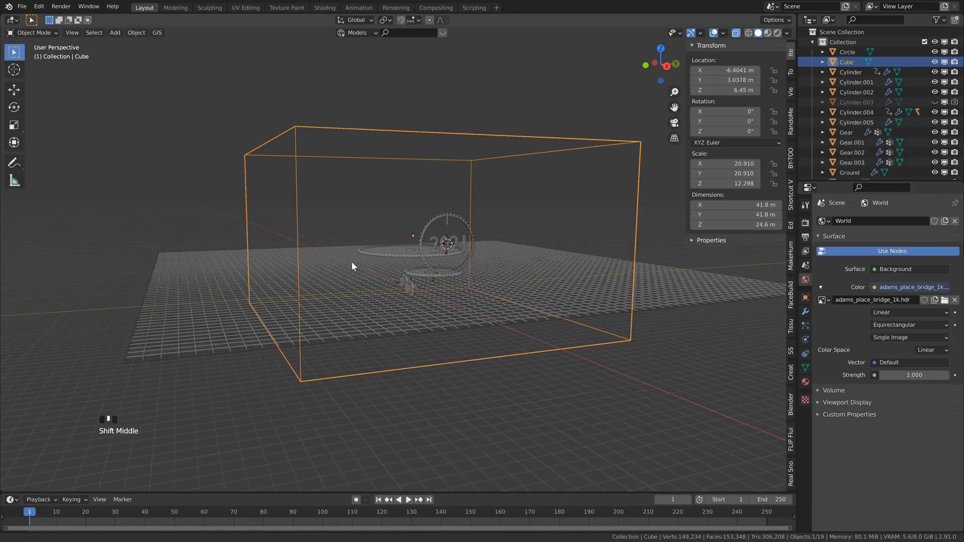
pyautogui.moveTo(352, 263); pyautogui.dragTo(401, 275, button='middle')
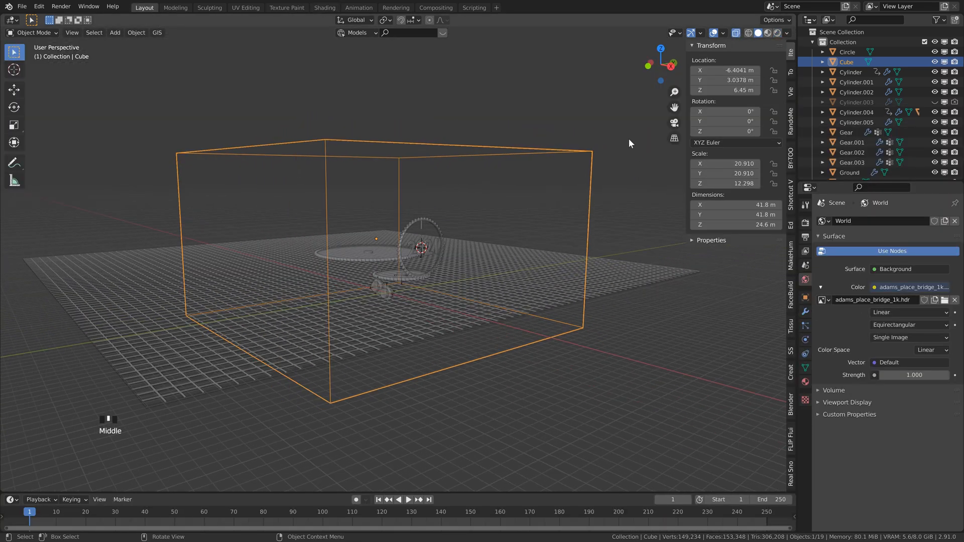
pyautogui.click(777, 32)
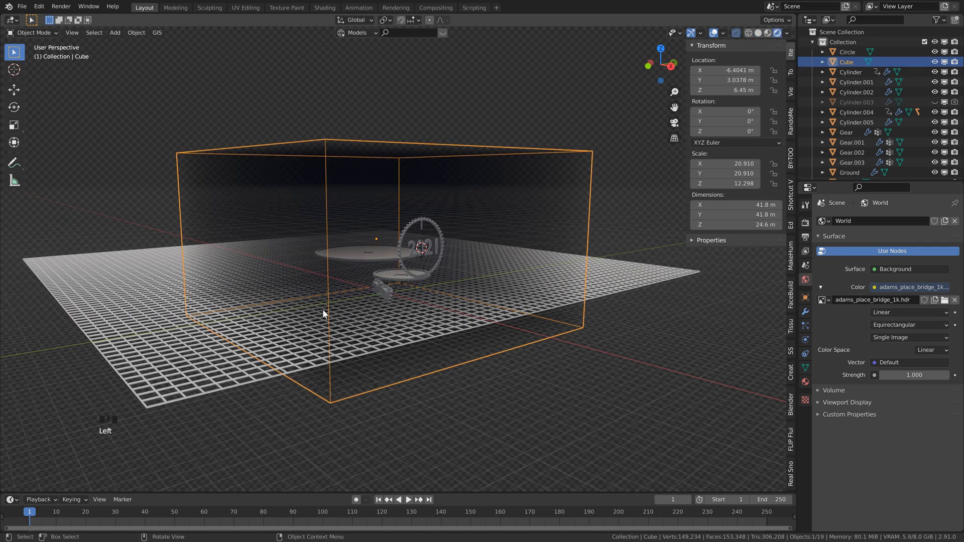
pyautogui.moveTo(352, 300); pyautogui.dragTo(366, 270, button='middle')
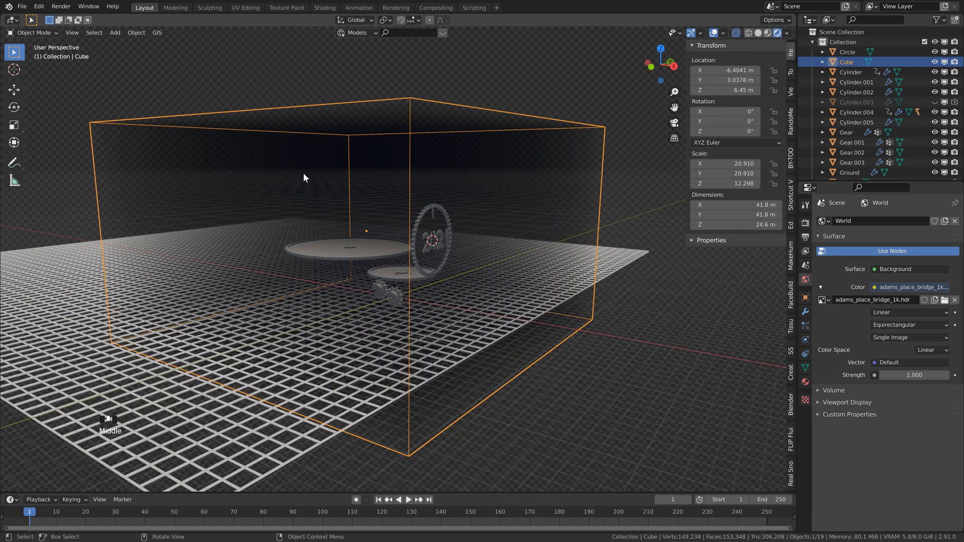
pyautogui.moveTo(304, 174); pyautogui.dragTo(319, 188, button='middle')
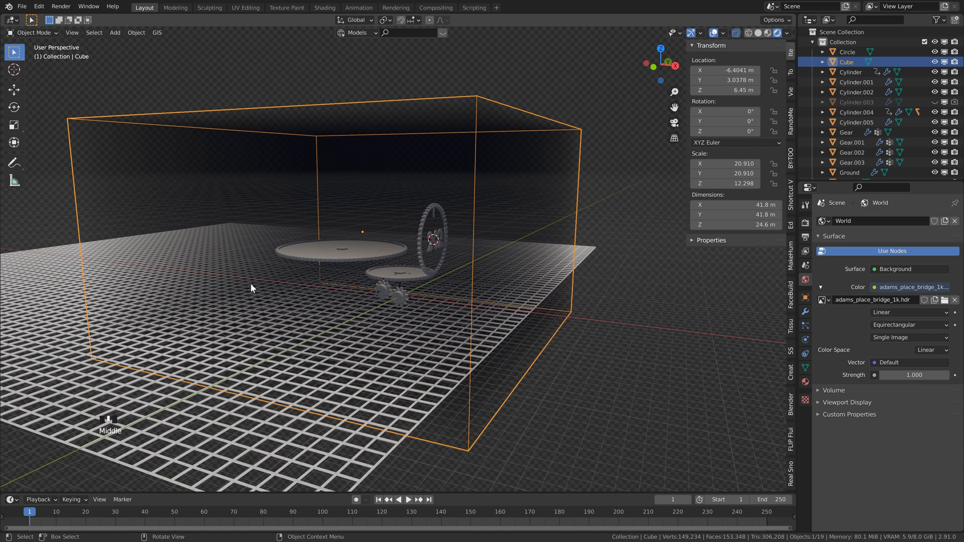
# Add a point light and move it above the large flat gear, to about X -2.71 m, Y 3.58 m.
pyautogui.hotkey('shift', 'a')
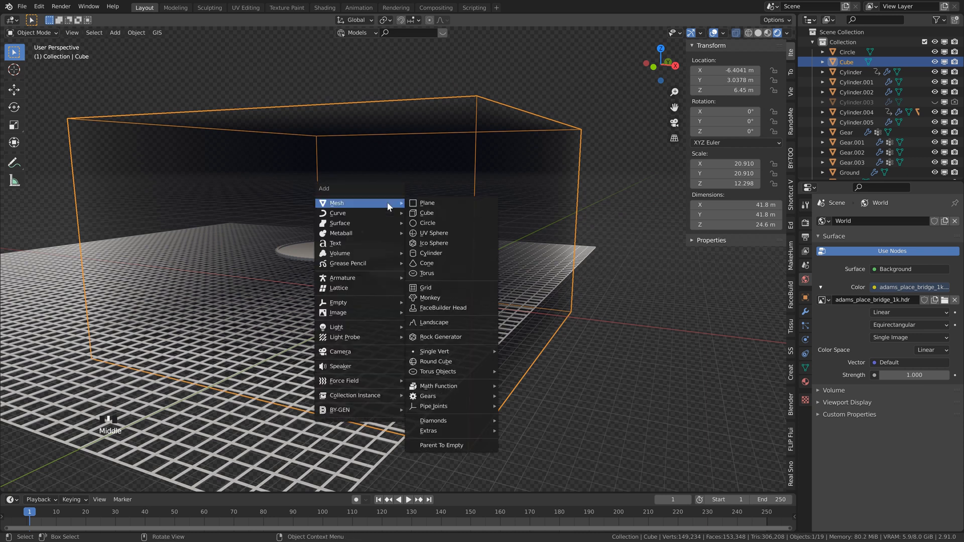
pyautogui.moveTo(354, 327)
pyautogui.click(417, 327)
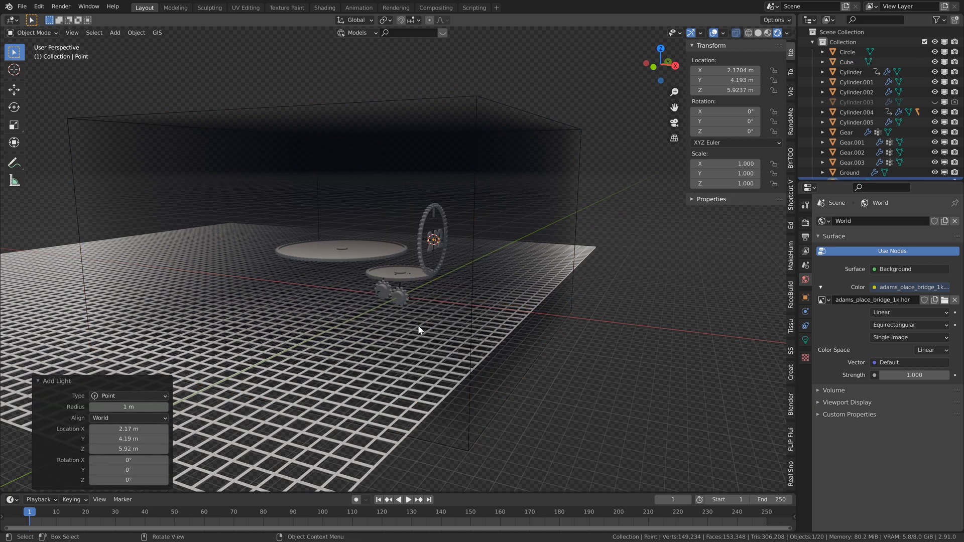
pyautogui.moveTo(418, 325); pyautogui.dragTo(472, 295, button='middle')
pyautogui.press('g')
pyautogui.press('x')
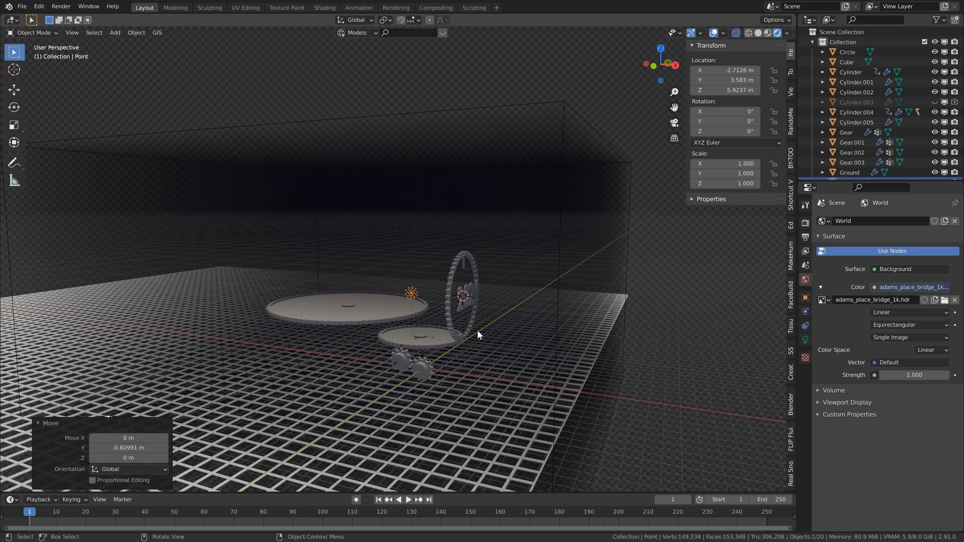
# Set the point light's colour to bright blue (about H 0.563, S 0.917, V 1.000), its power to 7500 W and its radius to 1 m.
pyautogui.click(806, 342)
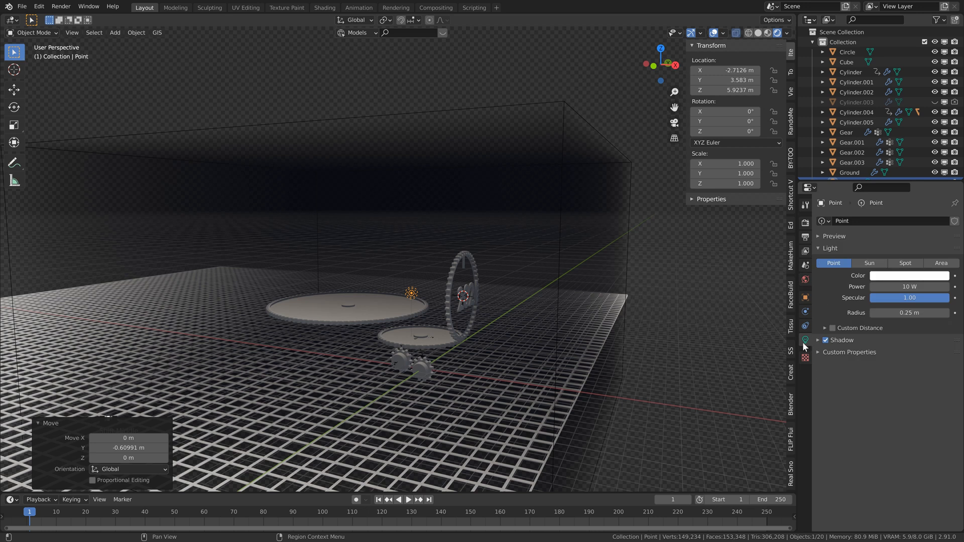
pyautogui.click(911, 276)
pyautogui.click(912, 153)
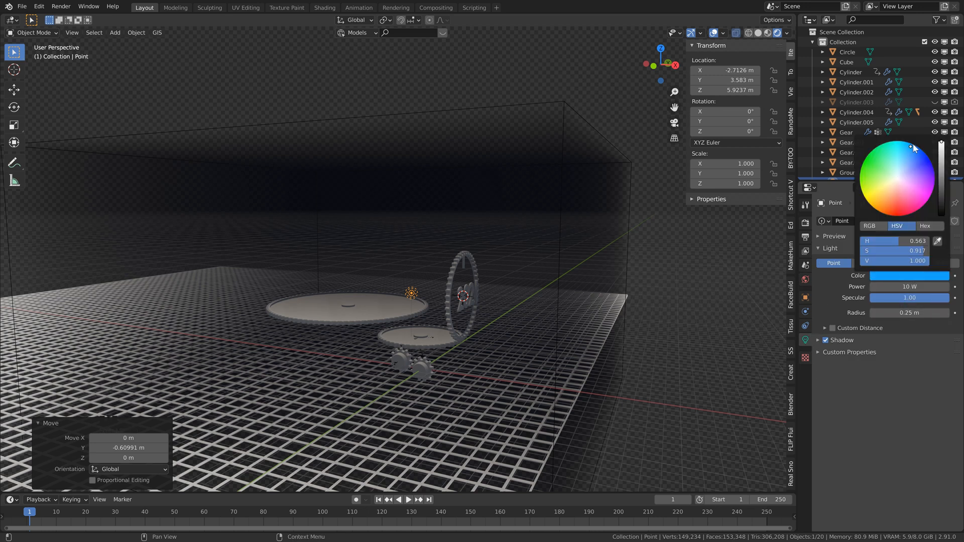
pyautogui.click(911, 286)
pyautogui.write('7500')
pyautogui.press('Return')
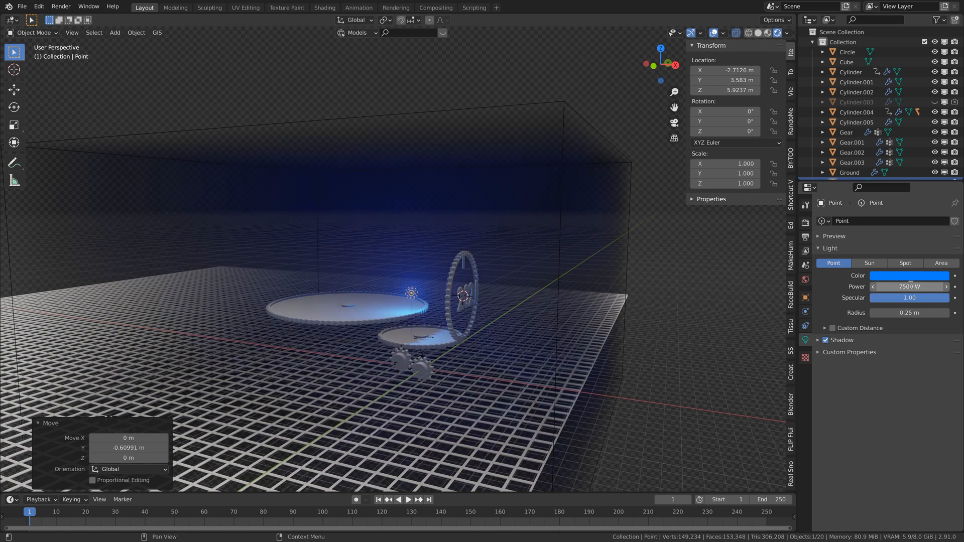
pyautogui.click(909, 313)
pyautogui.write('1')
pyautogui.press('Return')
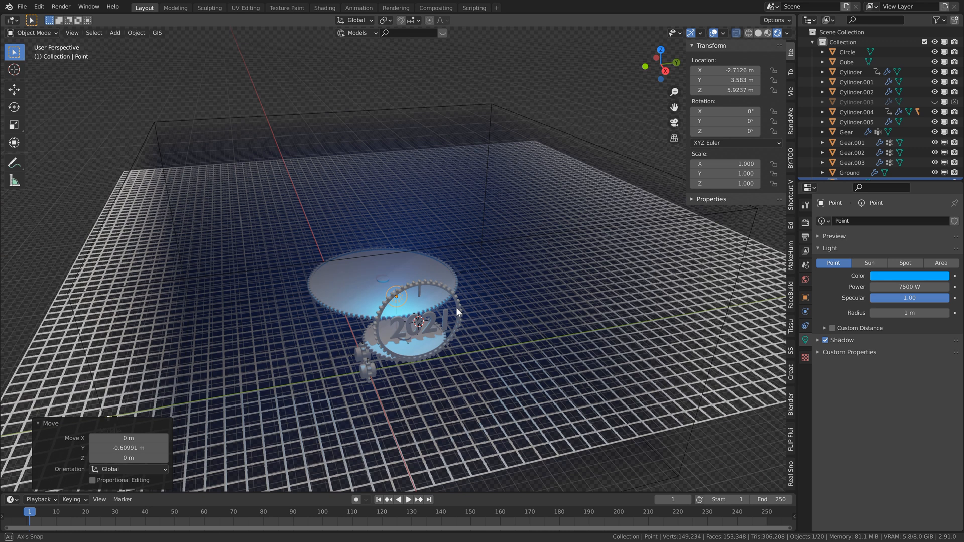
# Duplicate the blue point light and move the copy about 1.87 m along the Y axis.
pyautogui.scroll(4, 425, 291)
pyautogui.keyDown('shift'); pyautogui.moveTo(455, 306); pyautogui.dragTo(426, 273, button='middle'); pyautogui.keyUp('shift')
pyautogui.hotkey('shift', 'd')
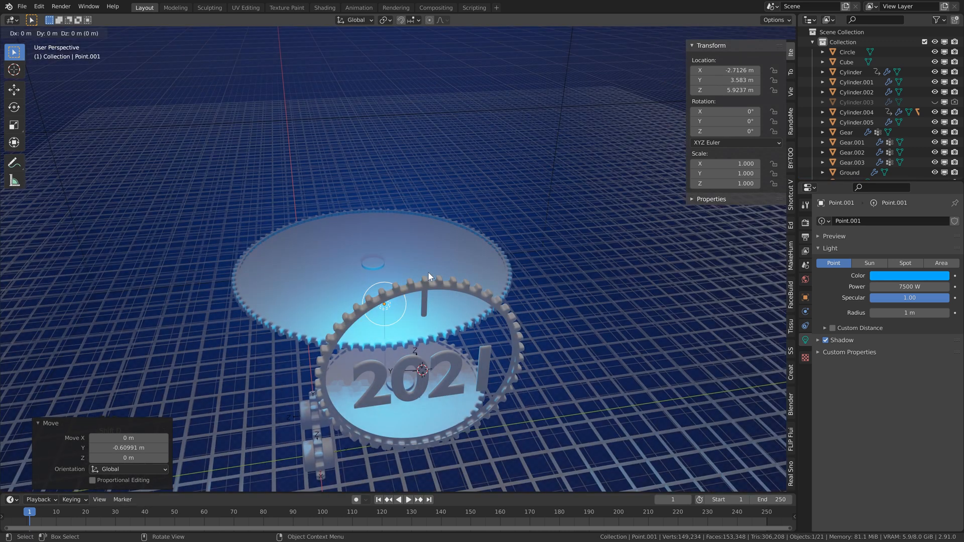
pyautogui.press('y')
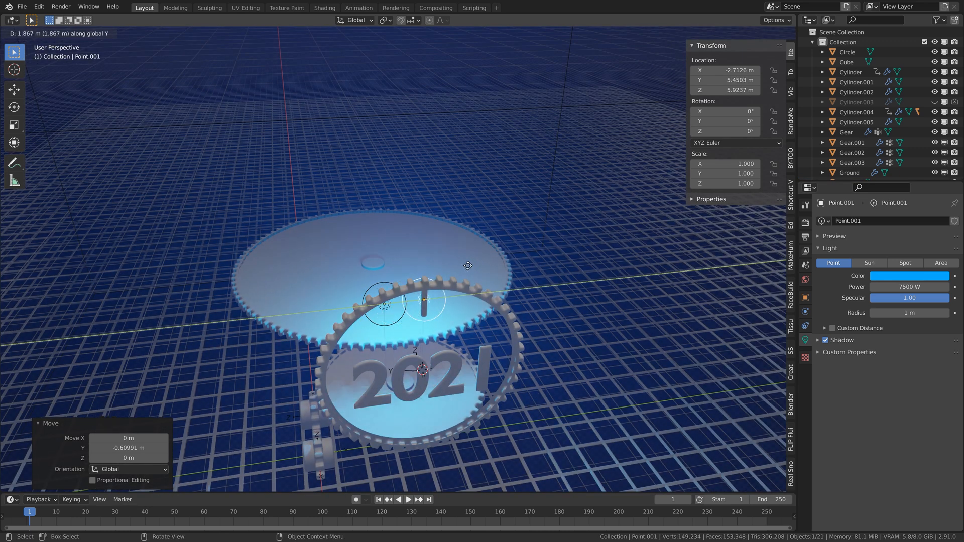
pyautogui.click(469, 270)
# Set the duplicated point light's colour to orange-red, about H 0.051, S 1.000, V 1.000.
pyautogui.click(893, 274)
pyautogui.click(883, 219)
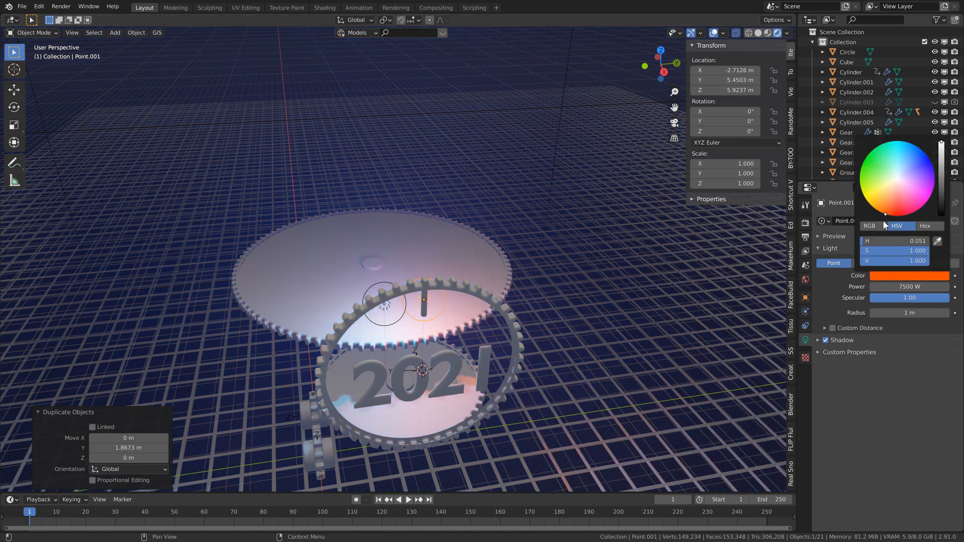
pyautogui.moveTo(887, 227); pyautogui.dragTo(881, 229)
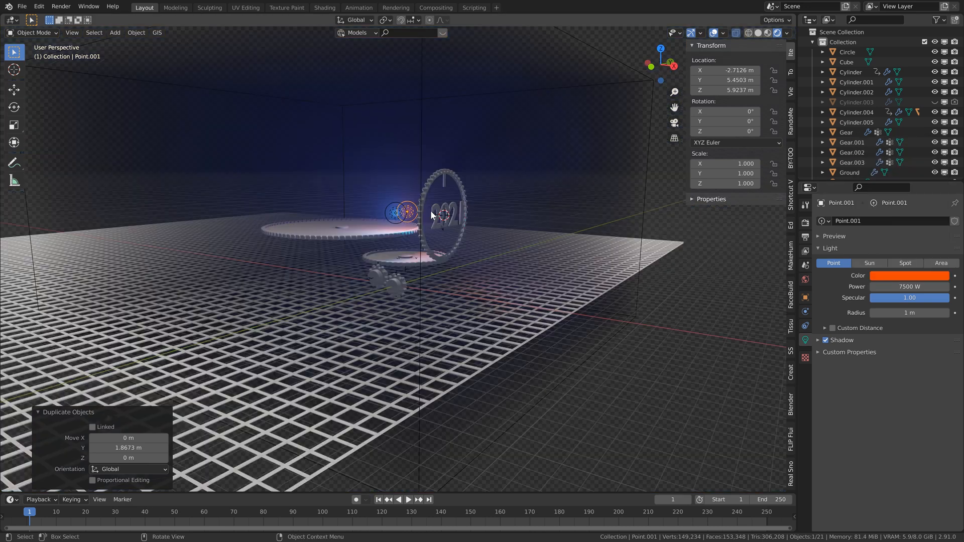
pyautogui.scroll(4, 418, 211)
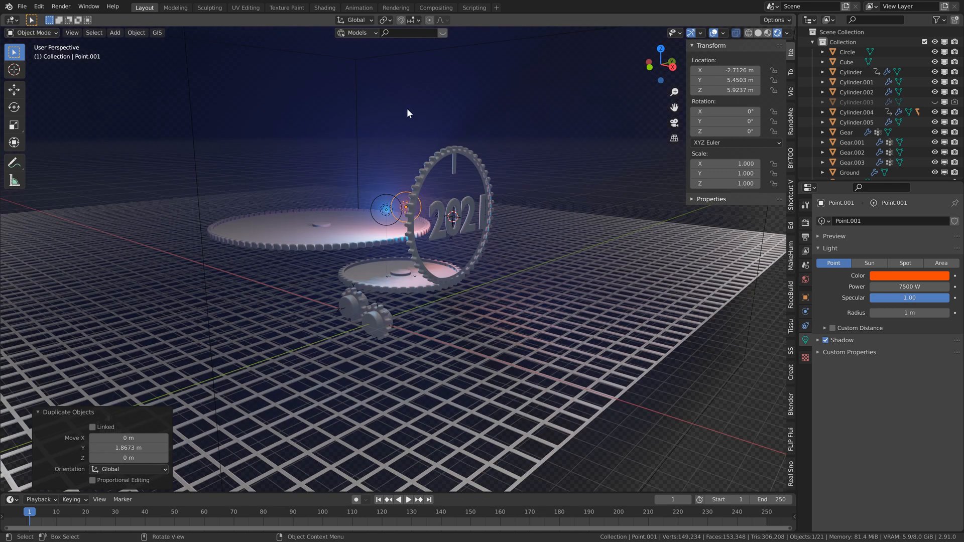
# In the Shading workspace, give the upright ring gear a new material with a dark blue base colour (about H 0.634, S 0.573, V 0.348).
pyautogui.click(320, 7)
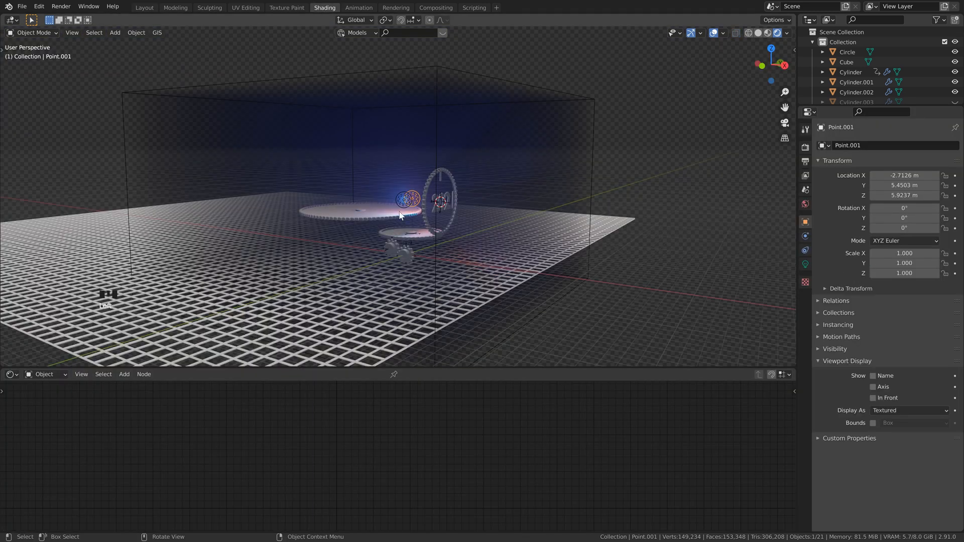
pyautogui.scroll(-3, 449, 207)
pyautogui.click(462, 215)
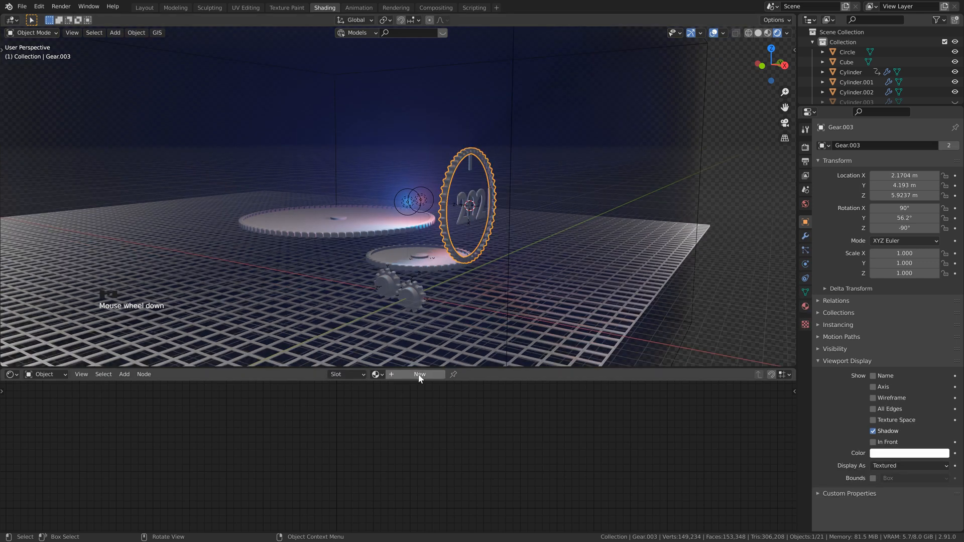
pyautogui.click(419, 375)
pyautogui.moveTo(485, 369); pyautogui.dragTo(469, 253)
pyautogui.click(431, 324)
pyautogui.click(448, 235)
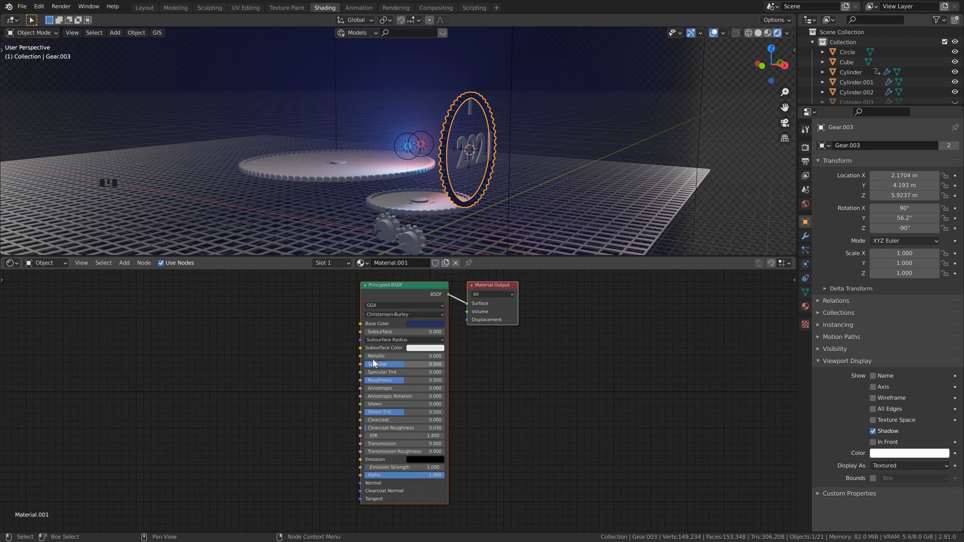
# Set the ring gear material's Metallic to 1.000 and Roughness to 0.000, and darken its base colour to a near-black blue.
pyautogui.moveTo(371, 357); pyautogui.dragTo(549, 345)
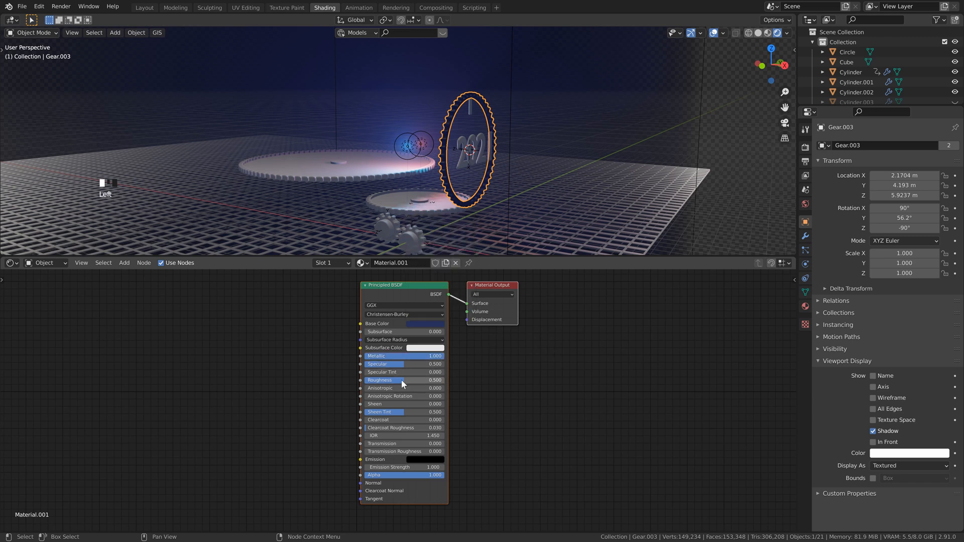
pyautogui.moveTo(401, 380); pyautogui.dragTo(347, 383)
pyautogui.scroll(4, 458, 211)
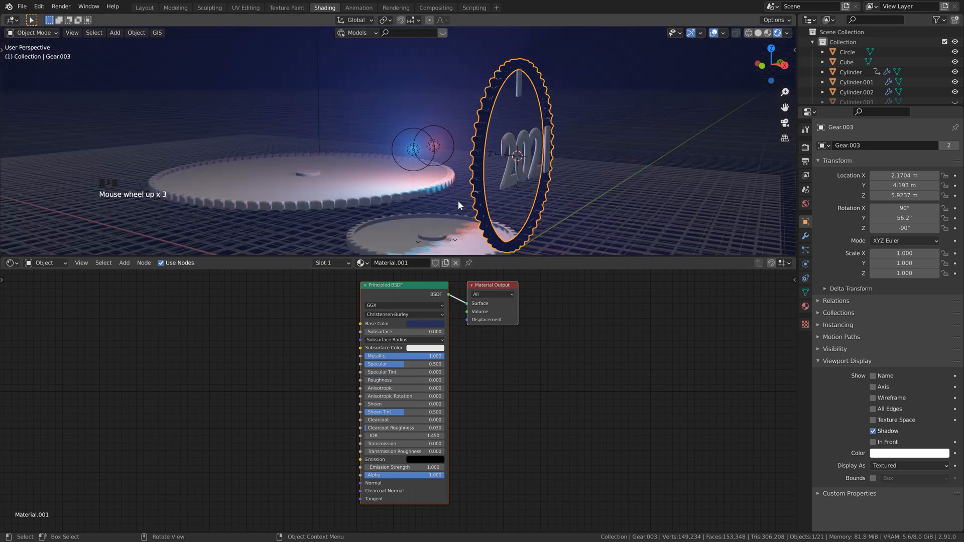
pyautogui.keyDown('shift'); pyautogui.moveTo(458, 200); pyautogui.dragTo(410, 206, button='middle'); pyautogui.keyUp('shift')
pyautogui.click(428, 323)
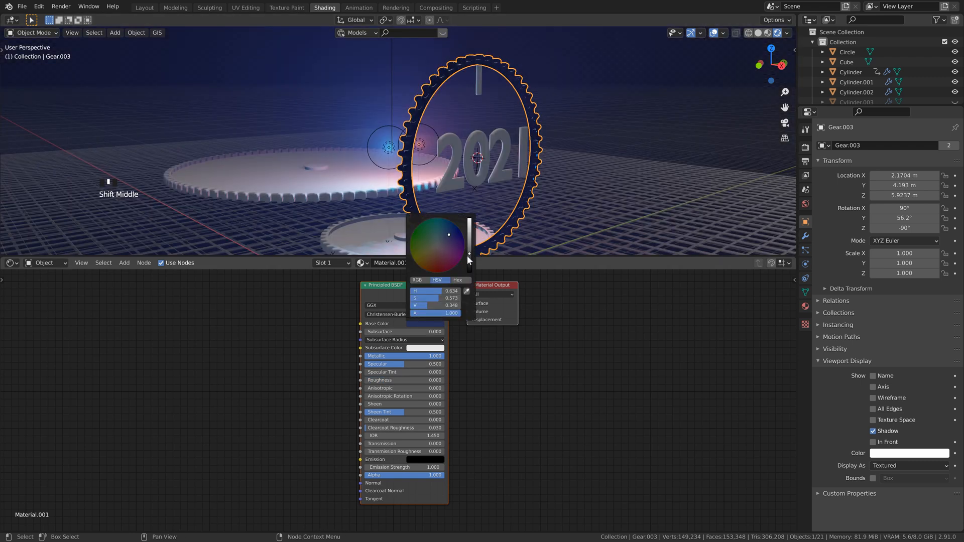
pyautogui.moveTo(469, 253); pyautogui.dragTo(471, 265)
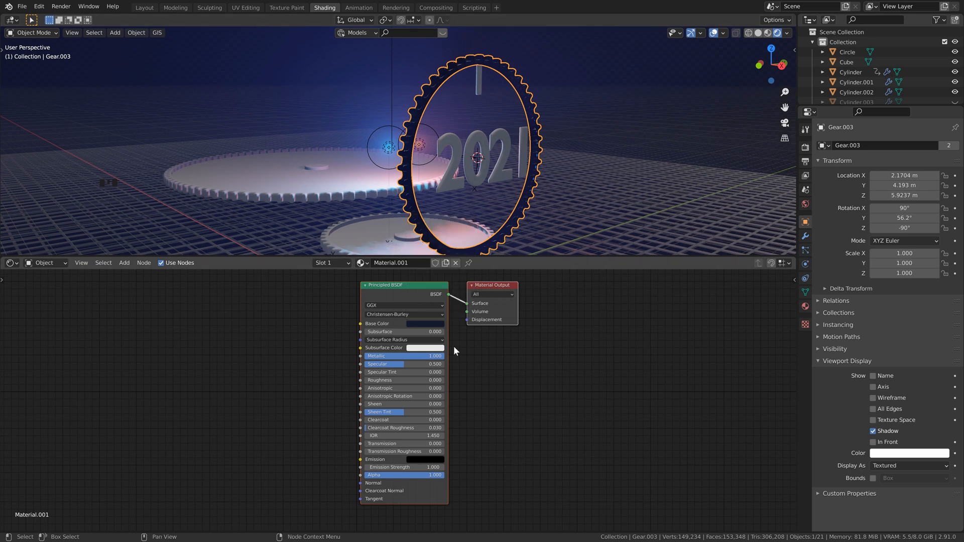
# Rename the ring gear's material to "gears".
pyautogui.scroll(-4, 454, 348)
pyautogui.moveTo(509, 256); pyautogui.dragTo(506, 319)
pyautogui.scroll(-2, 483, 225)
pyautogui.moveTo(482, 222); pyautogui.dragTo(429, 165, button='middle')
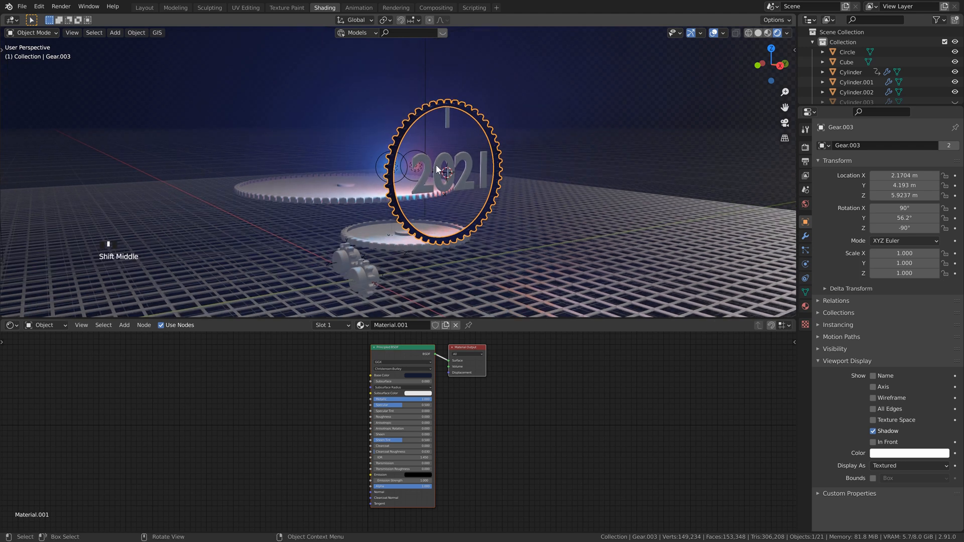
pyautogui.doubleClick(400, 324)
pyautogui.write('gears')
pyautogui.doubleClick(404, 320)
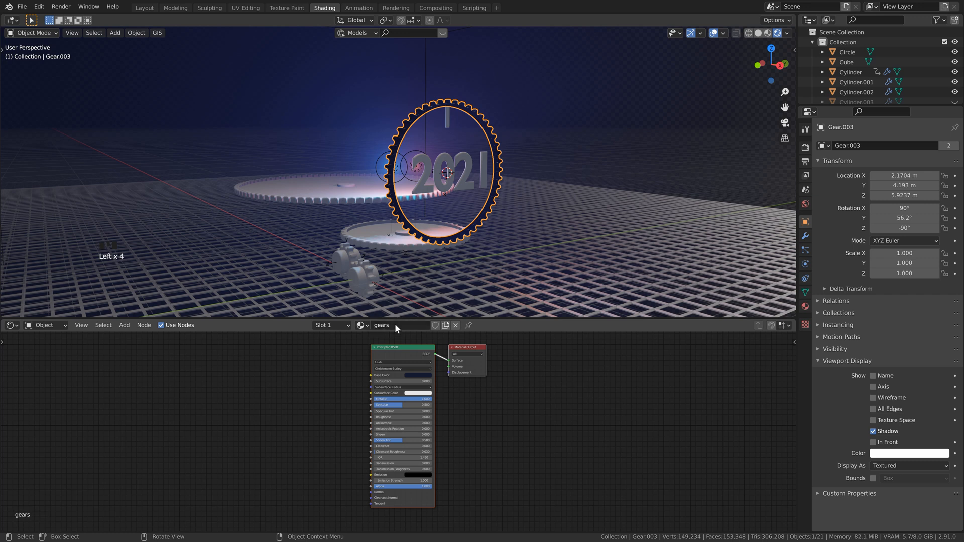
# Assign the existing "gears" material to the 2021 text.
pyautogui.scroll(2, 387, 303)
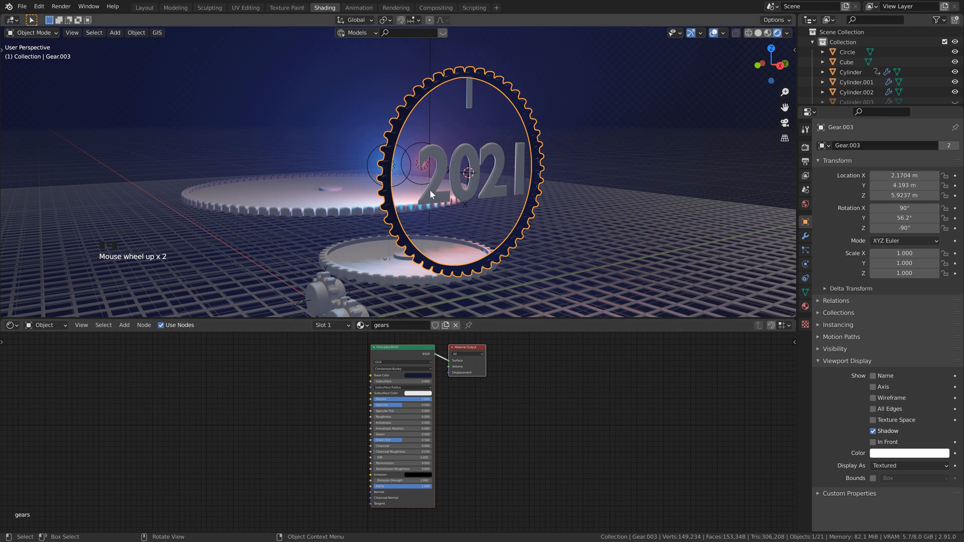
pyautogui.click(430, 189)
pyautogui.click(378, 325)
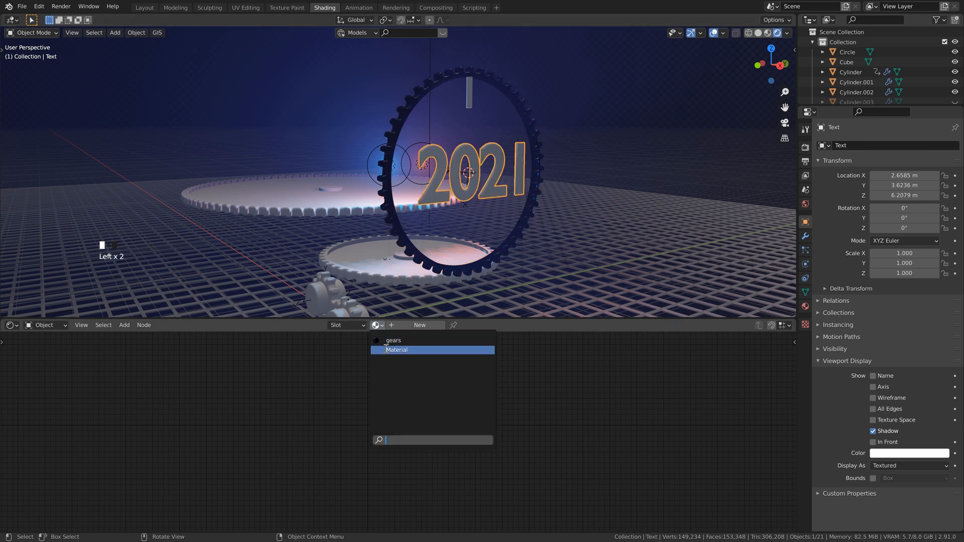
pyautogui.click(388, 341)
# Assign the "gears" material to the cylinders of the two small gears and to the hubs of the flat gears.
pyautogui.keyDown('shift'); pyautogui.moveTo(403, 221); pyautogui.dragTo(465, 179, button='middle'); pyautogui.keyUp('shift')
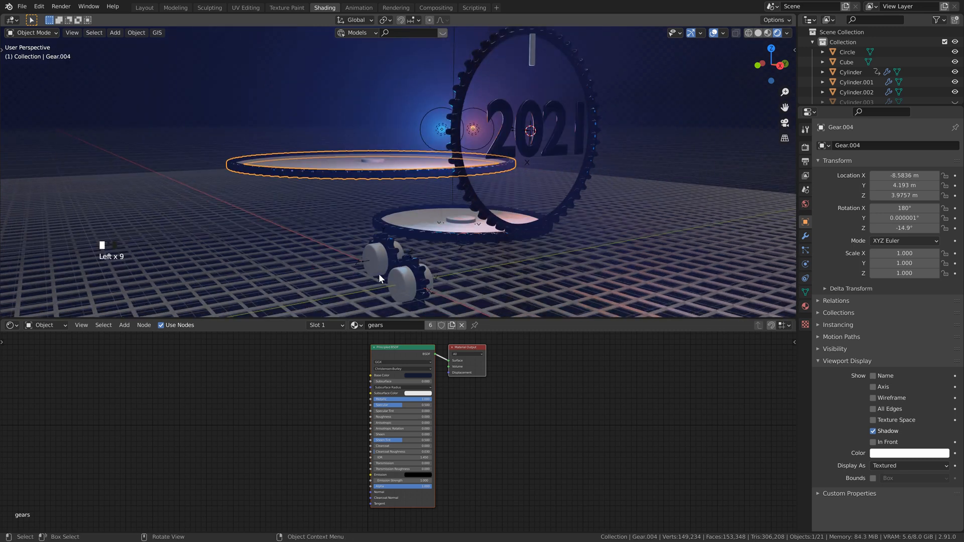
pyautogui.click(380, 275)
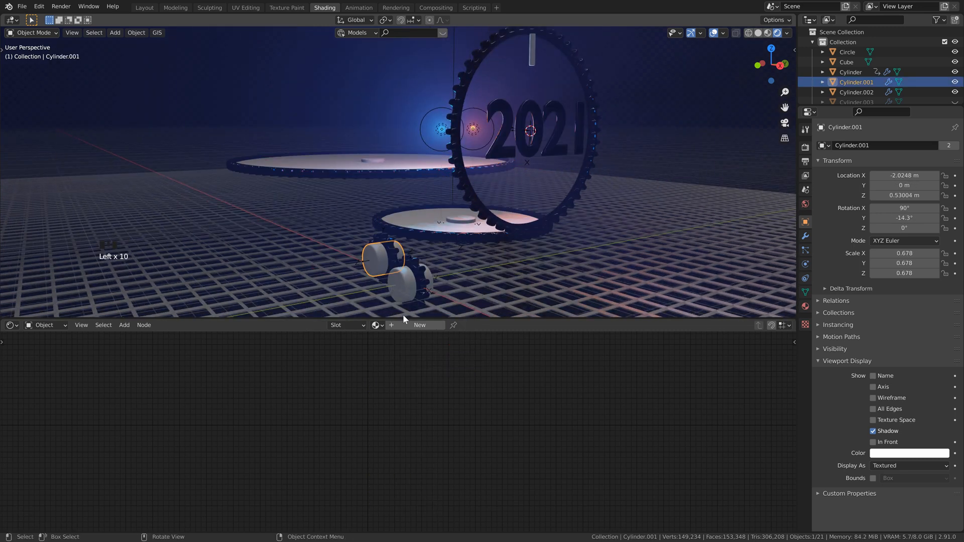
pyautogui.click(377, 324)
pyautogui.click(404, 293)
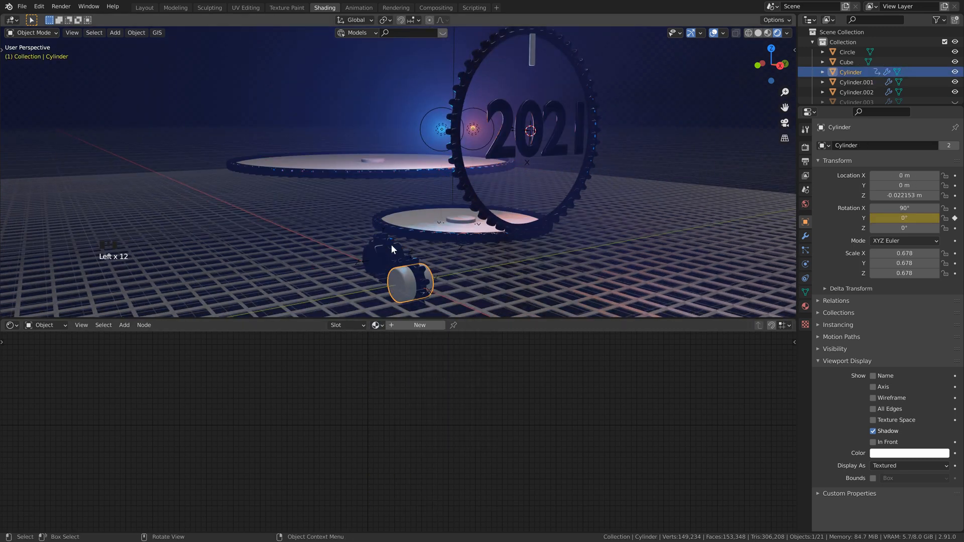
pyautogui.click(376, 325)
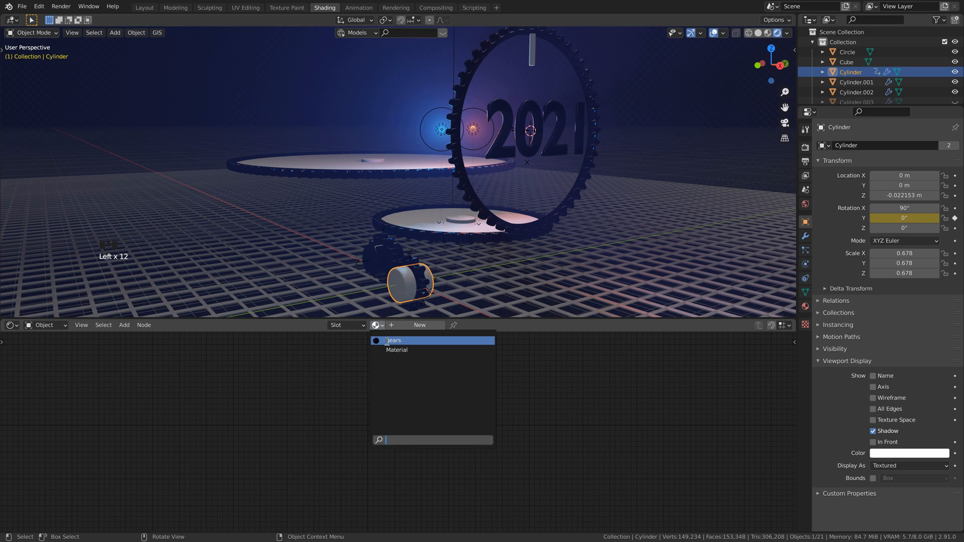
pyautogui.click(393, 340)
pyautogui.click(462, 222)
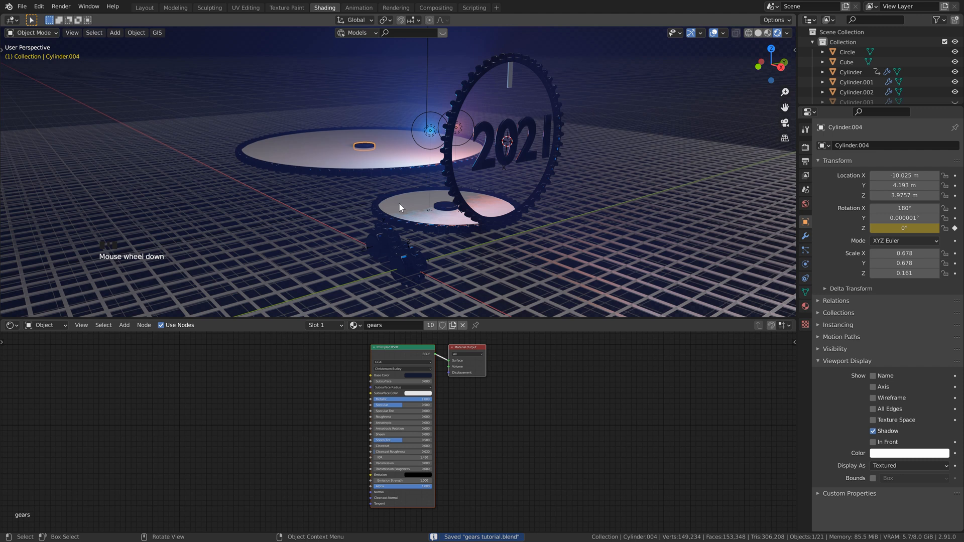
# Give the smaller flat gear's disc a new near-black material with Metallic 1.000 and Roughness 0.000.
pyautogui.click(400, 204)
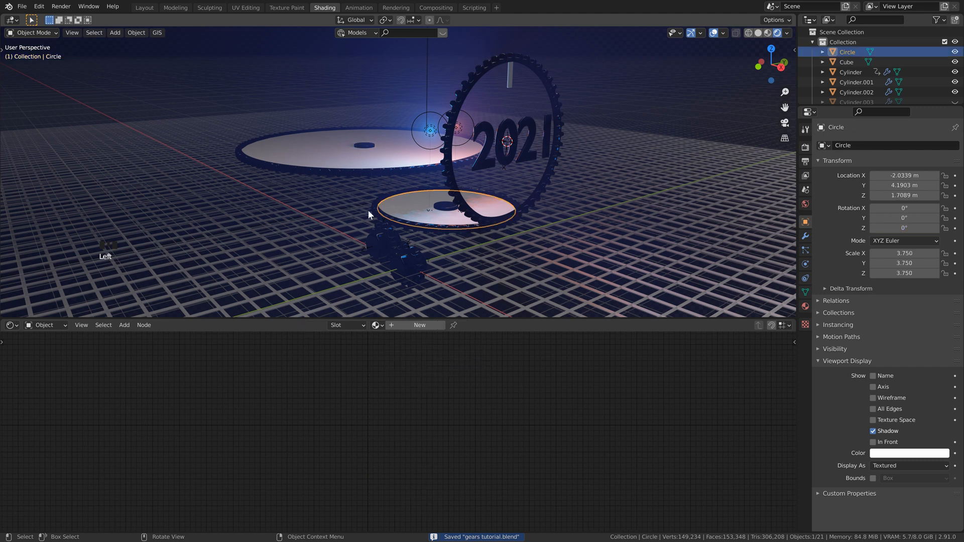
pyautogui.click(411, 325)
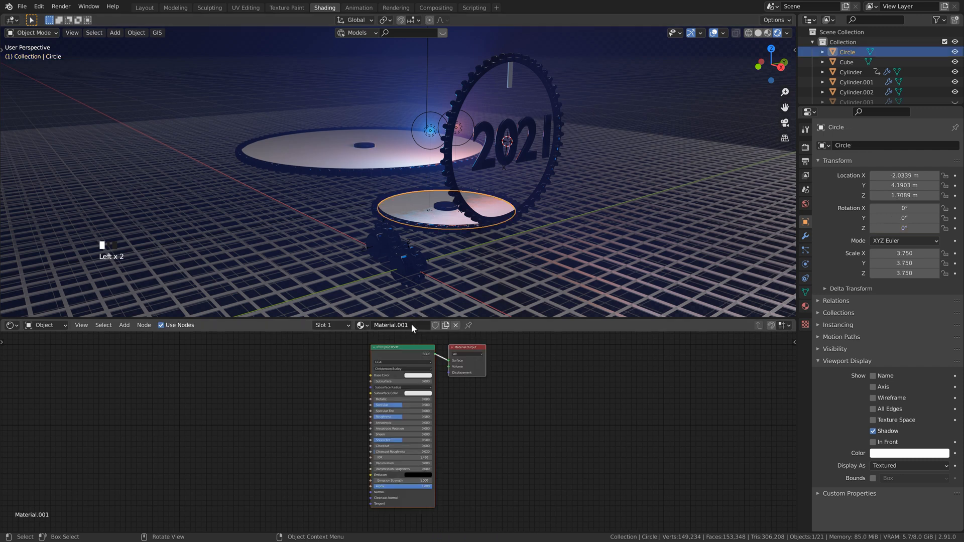
pyautogui.click(417, 375)
pyautogui.click(450, 331)
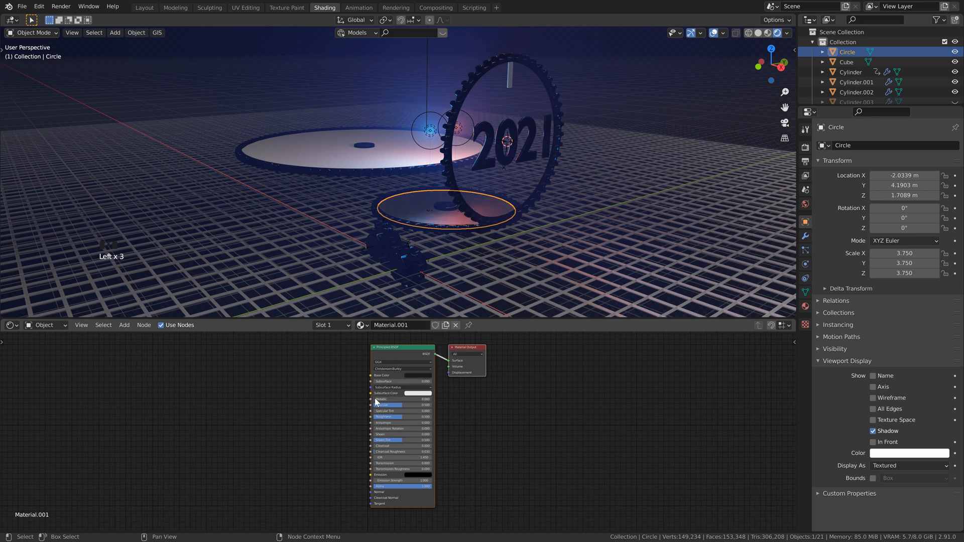
pyautogui.moveTo(377, 399); pyautogui.dragTo(433, 400)
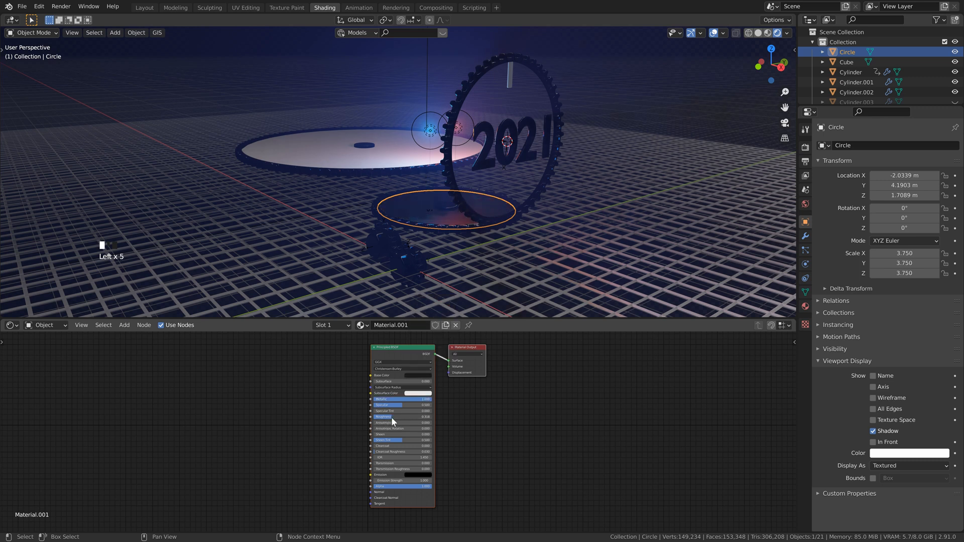
# Assign the smaller disc's dark metallic material to the large flat gear's disc and save the file.
pyautogui.click(370, 158)
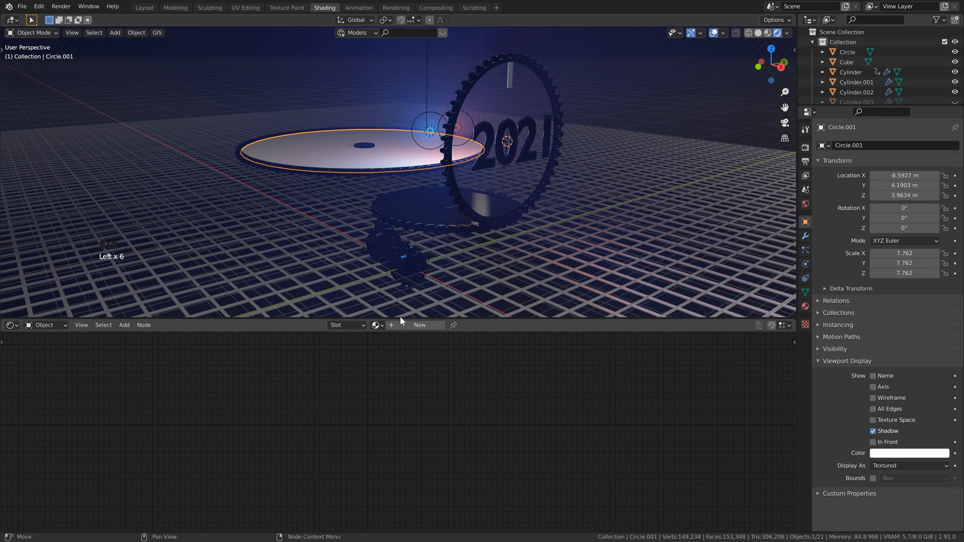
pyautogui.click(377, 325)
pyautogui.click(402, 360)
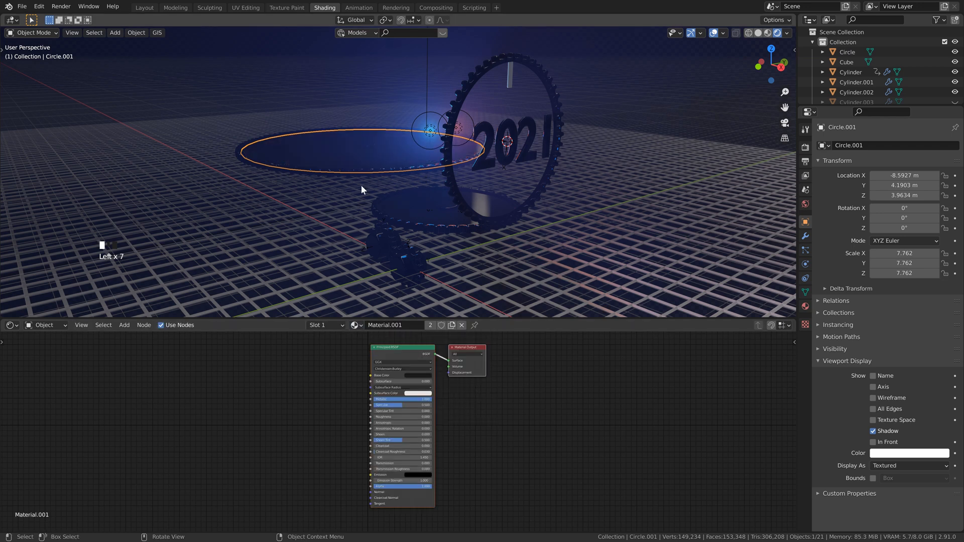
pyautogui.hotkey('ctrl', 's')
# Assign the discs' dark metallic material, Material.001, to the wireframe ground grid.
pyautogui.scroll(-2, 390, 193)
pyautogui.moveTo(389, 194); pyautogui.dragTo(442, 215, button='middle')
pyautogui.click(441, 216)
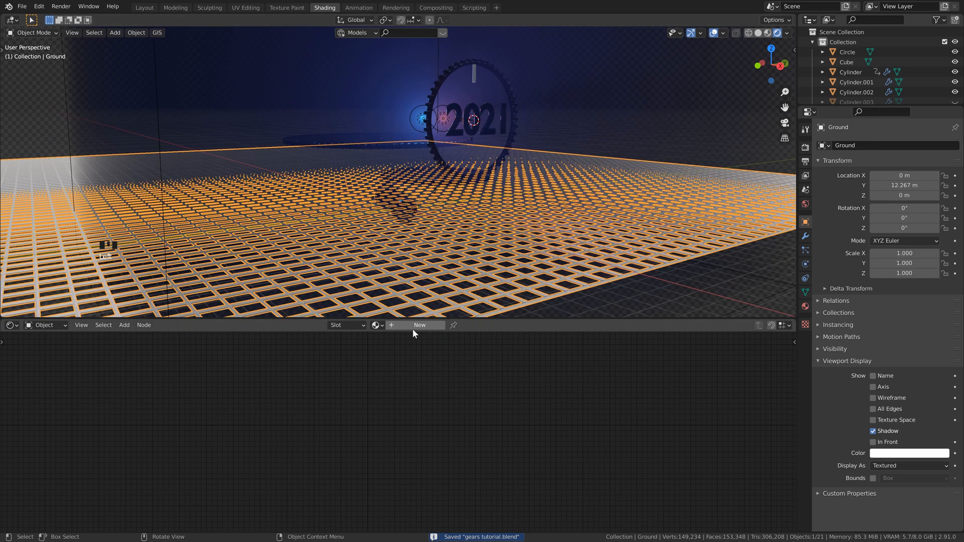
pyautogui.click(377, 325)
pyautogui.click(402, 360)
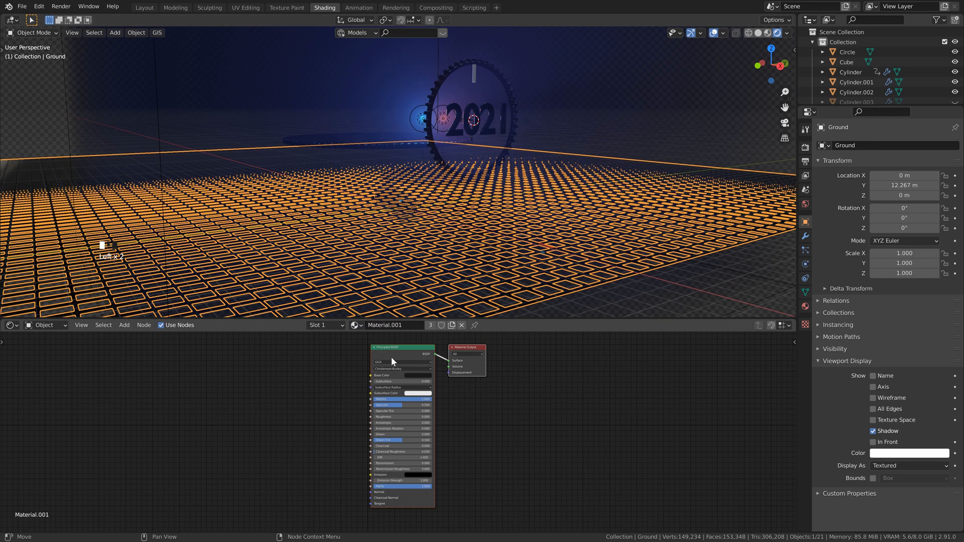
# Create a new material for the thin bar above the 2021 text and delete its Principled BSDF node.
pyautogui.click(578, 83)
pyautogui.moveTo(535, 155); pyautogui.dragTo(460, 115, button='middle')
pyautogui.click(462, 103)
pyautogui.click(420, 325)
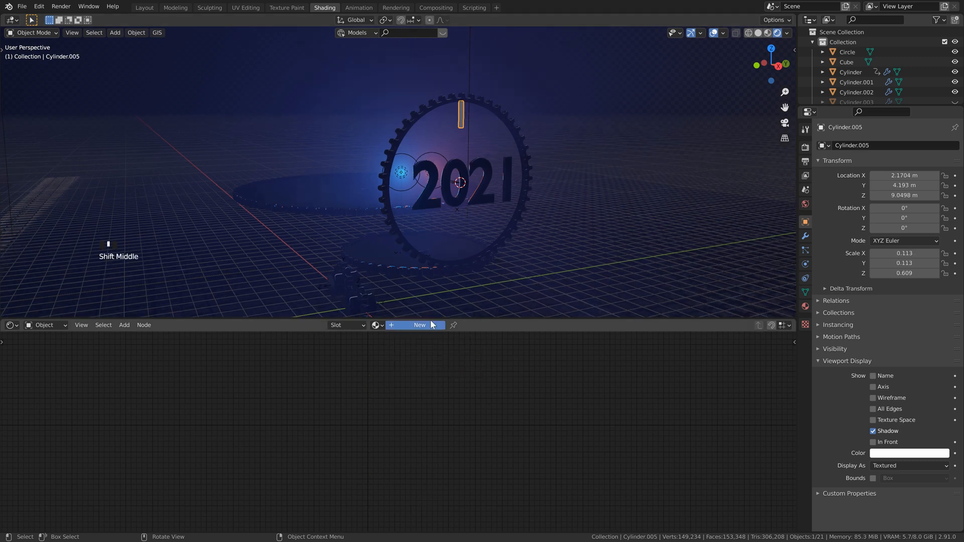
pyautogui.click(395, 358)
pyautogui.press('Delete')
pyautogui.click(375, 376)
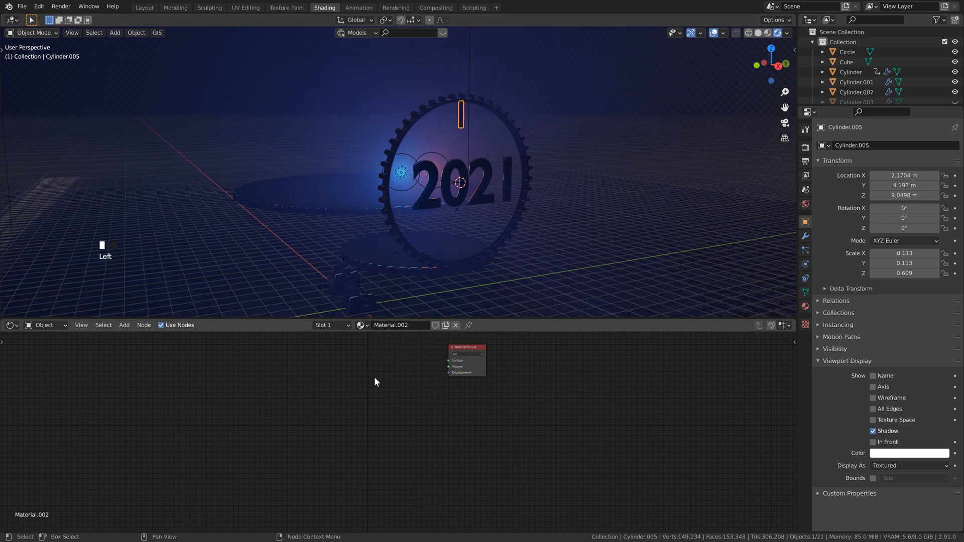
# Add an Emission node to the thin bar's material and connect it to the Surface input of the Material Output.
pyautogui.moveTo(375, 377); pyautogui.dragTo(373, 390, button='middle')
pyautogui.hotkey('shift', 'a')
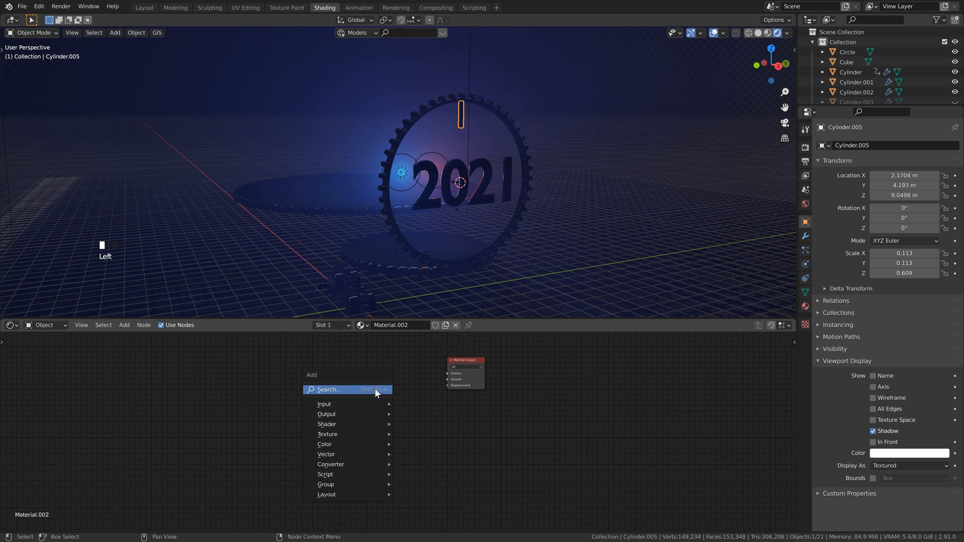
pyautogui.click(375, 389)
pyautogui.write('em')
pyautogui.press('Return')
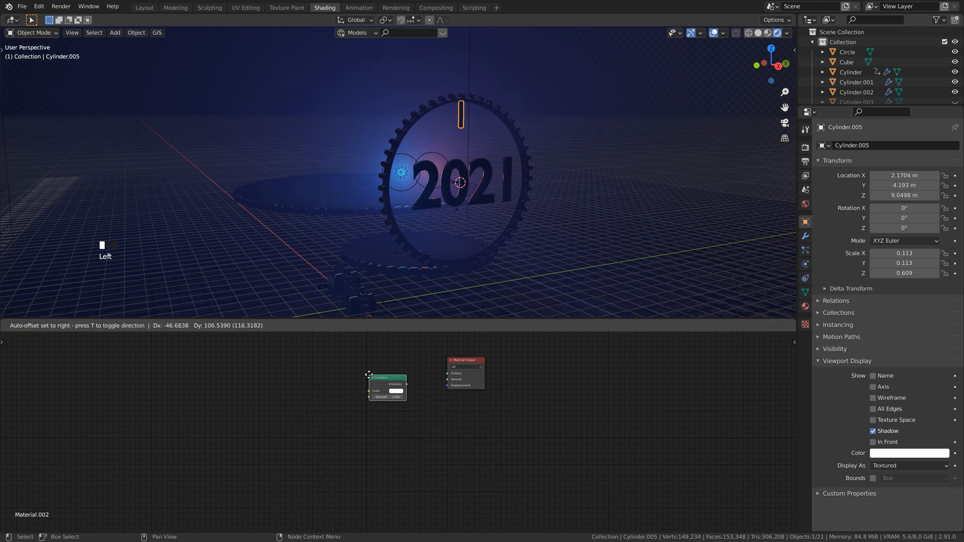
pyautogui.click(370, 374)
pyautogui.moveTo(406, 384); pyautogui.dragTo(447, 374)
# Set the bar's Emission color to blue and its Strength to 500.
pyautogui.click(399, 391)
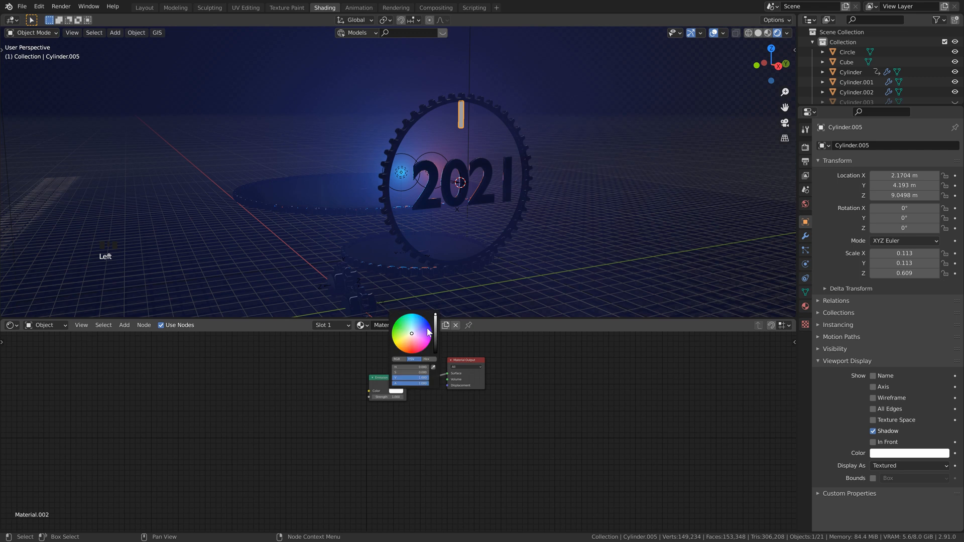
pyautogui.click(419, 324)
pyautogui.doubleClick(394, 396)
pyautogui.write('500')
pyautogui.press('Return')
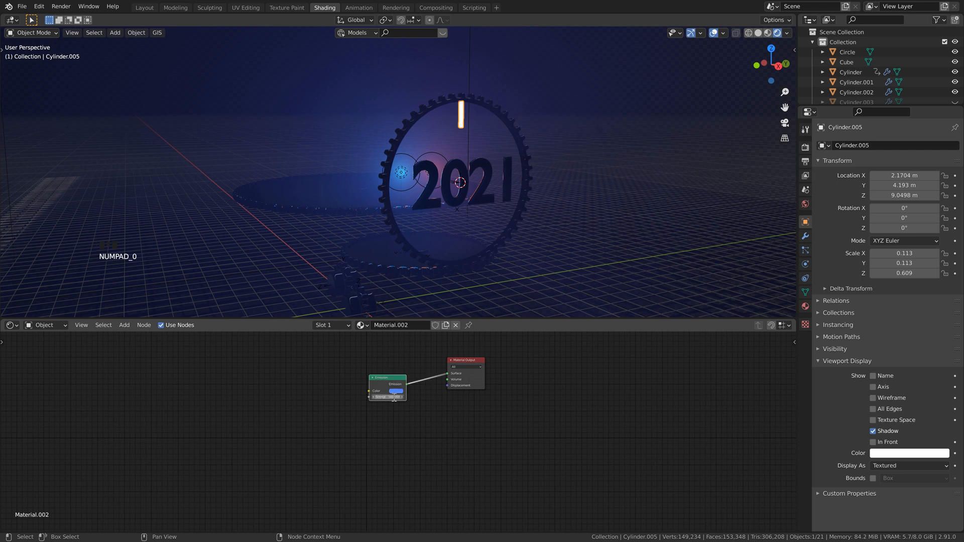
# Enable Ambient Occlusion, Bloom and Screen Space Reflections in the Eevee render settings.
pyautogui.keyDown('shift'); pyautogui.moveTo(477, 201); pyautogui.dragTo(464, 192, button='middle'); pyautogui.keyUp('shift')
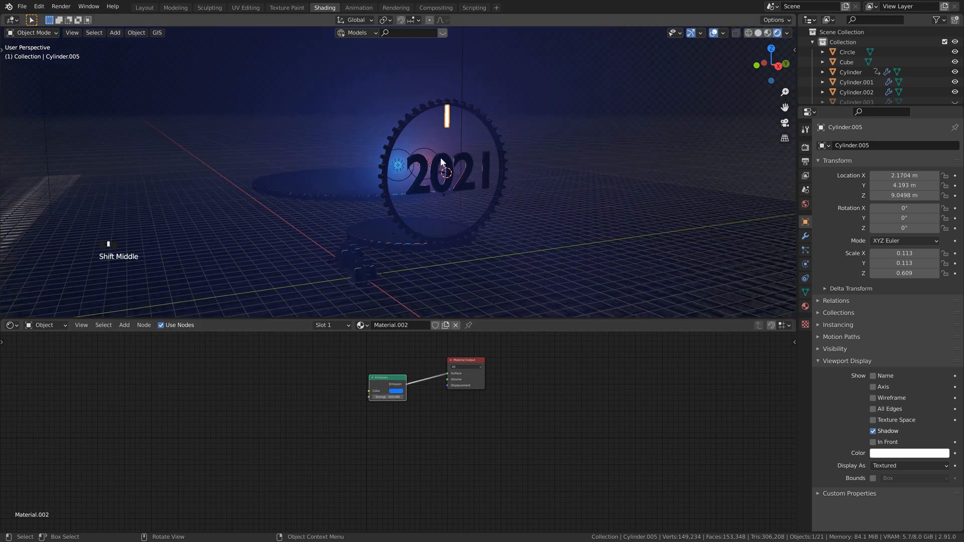
pyautogui.scroll(-2, 424, 207)
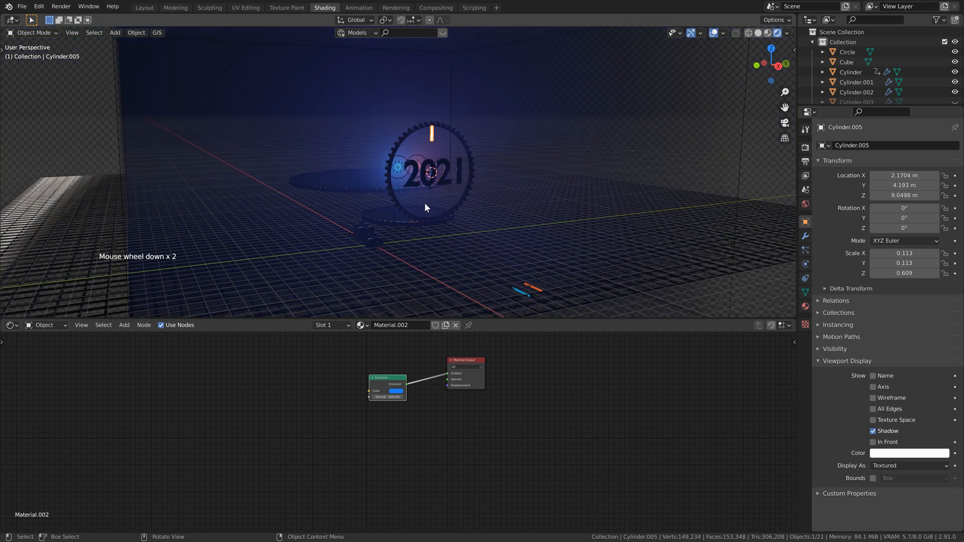
pyautogui.click(806, 147)
pyautogui.click(826, 213)
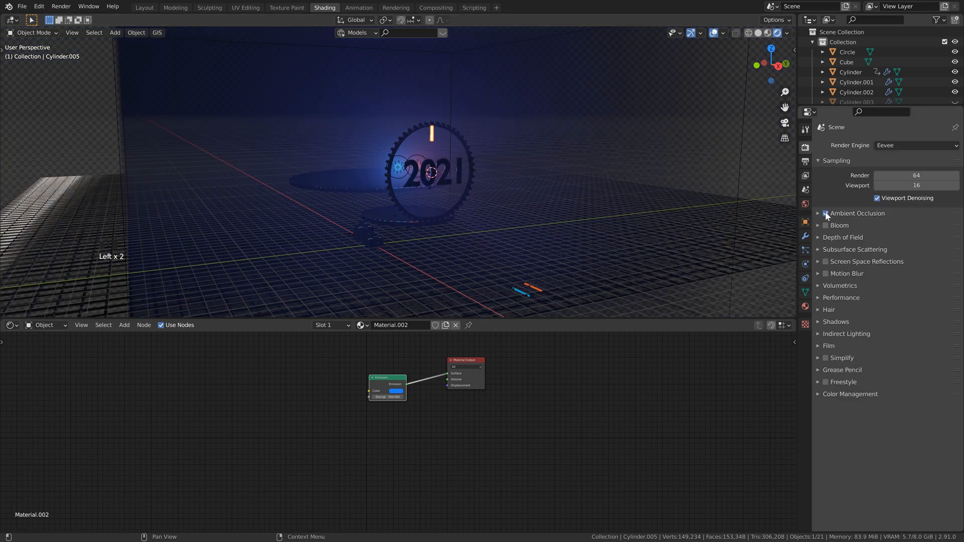
pyautogui.click(826, 226)
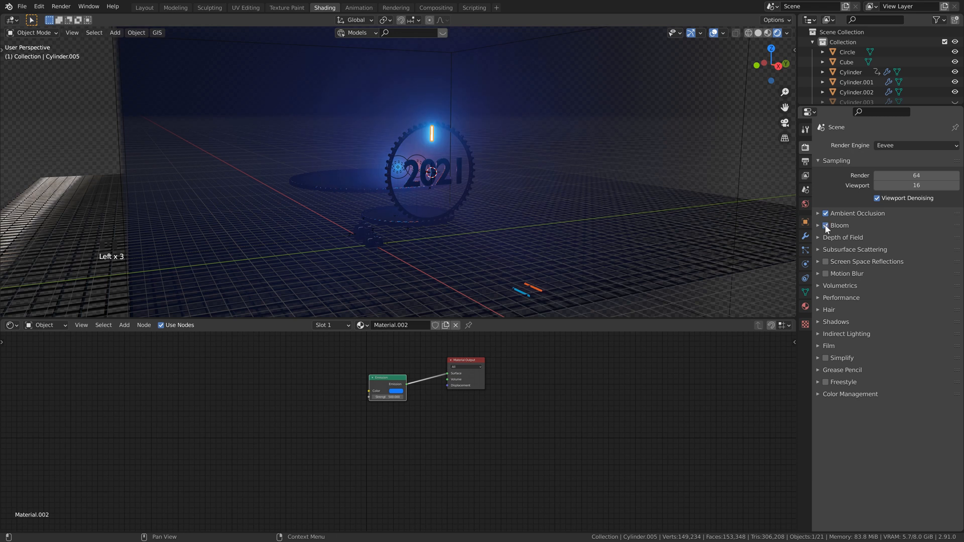
pyautogui.click(818, 226)
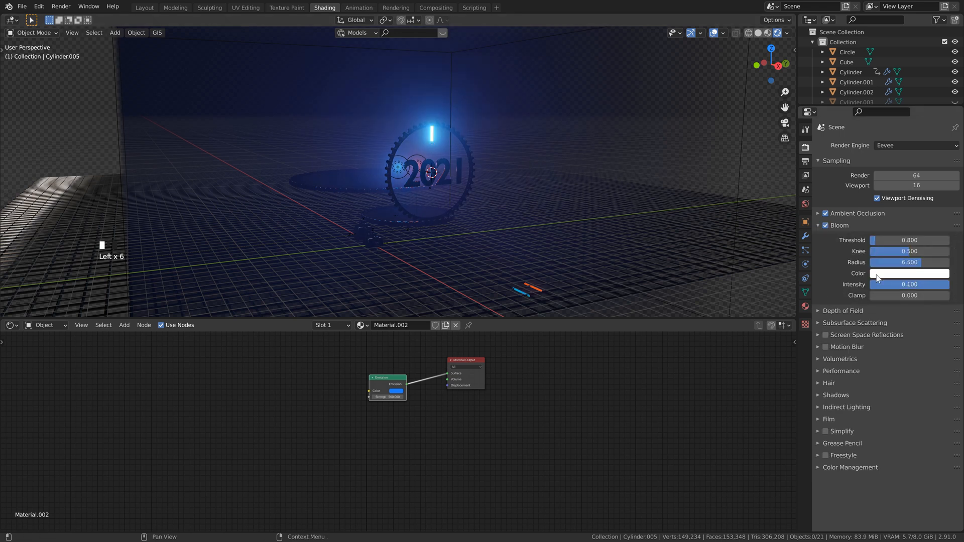
pyautogui.scroll(2, 380, 130)
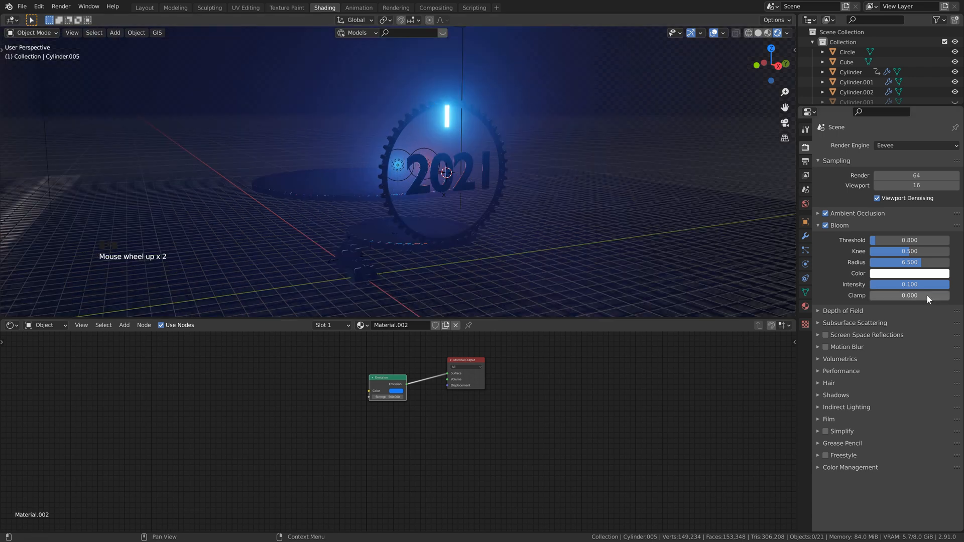
pyautogui.click(825, 335)
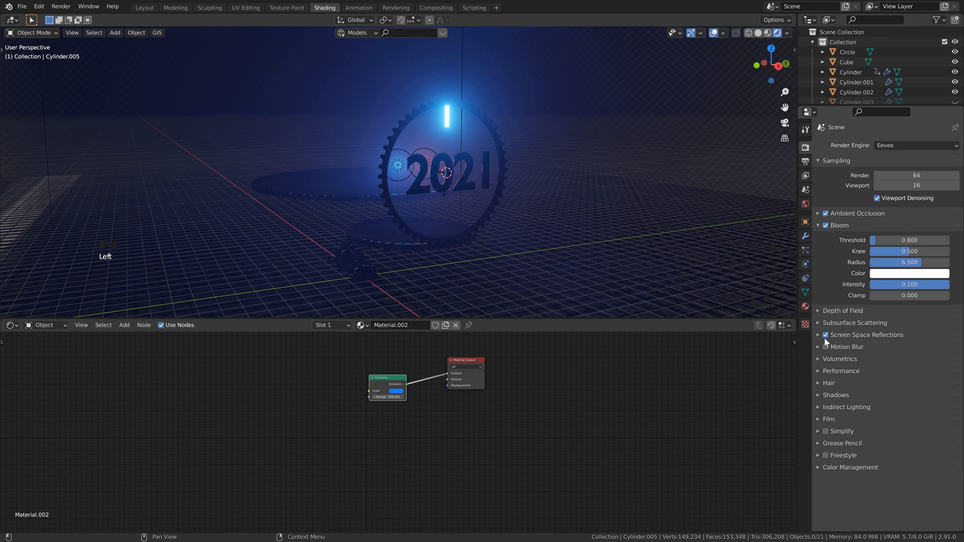
# View the glowing scene with overlays hidden, save the file, and turn the viewport overlays back on.
pyautogui.scroll(-2, 490, 212)
pyautogui.keyDown('shift'); pyautogui.moveTo(490, 211); pyautogui.dragTo(501, 189, button='middle'); pyautogui.keyUp('shift')
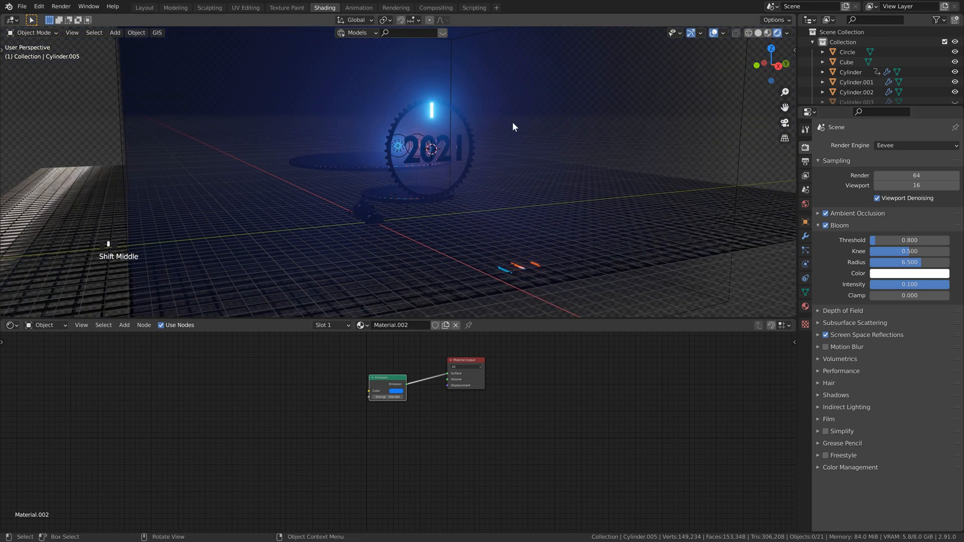
pyautogui.keyDown('shift'); pyautogui.moveTo(437, 170); pyautogui.dragTo(465, 191, button='middle'); pyautogui.keyUp('shift')
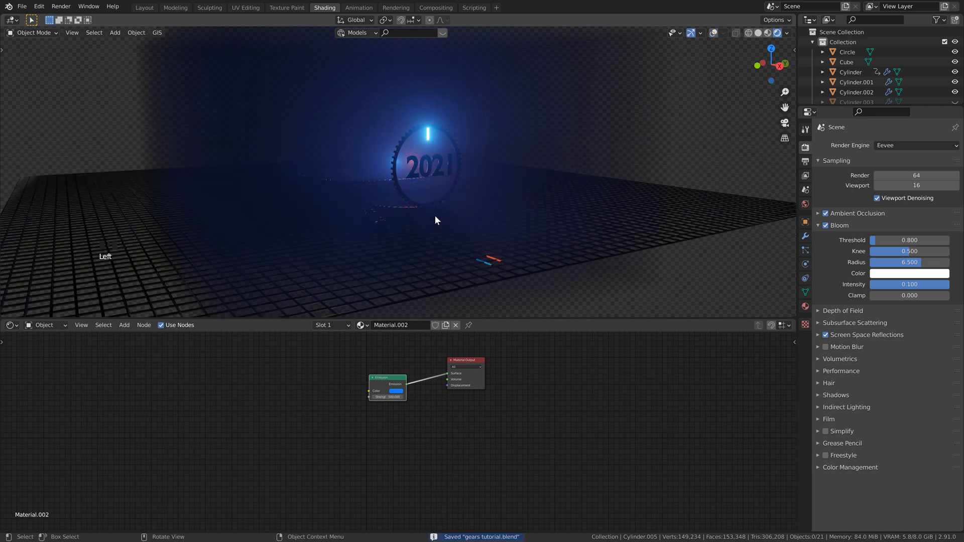
pyautogui.scroll(1, 435, 220)
pyautogui.moveTo(411, 234)
pyautogui.mouseDown(button='middle')
pyautogui.moveTo(382, 232)
pyautogui.moveTo(414, 236)
pyautogui.mouseUp(button='middle')
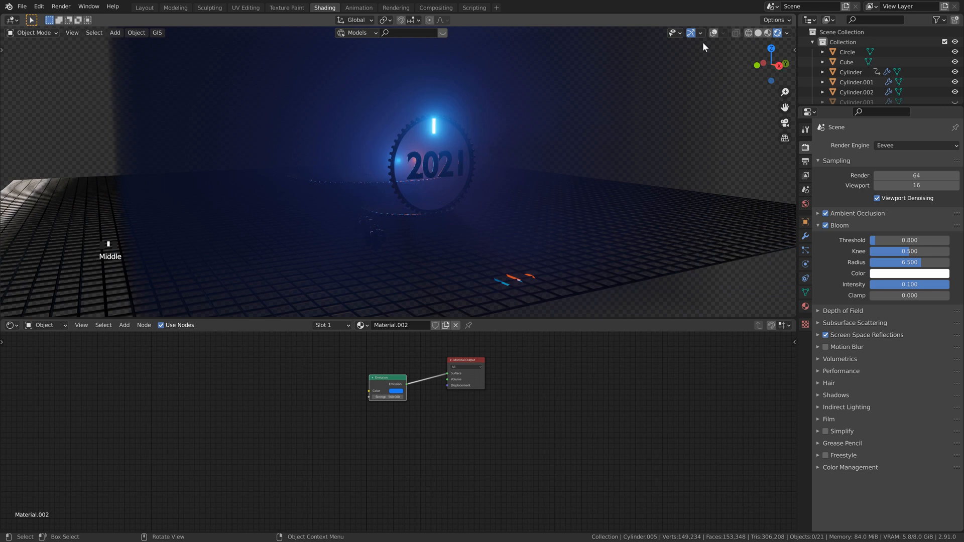
pyautogui.click(714, 33)
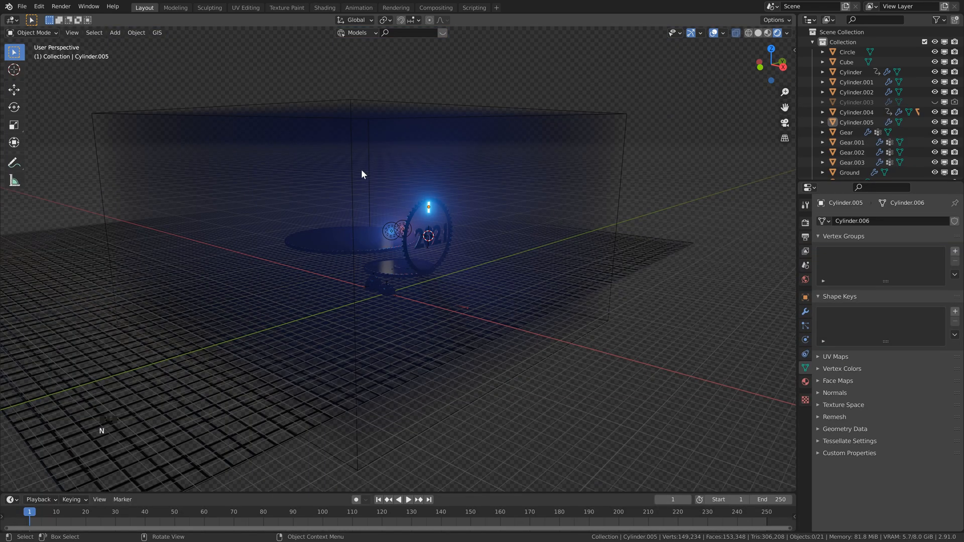
# Add a cube, move it along X to about -8.76 m, and scale it uniformly by about 14.1.
pyautogui.moveTo(360, 170); pyautogui.dragTo(501, 162, button='middle')
pyautogui.scroll(-2, 491, 168)
pyautogui.click(422, 179)
pyautogui.hotkey('shift', 'a')
pyautogui.moveTo(423, 179)
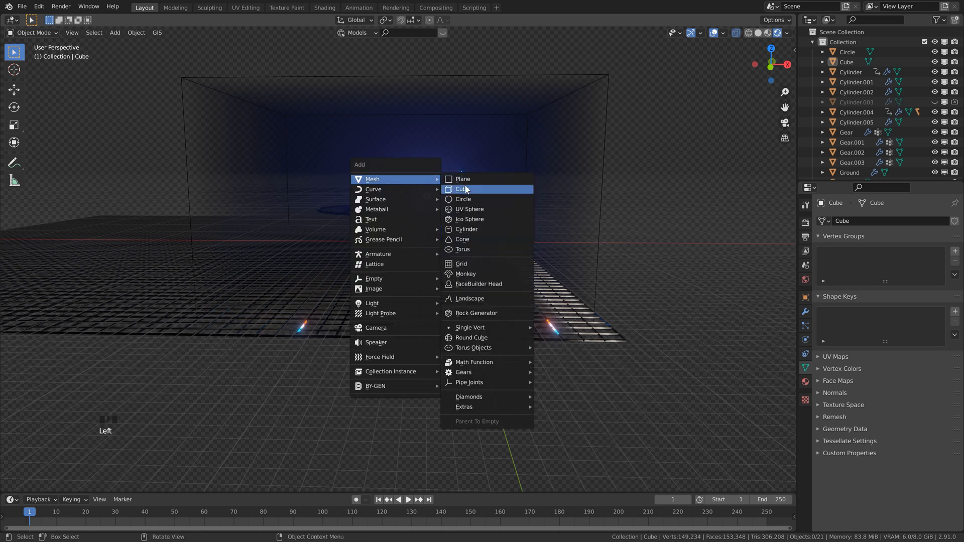
pyautogui.click(472, 189)
pyautogui.press('g')
pyautogui.press('x')
pyautogui.click(423, 179)
pyautogui.press('s')
pyautogui.click(182, 100)
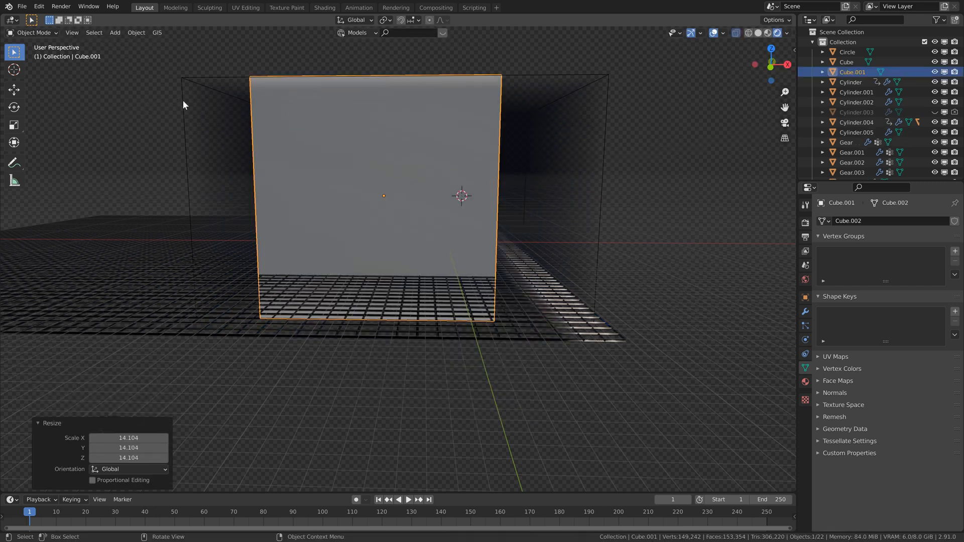
# Scale the new cube by about 1.66 in X and Y only and by about 0.93 in Z.
pyautogui.scroll(-3, 591, 57)
pyautogui.moveTo(592, 56); pyautogui.dragTo(581, 67, button='middle')
pyautogui.press('s')
pyautogui.hotkey('shift', 'z')
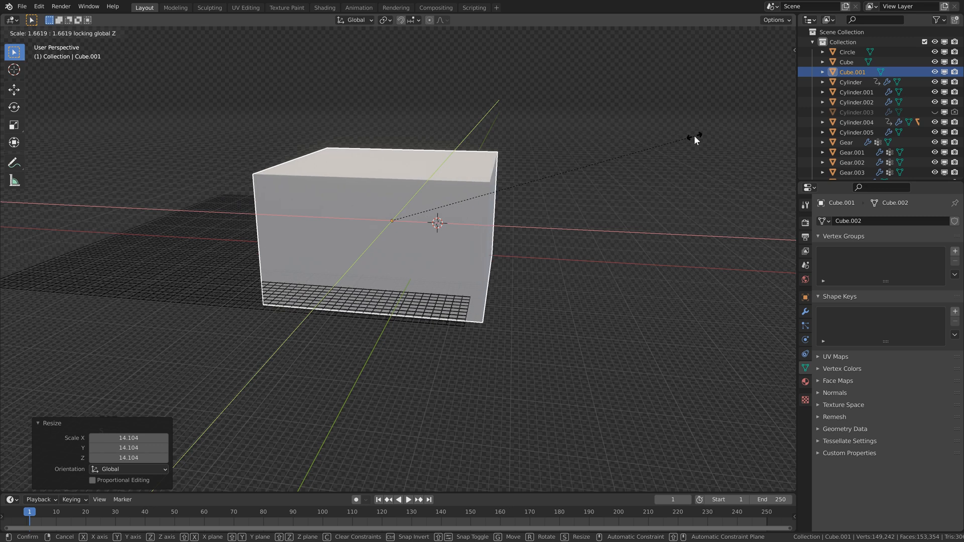
pyautogui.click(694, 134)
pyautogui.press('s')
pyautogui.press('z')
pyautogui.click(673, 140)
# Set the new cube's viewport display type to Wire.
pyautogui.moveTo(607, 174); pyautogui.dragTo(592, 169, button='middle')
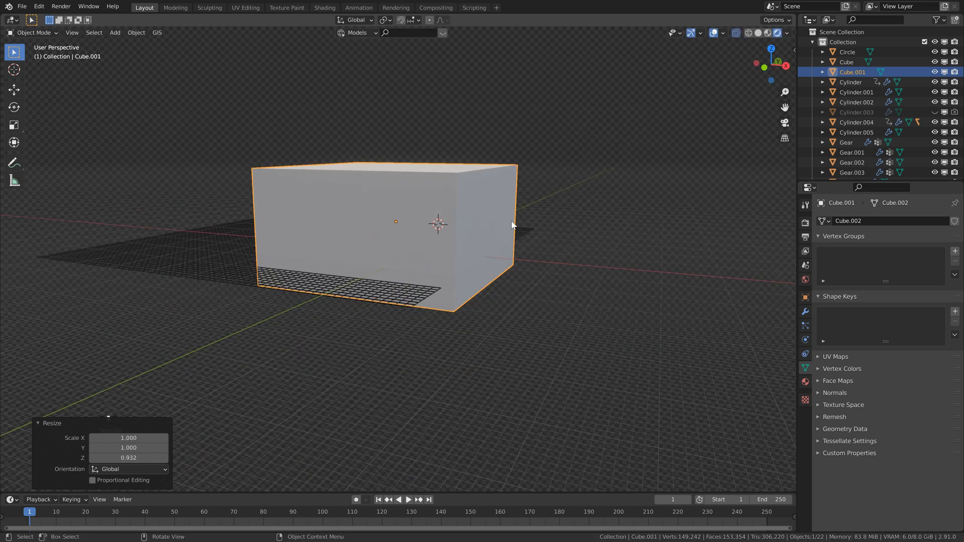
pyautogui.scroll(3, 511, 224)
pyautogui.moveTo(500, 216); pyautogui.dragTo(471, 220, button='middle')
pyautogui.scroll(-3, 470, 221)
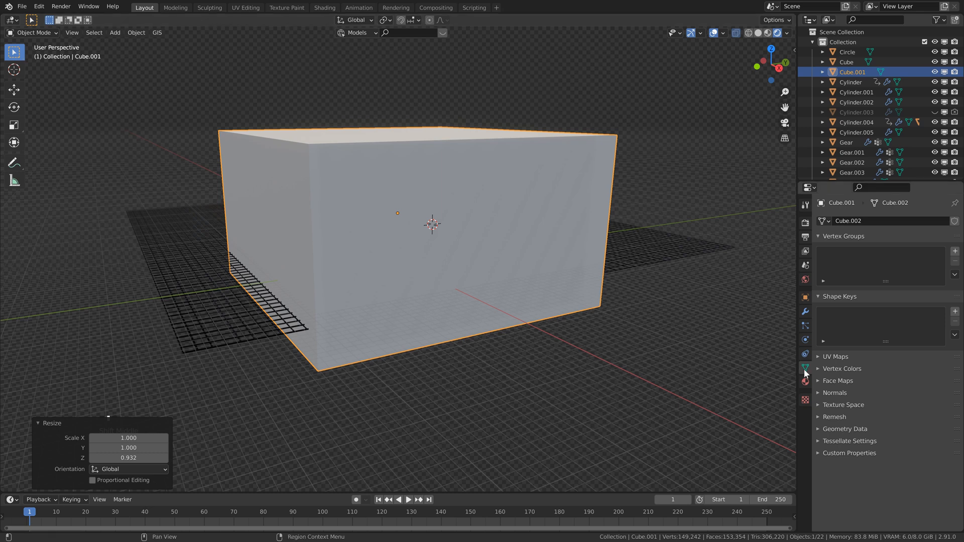
pyautogui.click(805, 297)
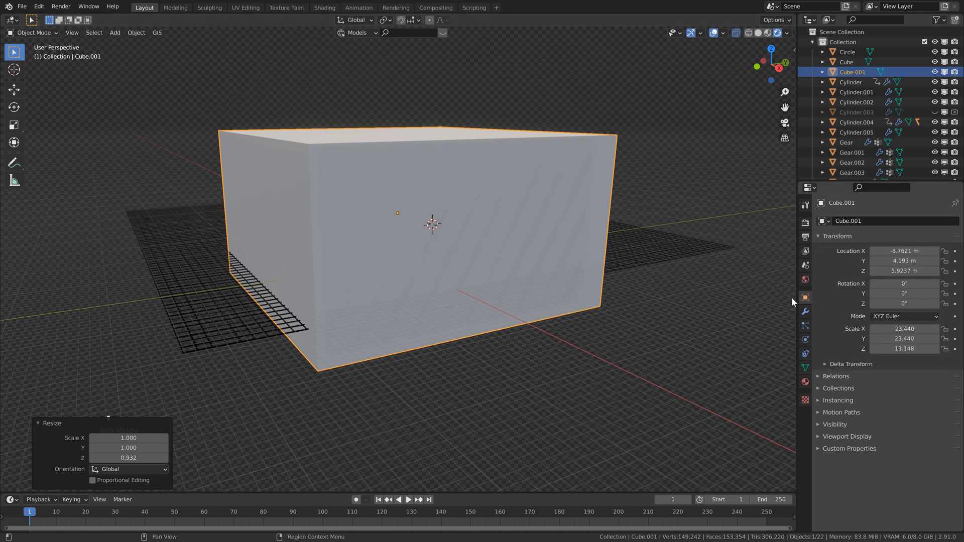
pyautogui.click(816, 436)
pyautogui.scroll(-2, 869, 452)
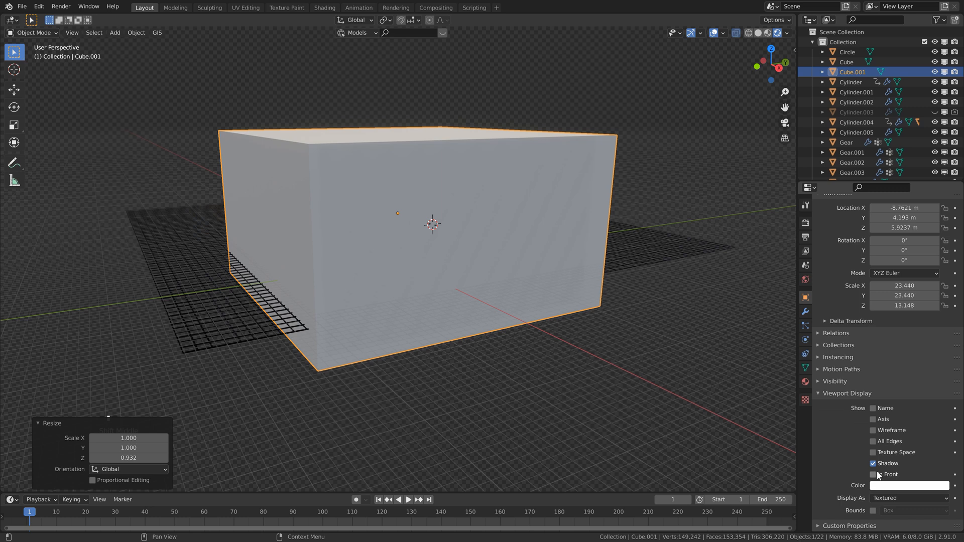
pyautogui.click(891, 498)
pyautogui.click(879, 475)
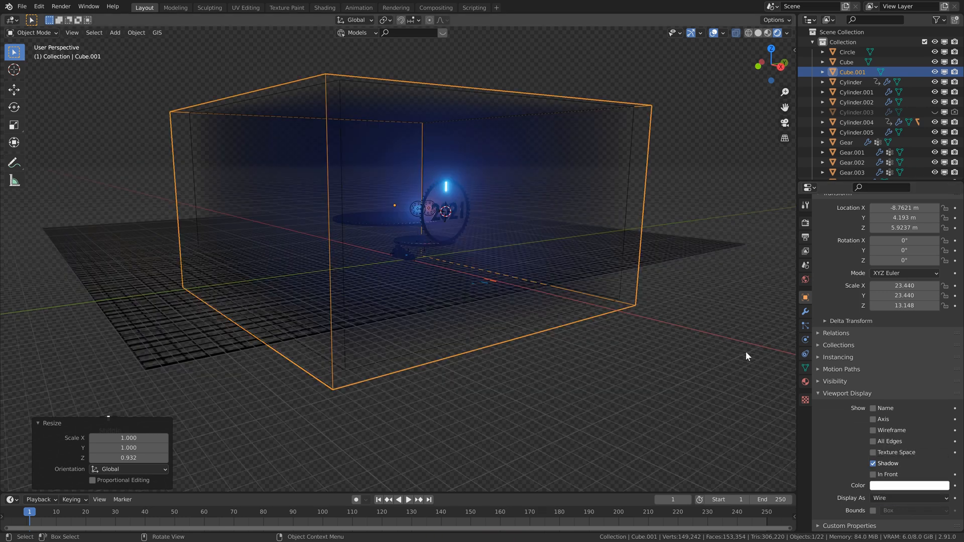
# Add an emitter particle system to the wireframe cube and set its Number to 2200.
pyautogui.click(806, 326)
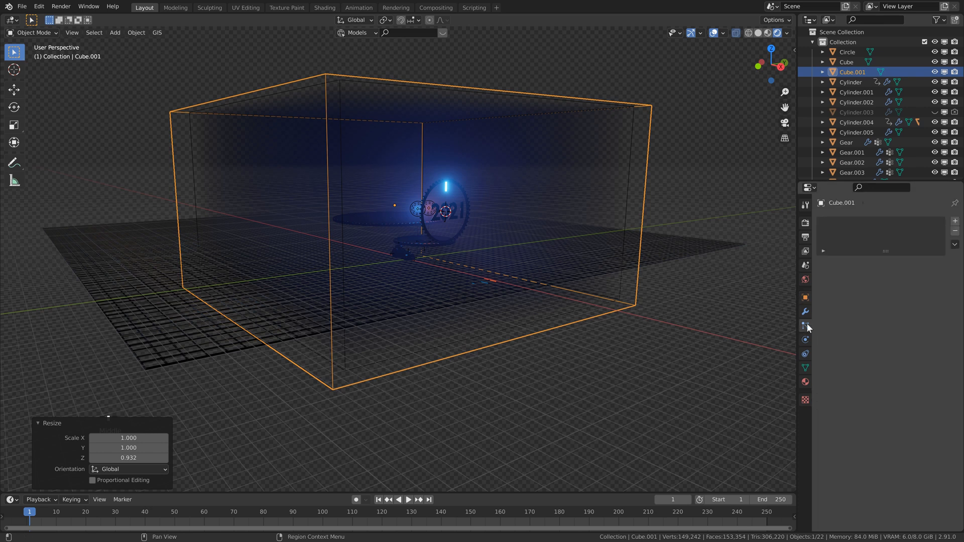
pyautogui.click(955, 221)
pyautogui.click(921, 309)
pyautogui.write('22')
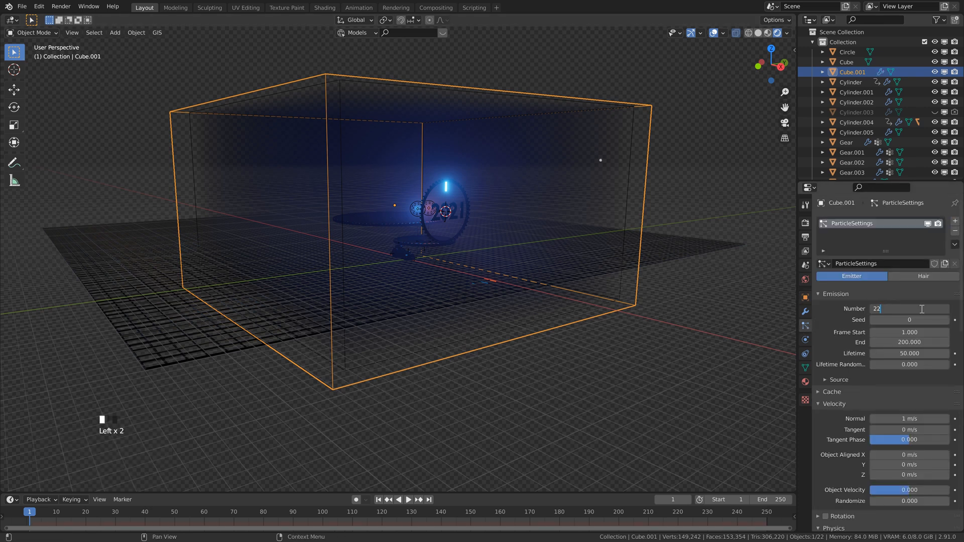
pyautogui.write('00')
pyautogui.press('Return')
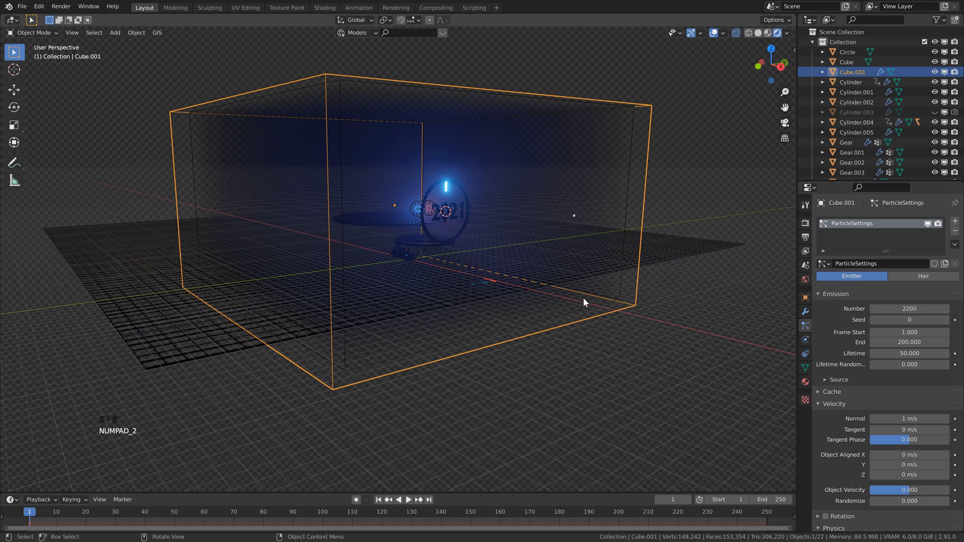
# Set the particle emission's End frame to 1 and the Lifetime to 250.
pyautogui.moveTo(908, 332); pyautogui.dragTo(914, 338)
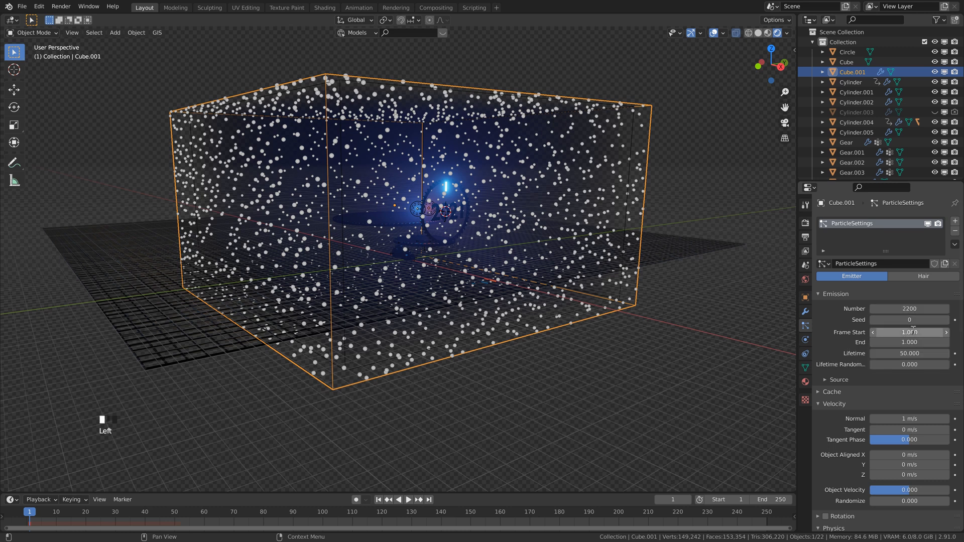
pyautogui.click(913, 353)
pyautogui.write('250')
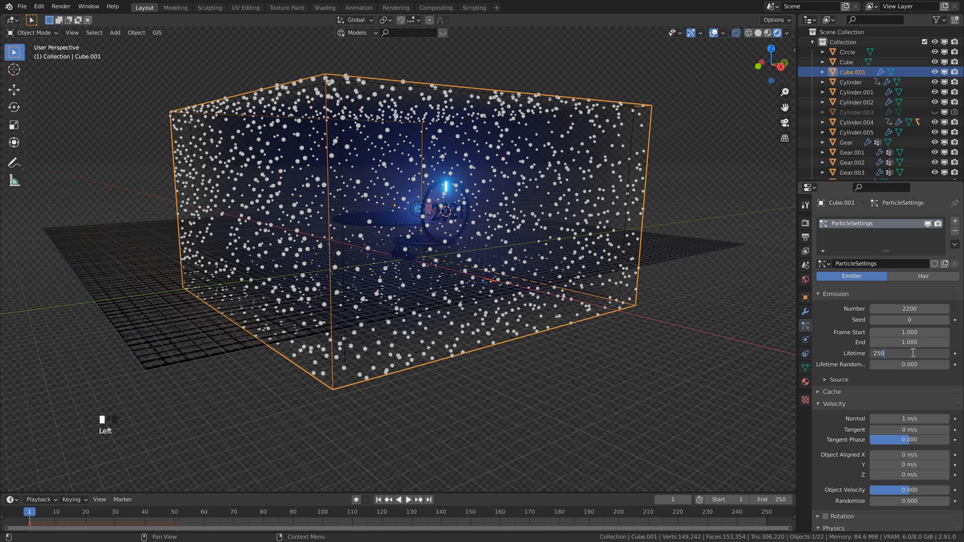
pyautogui.press('Return')
# Set the particles to emit from Volume with Random distribution and save the file.
pyautogui.scroll(5, 390, 280)
pyautogui.moveTo(417, 264); pyautogui.dragTo(449, 211, button='middle')
pyautogui.scroll(-5, 485, 206)
pyautogui.scroll(-4, 443, 213)
pyautogui.scroll(2, 450, 211)
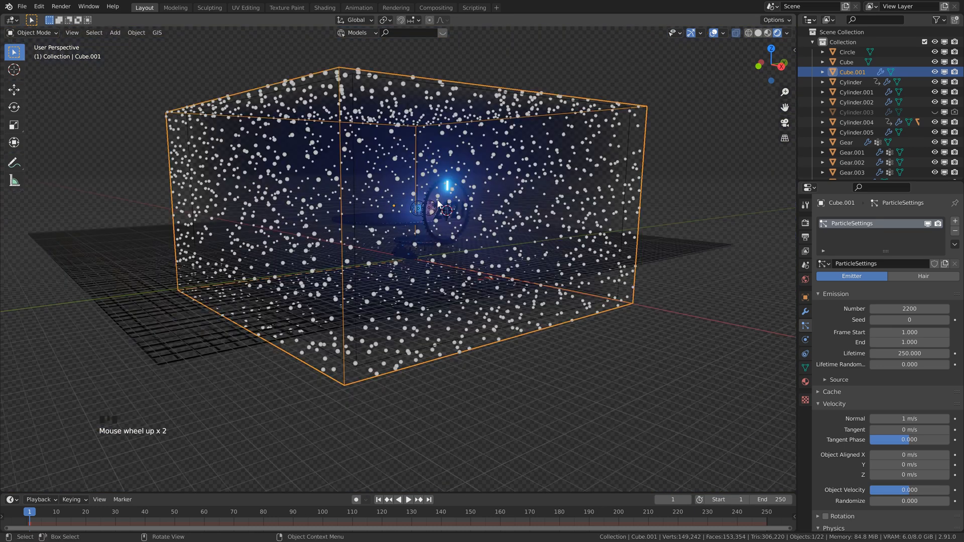
pyautogui.click(826, 381)
pyautogui.click(884, 394)
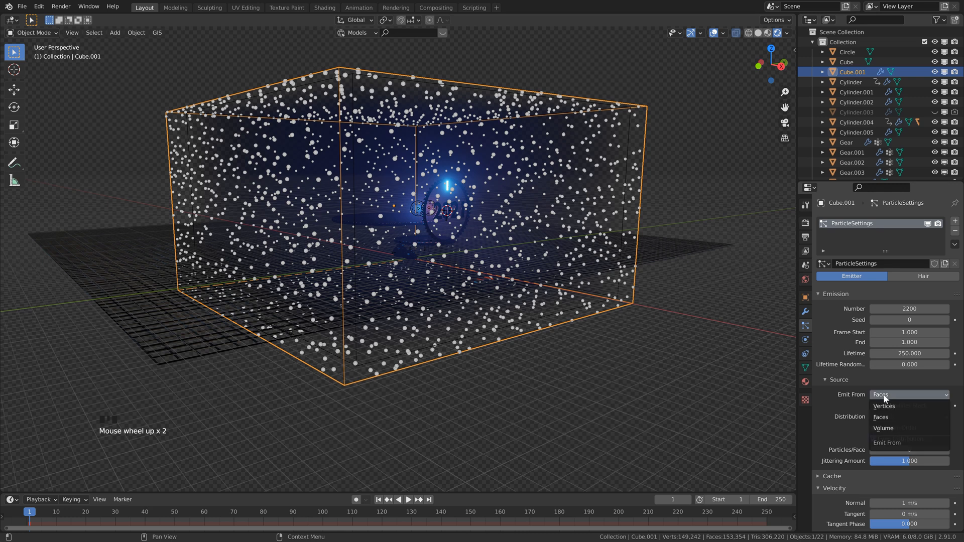
pyautogui.click(897, 427)
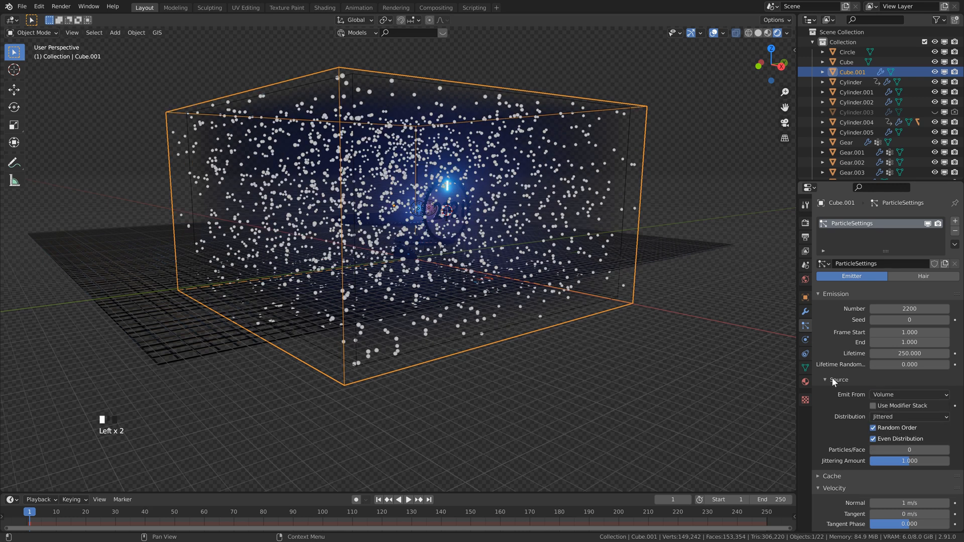
pyautogui.click(887, 417)
pyautogui.click(893, 439)
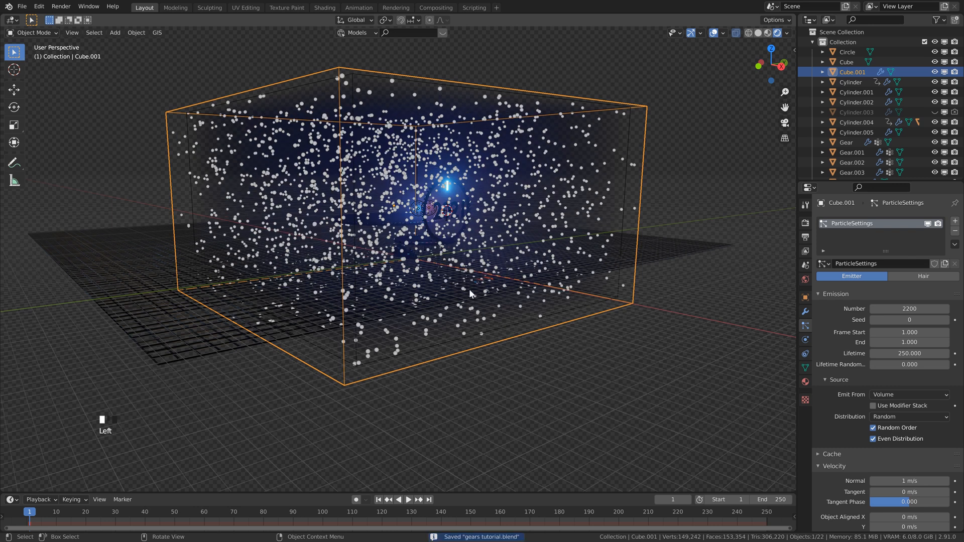
# Set the particles' Normal velocity to 0 and enable Rotation with Randomize 0.486, Phase 0.287 and Randomize Phase 0.829.
pyautogui.moveTo(401, 195); pyautogui.dragTo(374, 196, button='middle')
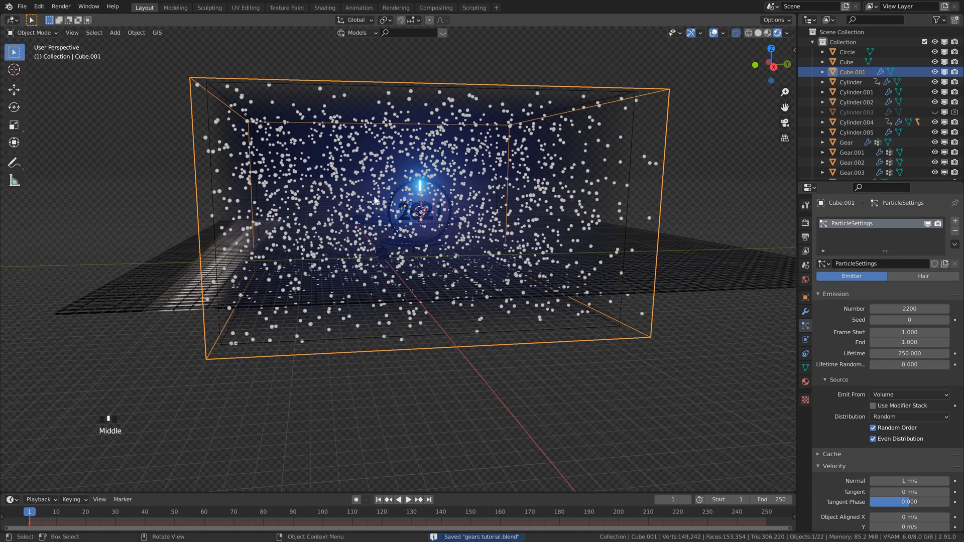
pyautogui.moveTo(329, 175); pyautogui.dragTo(364, 181, button='middle')
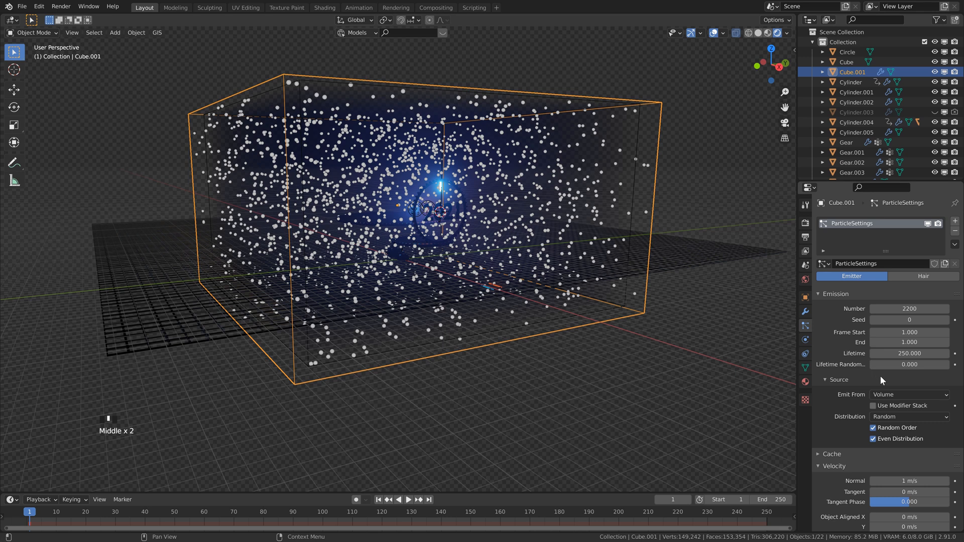
pyautogui.scroll(-8, 881, 376)
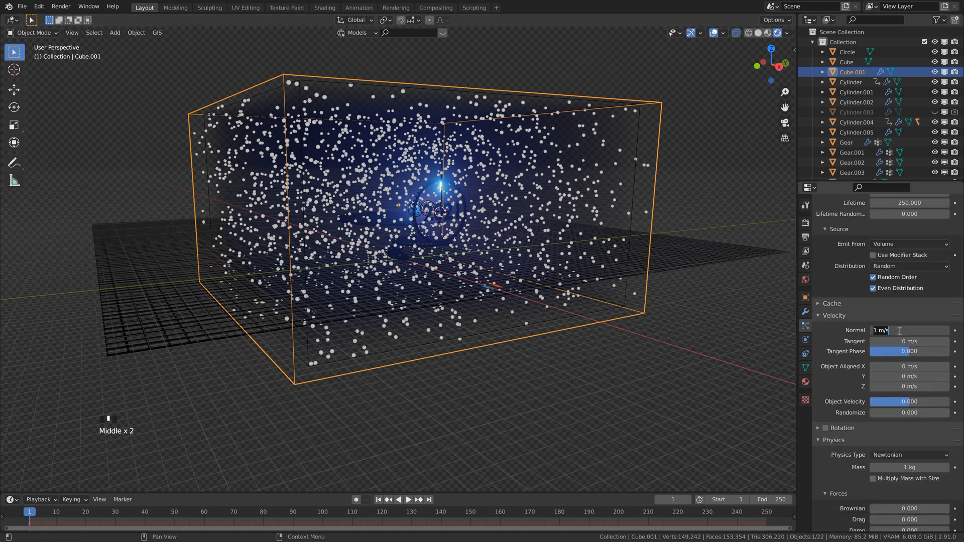
pyautogui.click(838, 427)
pyautogui.scroll(-3, 839, 393)
pyautogui.scroll(-2, 841, 392)
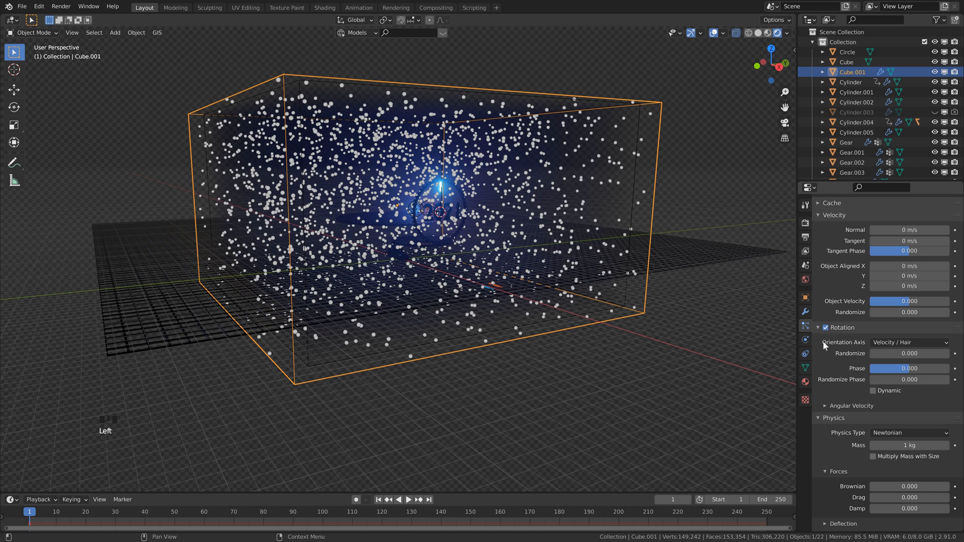
pyautogui.moveTo(874, 354); pyautogui.dragTo(923, 370)
pyautogui.moveTo(922, 378); pyautogui.dragTo(954, 377)
# Set the particles' Brownian force to 50 and save the file.
pyautogui.scroll(-12, 902, 314)
pyautogui.scroll(-5, 858, 340)
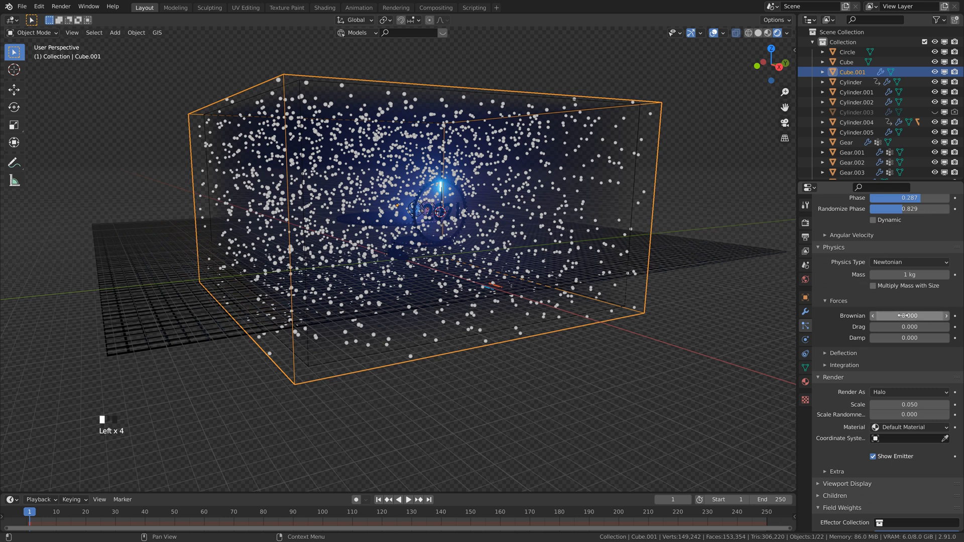
pyautogui.click(902, 315)
pyautogui.write('0.050')
pyautogui.press('Return')
pyautogui.hotkey('ctrl', 's')
# Play back the particle simulation briefly, then return the timeline to frame 1.
pyautogui.press('space')
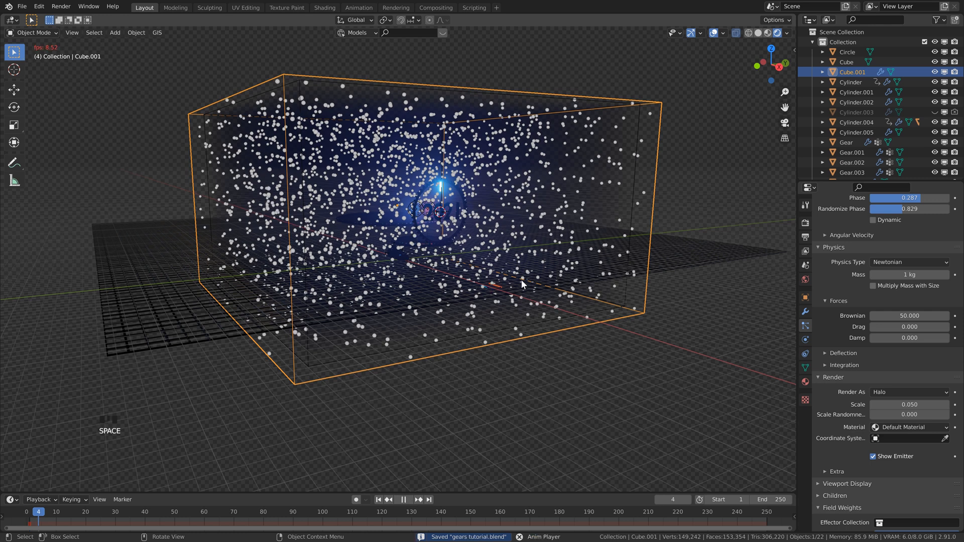
pyautogui.press('space')
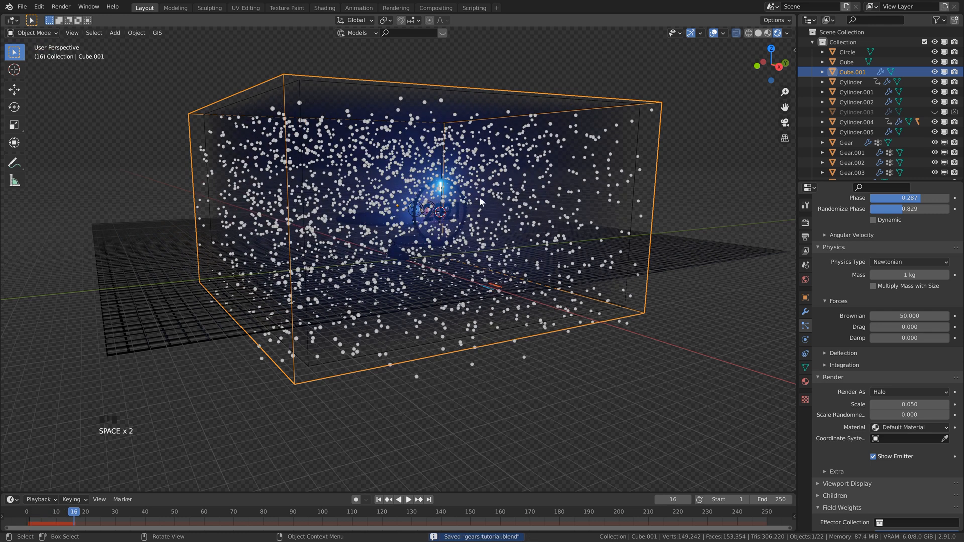
pyautogui.click(379, 500)
# Set the particles' Gravity field weight to 0 and play the simulation from frame 1 before rewinding it.
pyautogui.scroll(-7, 905, 385)
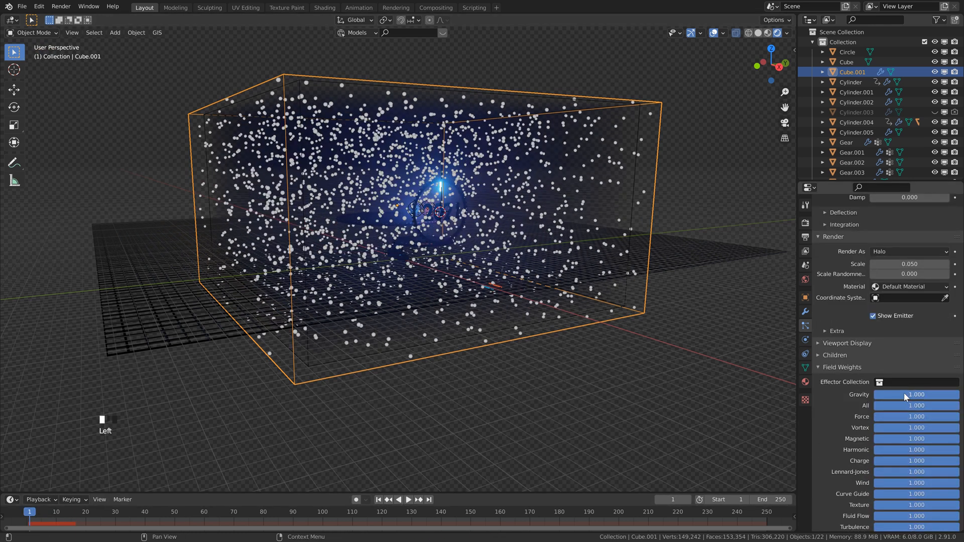
pyautogui.click(379, 500)
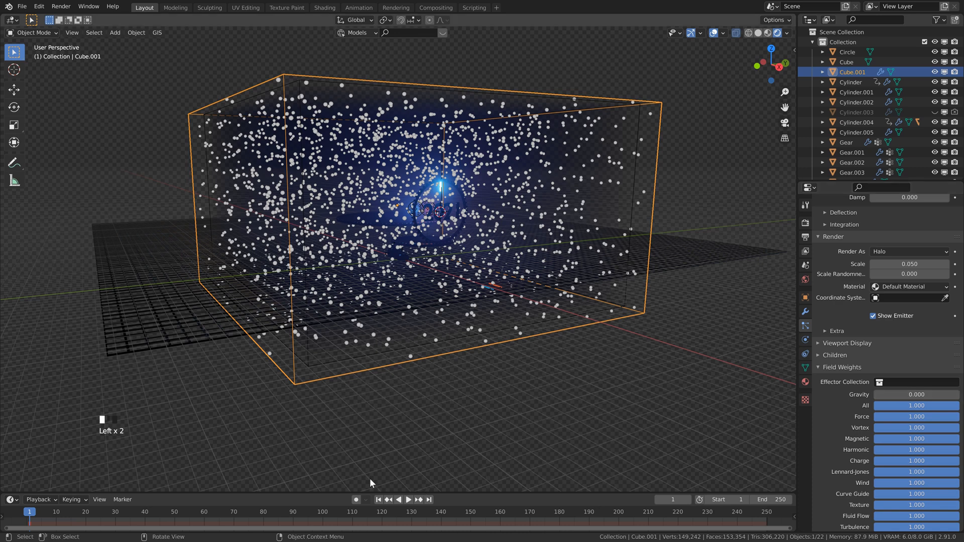
pyautogui.press('space')
pyautogui.scroll(3, 509, 260)
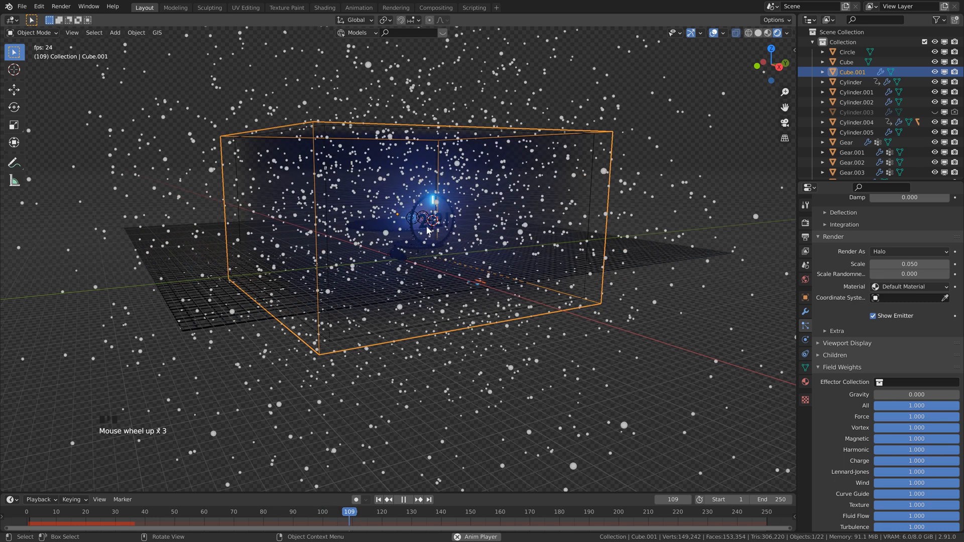
pyautogui.press('space')
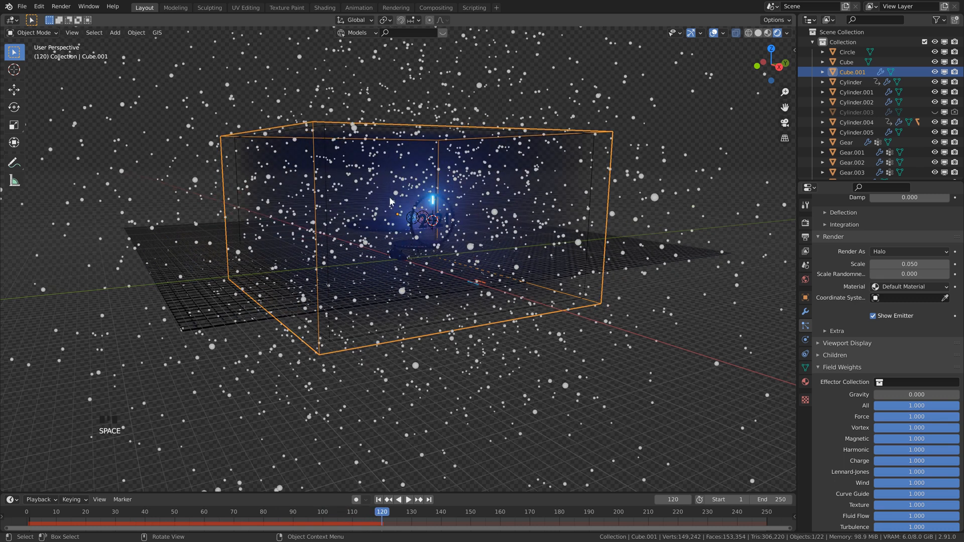
pyautogui.click(378, 500)
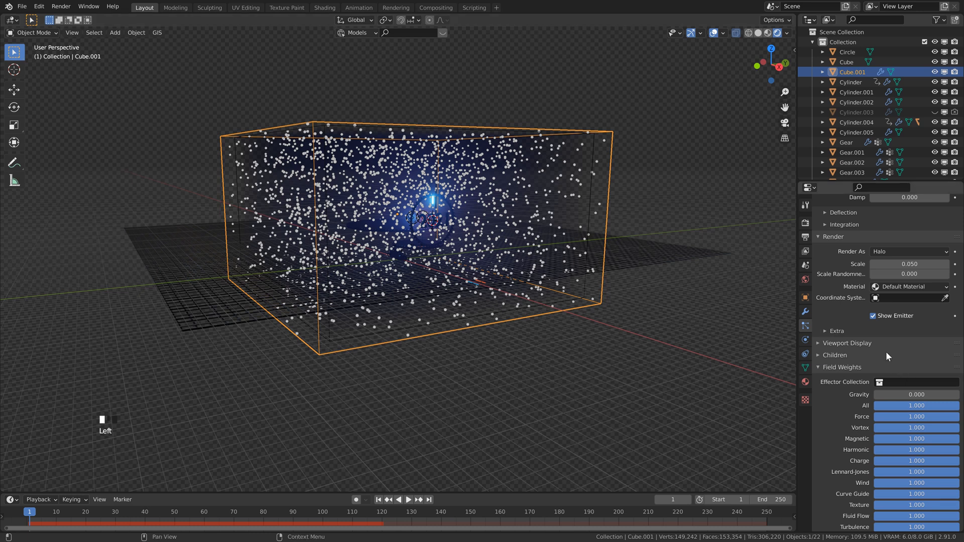
# Set the particles' Damp force to 1 and save the file.
pyautogui.scroll(7, 888, 352)
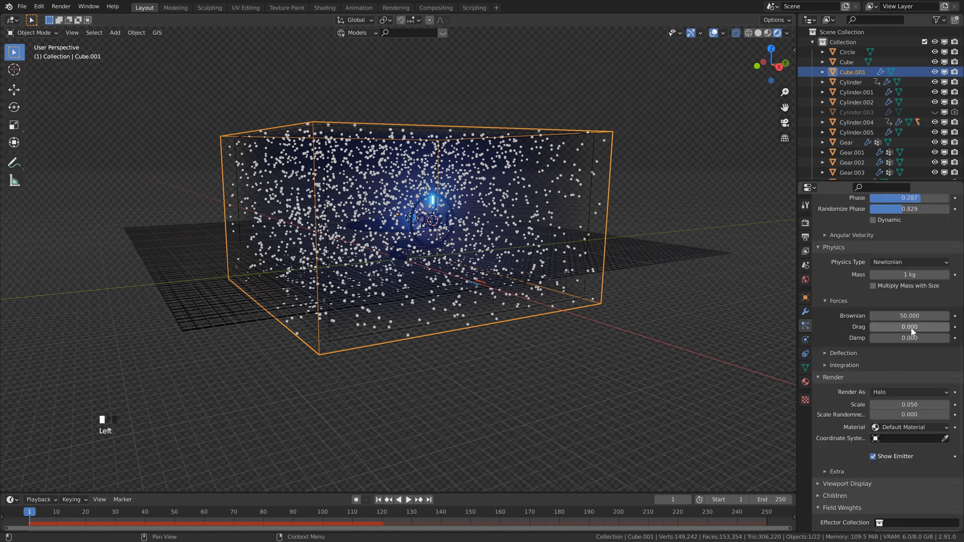
pyautogui.click(903, 338)
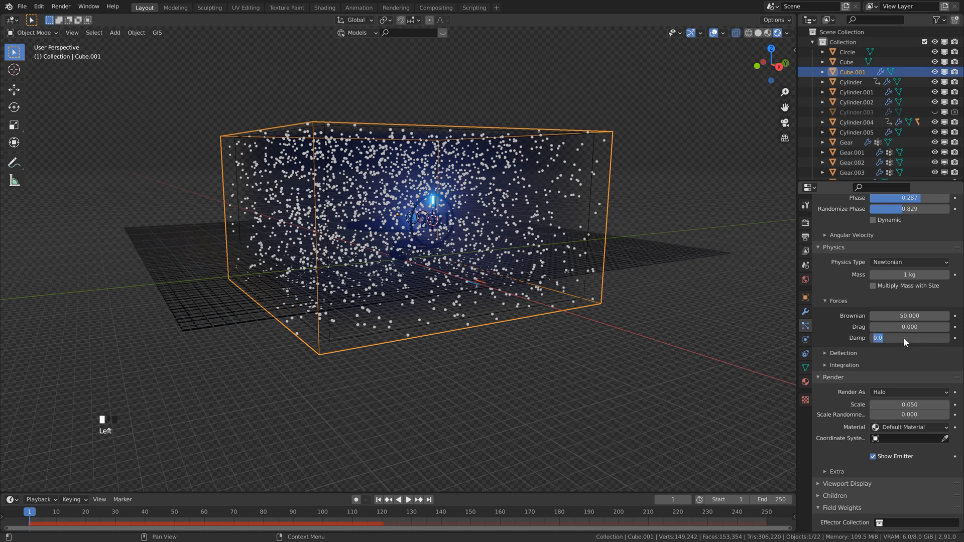
pyautogui.write('1')
pyautogui.press('Return')
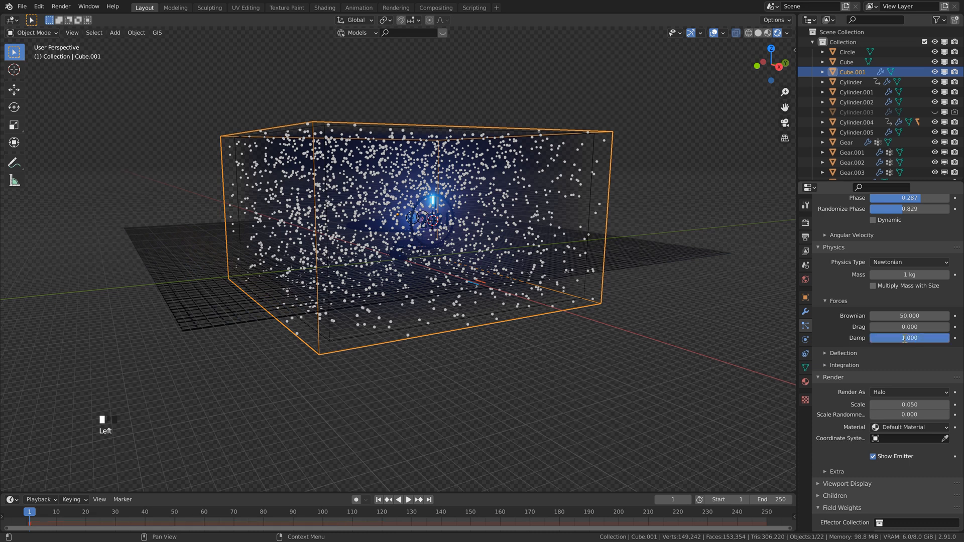
pyautogui.hotkey('ctrl', 's')
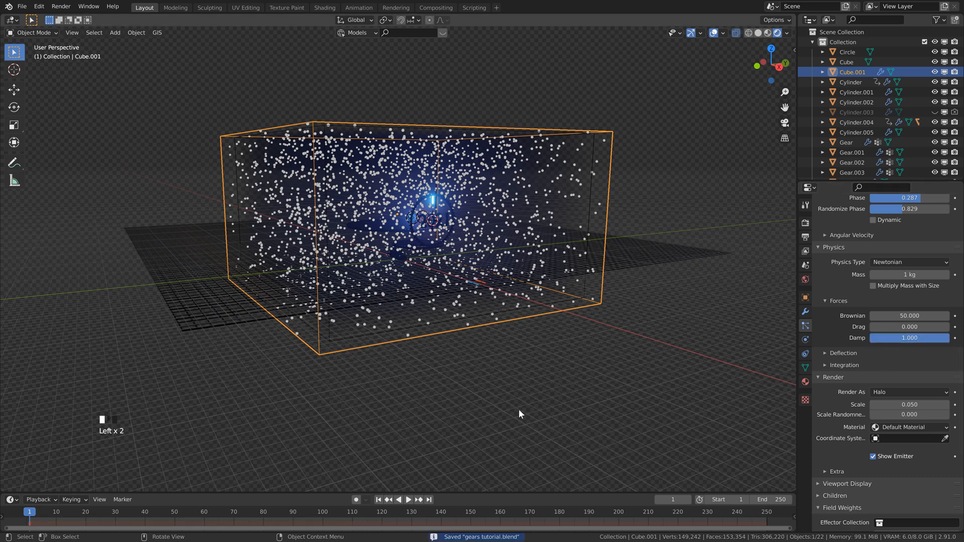
# Play the simulation with the damped particles and examine their motion around the gear.
pyautogui.press('space')
pyautogui.scroll(2, 405, 203)
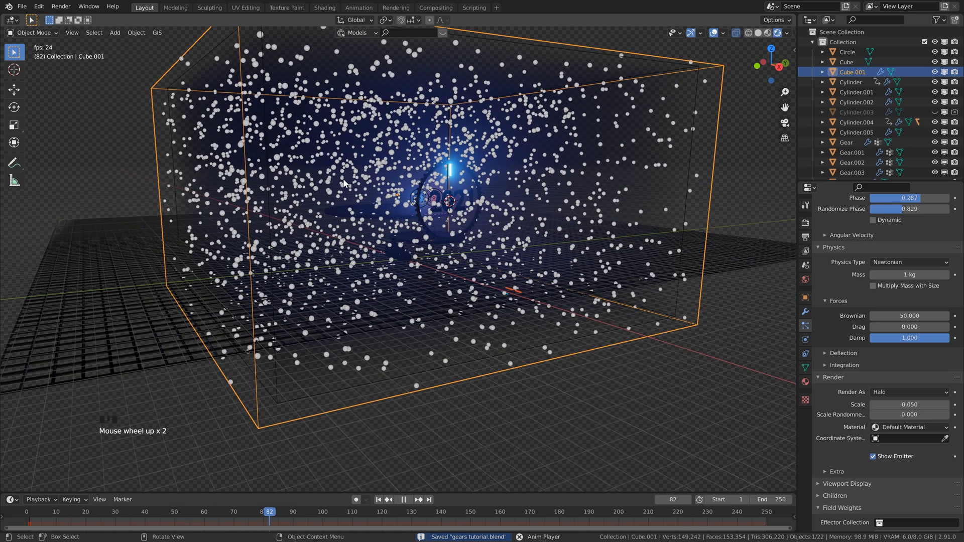
pyautogui.moveTo(345, 183); pyautogui.dragTo(311, 186, button='middle')
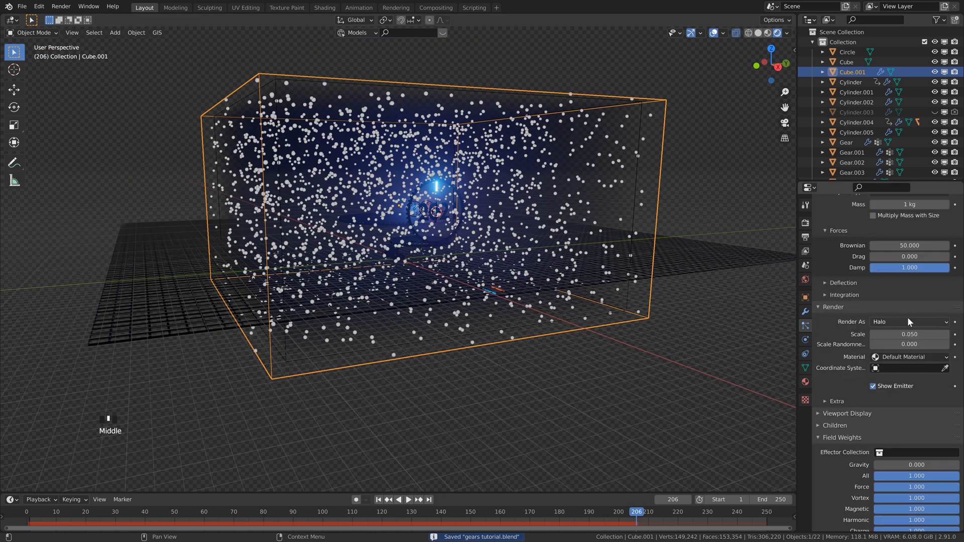
# Set the particle system to render its particles as Object.
pyautogui.scroll(-3, 908, 317)
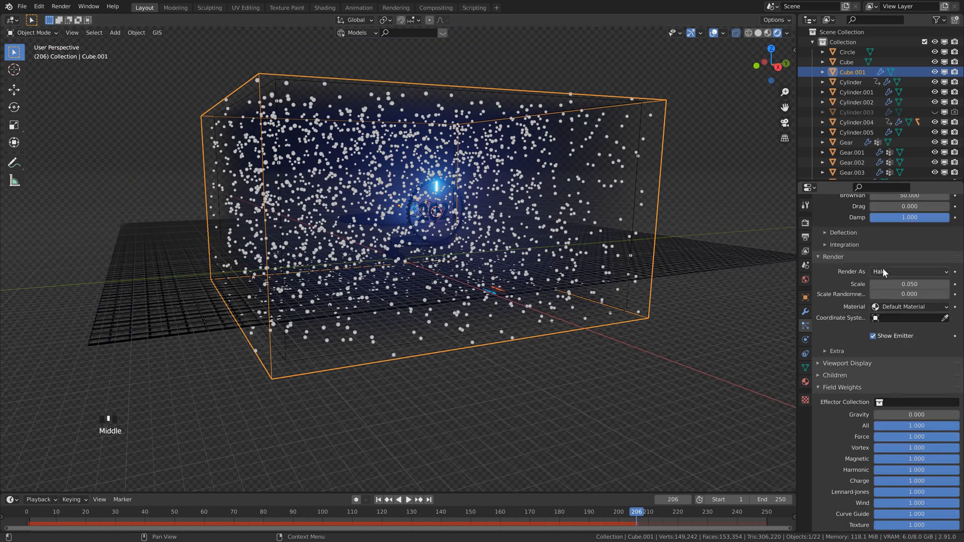
pyautogui.click(882, 271)
pyautogui.click(893, 325)
# Deselect the emitter cube and add an ico sphere with Subdivisions set to 1.
pyautogui.click(520, 387)
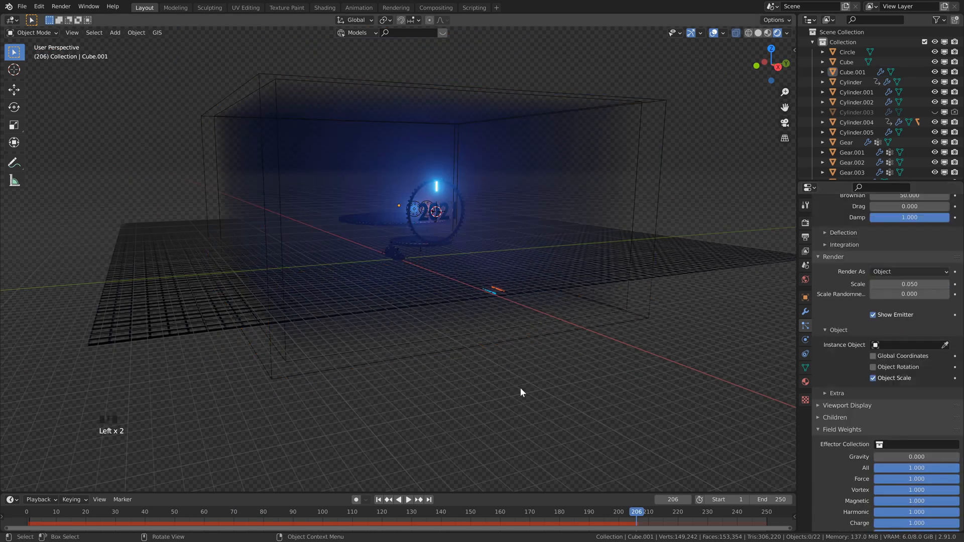
pyautogui.hotkey('shift', 'a')
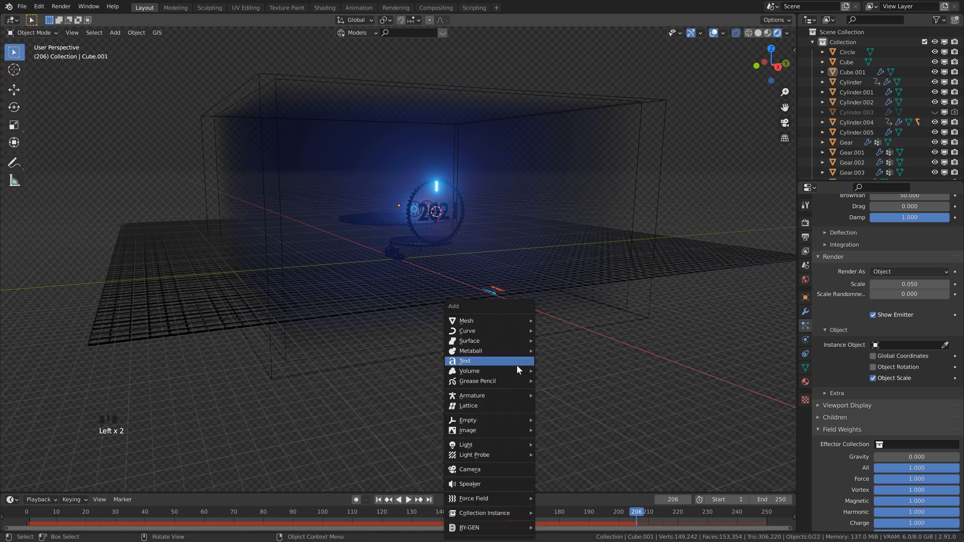
pyautogui.moveTo(496, 320)
pyautogui.click(559, 118)
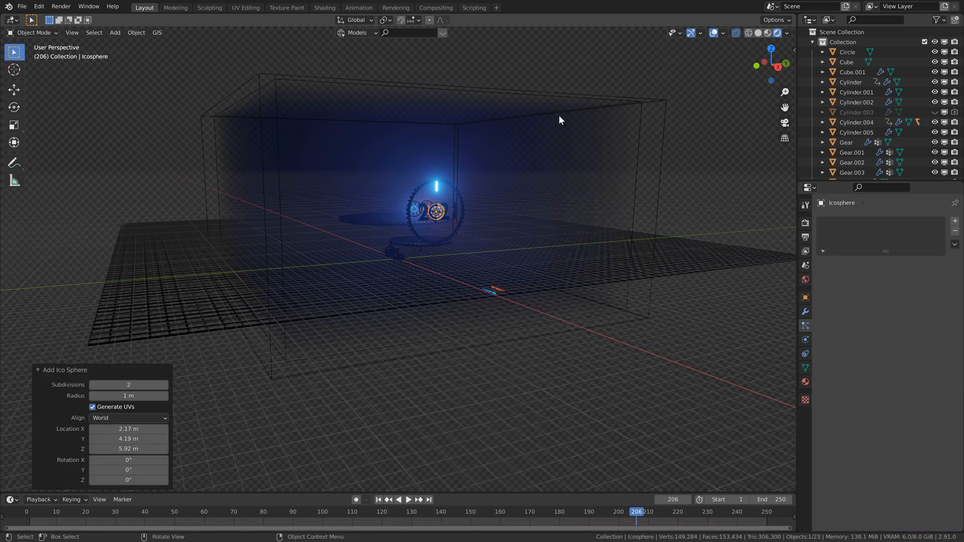
pyautogui.click(92, 384)
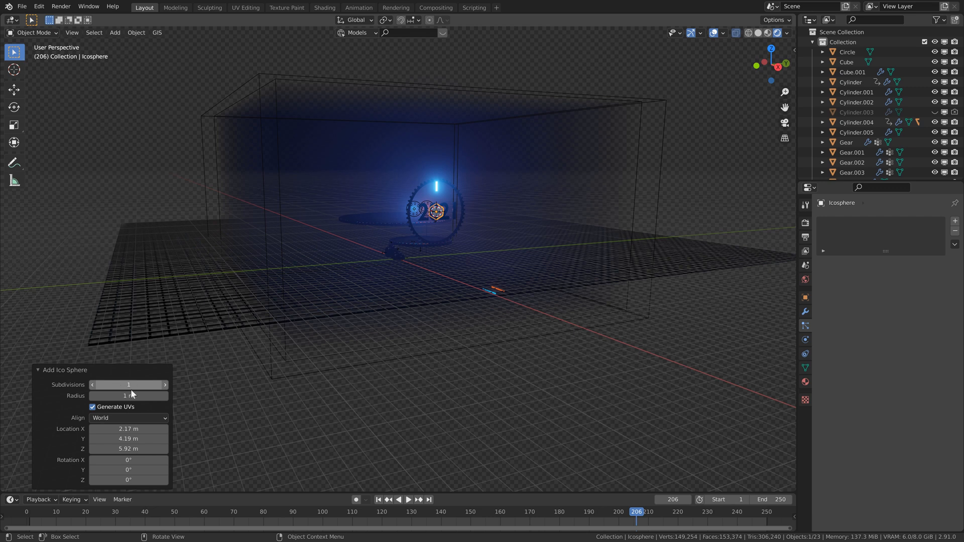
# Move the ico sphere down about 14 m along the Z axis, below the gear scene.
pyautogui.press('g')
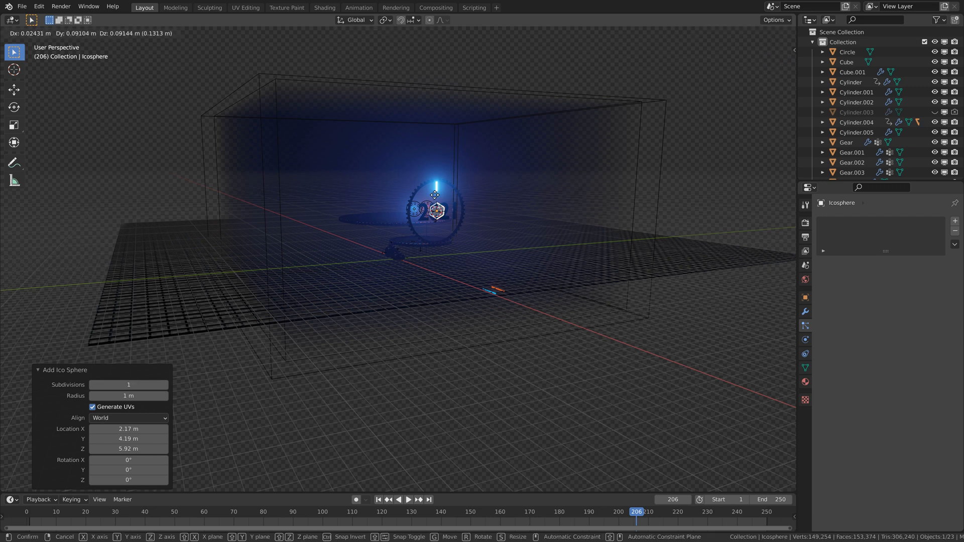
pyautogui.press('z')
pyautogui.click(437, 306)
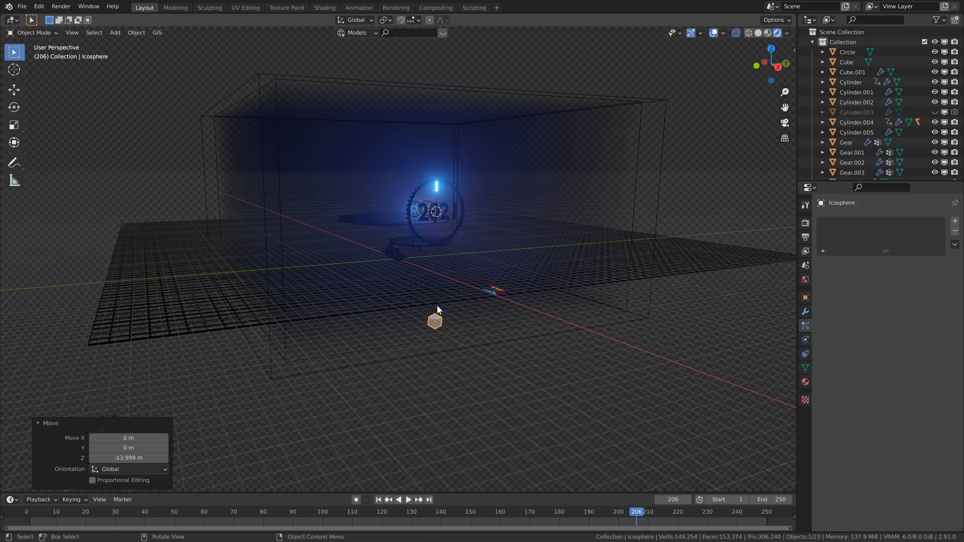
# Rename the cube holding the particle system to Emitter and the other wireframe cube to Volume.
pyautogui.click(665, 103)
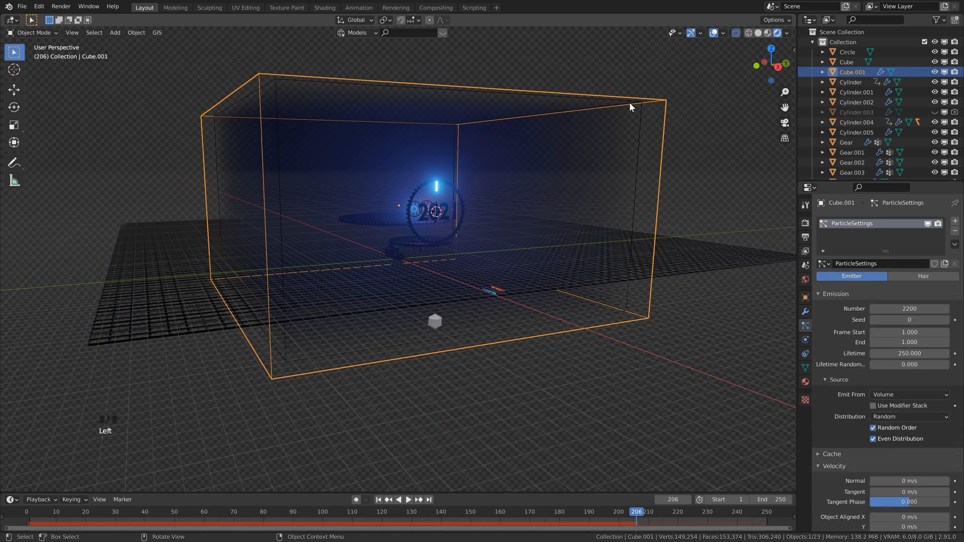
pyautogui.doubleClick(852, 74)
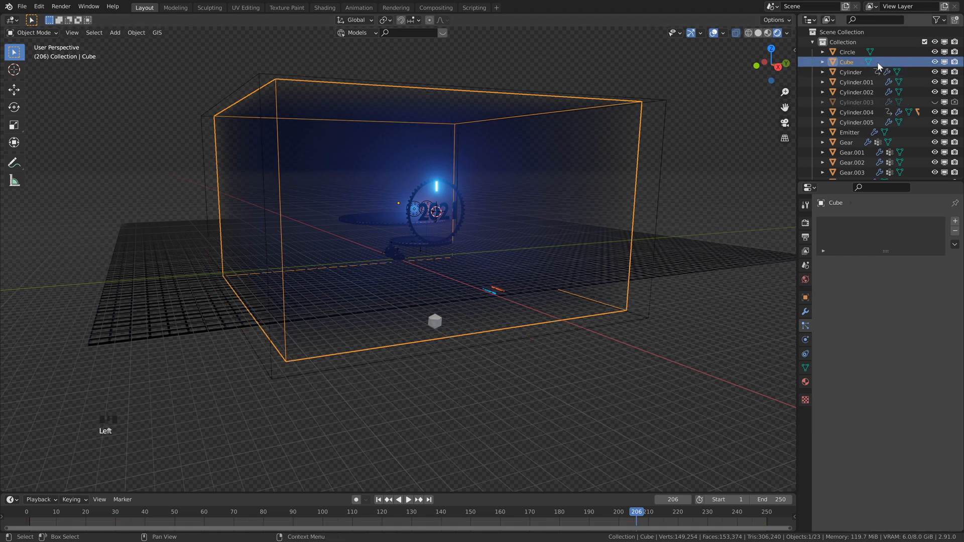
pyautogui.doubleClick(854, 61)
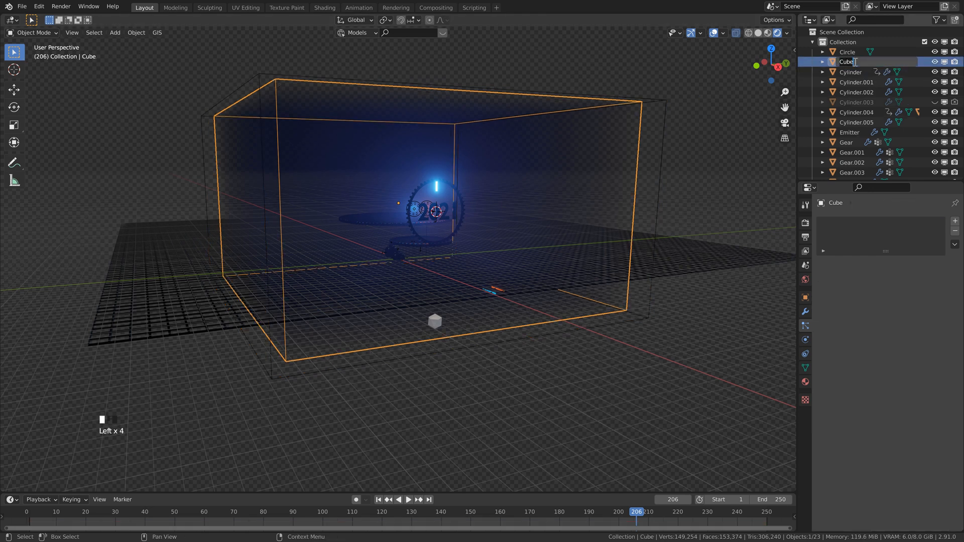
pyautogui.click(491, 80)
# Rename the ico sphere to Particle.
pyautogui.scroll(-3, 864, 114)
pyautogui.click(850, 131)
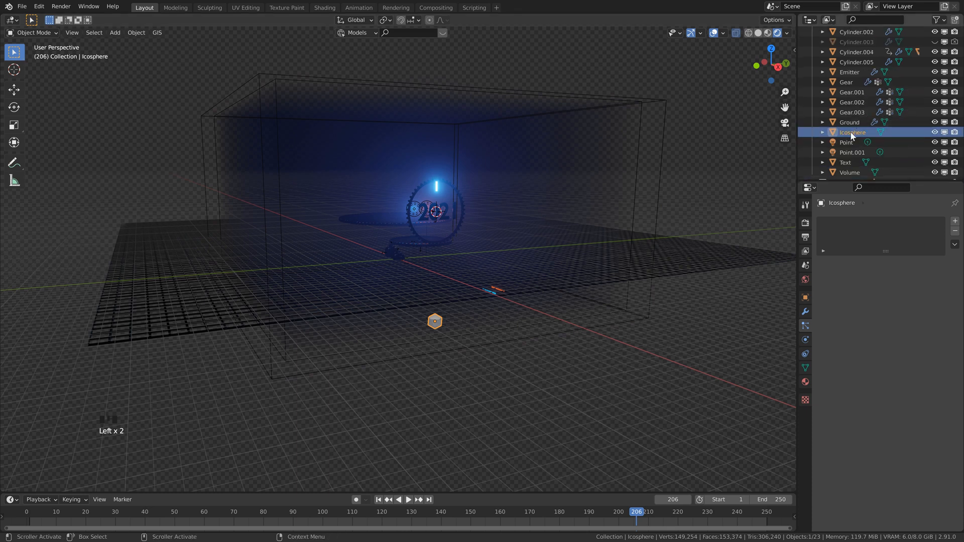
pyautogui.doubleClick(851, 132)
pyautogui.write('Particle')
pyautogui.press('Return')
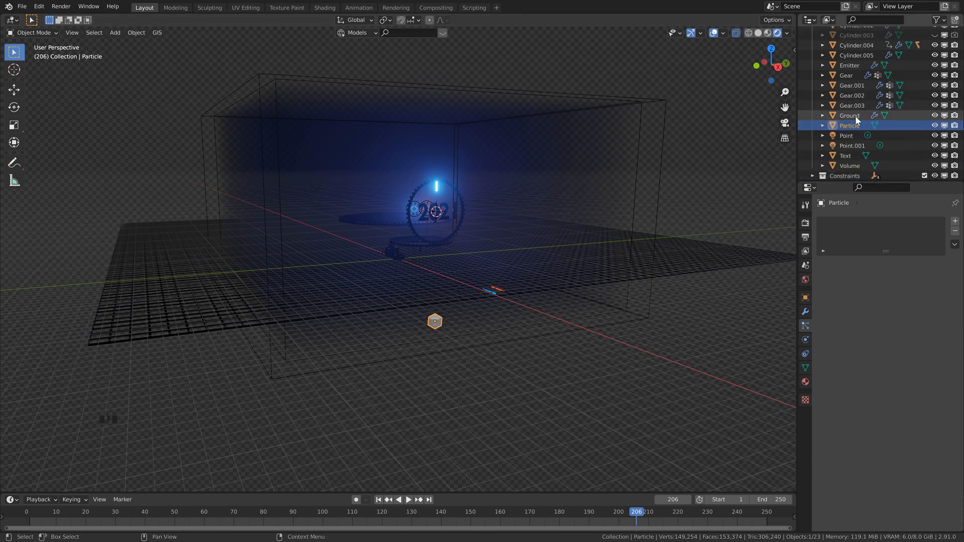
# Assign Particle as the Instance Object of the Emitter's particle system and save the file.
pyautogui.click(661, 103)
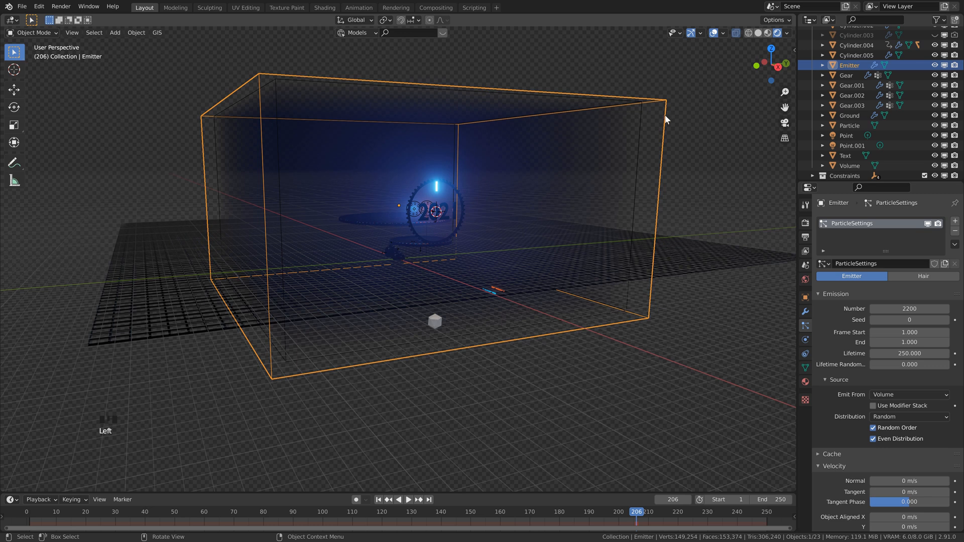
pyautogui.scroll(-20, 902, 452)
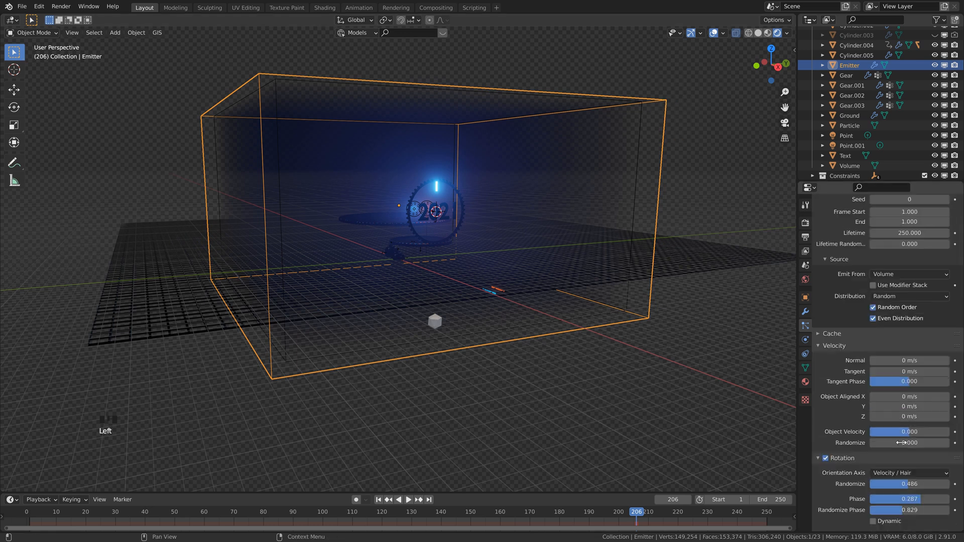
pyautogui.click(903, 472)
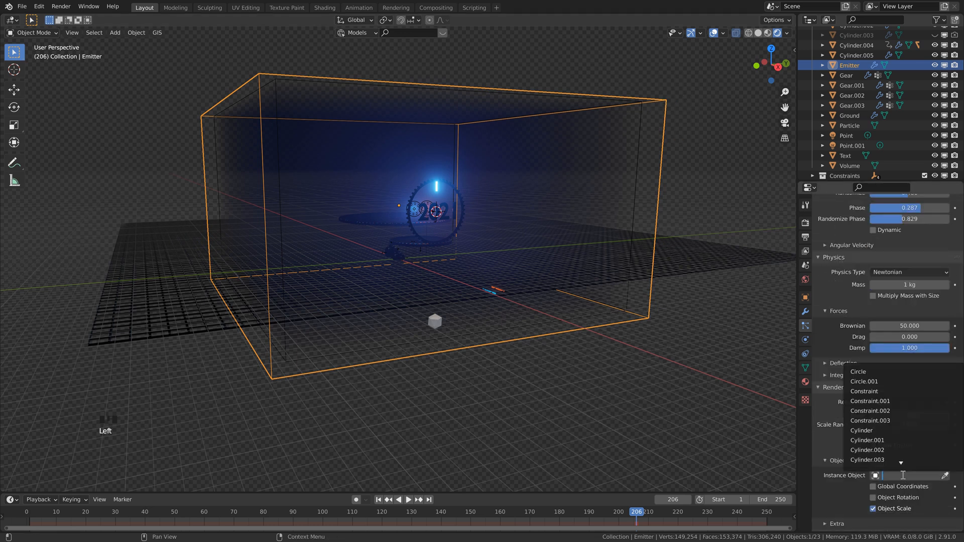
pyautogui.scroll(-5, 876, 442)
pyautogui.click(874, 421)
pyautogui.hotkey('ctrl', 's')
# Set the render scale of the Emitter's particles to 0.025 and their scale randomness to 0.9.
pyautogui.scroll(-3, 921, 355)
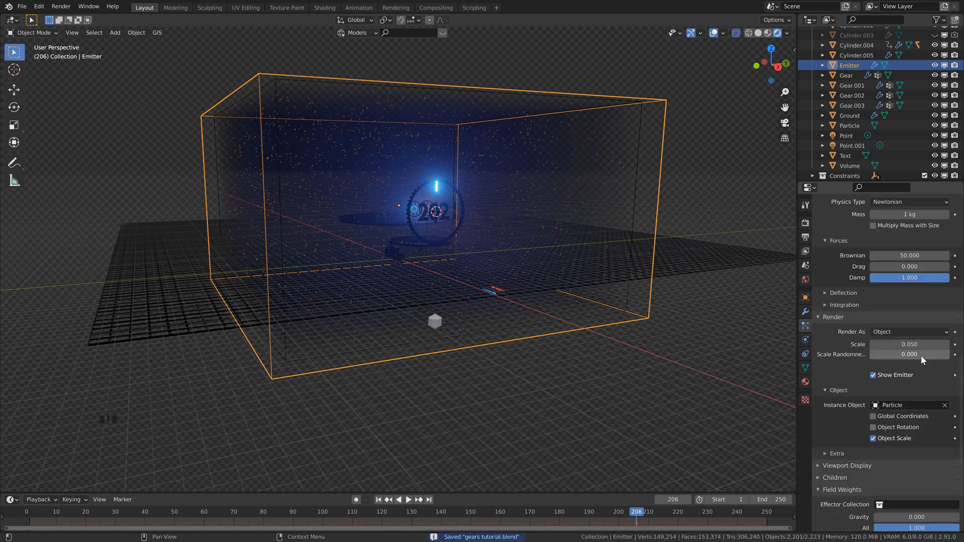
pyautogui.click(917, 344)
pyautogui.write('0.05')
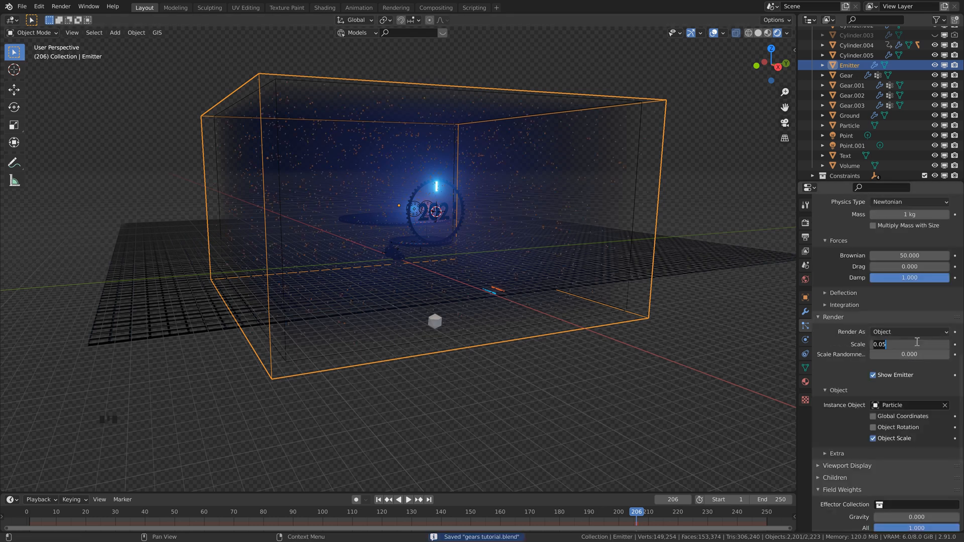
pyautogui.write('.025')
pyautogui.press('Return')
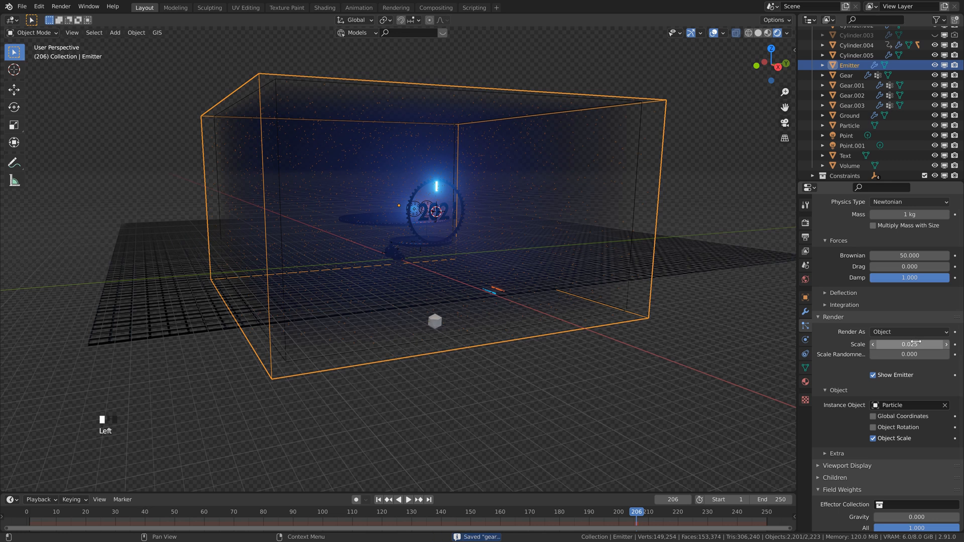
pyautogui.click(903, 355)
pyautogui.write('.9')
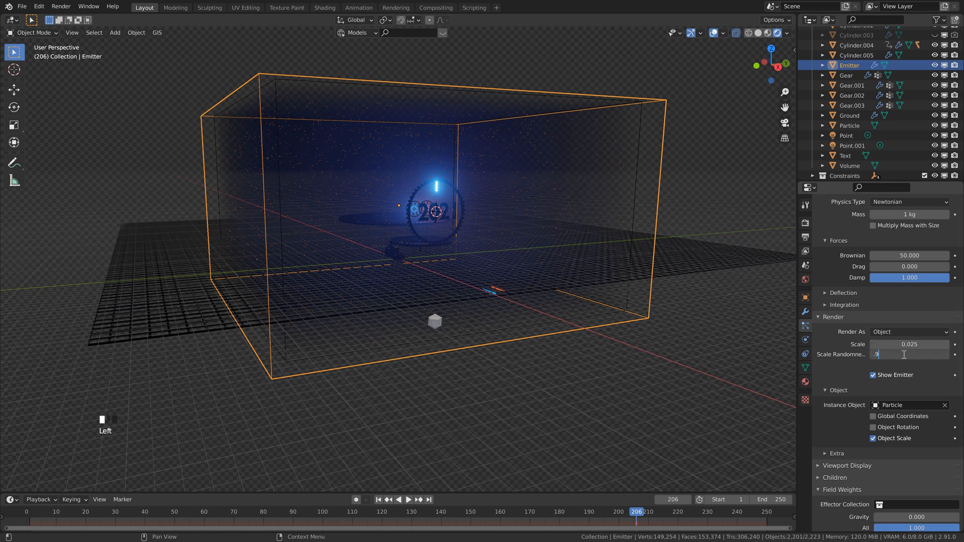
pyautogui.press('Return')
# Give the Particle object a new material with a glowing blue base color, hue about 0.58, saturation 0.84 and value about 4.9.
pyautogui.click(448, 318)
pyautogui.moveTo(449, 317); pyautogui.dragTo(452, 318, button='middle')
pyautogui.keyDown('shift'); pyautogui.moveTo(453, 317); pyautogui.dragTo(454, 320, button='middle'); pyautogui.keyUp('shift')
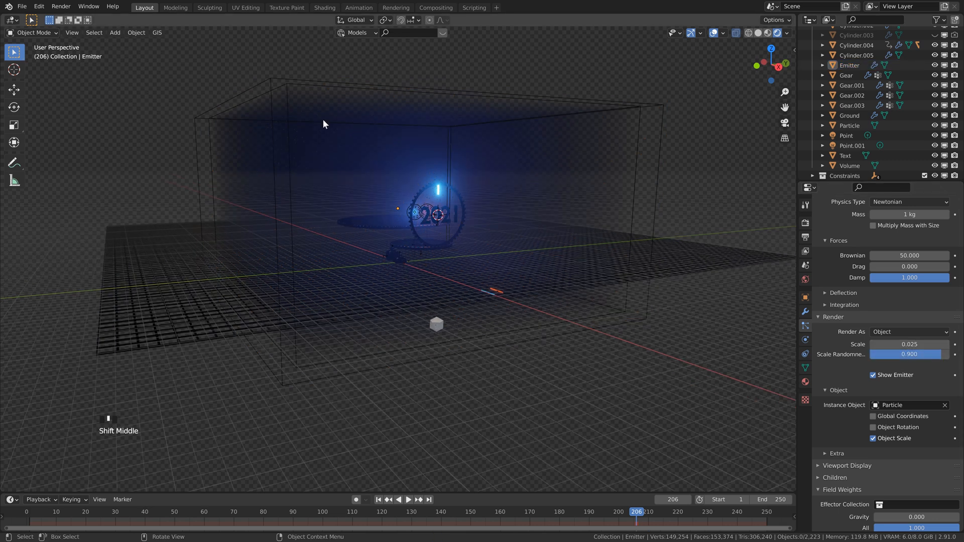
pyautogui.click(440, 325)
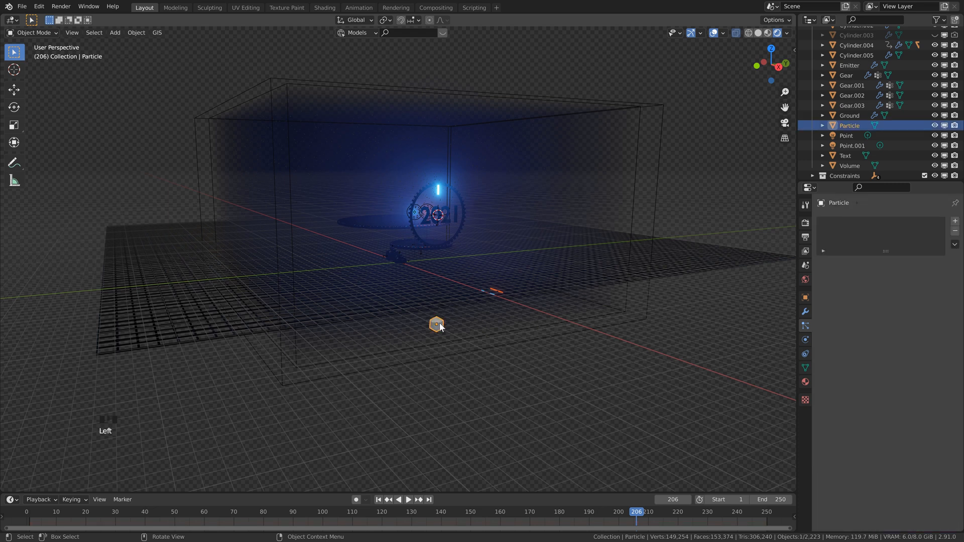
pyautogui.click(806, 382)
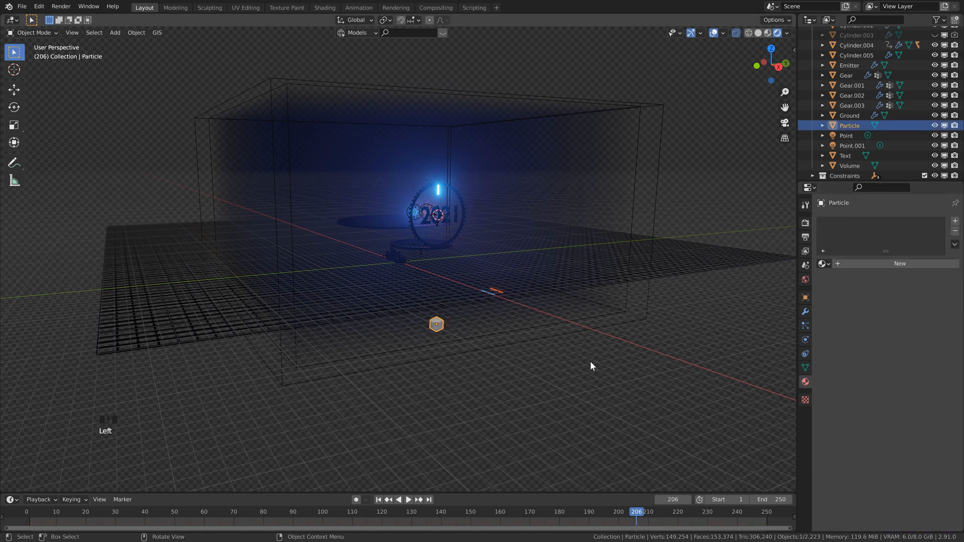
pyautogui.click(860, 262)
pyautogui.click(910, 370)
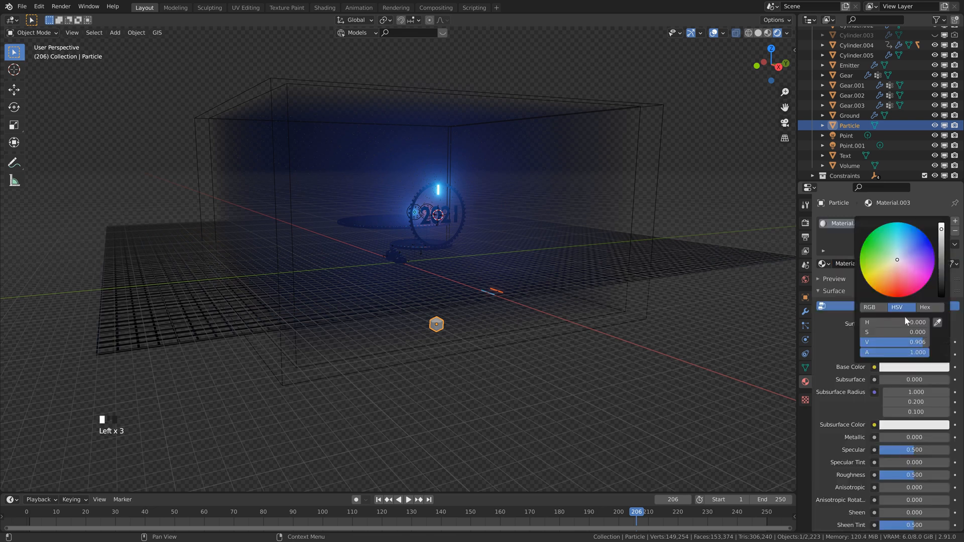
pyautogui.click(912, 239)
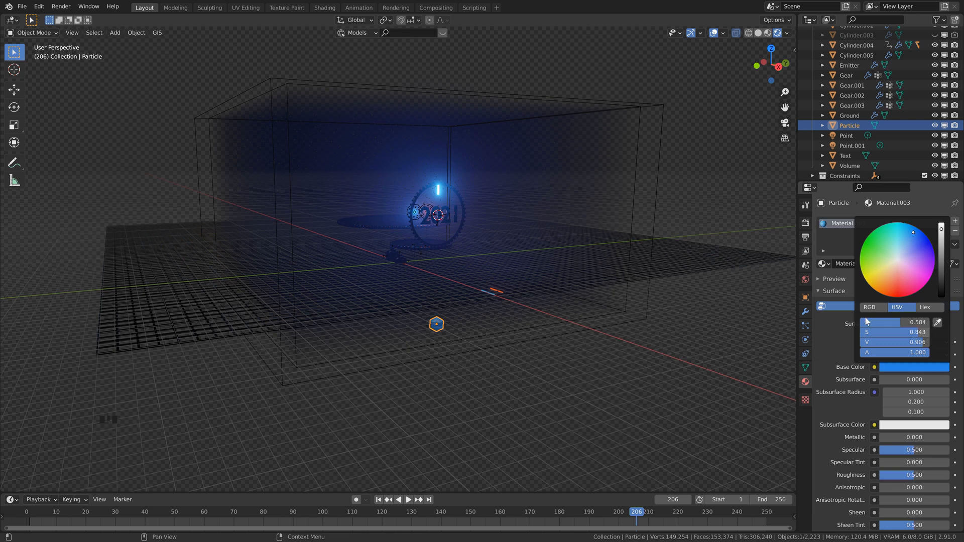
pyautogui.click(913, 233)
pyautogui.click(898, 341)
pyautogui.write('5')
pyautogui.press('Return')
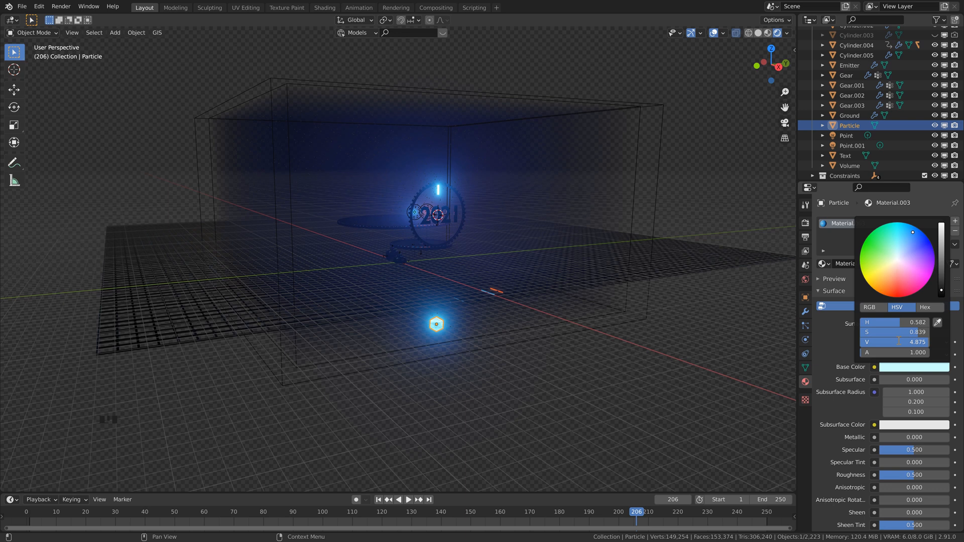
# Set the Particle material's metallic to 1.000 and lower its roughness.
pyautogui.scroll(-3, 892, 370)
pyautogui.moveTo(884, 367); pyautogui.dragTo(944, 367)
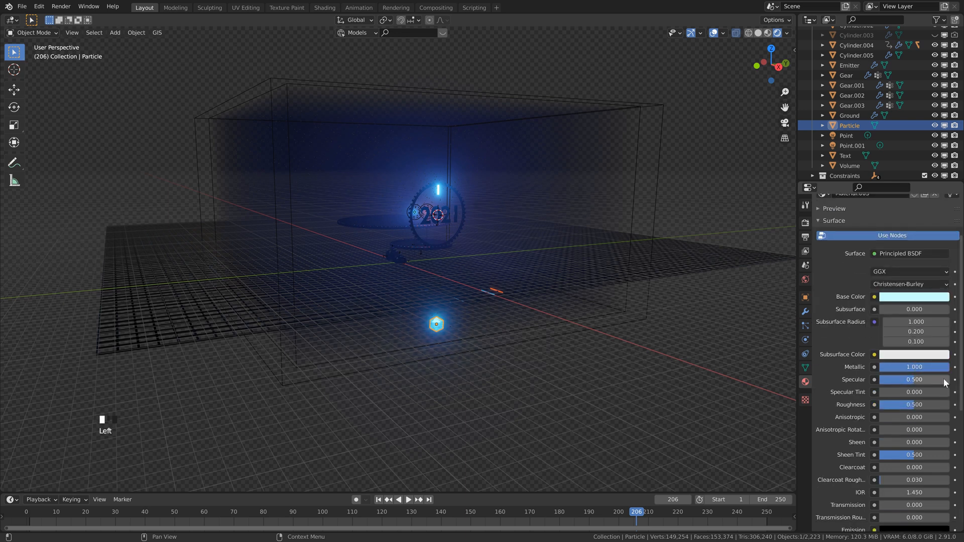
pyautogui.moveTo(919, 404); pyautogui.dragTo(858, 408)
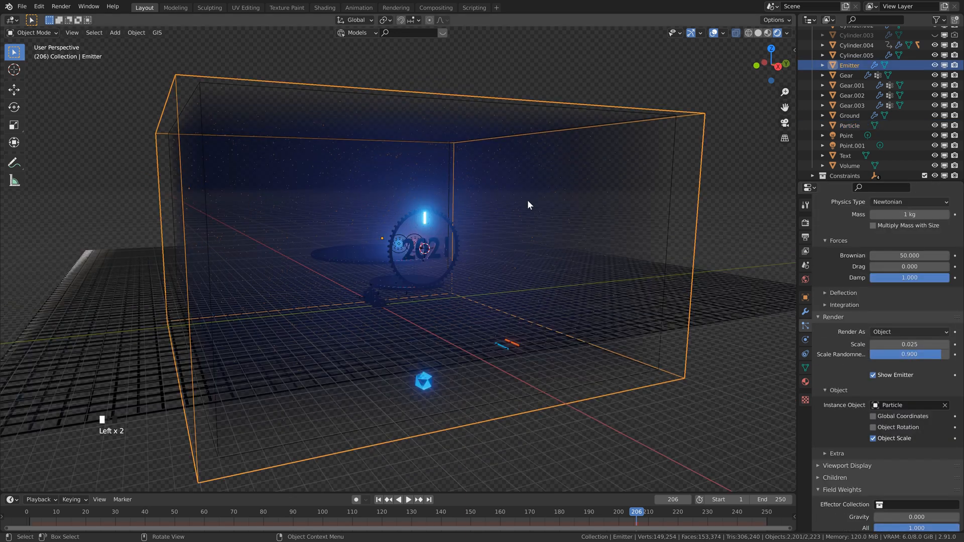
# Change the Emitter object's viewport Display As from Wire to Textured.
pyautogui.scroll(3, 571, 186)
pyautogui.moveTo(447, 201); pyautogui.dragTo(297, 199, button='middle')
pyautogui.scroll(-3, 456, 200)
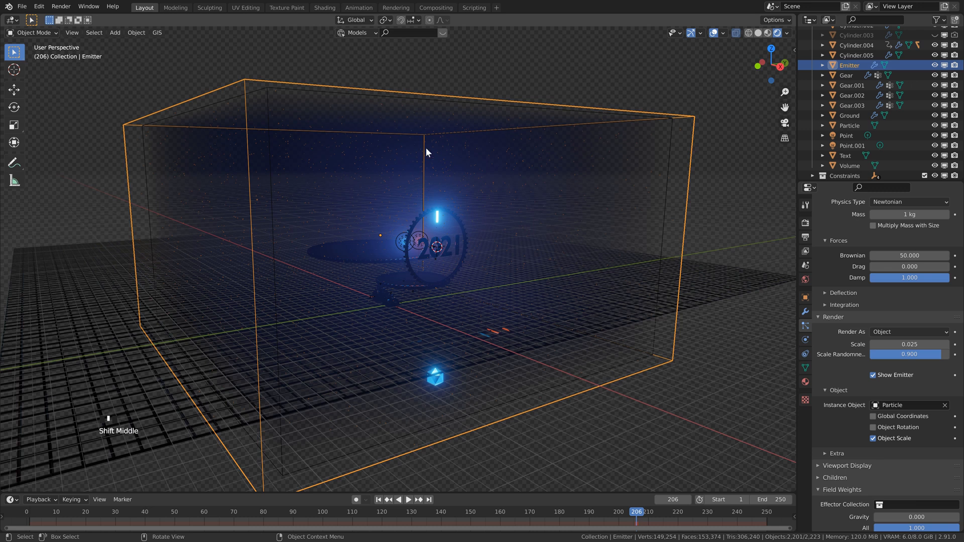
pyautogui.moveTo(479, 193); pyautogui.dragTo(479, 194, button='middle')
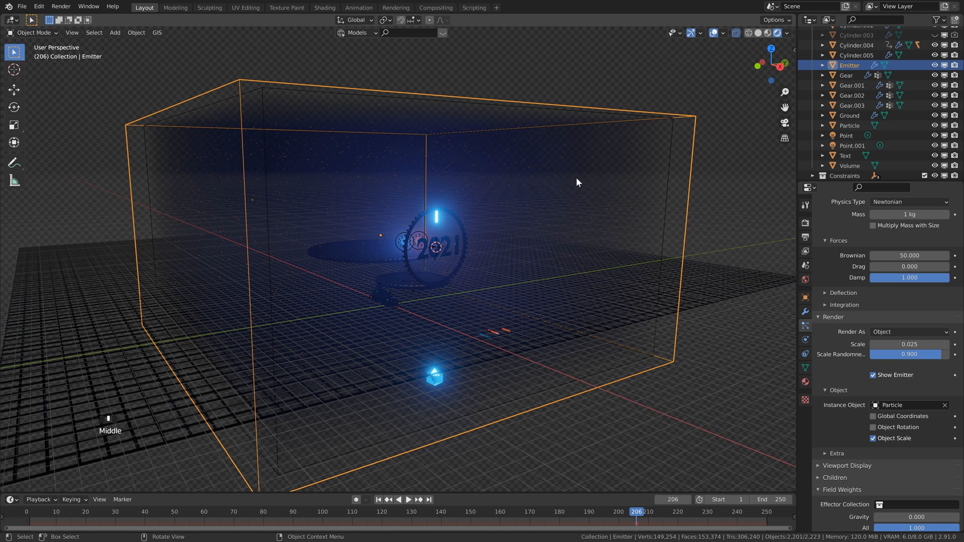
pyautogui.click(803, 301)
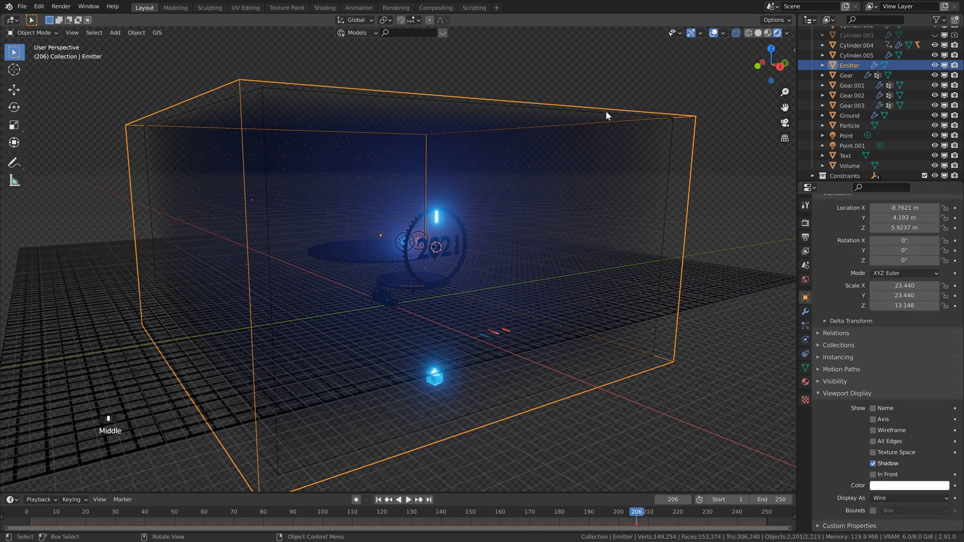
pyautogui.click(882, 499)
pyautogui.click(891, 453)
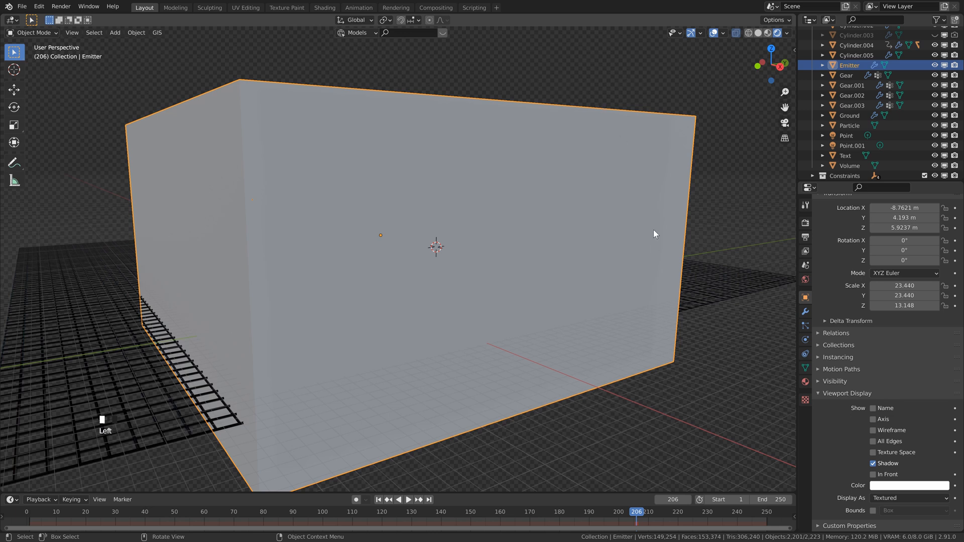
# Turn off Show Emitter for both render and viewport display in the Emitter's particle settings, saving the file along the way.
pyautogui.click(806, 325)
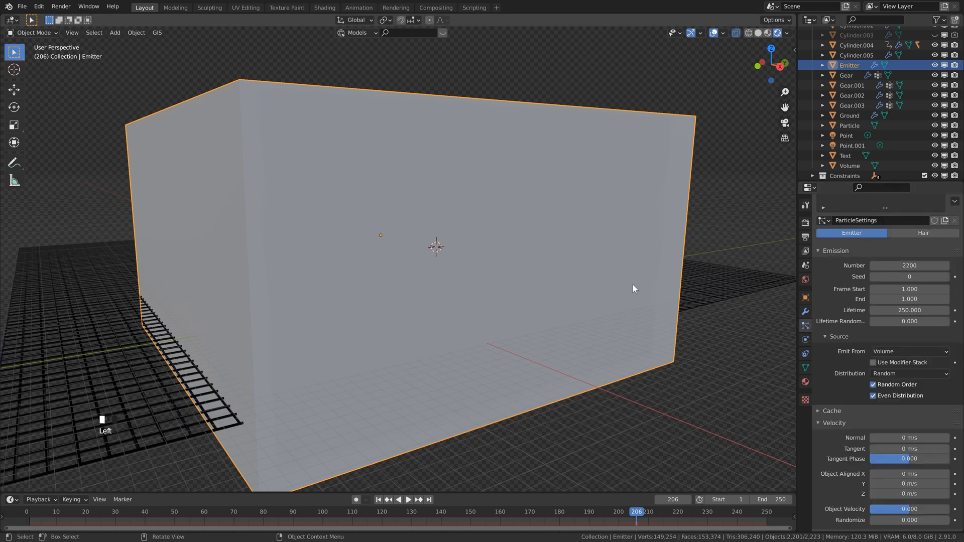
pyautogui.scroll(-15, 858, 288)
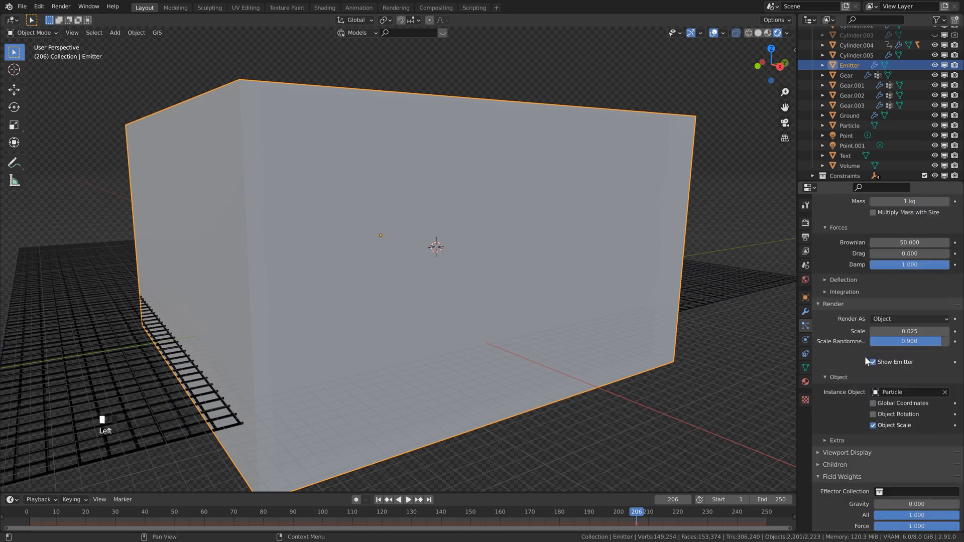
pyautogui.click(873, 362)
pyautogui.scroll(-4, 843, 372)
pyautogui.hotkey('ctrl', 's')
pyautogui.click(817, 382)
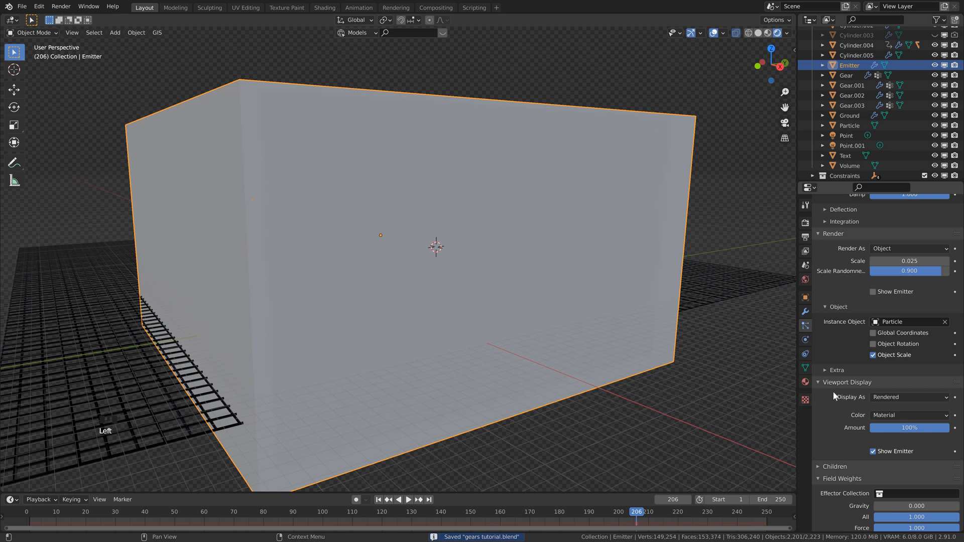
pyautogui.scroll(-4, 841, 393)
pyautogui.click(872, 373)
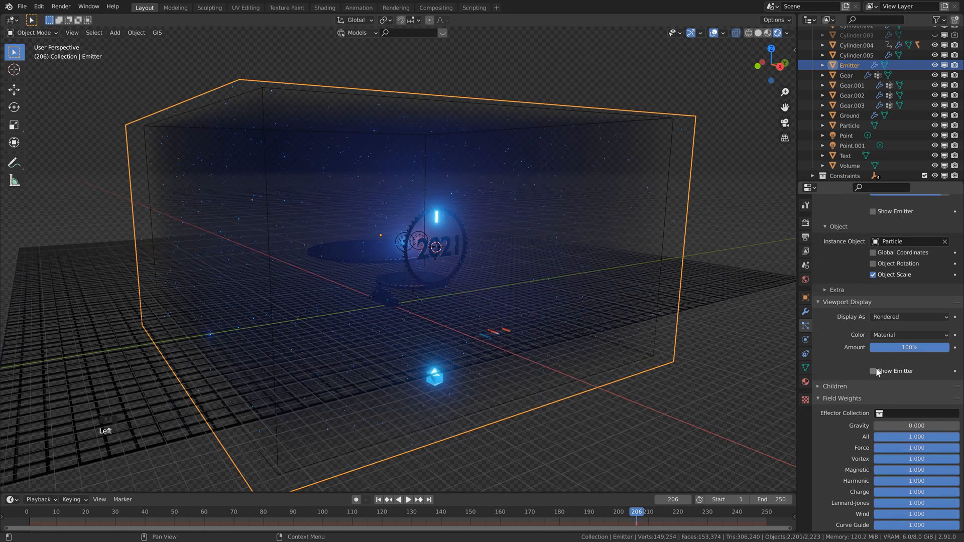
# Hide the Particle object in the viewport and in renders, and save the file.
pyautogui.moveTo(465, 230); pyautogui.dragTo(392, 145, button='middle')
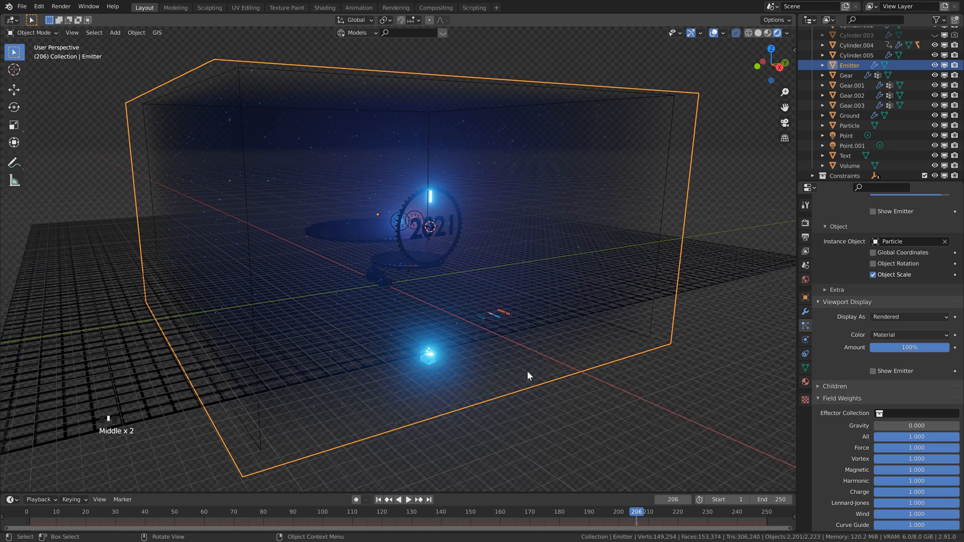
pyautogui.keyDown('shift'); pyautogui.moveTo(437, 374); pyautogui.dragTo(435, 351, button='middle'); pyautogui.keyUp('shift')
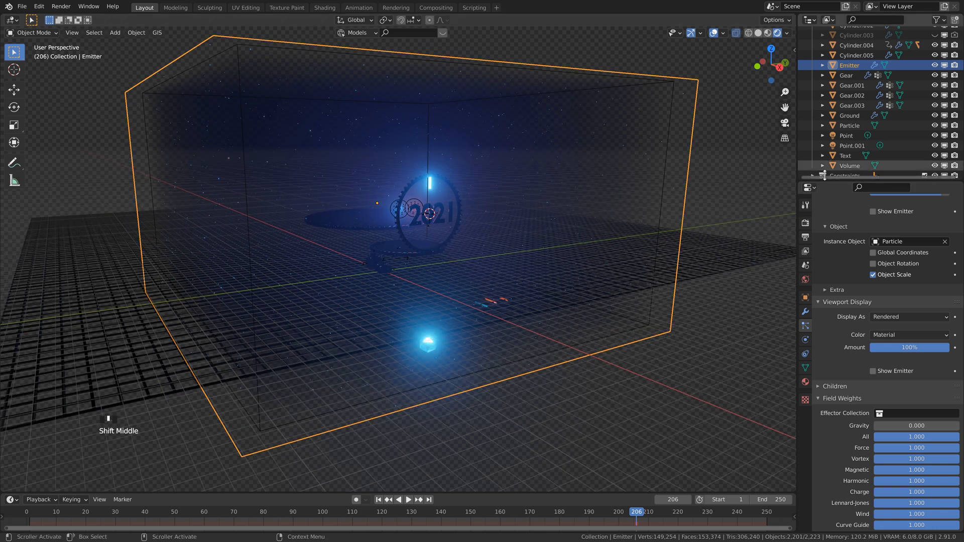
pyautogui.click(847, 126)
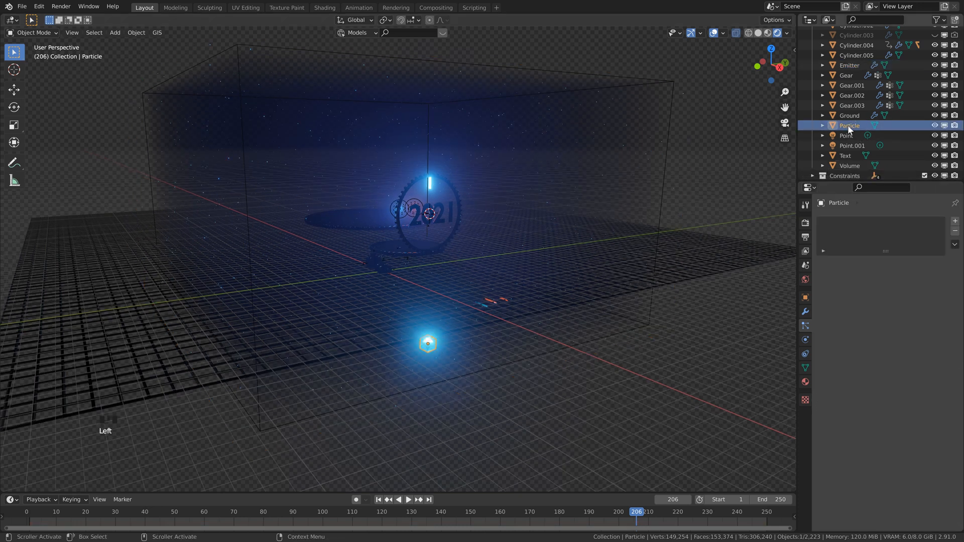
pyautogui.click(934, 125)
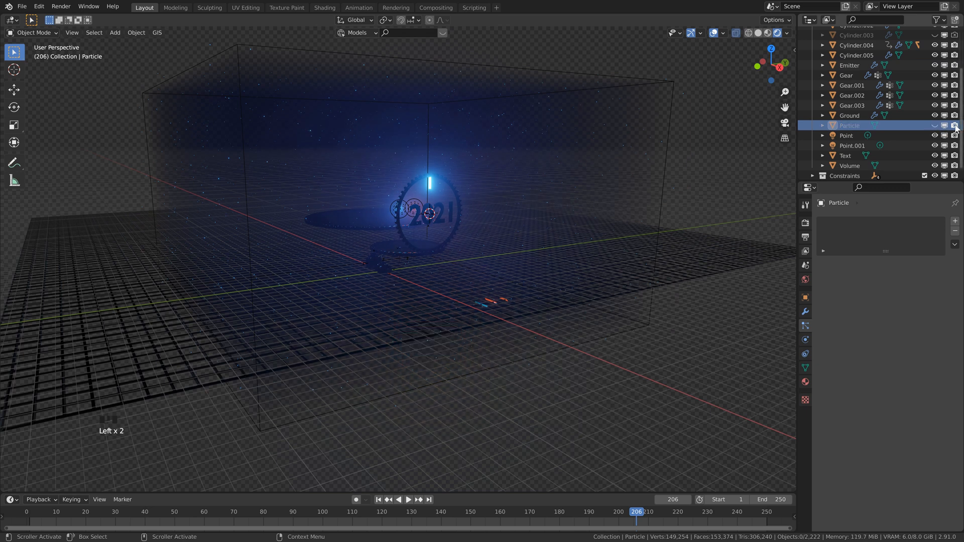
pyautogui.click(955, 126)
pyautogui.hotkey('ctrl', 's')
# Inspect the gear and floating particles up close with the viewport overlays turned off, and restore the overlays.
pyautogui.keyDown('shift'); pyautogui.moveTo(414, 162); pyautogui.dragTo(393, 165, button='middle'); pyautogui.keyUp('shift')
pyautogui.scroll(1, 428, 166)
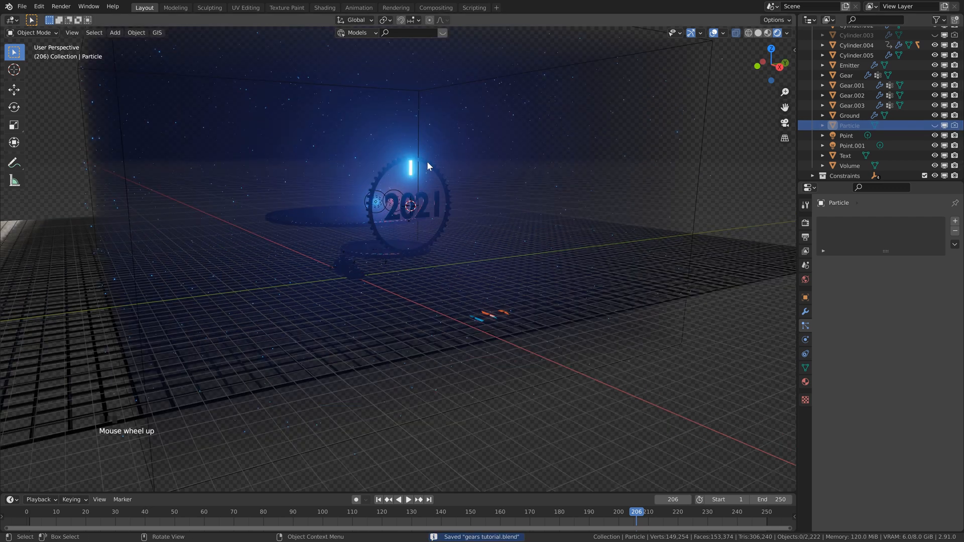
pyautogui.click(713, 34)
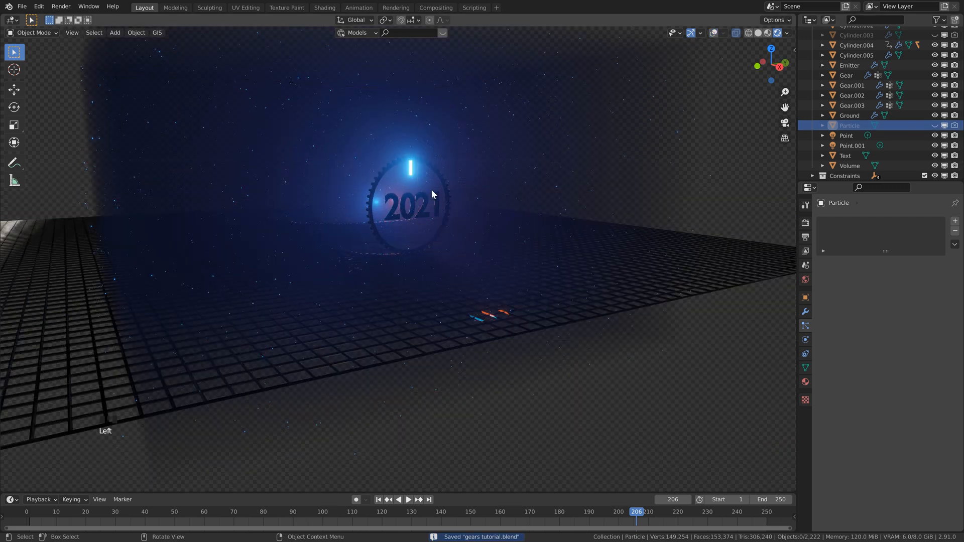
pyautogui.scroll(2, 434, 201)
pyautogui.keyDown('shift'); pyautogui.moveTo(435, 209); pyautogui.dragTo(444, 226, button='middle'); pyautogui.keyUp('shift')
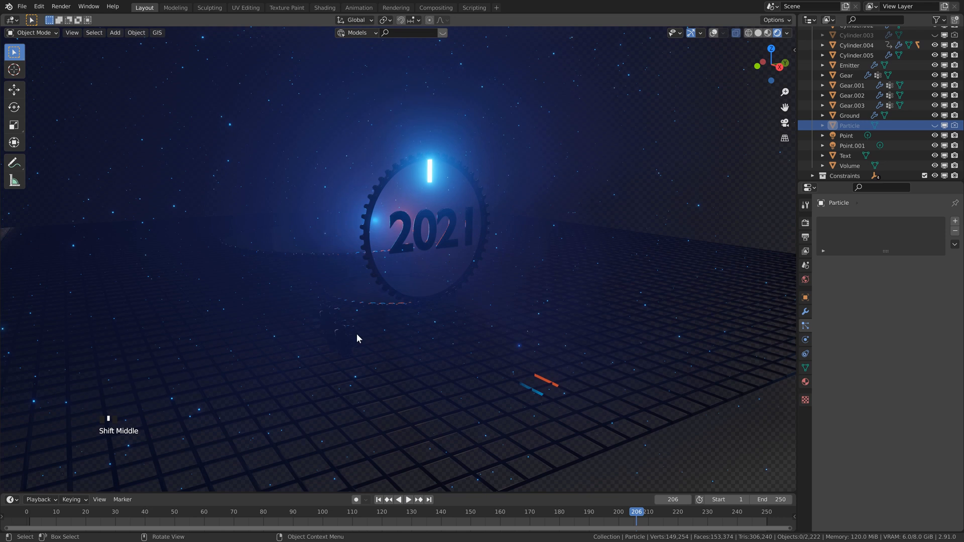
pyautogui.click(714, 33)
# Rename the glowing bar at the top of the 2021 gear to Clock Hand and save the file.
pyautogui.click(415, 208)
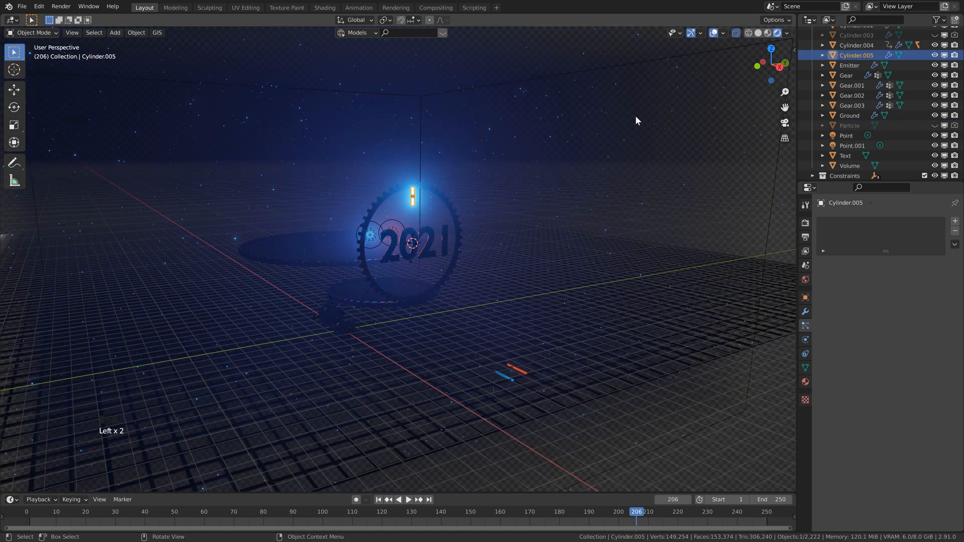
pyautogui.doubleClick(847, 55)
pyautogui.write('Clock Hand')
pyautogui.press('Return')
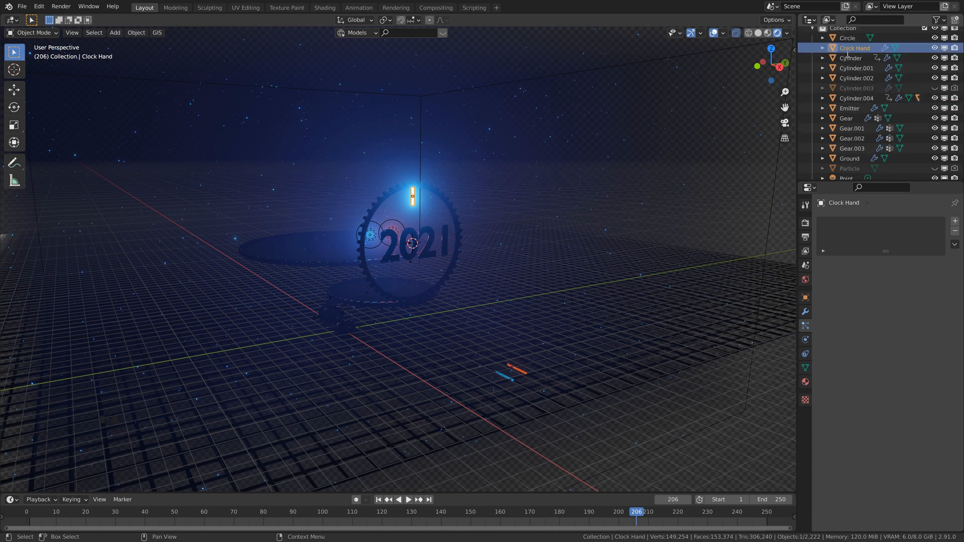
pyautogui.scroll(2, 497, 186)
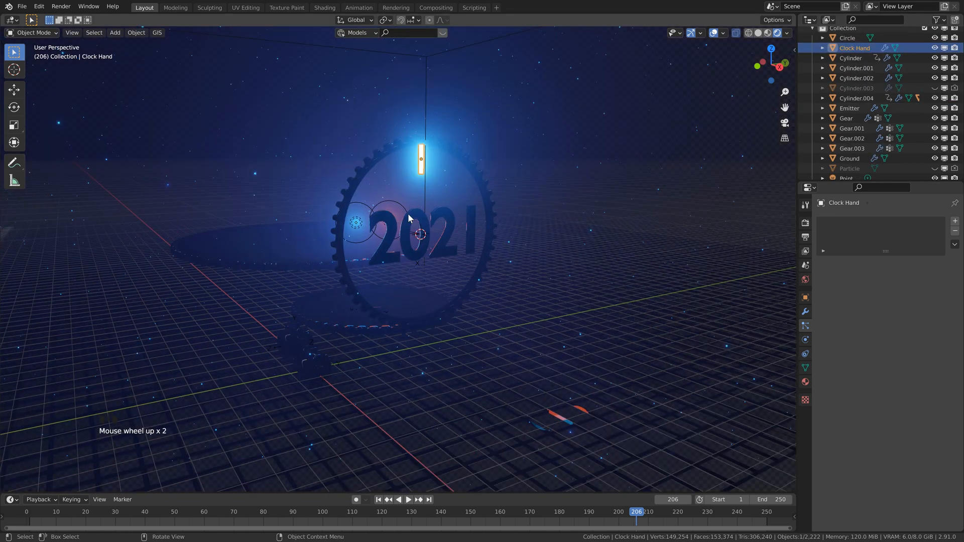
pyautogui.keyDown('shift'); pyautogui.moveTo(432, 236); pyautogui.dragTo(423, 201, button='middle'); pyautogui.keyUp('shift')
pyautogui.hotkey('ctrl', 's')
# Play the animation from the first frame and return to frame 1.
pyautogui.hotkey('shift', 'Left')
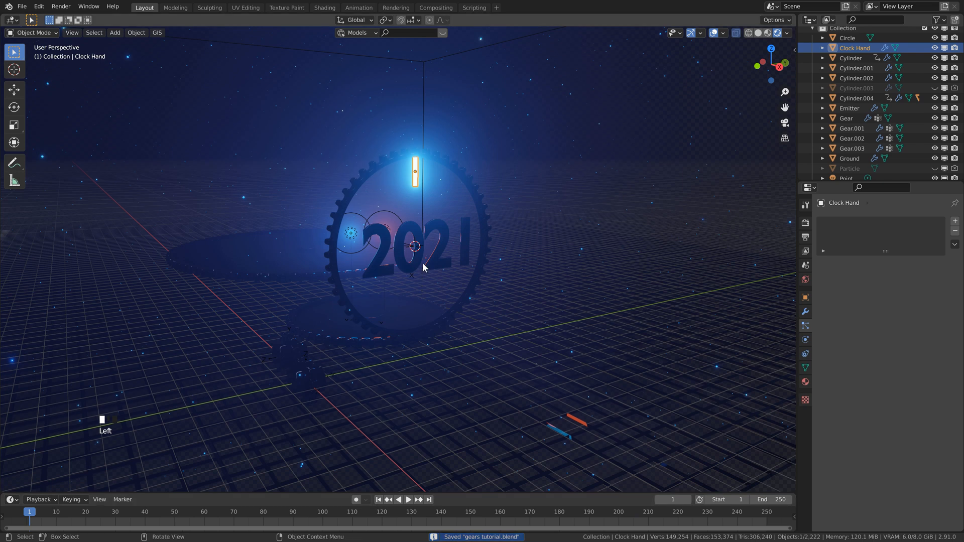
pyautogui.press('space')
pyautogui.hotkey('shift', 'Left')
# Parent the Clock Hand to the large 2021 gear with the Object option and play the animation to check it.
pyautogui.scroll(2, 419, 120)
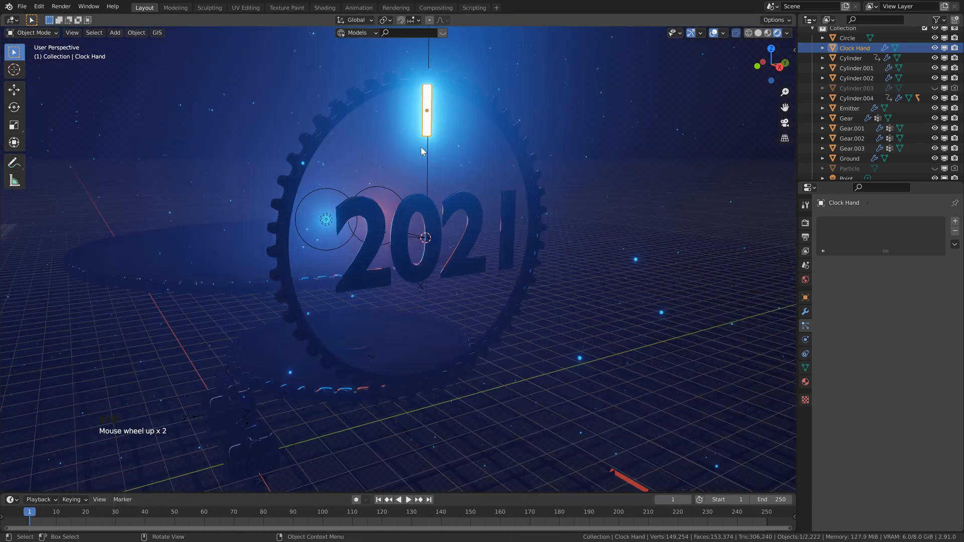
pyautogui.keyDown('shift'); pyautogui.moveTo(435, 113); pyautogui.dragTo(433, 123, button='middle'); pyautogui.keyUp('shift')
pyautogui.keyDown('shift'); pyautogui.click(434, 123); pyautogui.keyUp('shift')
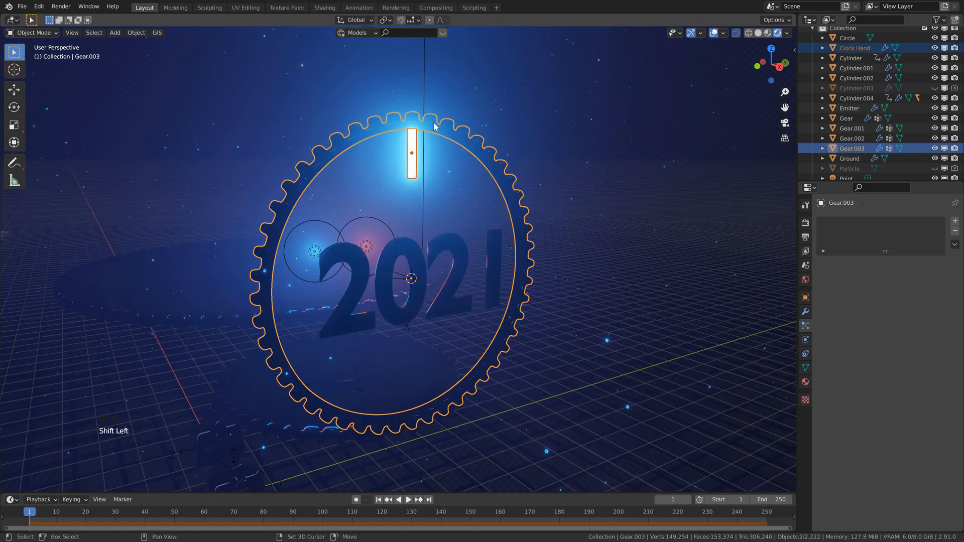
pyautogui.hotkey('ctrl', 'p')
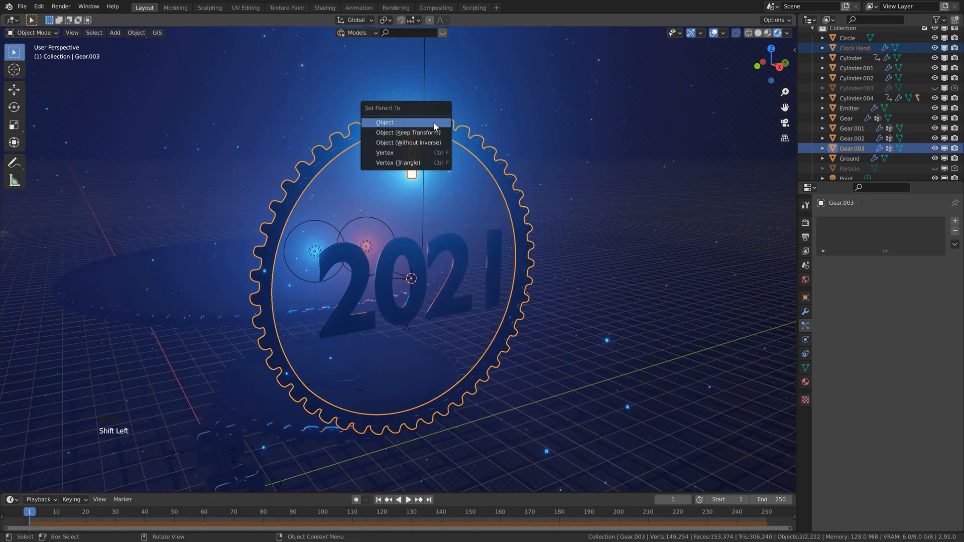
pyautogui.click(435, 125)
pyautogui.press('space')
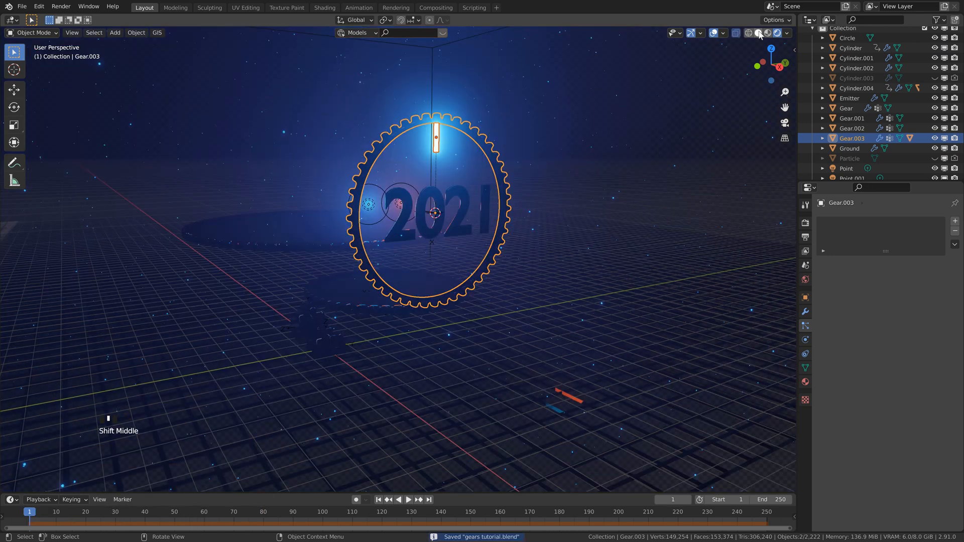
# Switch the viewport to solid shading without X-ray and add a particle system with 10000 particles to the Clock Hand.
pyautogui.click(758, 33)
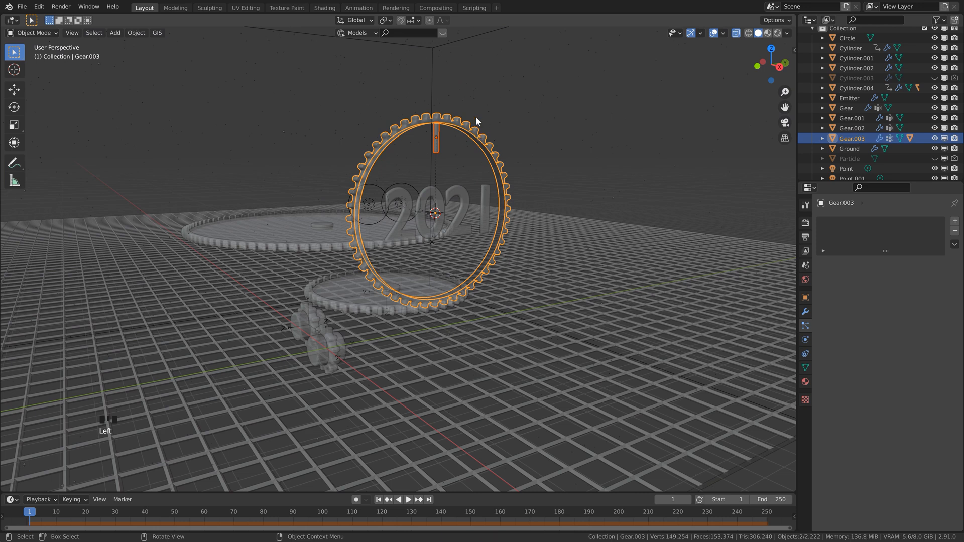
pyautogui.click(735, 33)
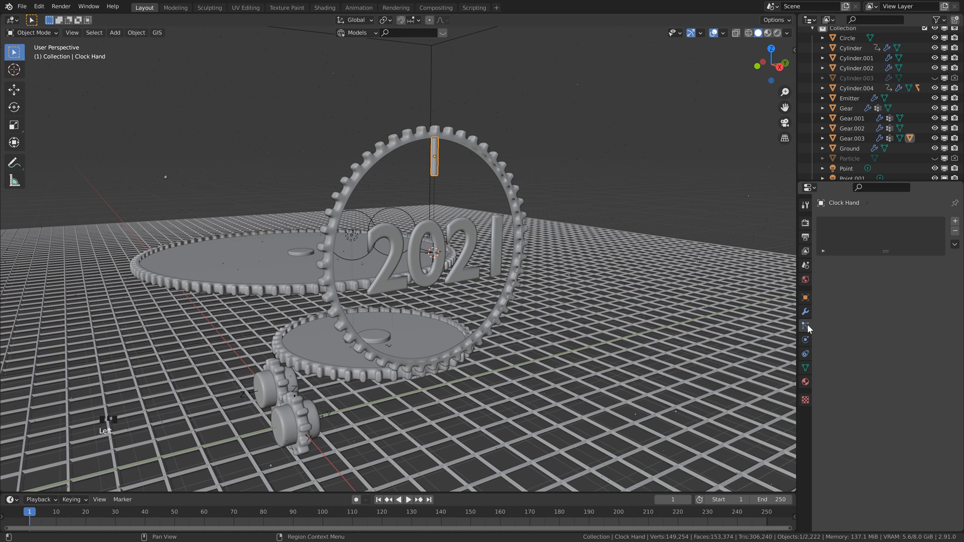
pyautogui.click(954, 221)
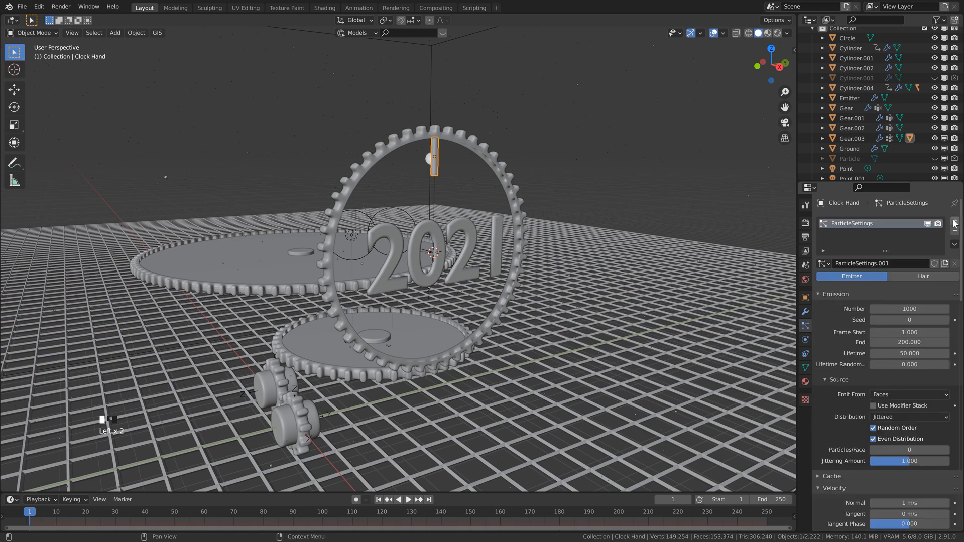
pyautogui.doubleClick(902, 312)
pyautogui.write('10000')
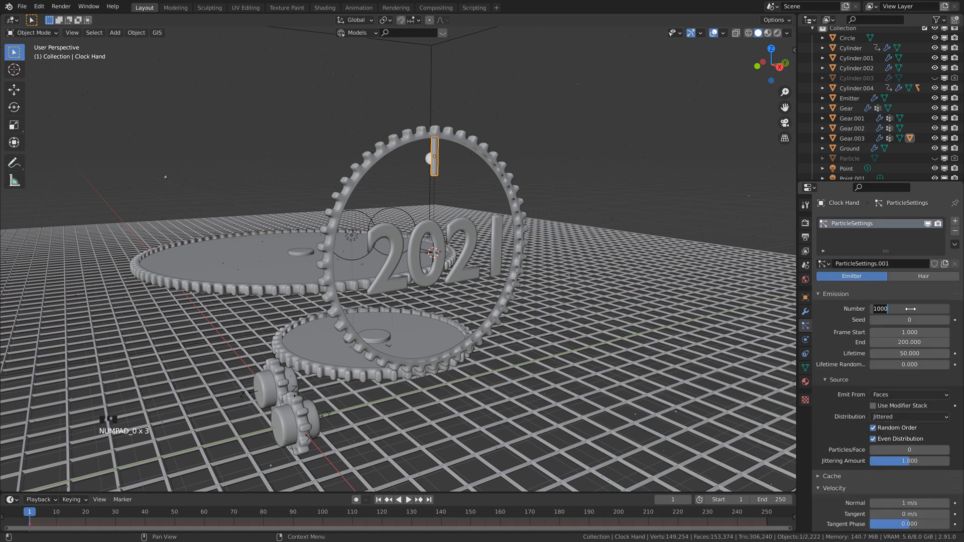
pyautogui.press('Return')
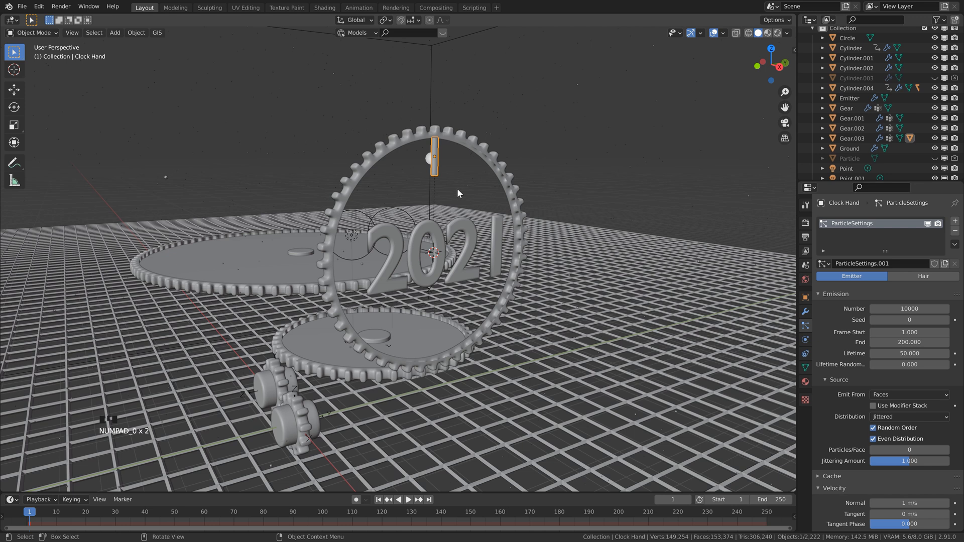
# Set the Clock Hand particles' emission end to frame 250, lifetime to 300 and lifetime randomness to 0.5.
pyautogui.scroll(-2, 540, 285)
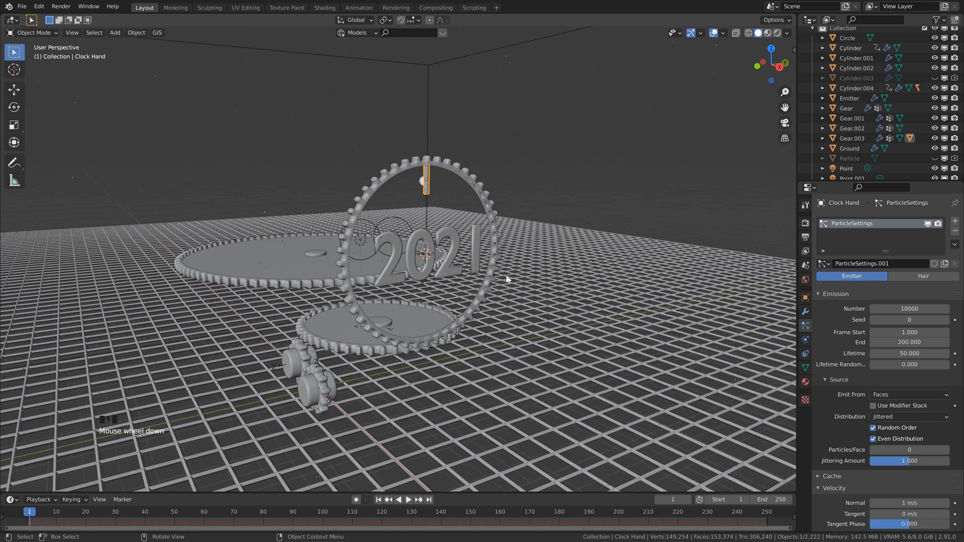
pyautogui.click(908, 342)
pyautogui.write('250')
pyautogui.press('Return')
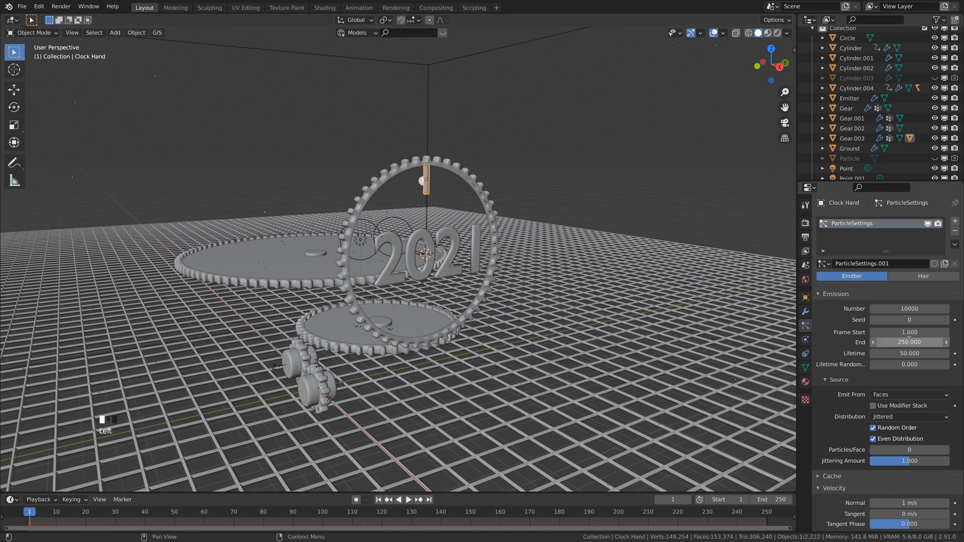
pyautogui.click(910, 355)
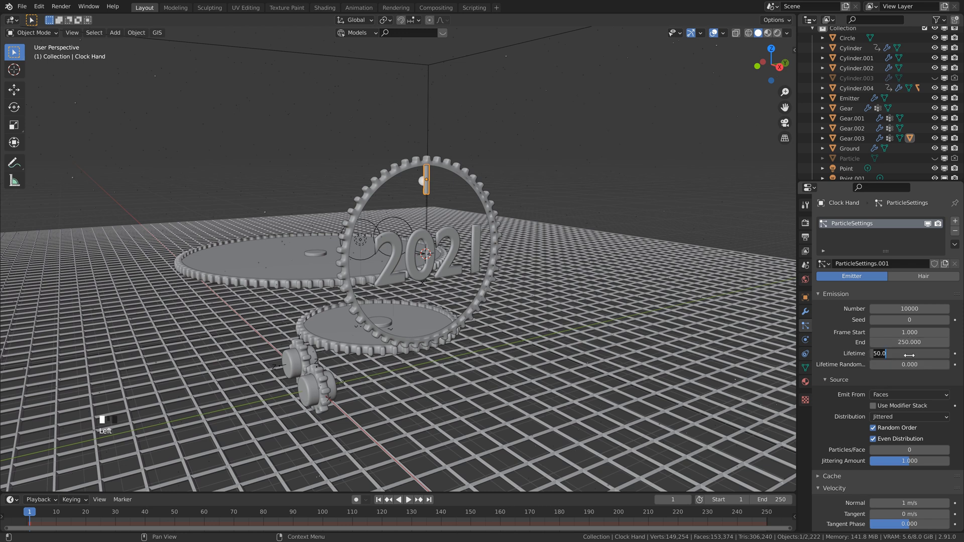
pyautogui.write('300')
pyautogui.press('Return')
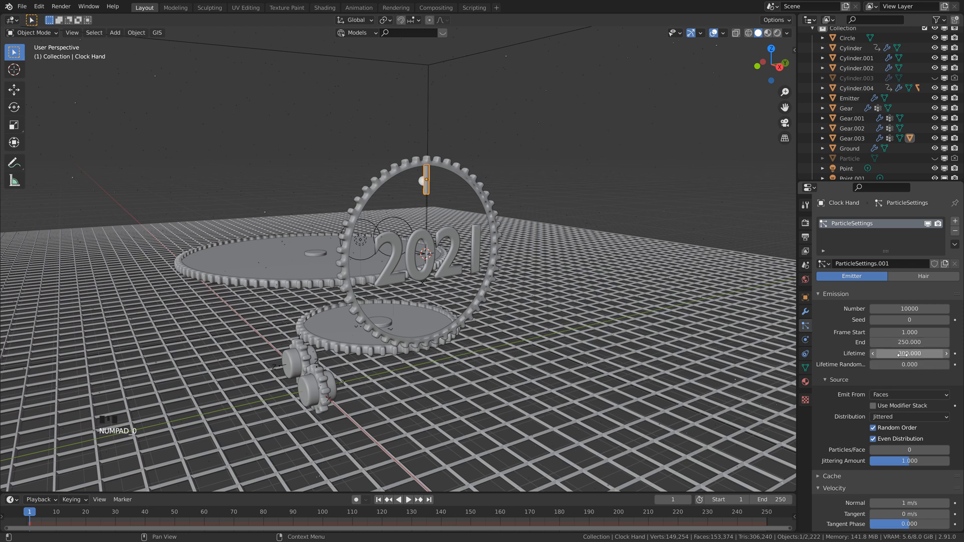
pyautogui.click(918, 365)
pyautogui.write('.5')
pyautogui.press('Return')
# Make the particles emit from the Clock Hand's volume with a random distribution and save the file.
pyautogui.click(901, 363)
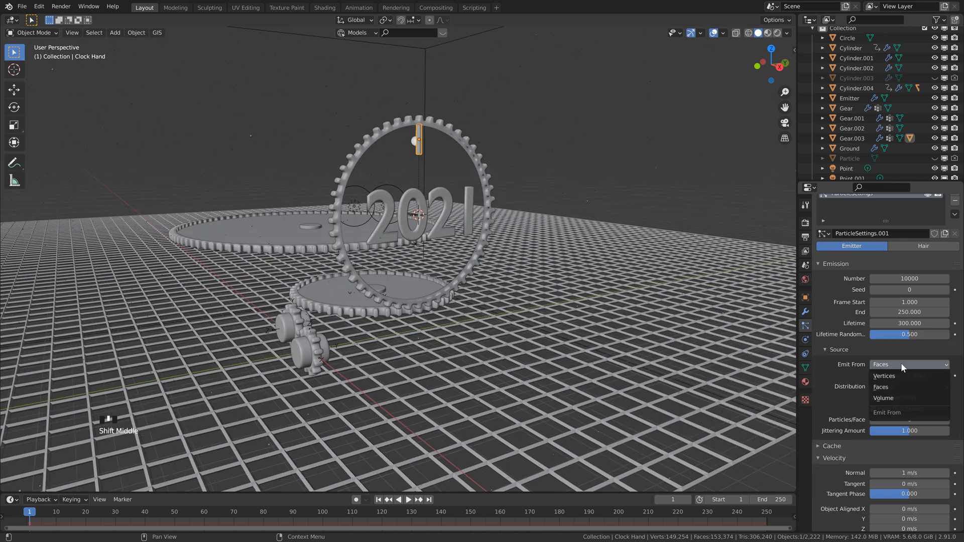
pyautogui.click(900, 397)
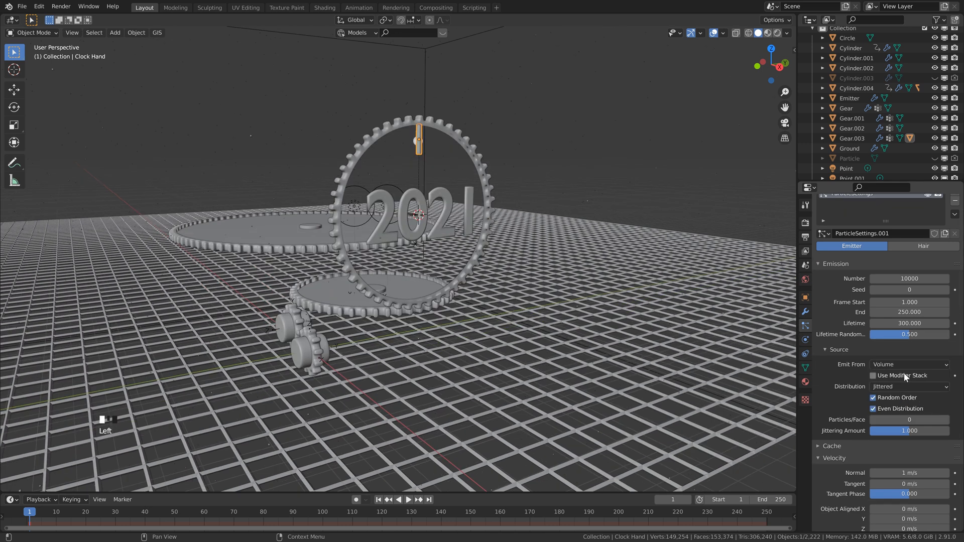
pyautogui.click(907, 388)
pyautogui.click(900, 408)
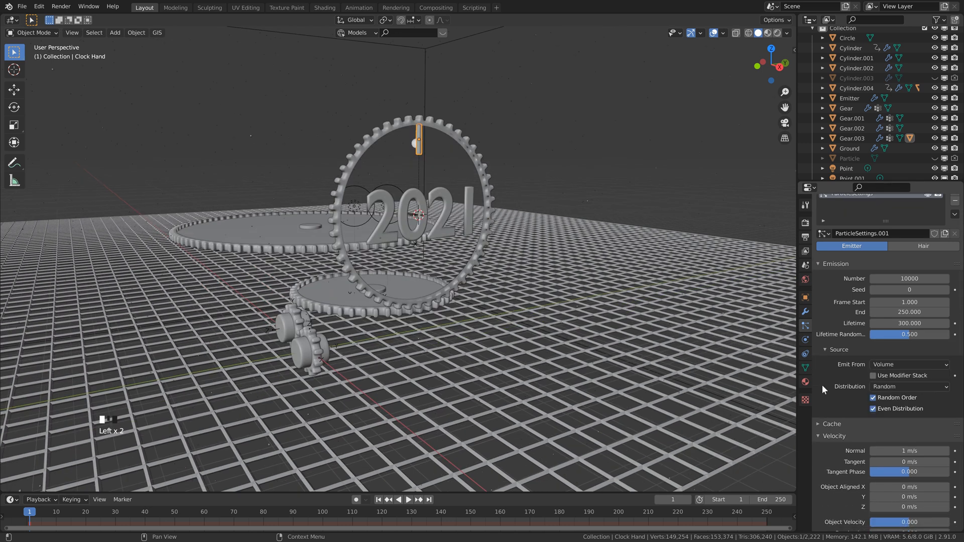
pyautogui.scroll(1, 421, 144)
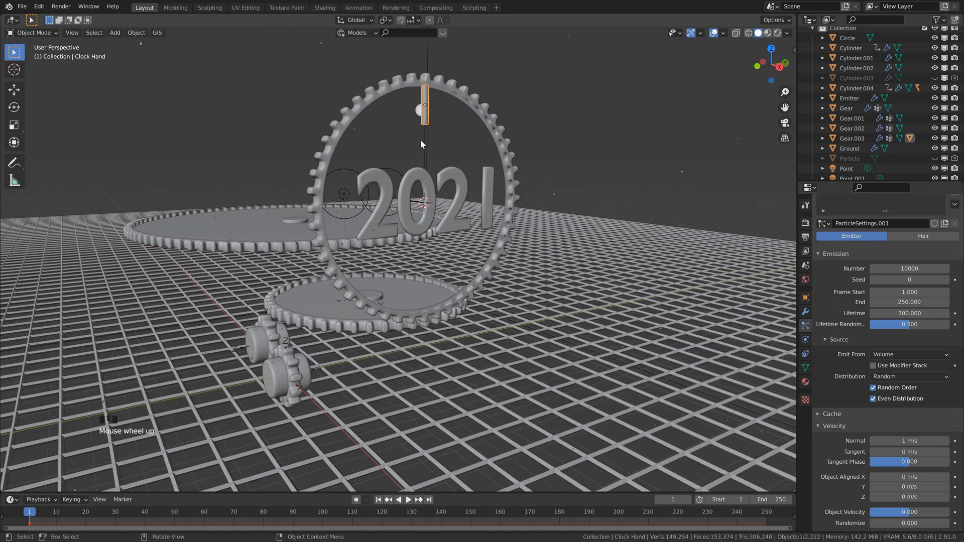
pyautogui.hotkey('ctrl', 's')
# Set the particles' normal velocity to 0 m/s.
pyautogui.scroll(-4, 899, 371)
pyautogui.click(901, 371)
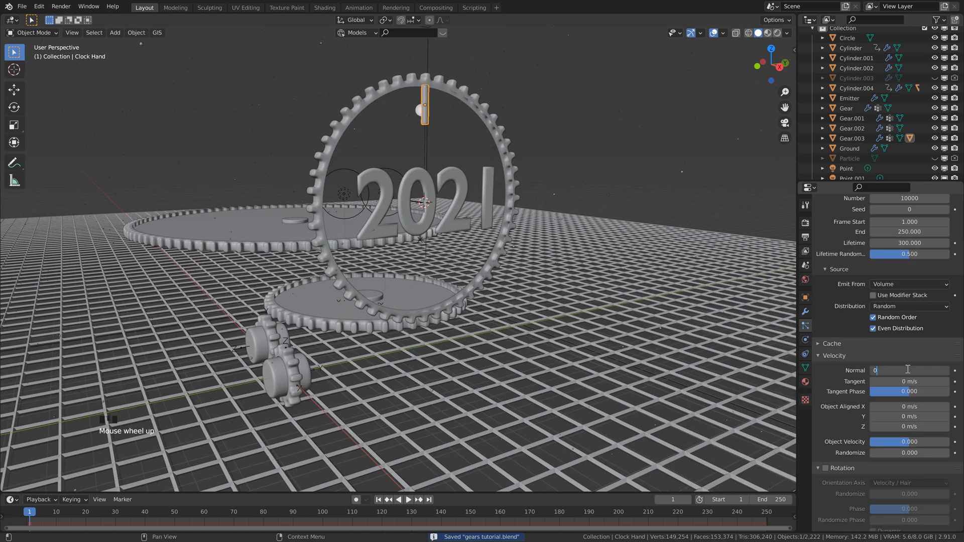
pyautogui.write('0')
pyautogui.press('Return')
# Enable particle rotation with randomize about 0.477, phase about 0.374 and randomize phase about 0.804.
pyautogui.scroll(-7, 876, 372)
pyautogui.scroll(-4, 876, 372)
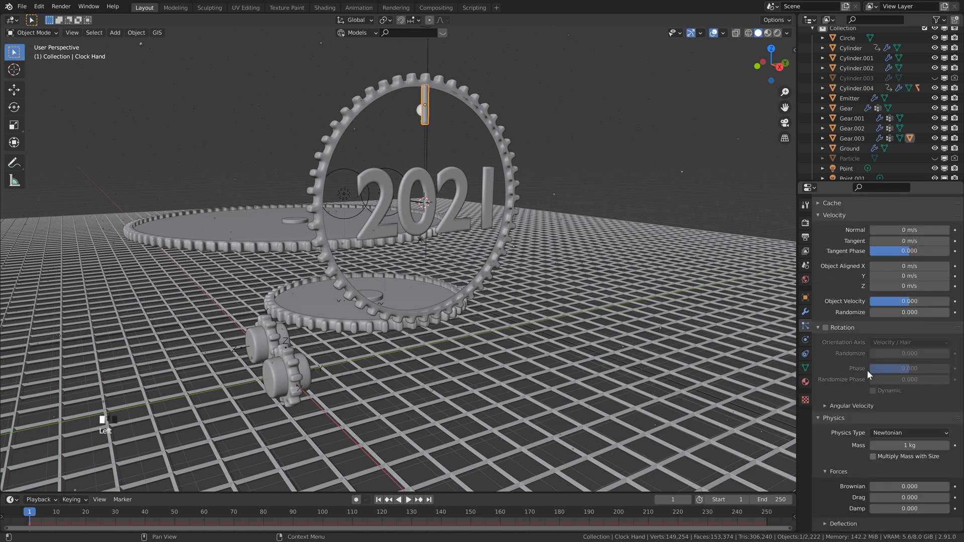
pyautogui.click(825, 327)
pyautogui.moveTo(882, 354); pyautogui.dragTo(936, 366)
pyautogui.moveTo(872, 380); pyautogui.dragTo(905, 382)
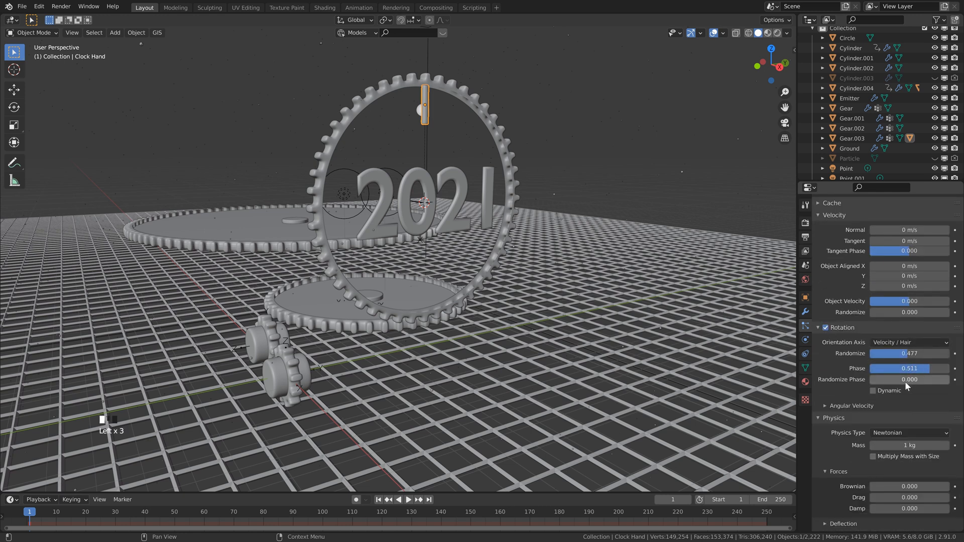
# Set the particles' Brownian force to 25 and damping to 0.5.
pyautogui.scroll(-12, 867, 410)
pyautogui.click(905, 368)
pyautogui.write('25')
pyautogui.press('Return')
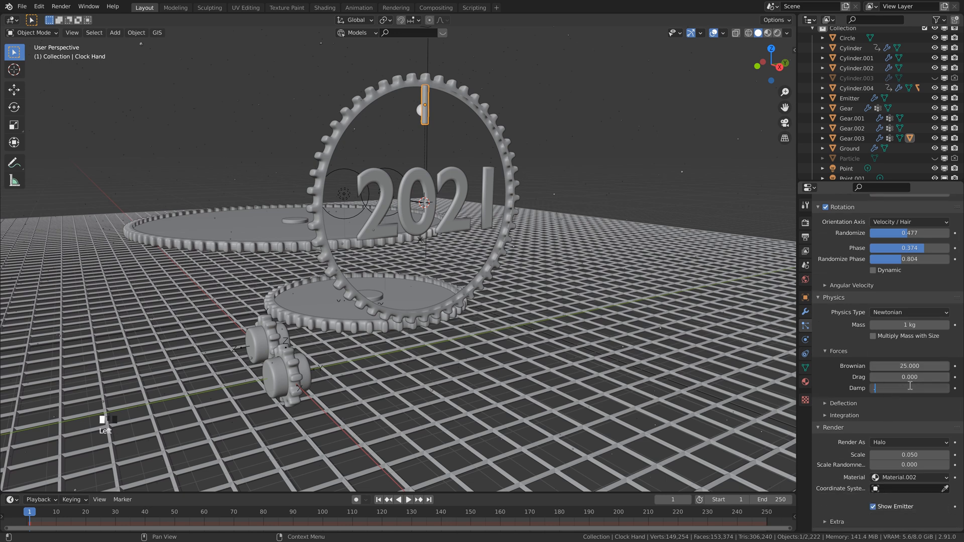
pyautogui.click(909, 385)
# Render the Clock Hand's particles as an object, using Particle as the instance object.
pyautogui.scroll(-6, 856, 381)
pyautogui.click(891, 311)
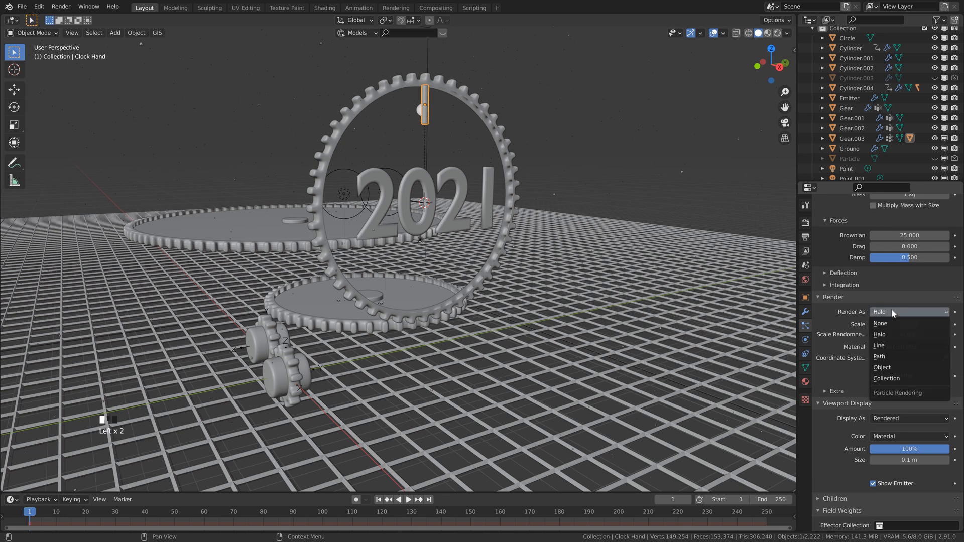
pyautogui.click(882, 367)
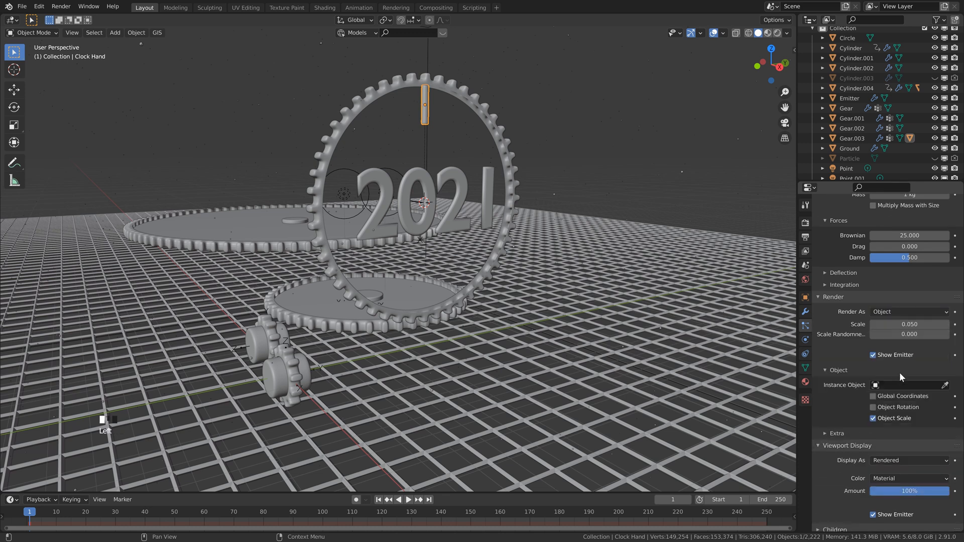
pyautogui.click(888, 386)
pyautogui.scroll(-10, 888, 447)
pyautogui.click(888, 444)
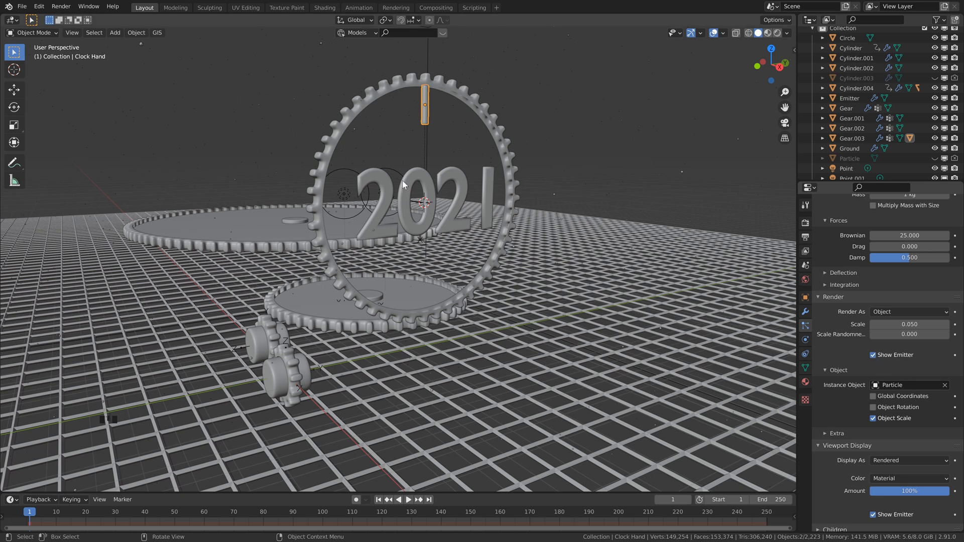
# Set the gravity field weight of the Clock Hand's particles to 0.
pyautogui.scroll(-8, 868, 360)
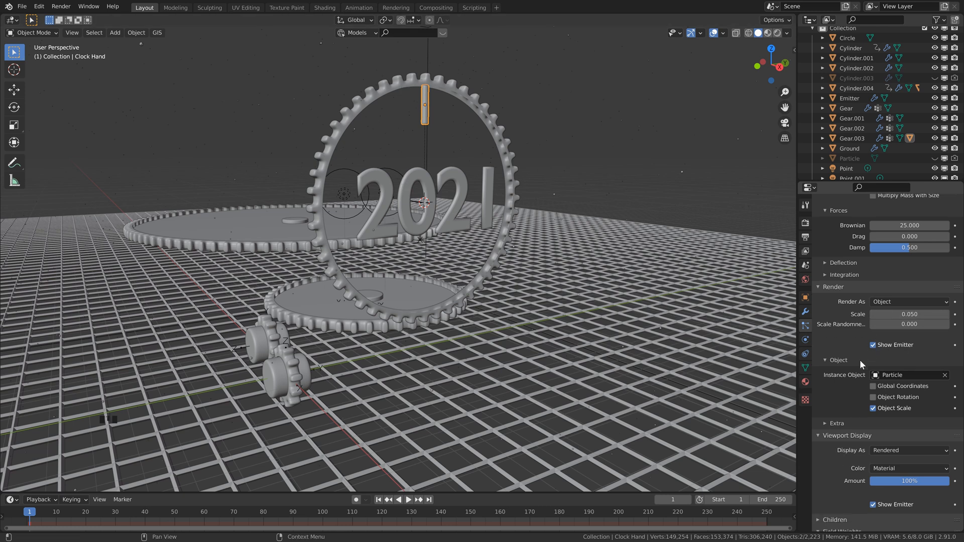
pyautogui.click(916, 408)
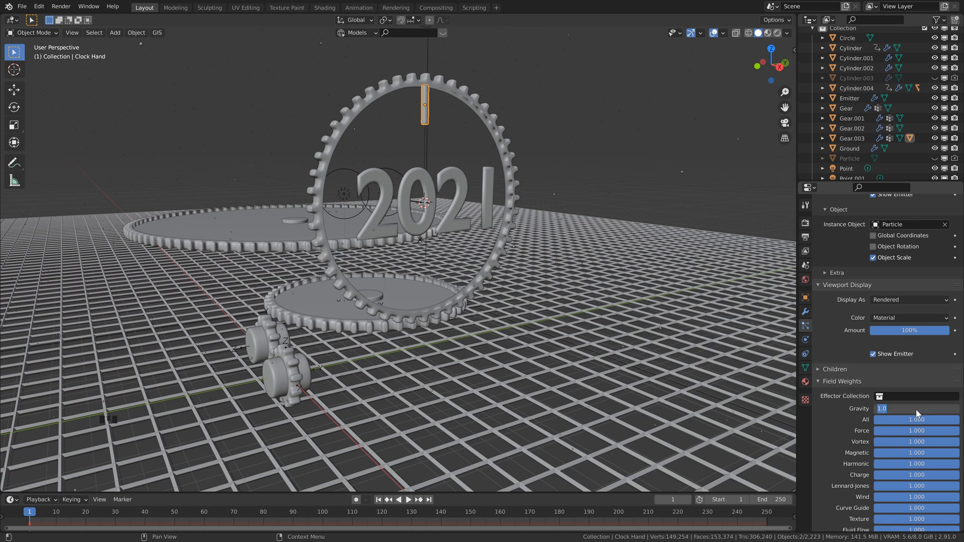
pyautogui.write('0')
pyautogui.click(827, 341)
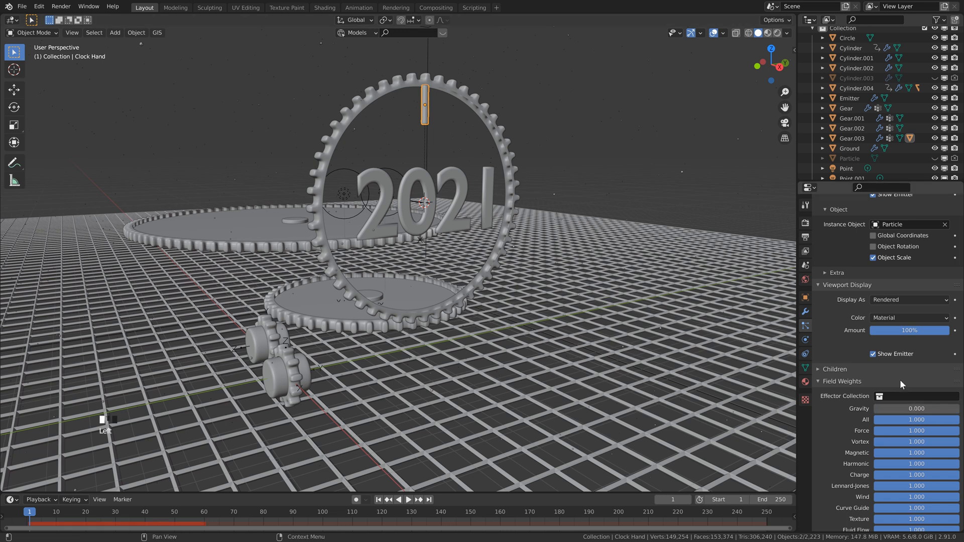
# Set the particles' render scale to 0.015 and scale randomness to 0.9.
pyautogui.scroll(8, 900, 380)
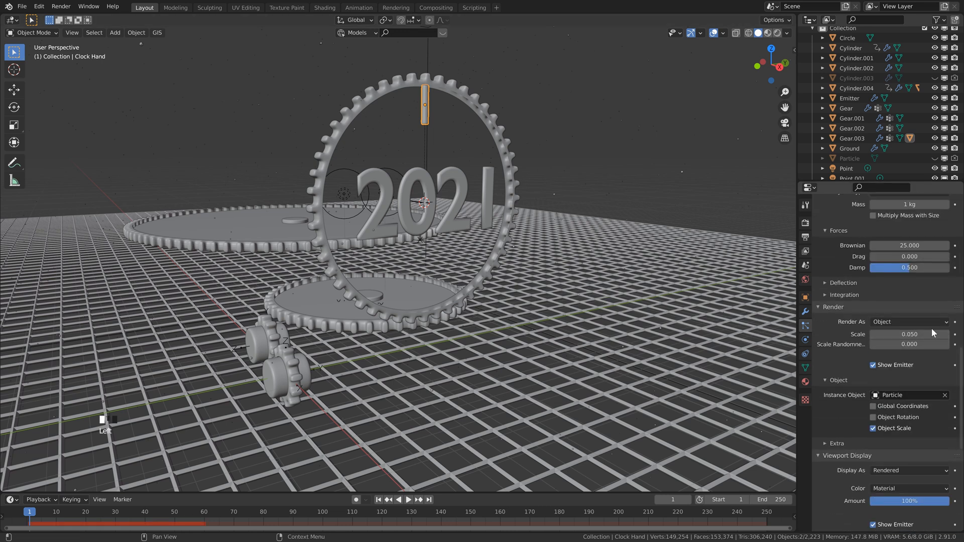
pyautogui.doubleClick(899, 334)
pyautogui.press('BackSpace')
pyautogui.write('.015')
pyautogui.press('Return')
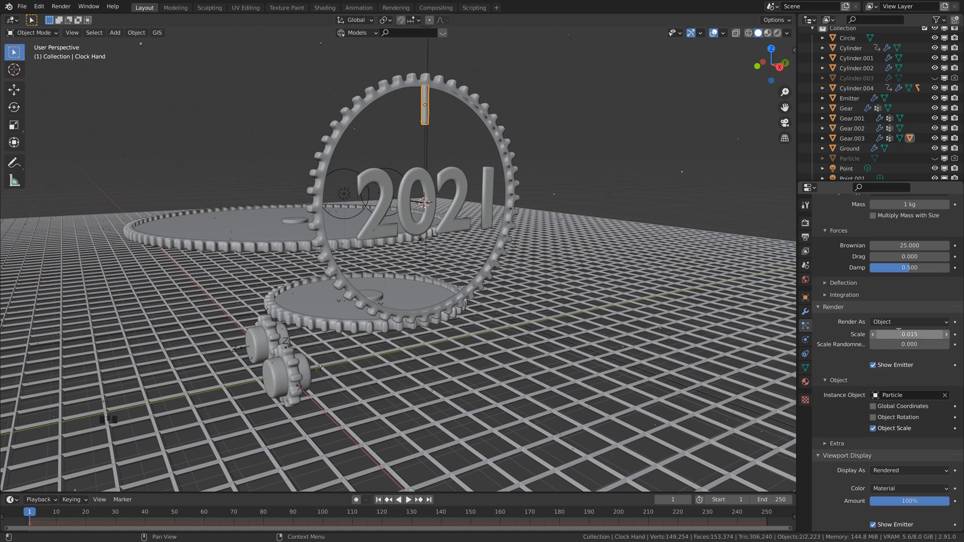
pyautogui.doubleClick(902, 343)
pyautogui.write('.9')
pyautogui.press('Return')
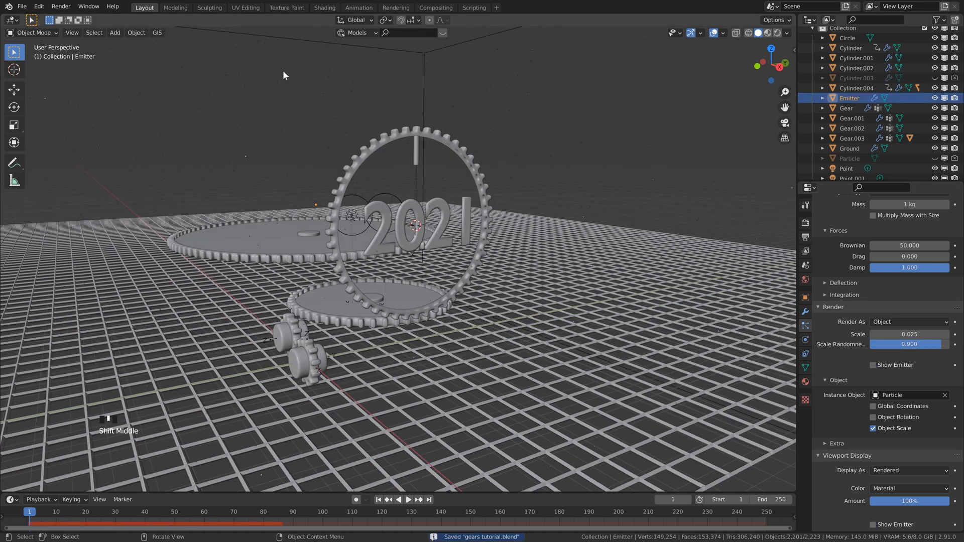
# Play the animation to frame 193 and inspect the clock hand's particle trail in rendered shading.
pyautogui.press('space')
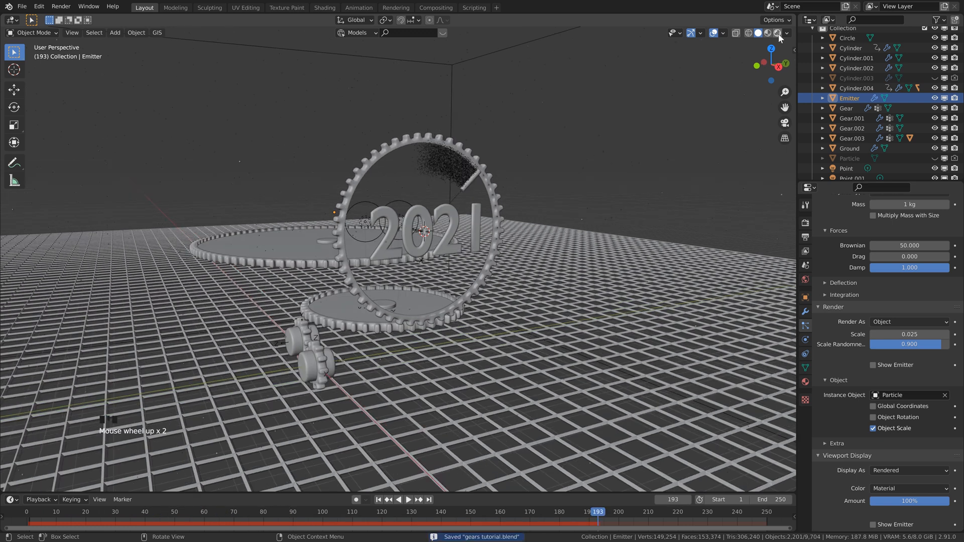
pyautogui.click(777, 33)
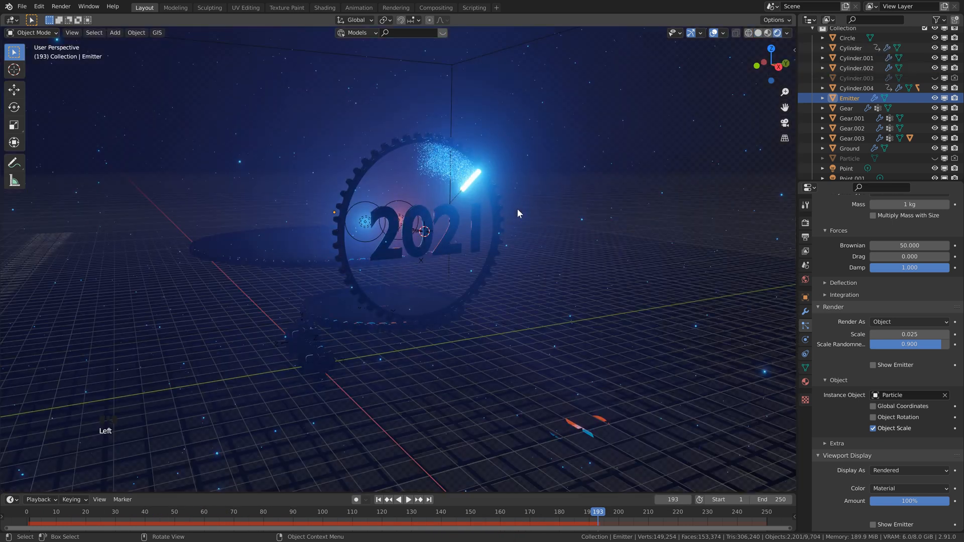
pyautogui.scroll(1, 518, 209)
pyautogui.moveTo(469, 206); pyautogui.dragTo(597, 253, button='middle')
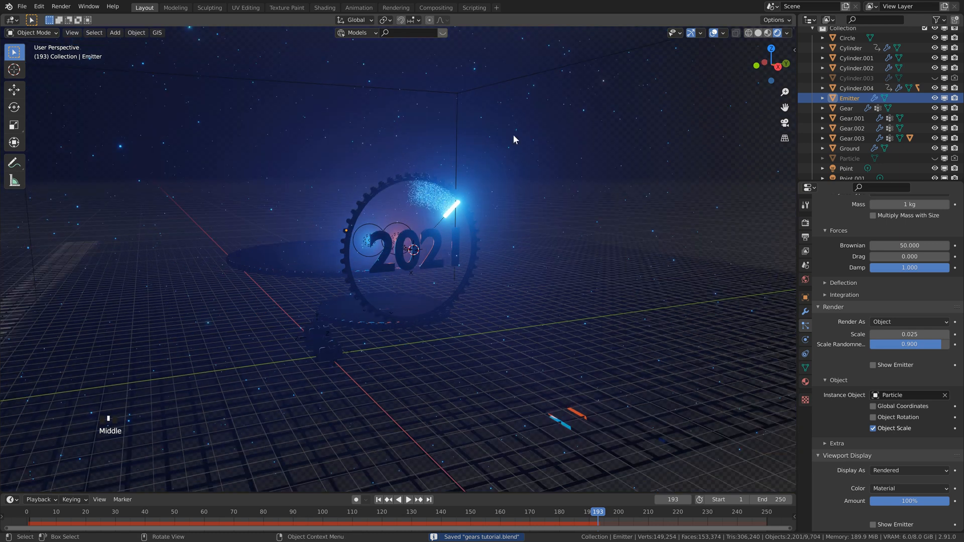
# Add a cube, raise it and scale it up until it encloses the whole gear scene and the emitter box.
pyautogui.scroll(-5, 495, 150)
pyautogui.moveTo(429, 164); pyautogui.dragTo(441, 210, button='middle')
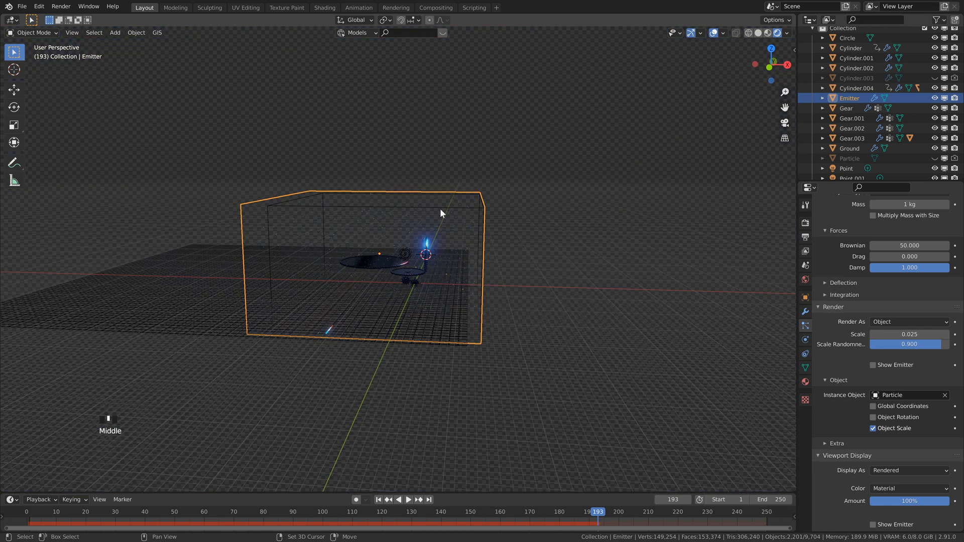
pyautogui.hotkey('shift', 'a')
pyautogui.moveTo(402, 221)
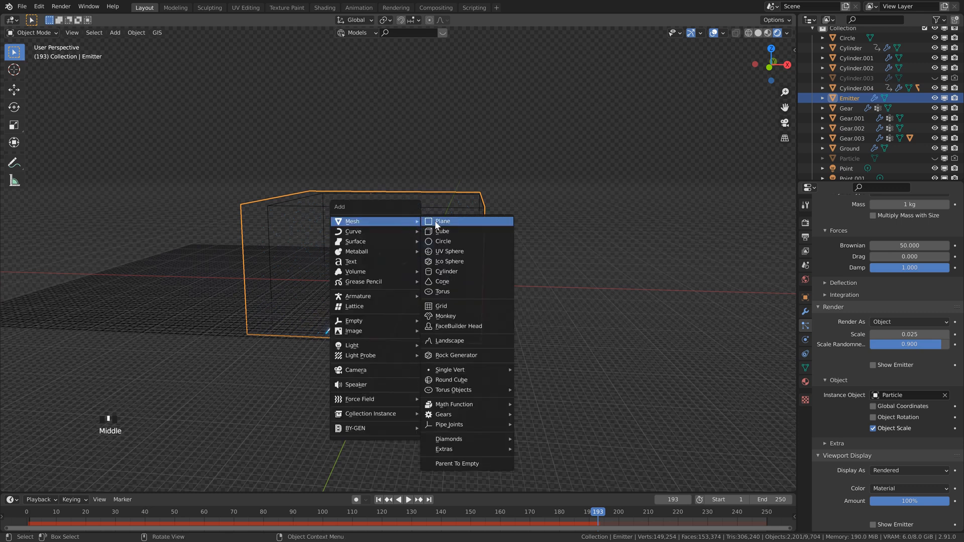
pyautogui.click(442, 231)
pyautogui.press('s')
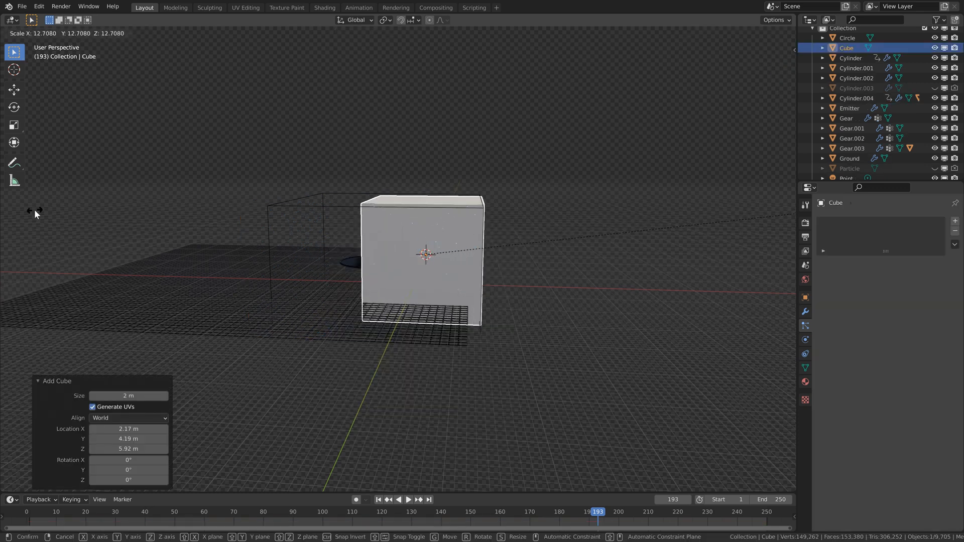
pyautogui.press('s')
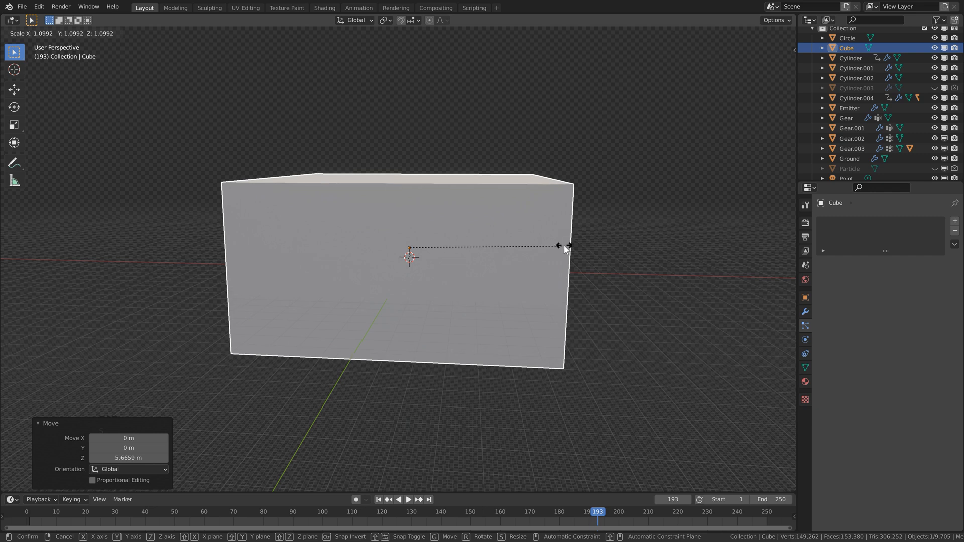
pyautogui.click(570, 245)
# Give the enclosing cube a new material with black base color, specular 0 and roughness 1.
pyautogui.scroll(9, 483, 285)
pyautogui.moveTo(473, 288); pyautogui.dragTo(402, 291, button='middle')
pyautogui.keyDown('shift'); pyautogui.moveTo(402, 291); pyautogui.dragTo(401, 250, button='middle'); pyautogui.keyUp('shift')
pyautogui.click(805, 381)
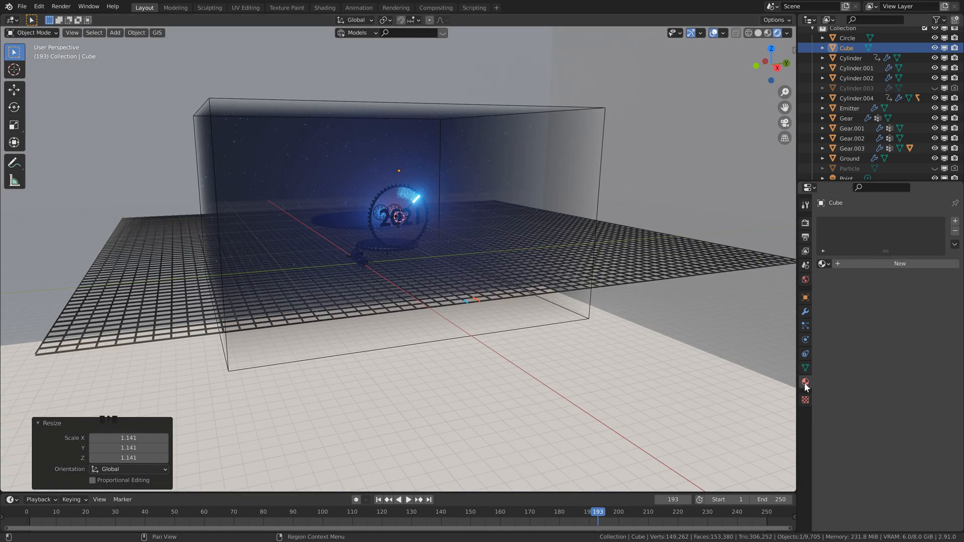
pyautogui.click(889, 264)
pyautogui.click(919, 368)
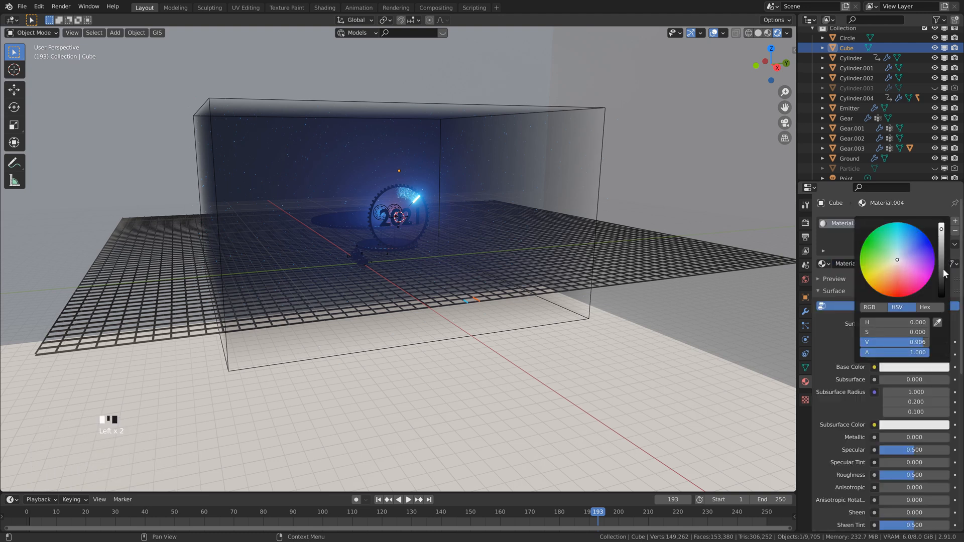
pyautogui.moveTo(946, 272); pyautogui.dragTo(941, 334)
pyautogui.moveTo(913, 452); pyautogui.dragTo(783, 463)
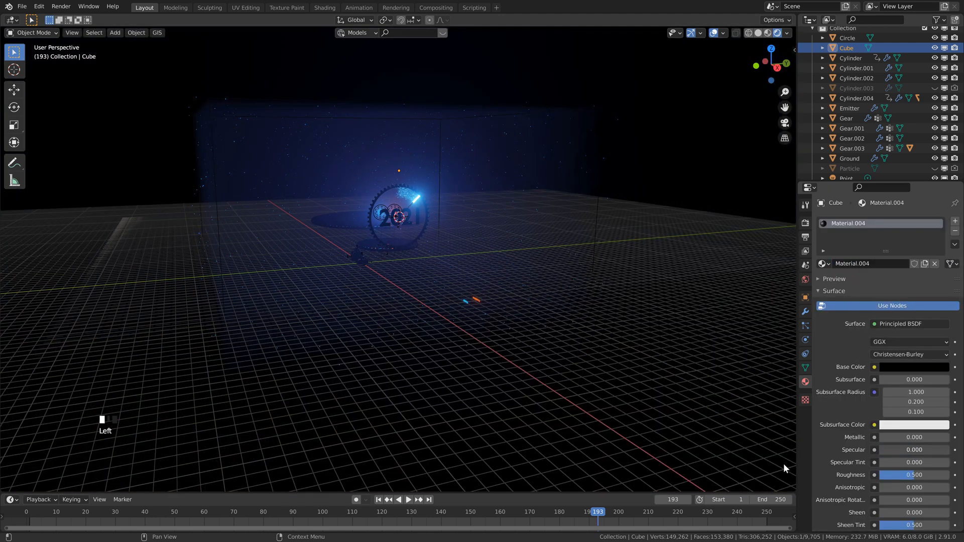
pyautogui.moveTo(917, 476); pyautogui.dragTo(953, 477)
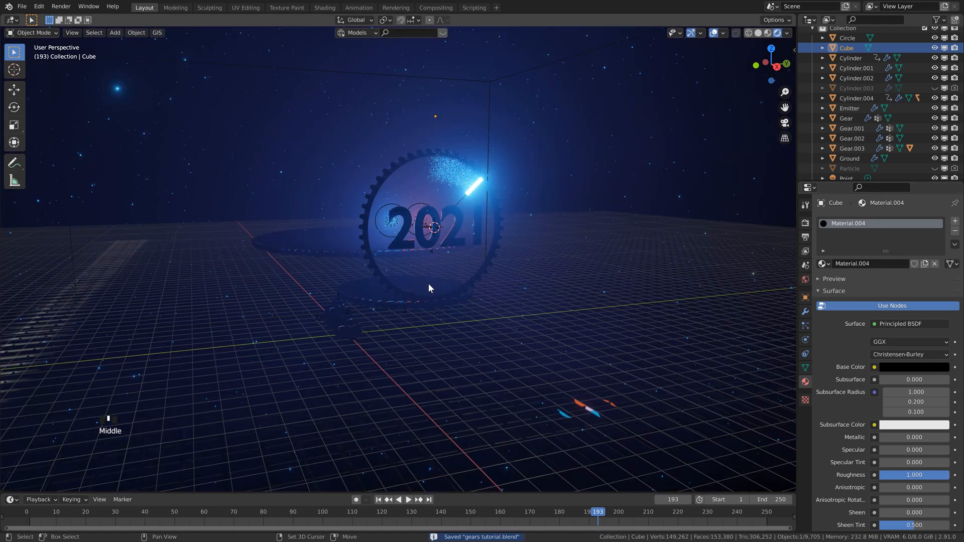
# Add a camera and align it to the current view of the 2021 gear.
pyautogui.keyDown('shift'); pyautogui.moveTo(429, 285); pyautogui.dragTo(442, 270, button='middle'); pyautogui.keyUp('shift')
pyautogui.scroll(-2, 443, 270)
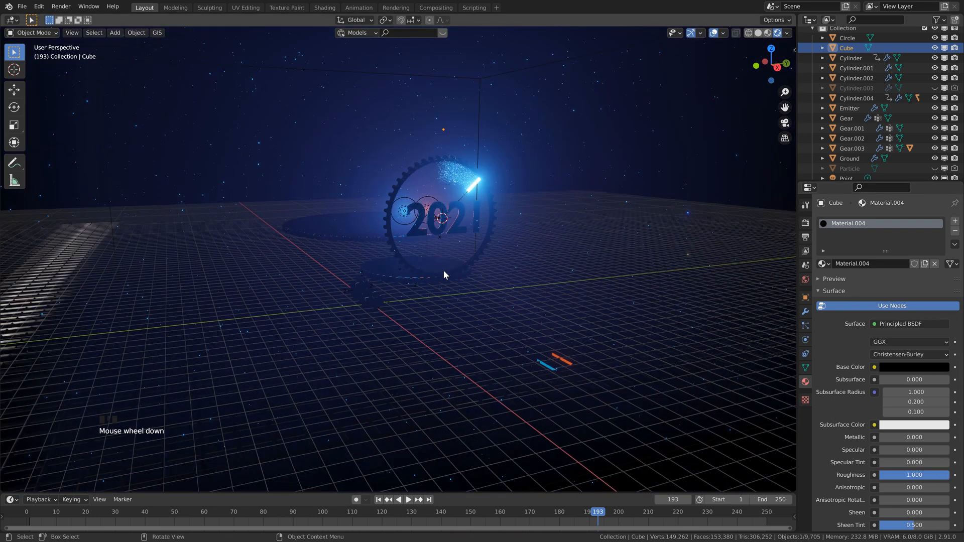
pyautogui.hotkey('shift', 'a')
pyautogui.click(426, 419)
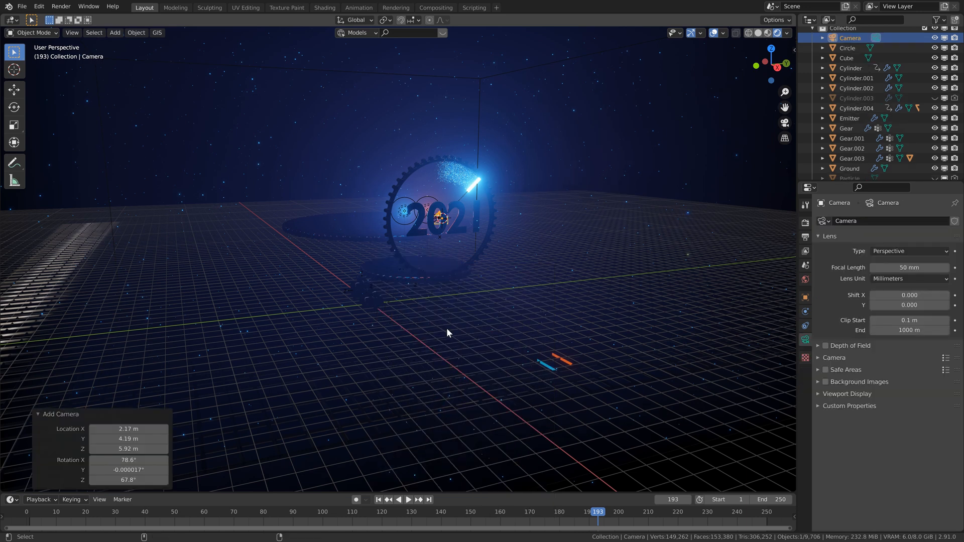
pyautogui.press('ctrl+alt+KP_0')
# Fine-tune the camera's framing of the gear with Walk Navigation and save the file.
pyautogui.scroll(1, 447, 327)
pyautogui.press('n')
pyautogui.press('F3')
pyautogui.write('wa')
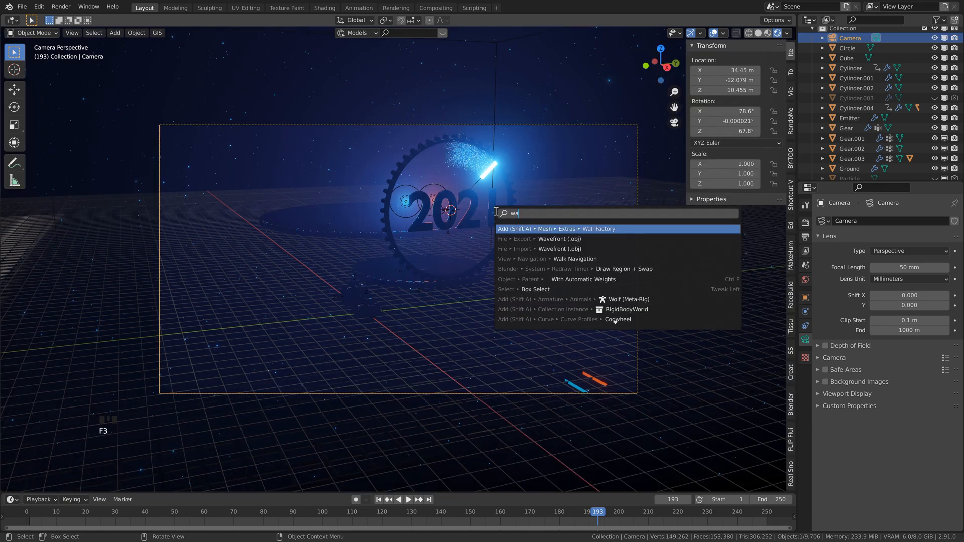
pyautogui.write('lk')
pyautogui.press('Return')
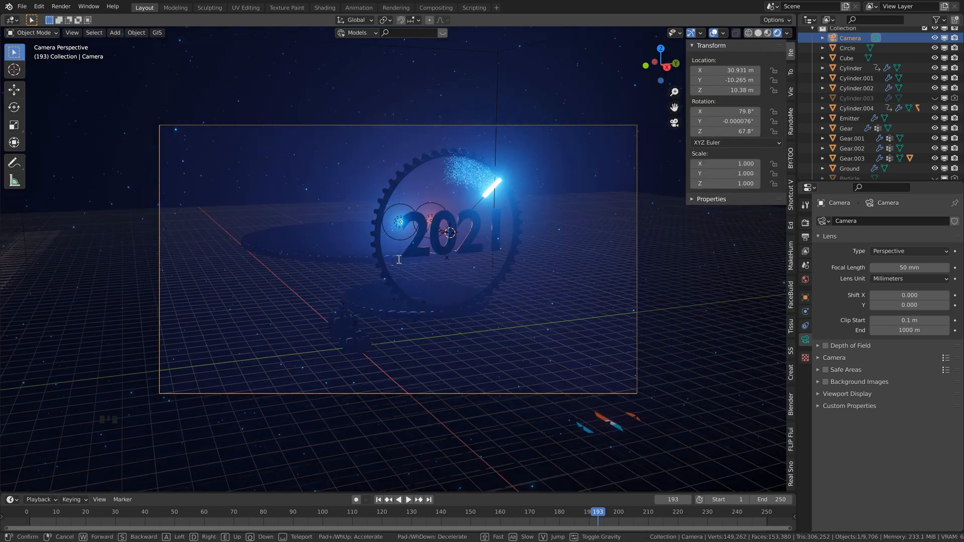
pyautogui.press('w')
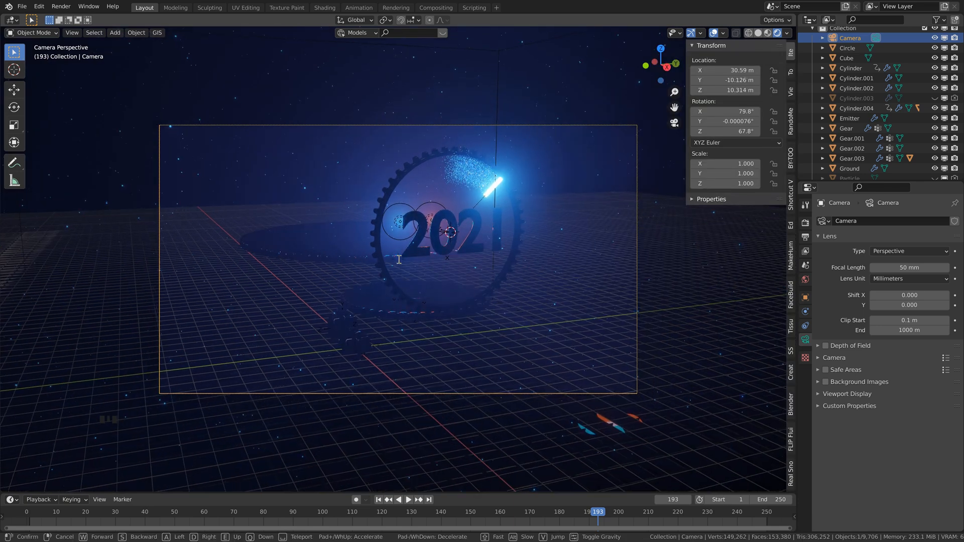
pyautogui.press('q')
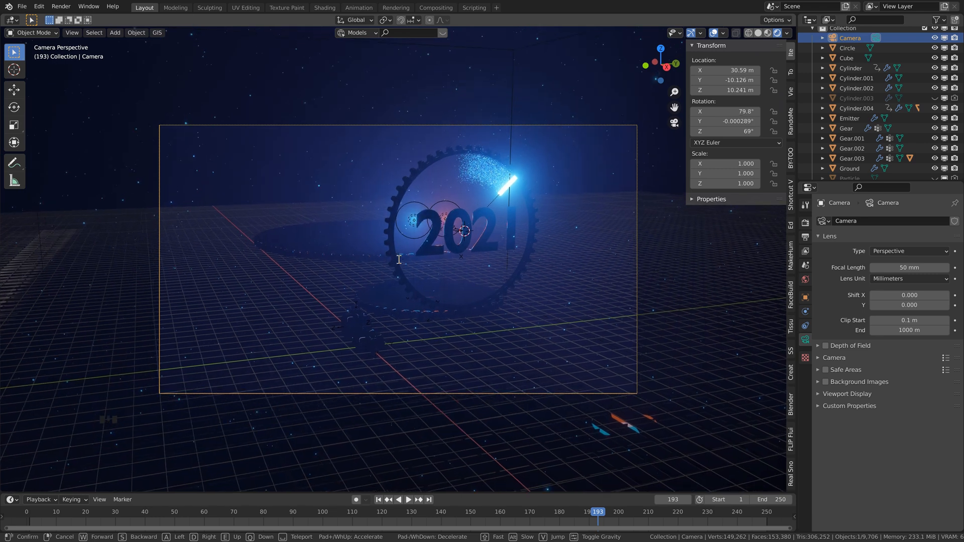
pyautogui.click(399, 259)
pyautogui.hotkey('ctrl', 's')
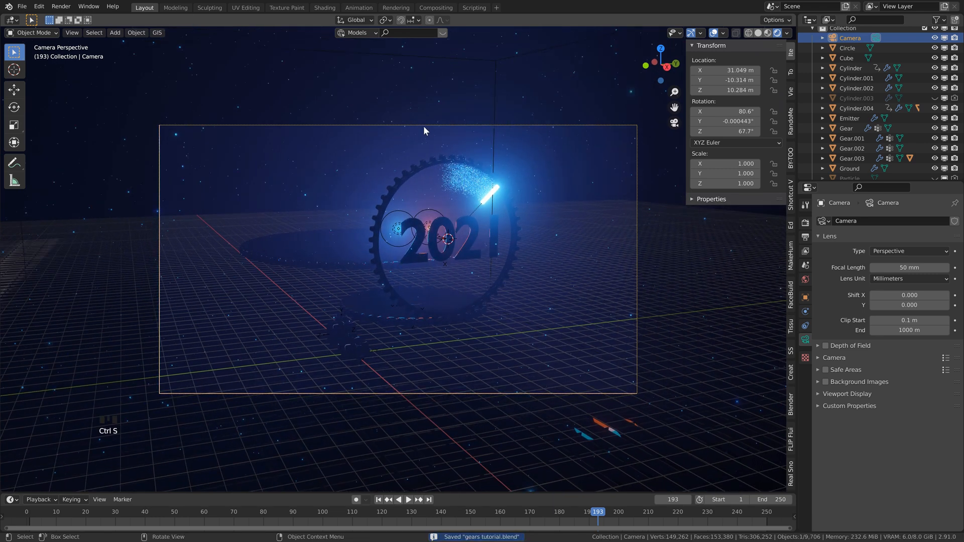
# Enable depth of field on the camera with the Text object as its focus.
pyautogui.click(826, 346)
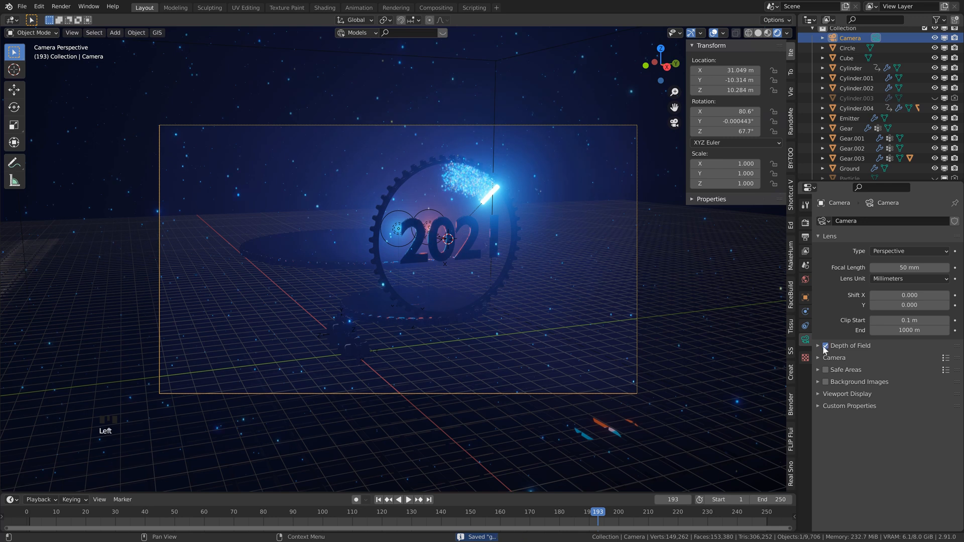
pyautogui.click(818, 347)
pyautogui.click(895, 361)
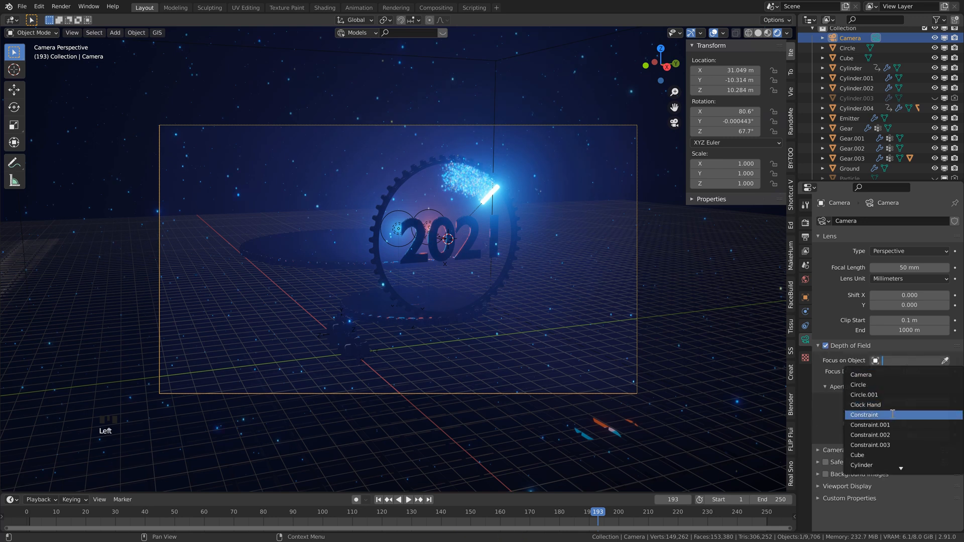
pyautogui.scroll(-3, 887, 427)
pyautogui.scroll(-11, 887, 430)
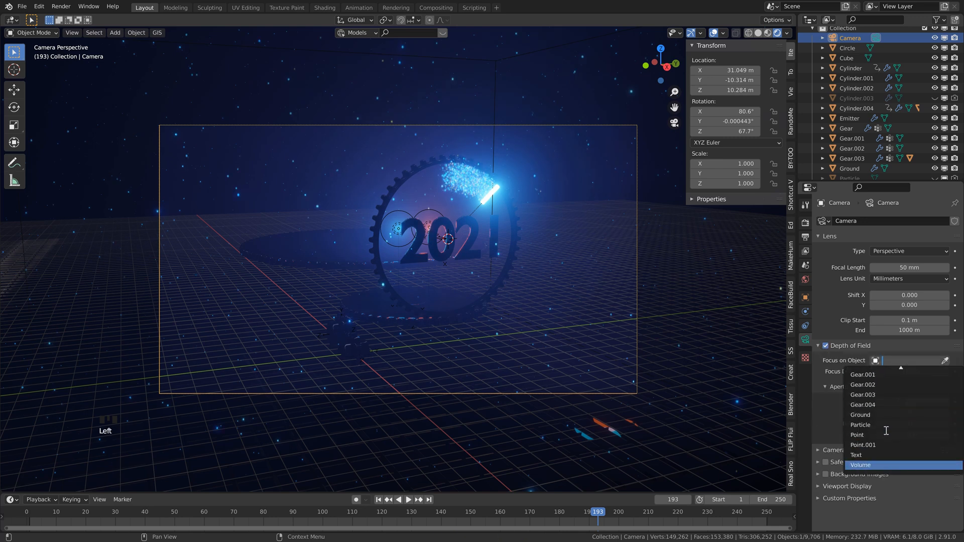
pyautogui.click(886, 455)
# Set the camera's F-stop to 0.2 and save the file.
pyautogui.click(909, 401)
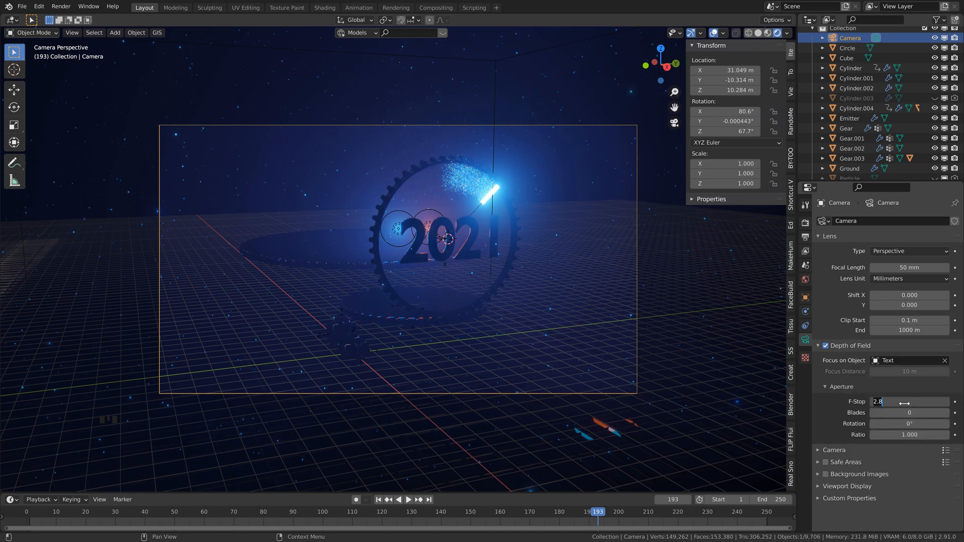
pyautogui.write('.2')
pyautogui.click(659, 250)
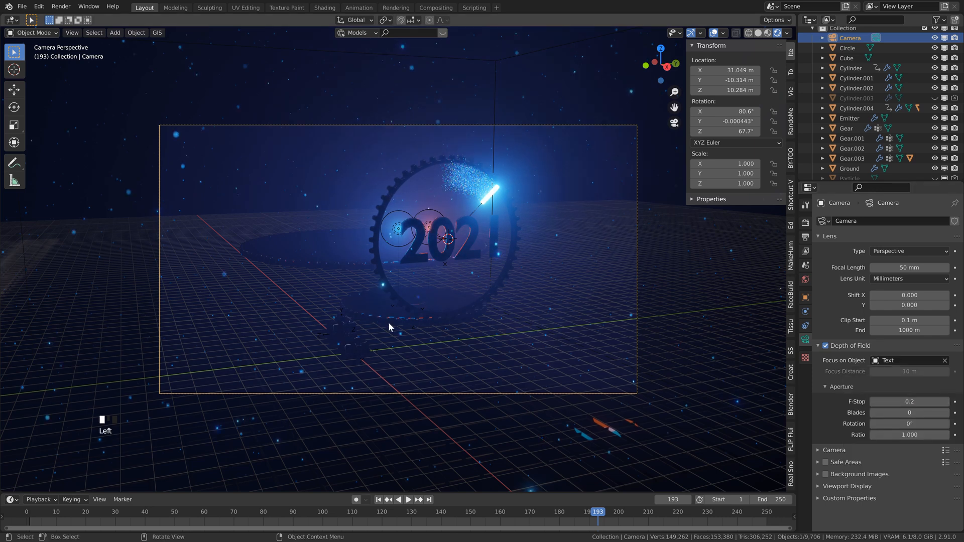
pyautogui.hotkey('ctrl', 's')
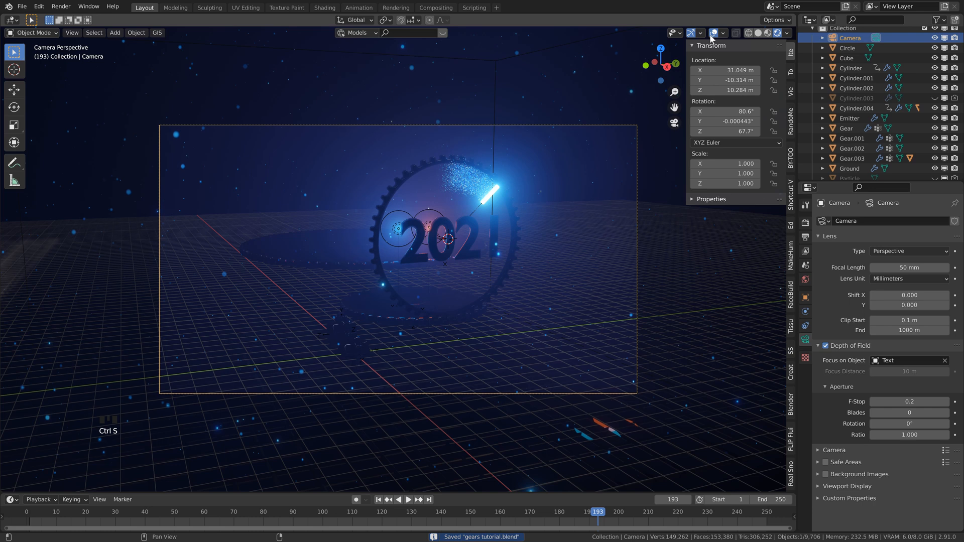
# Hide the viewport overlays and set the camera's F-stop to 0.1.
pyautogui.click(712, 34)
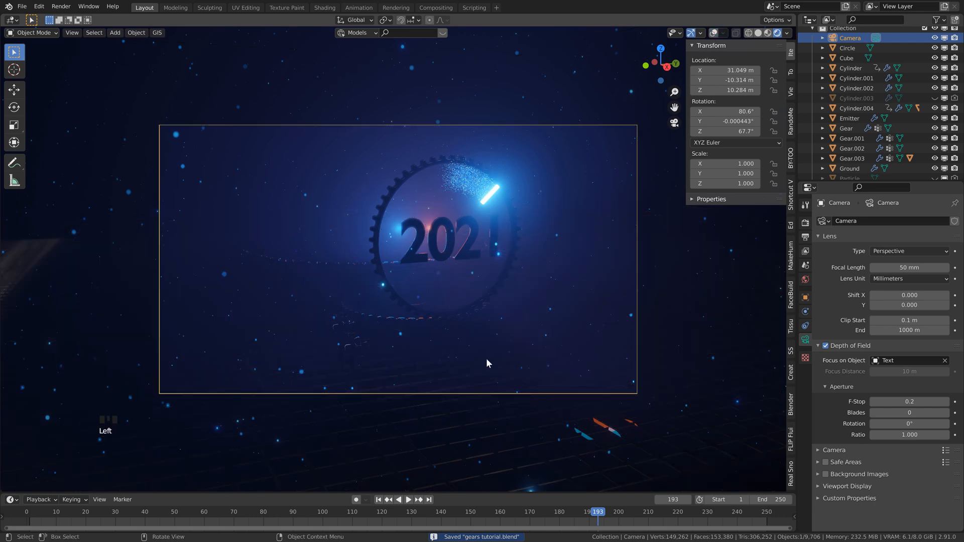
pyautogui.scroll(1, 308, 315)
pyautogui.keyDown('shift'); pyautogui.moveTo(308, 314); pyautogui.dragTo(310, 309, button='middle'); pyautogui.keyUp('shift')
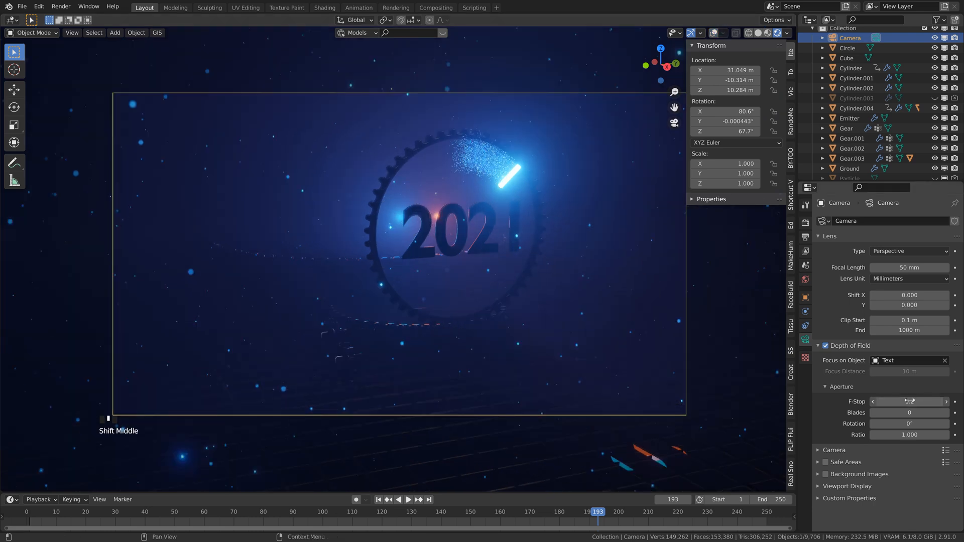
pyautogui.moveTo(909, 401); pyautogui.dragTo(549, 385)
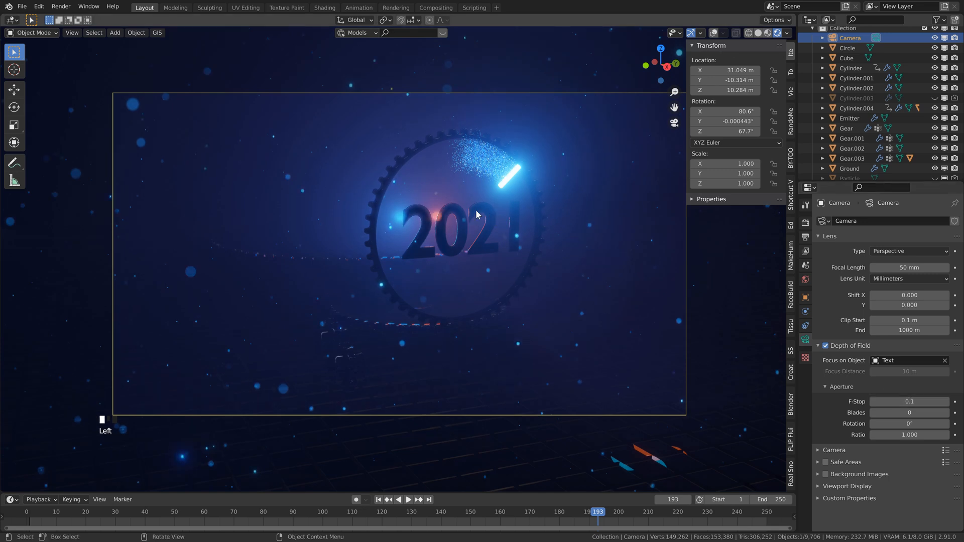
# Keyframe the camera's location and rotation at frame 1 and save the file.
pyautogui.hotkey('shift', 'Left')
pyautogui.hotkey('ctrl', 's')
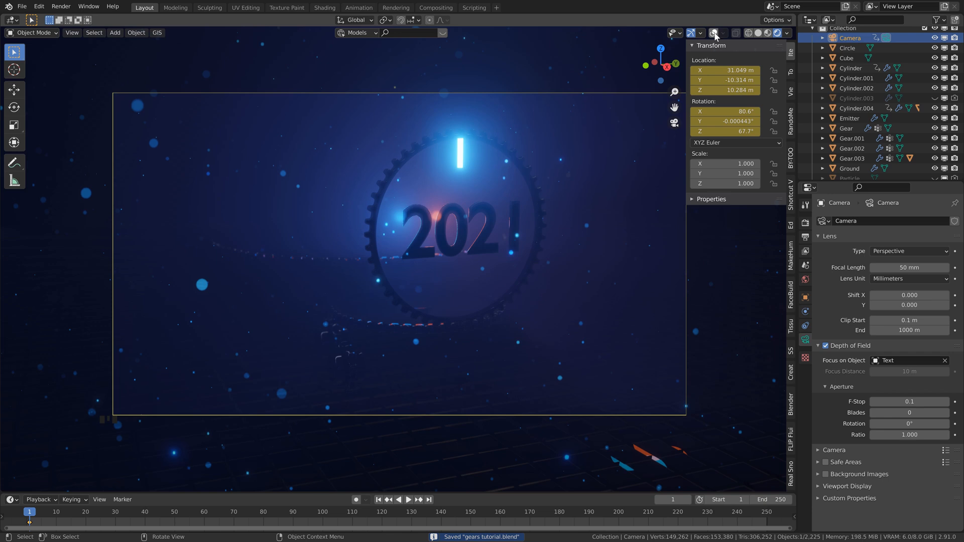
# Show the viewport overlays again and bake the particle cache of the Emitter box.
pyautogui.click(714, 33)
pyautogui.moveTo(438, 225); pyautogui.dragTo(447, 225, button='middle')
pyautogui.scroll(-5, 447, 225)
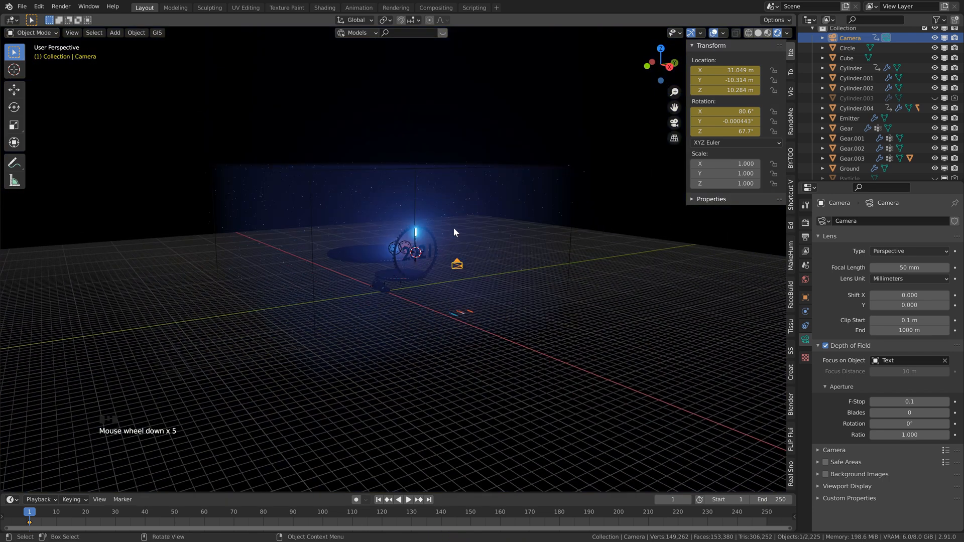
pyautogui.scroll(2, 454, 226)
pyautogui.scroll(-3, 869, 118)
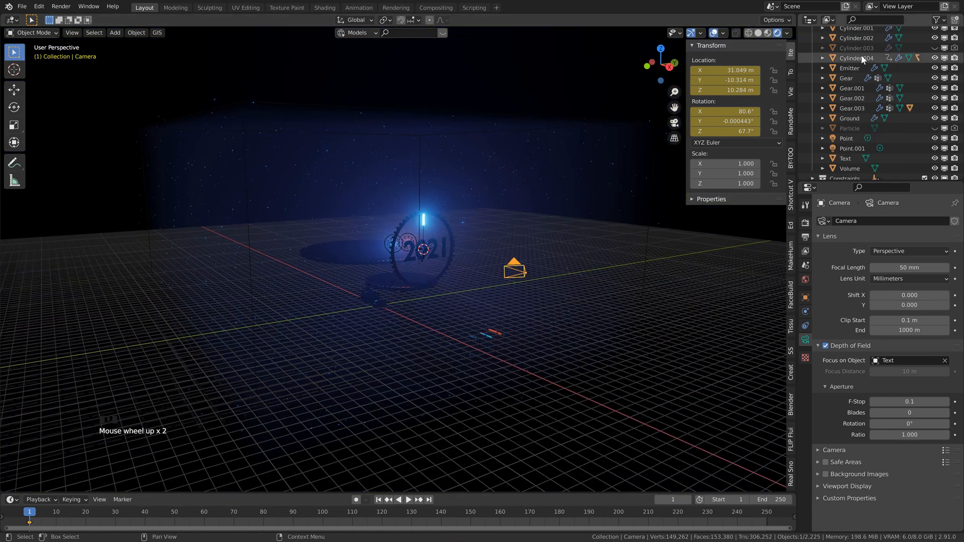
pyautogui.click(854, 67)
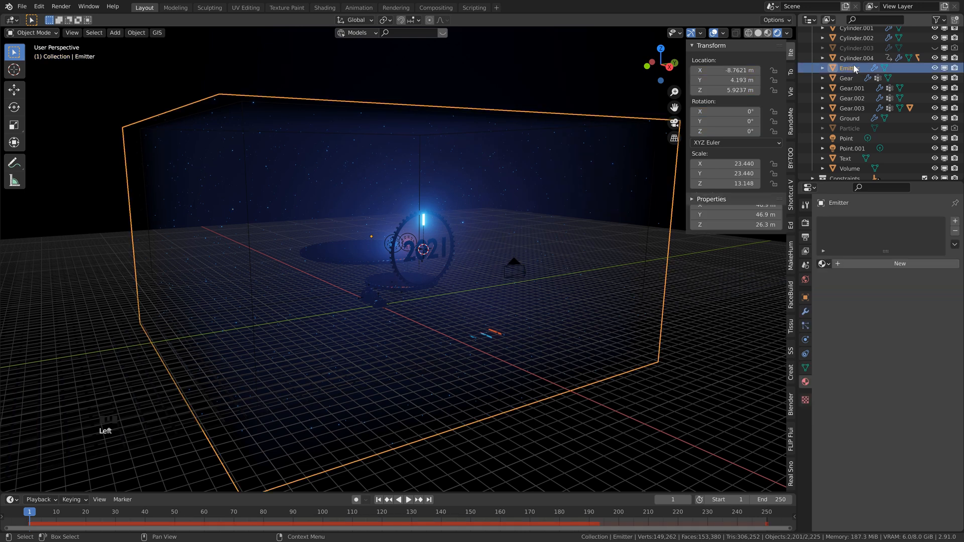
pyautogui.click(805, 340)
pyautogui.click(815, 455)
pyautogui.scroll(-5, 845, 451)
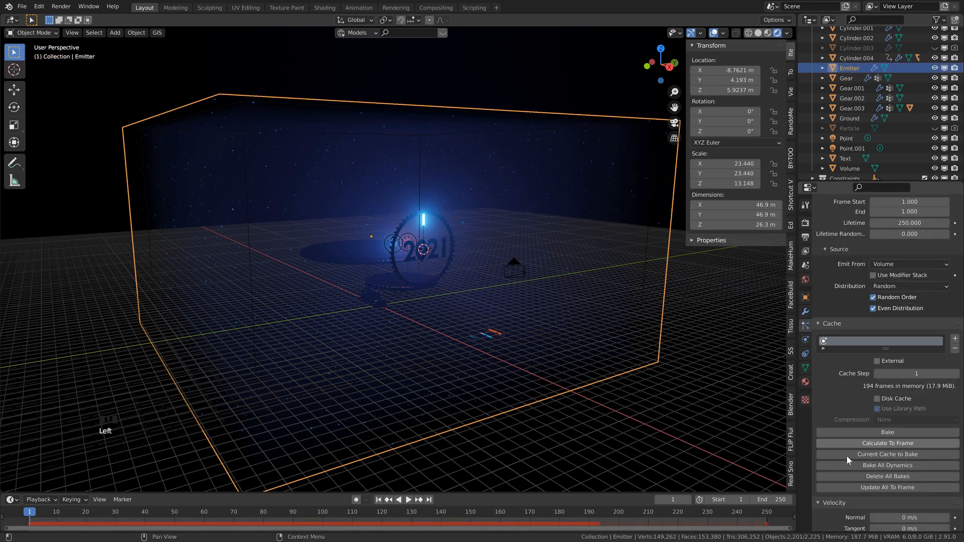
pyautogui.scroll(-1, 846, 456)
pyautogui.click(865, 414)
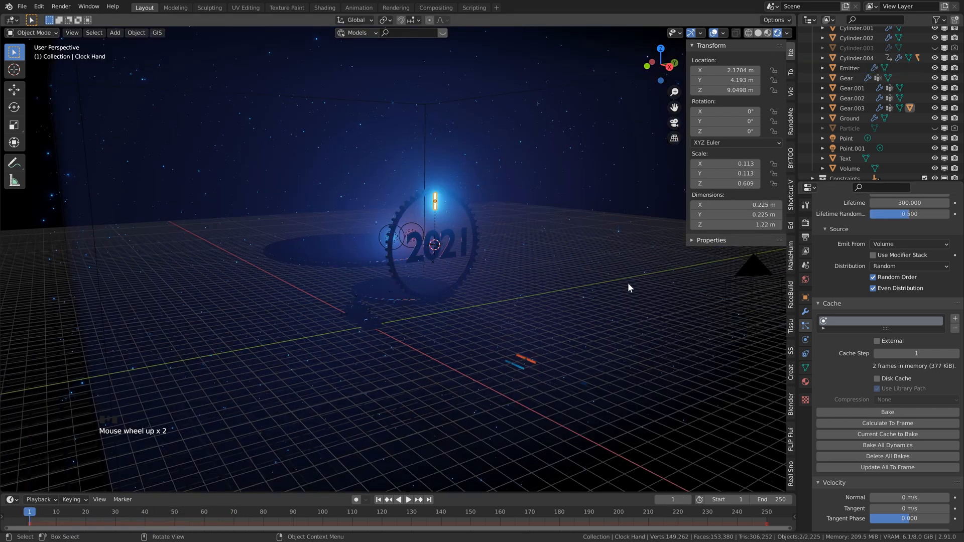
# Bake the Clock Hand's particle cache and hide the viewport overlays.
pyautogui.click(879, 411)
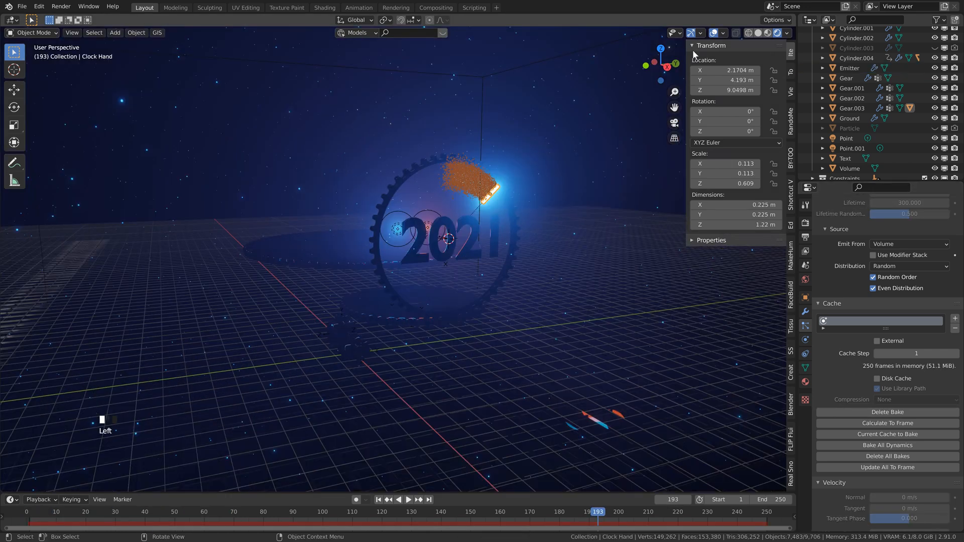
pyautogui.click(713, 33)
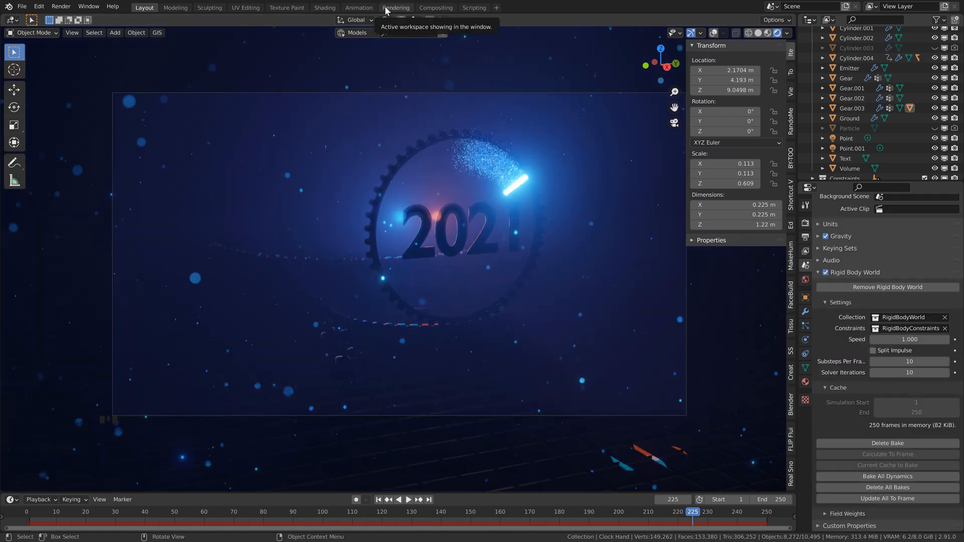
# Save the file, enable Motion Blur in the render settings and render frame 225 as a still image.
pyautogui.click(386, 8)
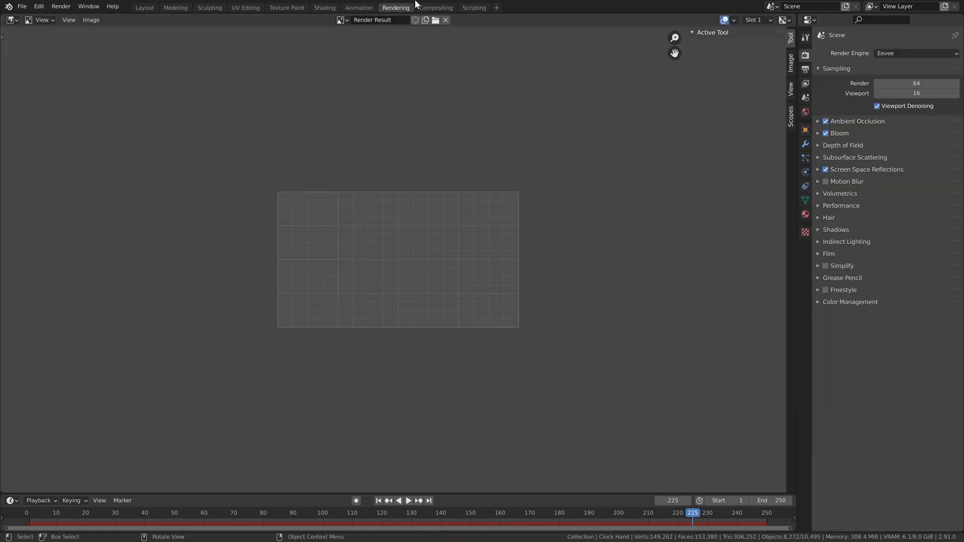
pyautogui.scroll(3, 456, 145)
pyautogui.hotkey('ctrl', 's')
pyautogui.click(826, 182)
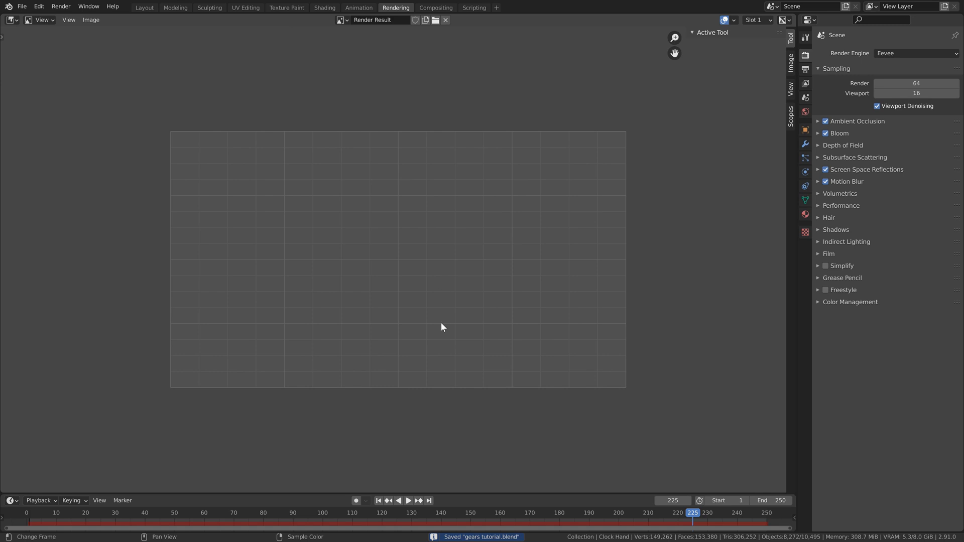
pyautogui.click(61, 6)
pyautogui.click(76, 25)
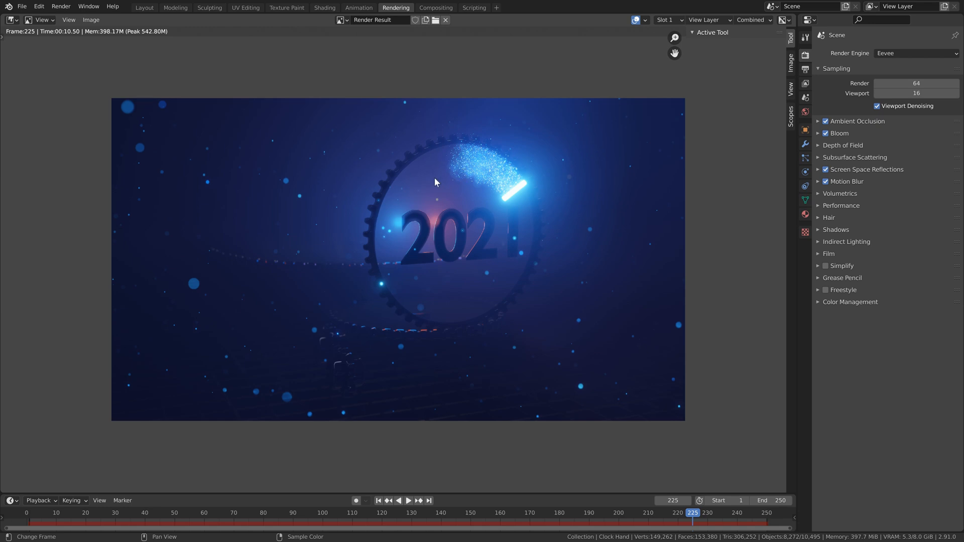
# Set the motion blur steps to 4 and render the frame again.
pyautogui.click(818, 181)
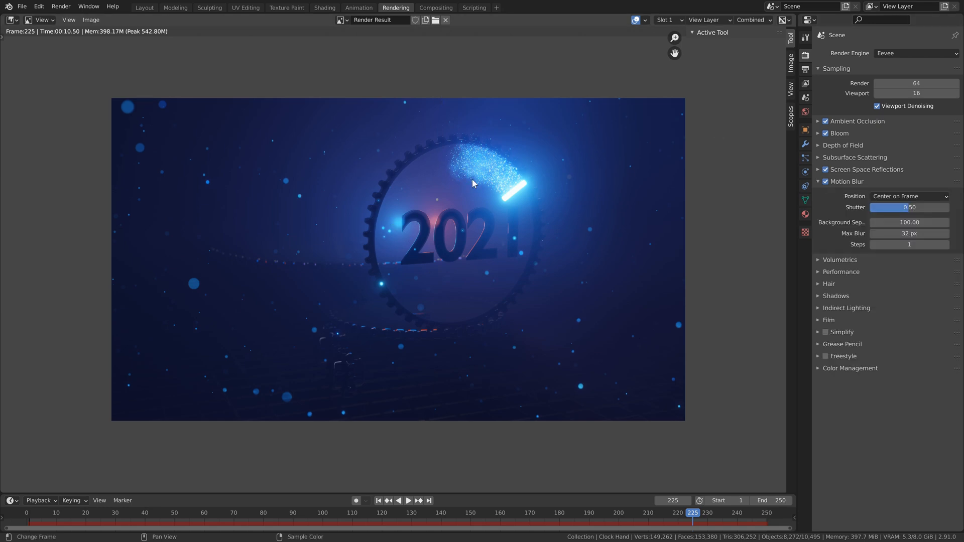
pyautogui.click(912, 245)
pyautogui.press('Return')
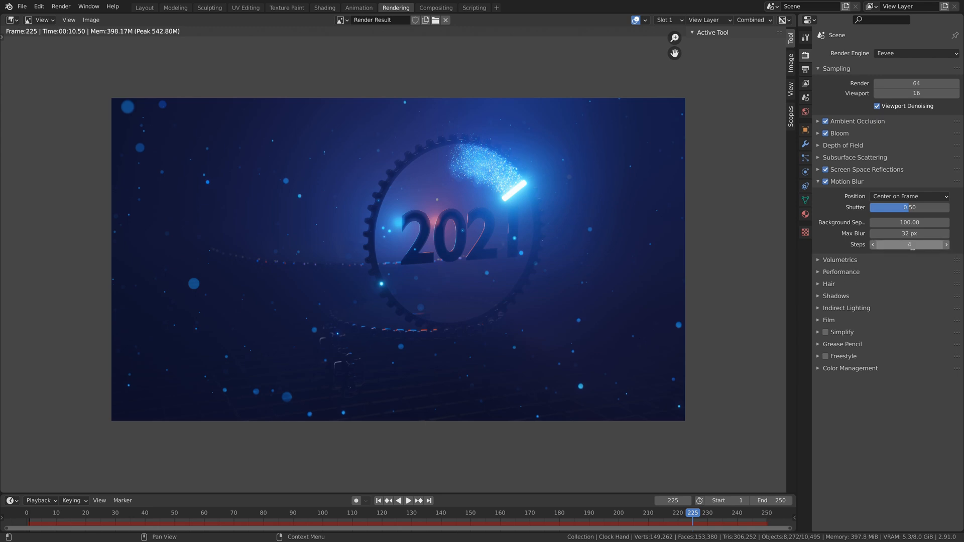
pyautogui.click(61, 6)
pyautogui.click(77, 19)
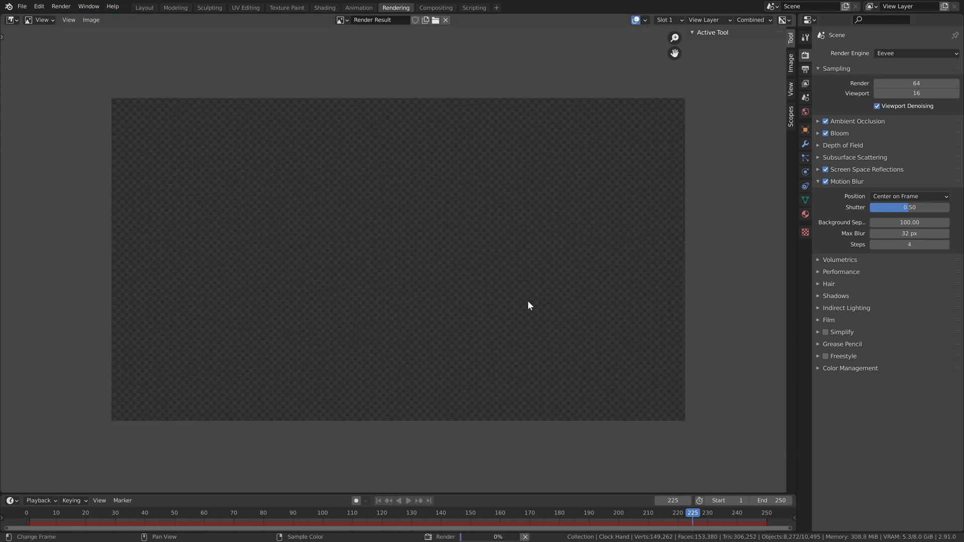